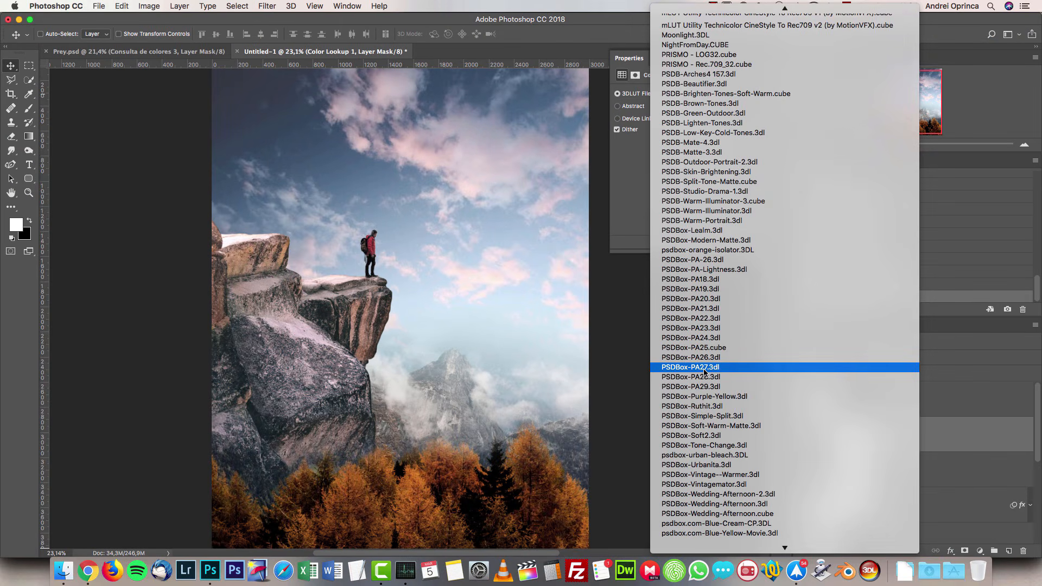
Apply the PSDBox-PA27.3dl lookup to the Color Lookup 1 layer and adjust the opacity of the FoggyNight.3DL lookup layer.
left_click(704, 368)
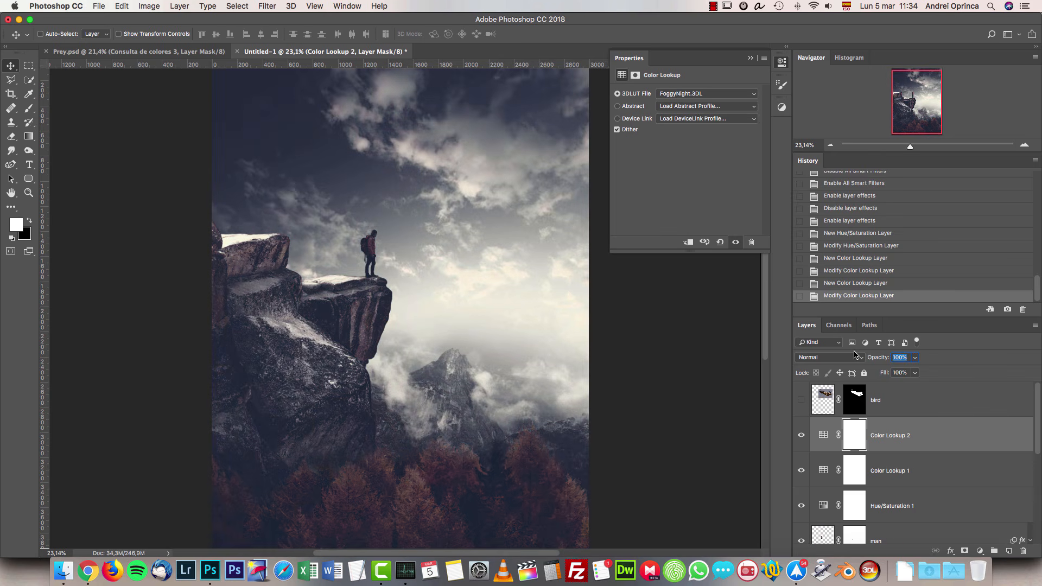
type("0")
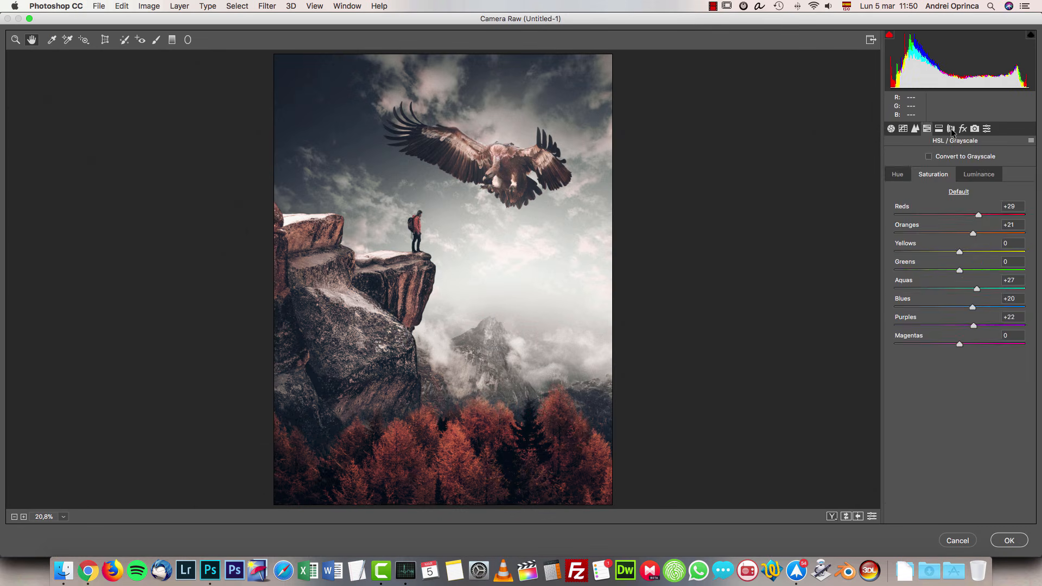
Look through the Split Toning and neighbouring adjustments of the composite in Camera Raw.
left_click(951, 129)
left_click(939, 130)
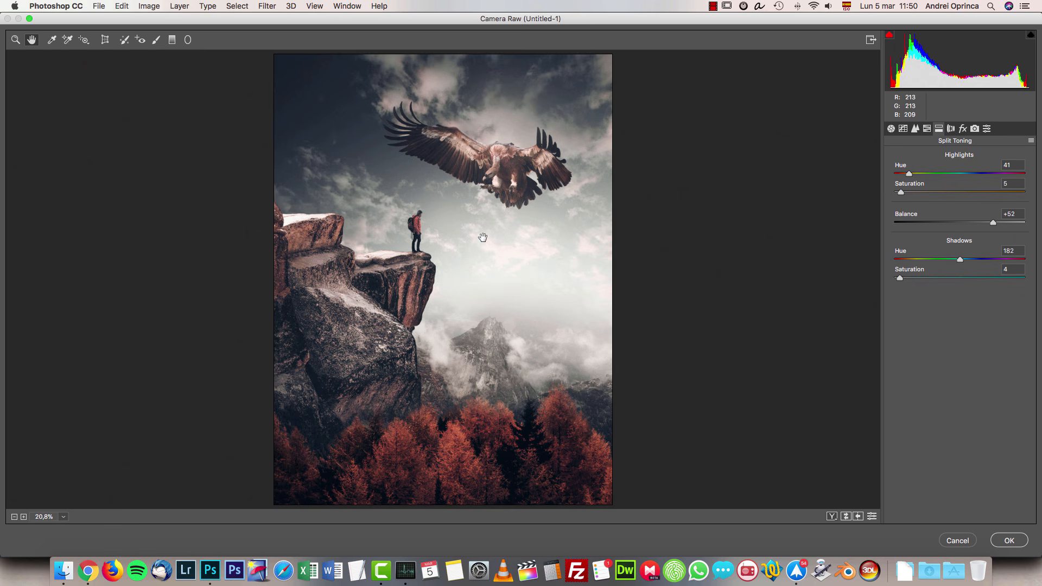
left_click(975, 129)
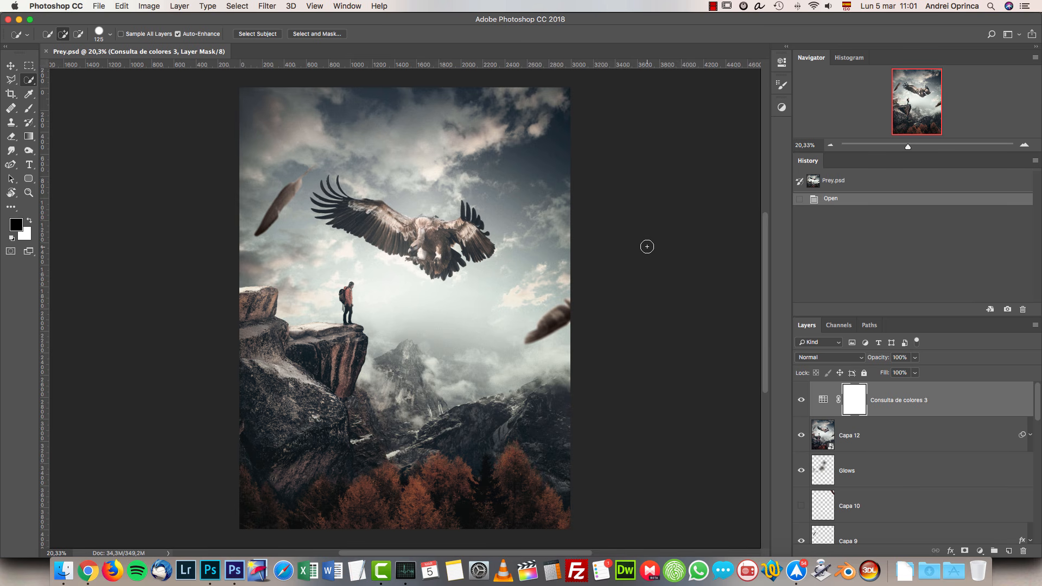
Open leio-mclaren-299136-unsplash.jpg from the Stock folder.
key("super+o")
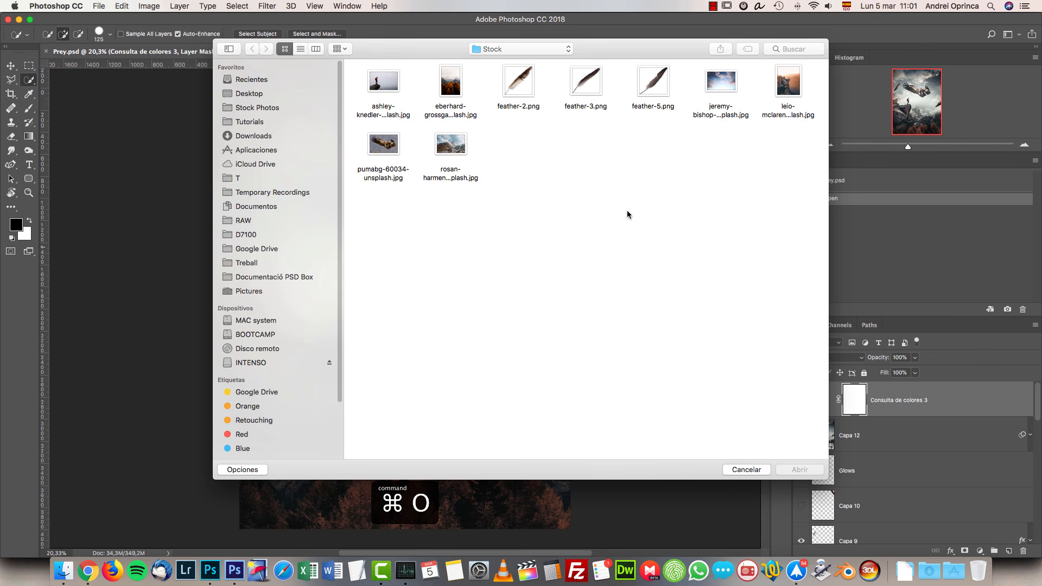
left_click(789, 79)
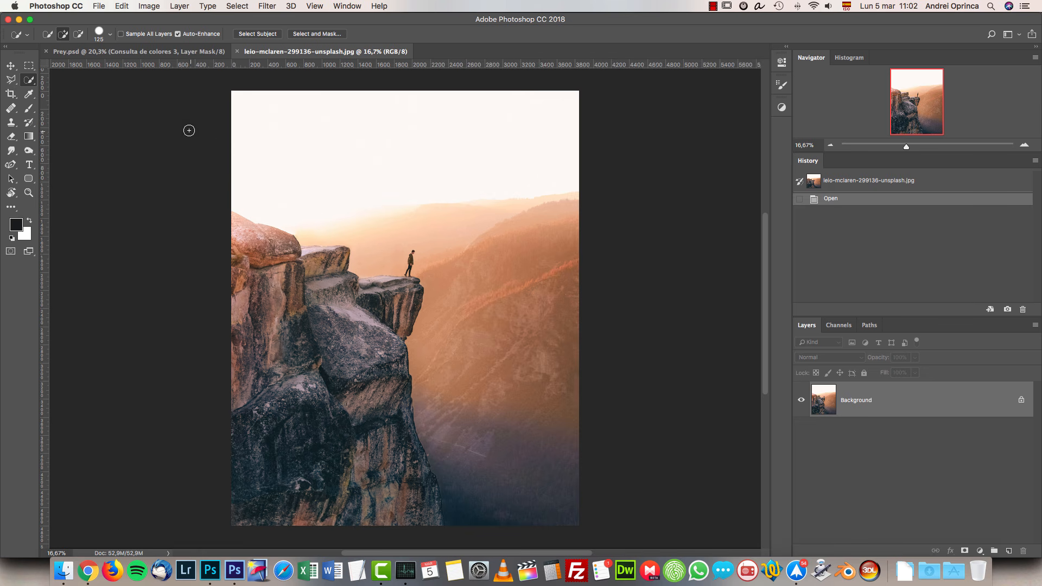
Make a rough selection of the rocky cliff with the Quick Selection tool.
left_click(34, 83)
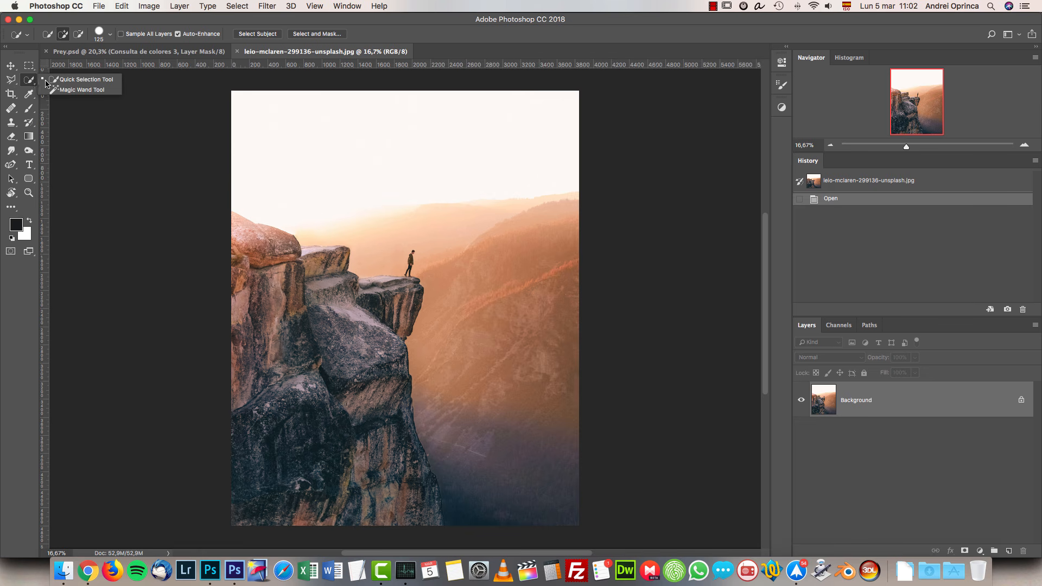
left_click(64, 80)
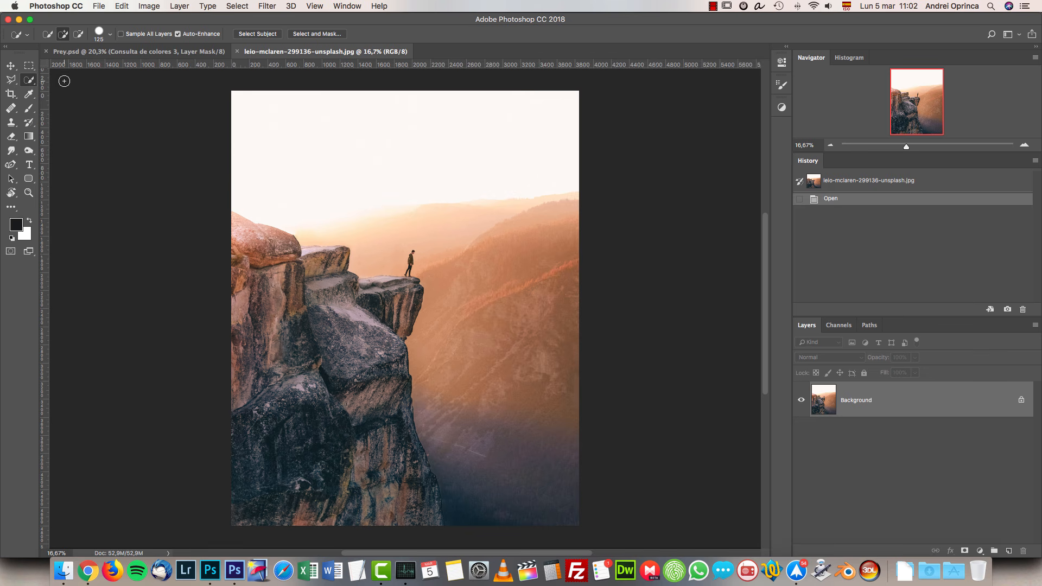
mouse_move(236, 230)
left_mouse_down()
mouse_move(373, 300)
mouse_move(289, 252)
left_mouse_up()
mouse_move(378, 291)
left_mouse_down()
mouse_move(415, 290)
mouse_move(353, 424)
mouse_move(438, 513)
left_mouse_up()
Refine the selection at the ledge tip with a size 15 brush, adding the missing rock and leaving out the man's shoes.
scroll(384, 274, "up", 5)
scroll(460, 284, "up", 4)
key("bracketleft")
key("bracketleft")
key("bracketleft")
key("bracketleft")
key("bracketleft")
key("bracketleft")
key("bracketleft")
key("bracketleft")
key("bracketleft")
key("bracketleft")
key("bracketleft")
key("bracketleft")
key("bracketleft")
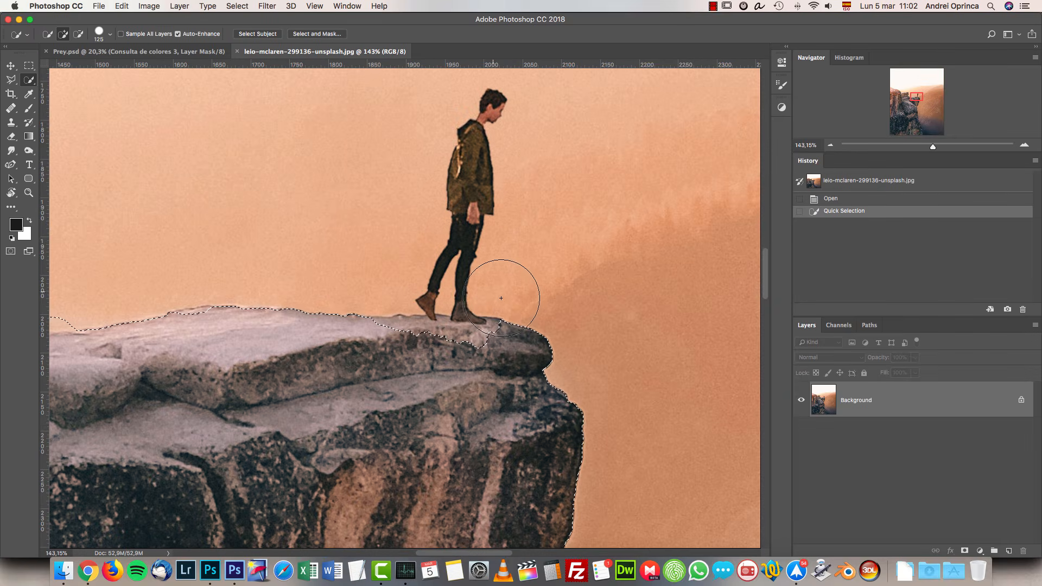
left_click_drag(501, 331, 431, 329)
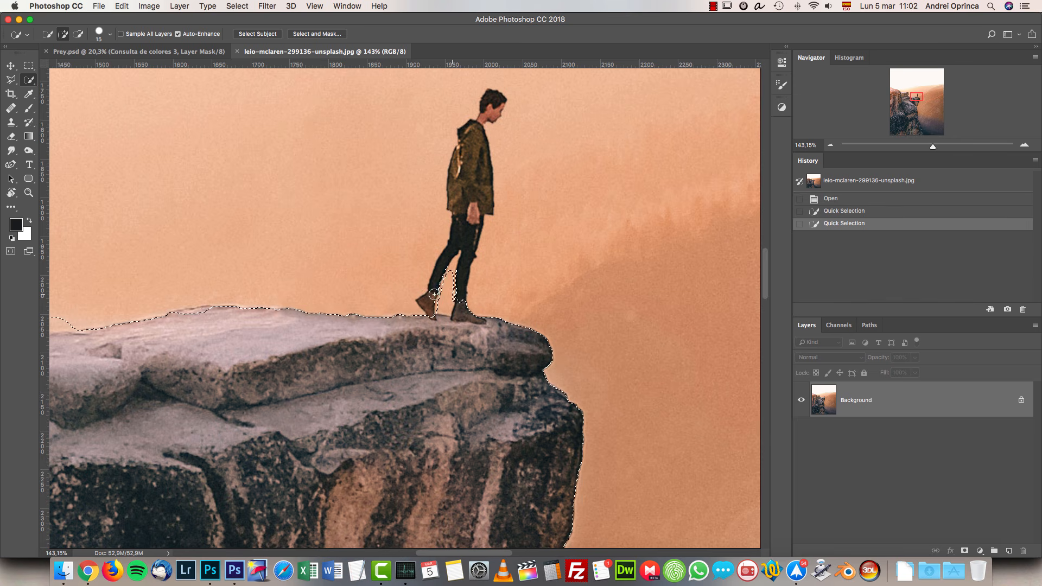
mouse_move(471, 301)
left_mouse_down()
mouse_move(414, 310)
mouse_move(498, 308)
left_mouse_up()
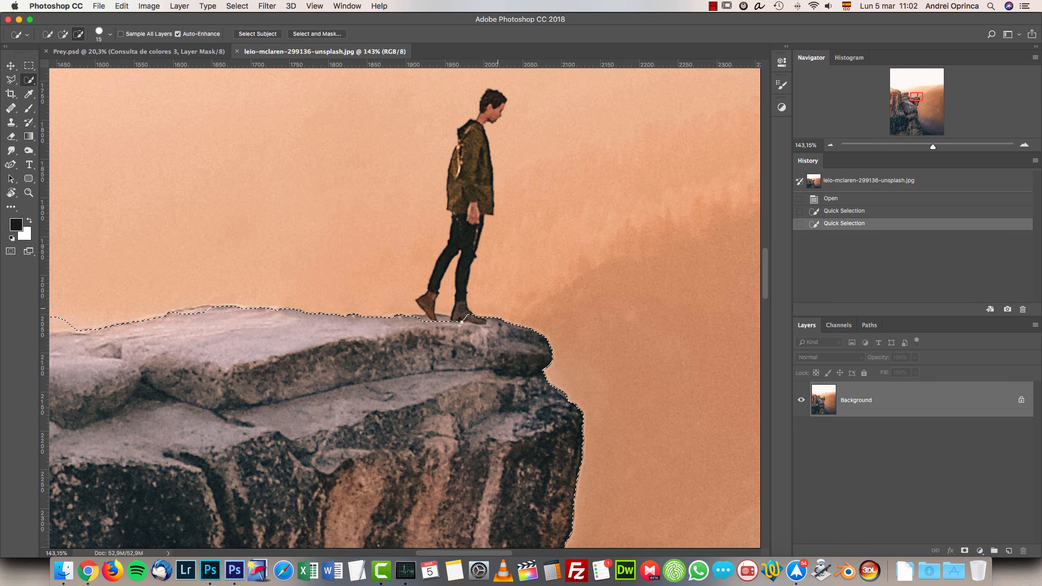
Correct the selection edge along the rocks behind the ledge so that it follows the stone outline.
left_click_drag(236, 314, 689, 322)
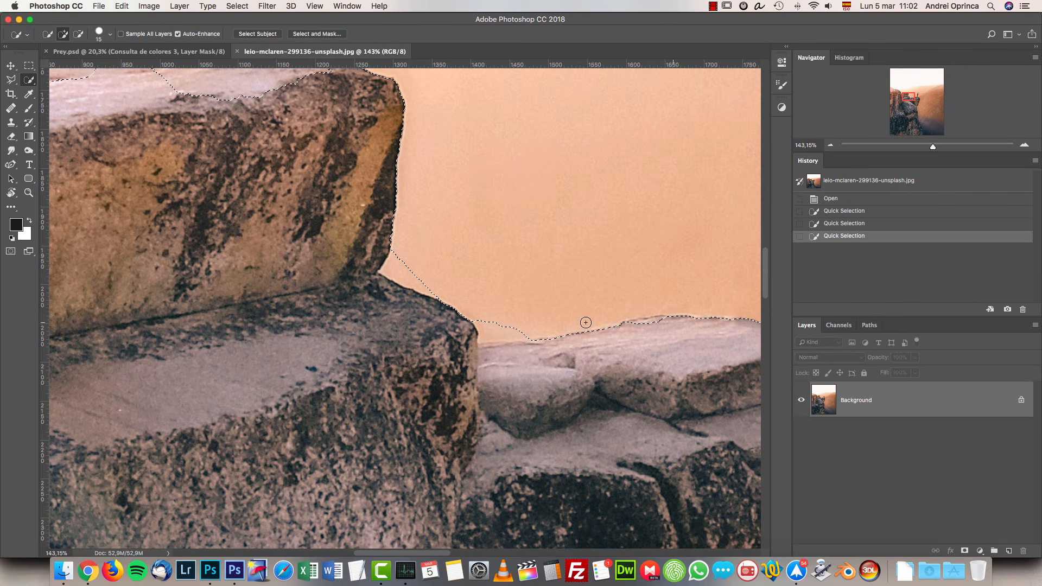
mouse_move(505, 331)
left_mouse_down()
mouse_move(478, 321)
mouse_move(484, 338)
mouse_move(545, 329)
left_mouse_up()
mouse_move(435, 291)
left_mouse_down()
mouse_move(393, 270)
mouse_move(392, 255)
mouse_move(390, 270)
mouse_move(474, 307)
left_mouse_up()
left_click_drag(412, 217, 502, 320)
mouse_move(370, 186)
left_mouse_down()
mouse_move(61, 178)
mouse_move(344, 179)
left_mouse_up()
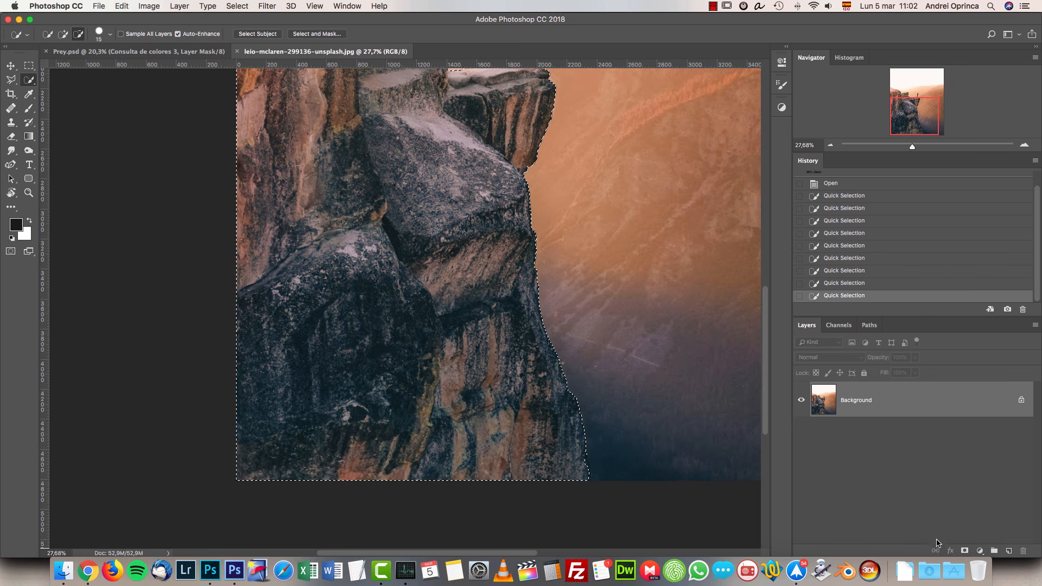
Add a layer mask from the selection to isolate the cliff from its background.
left_click(964, 551)
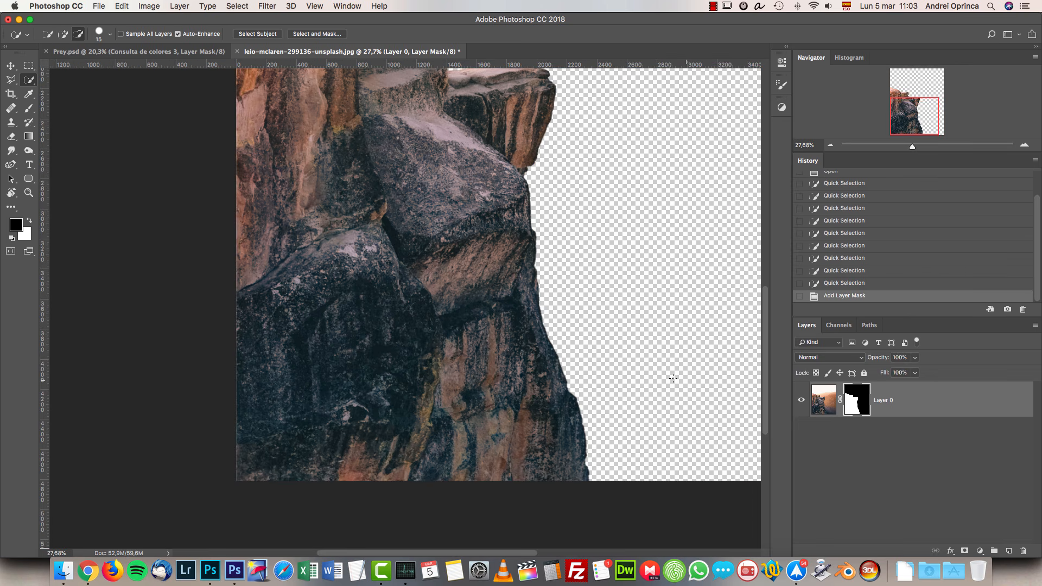
scroll(578, 346, "down", 5)
left_click_drag(558, 377, 506, 483)
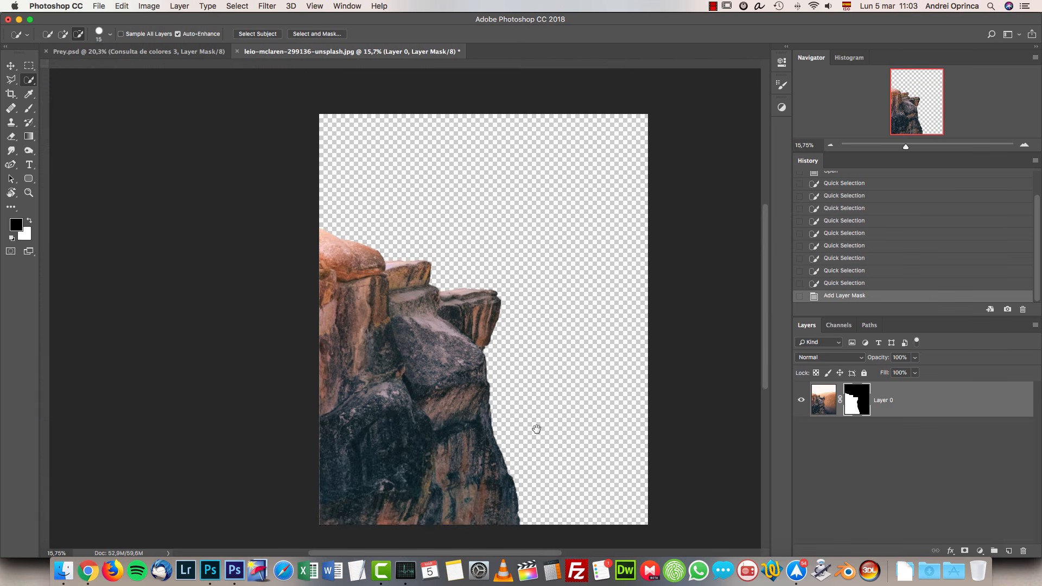
left_click_drag(537, 428, 499, 386)
key("super+r")
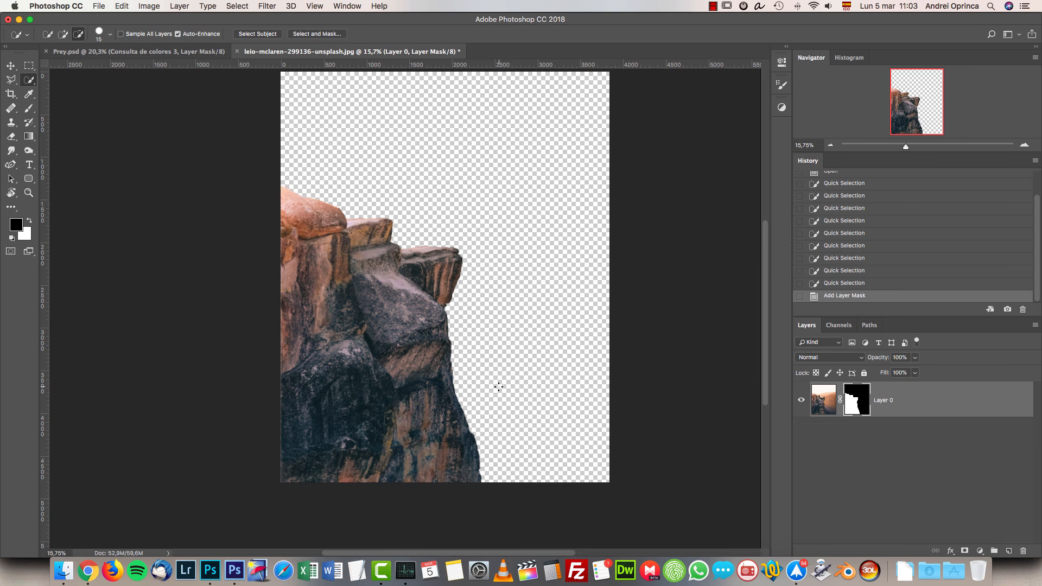
Copy the whole canvas of Prey.psd as a merged image.
left_click(131, 51)
key("super+a")
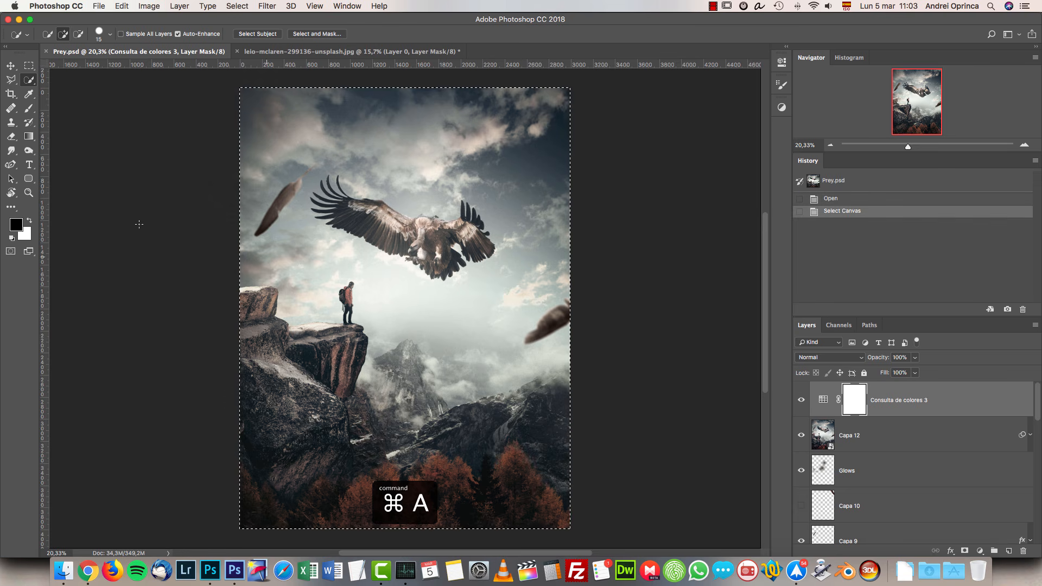
left_click(126, 6)
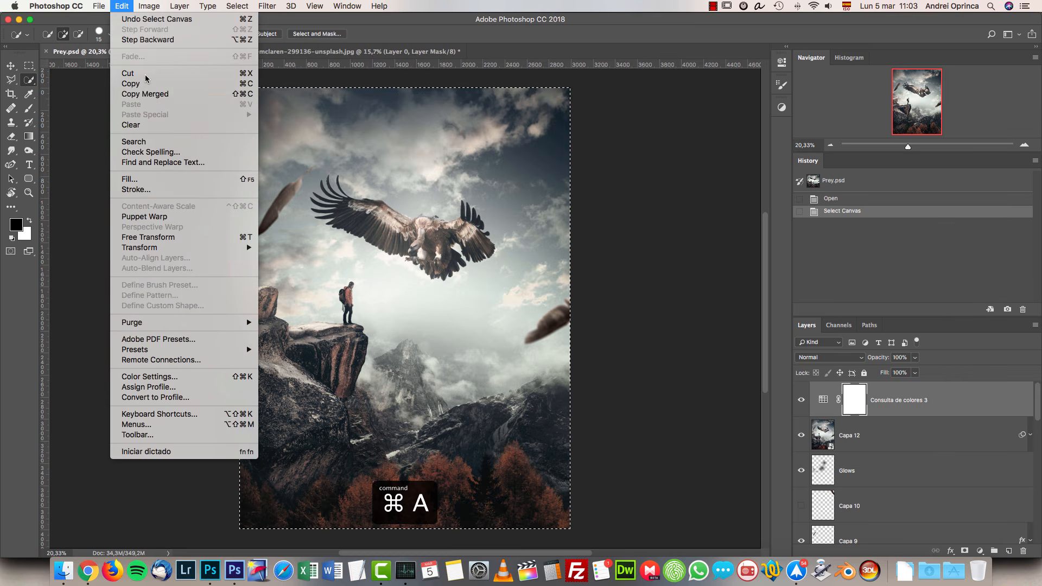
left_click(146, 94)
Create a 3000 x 4000 px, 72 ppi document from the Clipboard preset, paste the copied image and undo the paste.
key("super+n")
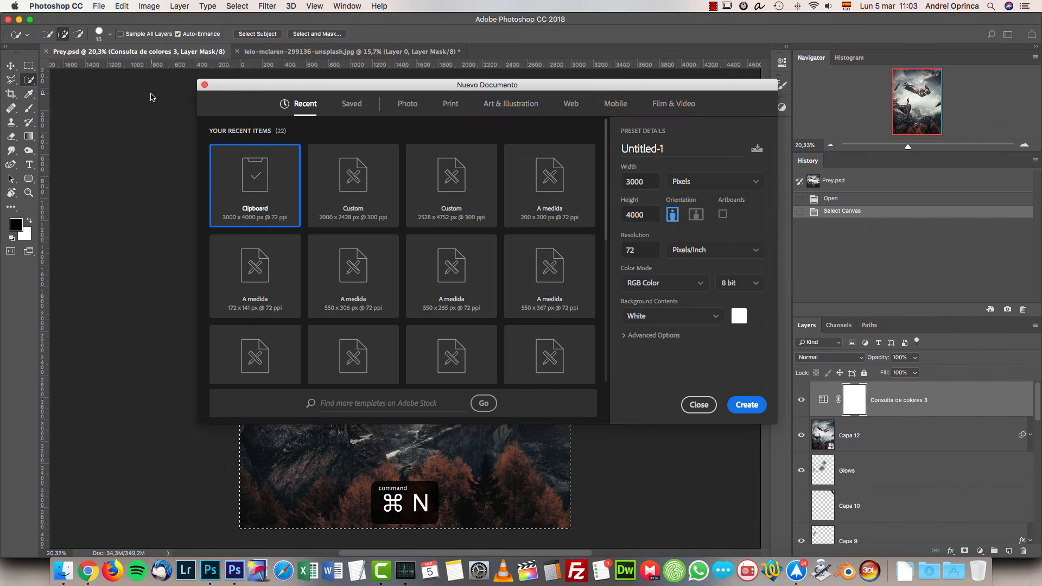
key("Return")
key("super+v")
key("super+z")
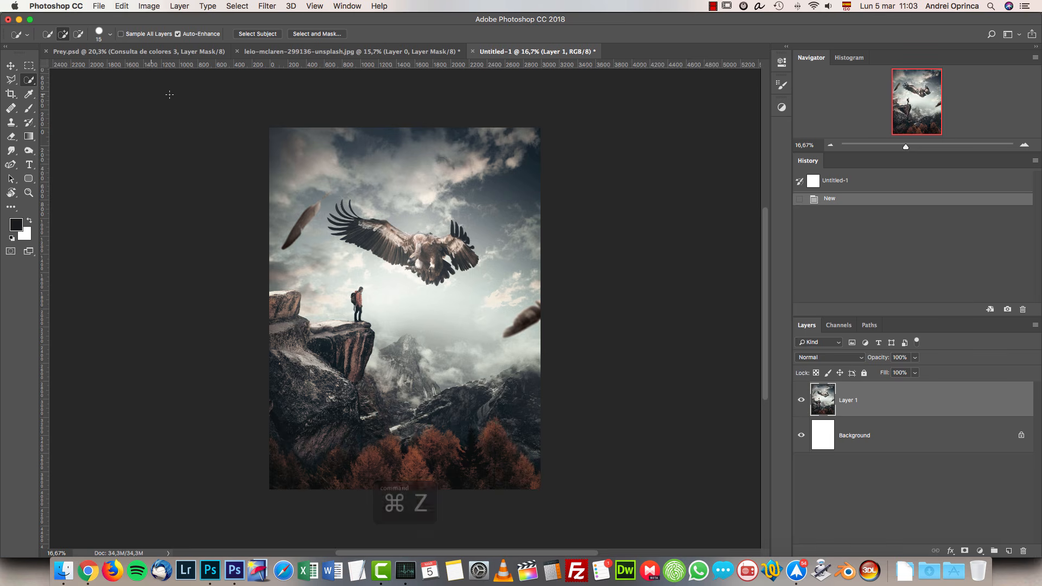
Transfer the masked cliff layer into the Untitled-1 document and place it against the canvas's left and bottom edges.
left_click(348, 51)
left_click_drag(481, 216, 462, 265)
key("v")
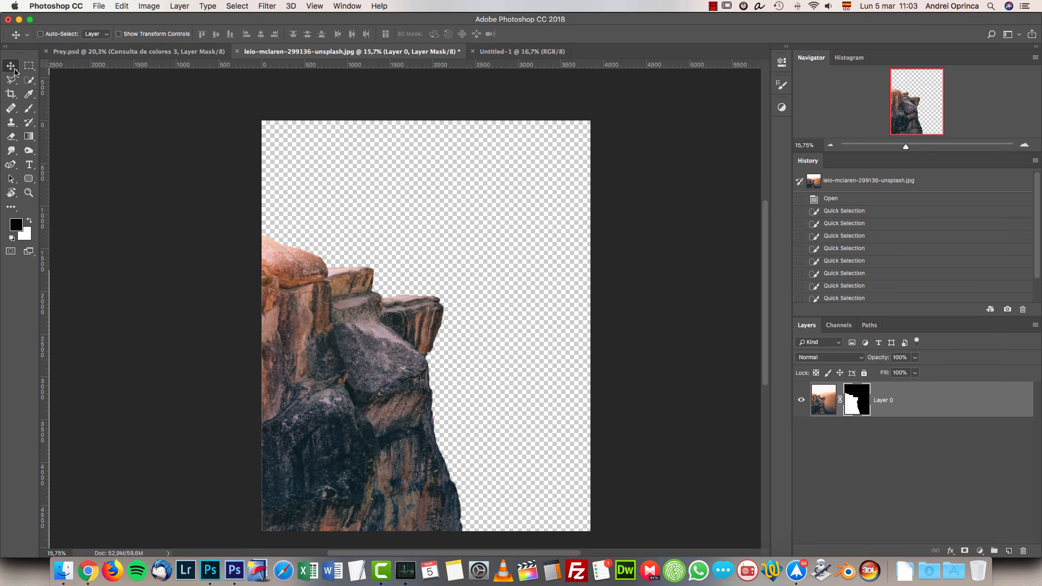
mouse_move(400, 322)
left_mouse_down()
mouse_move(543, 52)
mouse_move(382, 279)
mouse_move(390, 320)
mouse_move(390, 278)
mouse_move(371, 341)
mouse_move(388, 345)
mouse_move(405, 329)
left_mouse_up()
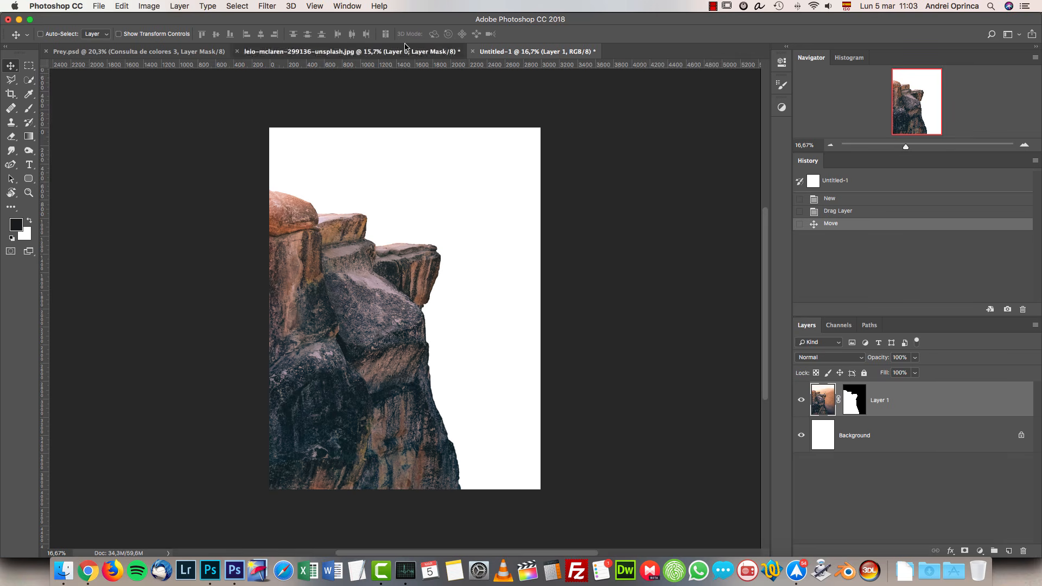
Close leio-mclaren-299136-unsplash.jpg without saving the changes.
left_click(405, 48)
key("super+w")
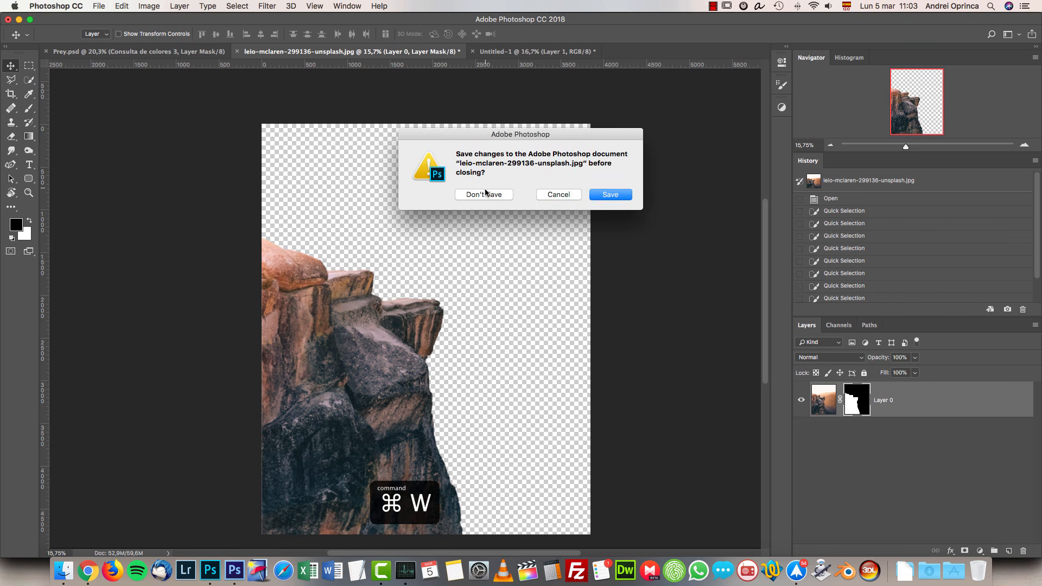
left_click(484, 194)
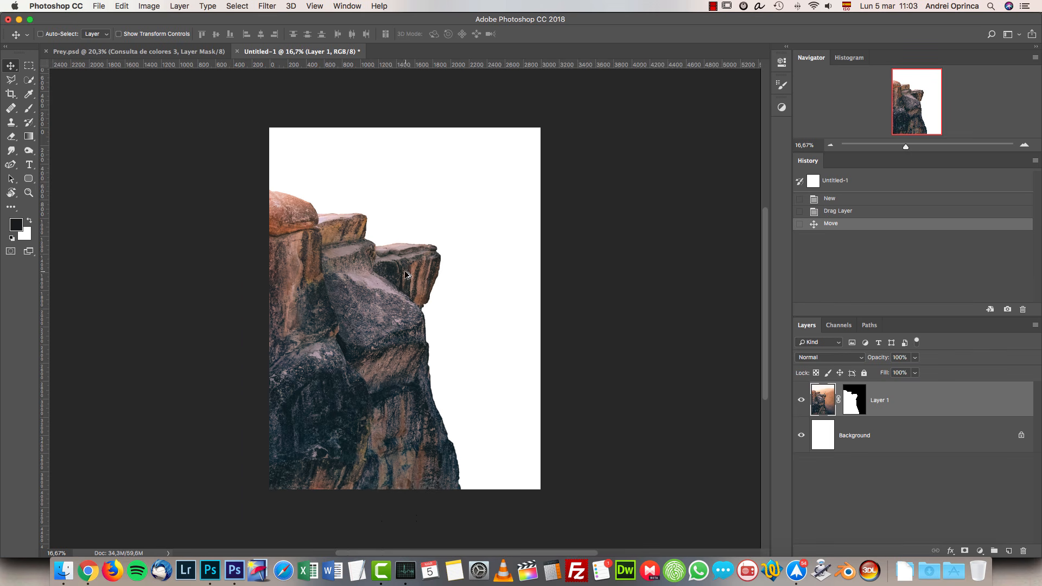
Refine the cliff mask with Select and Mask: Smooth 6, Feather 5,2 px, Contrast 45%, Shift Edge -11%, output to New Layer with Layer Mask.
scroll(406, 269, "up", 2)
right_click(853, 398)
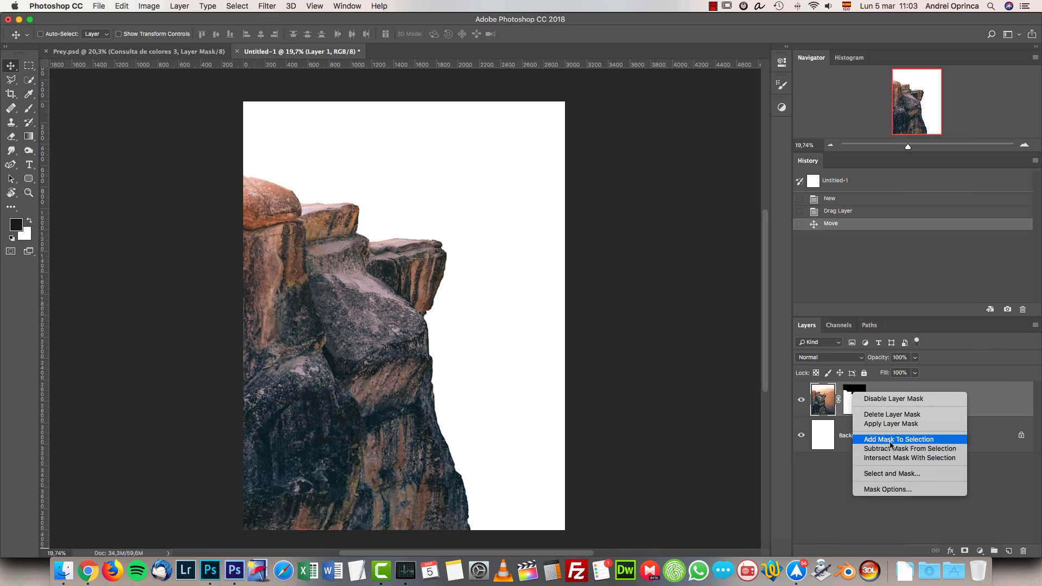
left_click(900, 472)
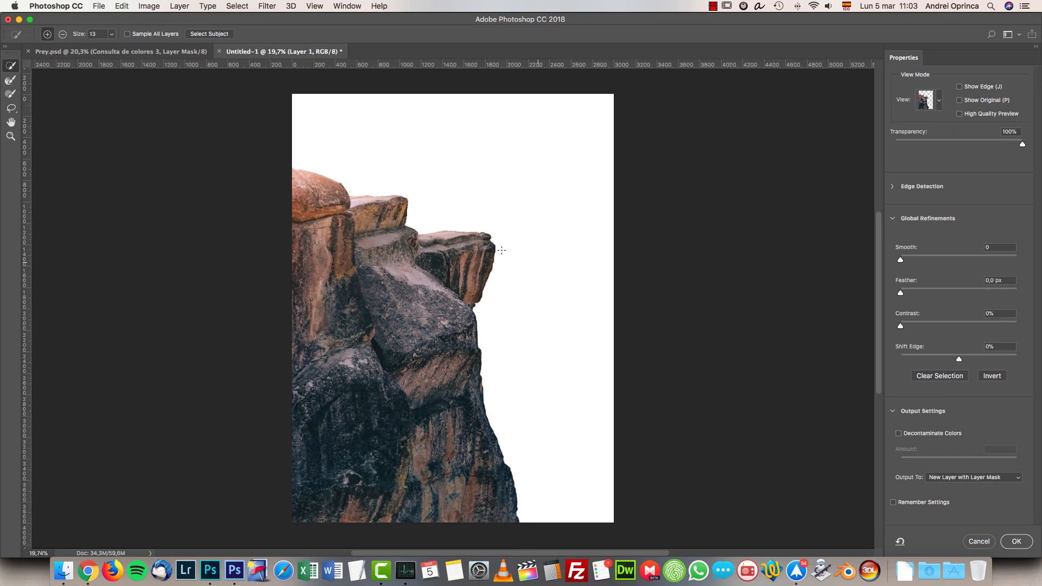
scroll(503, 234, "up", 5)
left_click_drag(518, 289, 593, 314)
left_click_drag(955, 361, 952, 361)
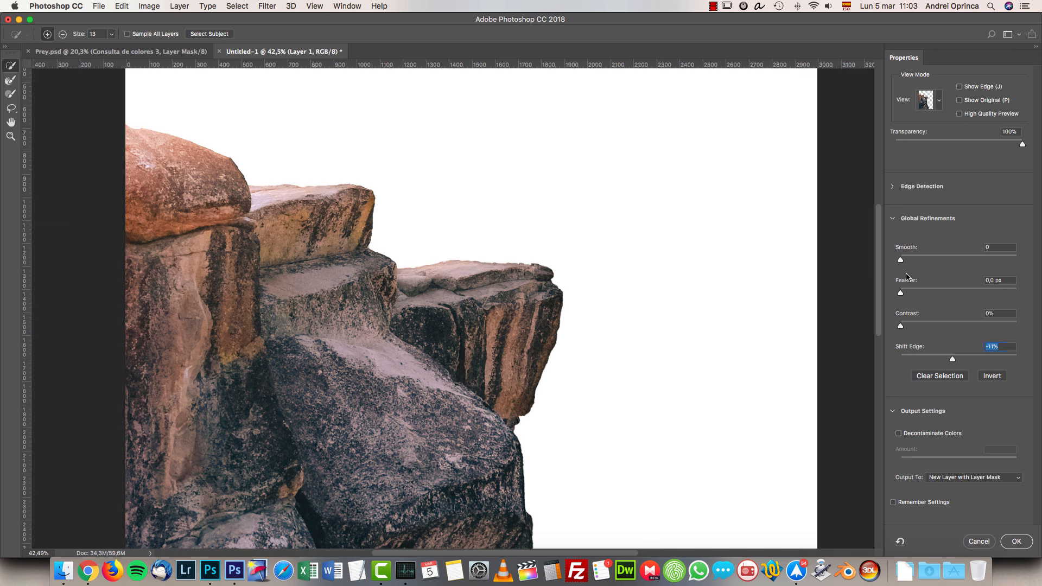
left_click_drag(902, 261, 906, 261)
left_click(923, 288)
left_click(931, 325)
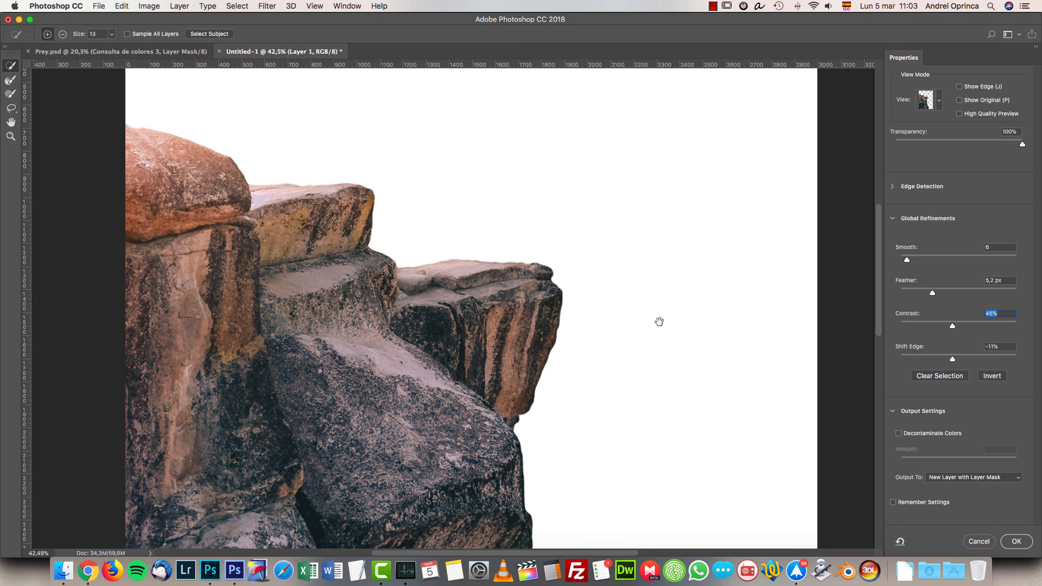
left_click_drag(659, 382, 654, 174)
left_click(1021, 539)
Rename the refined cliff layer as "ledge" and delete both the original Layer 1 and the white Background layer.
left_click_drag(880, 436, 1023, 551)
scroll(607, 344, "down", 2)
scroll(604, 341, "down", 3)
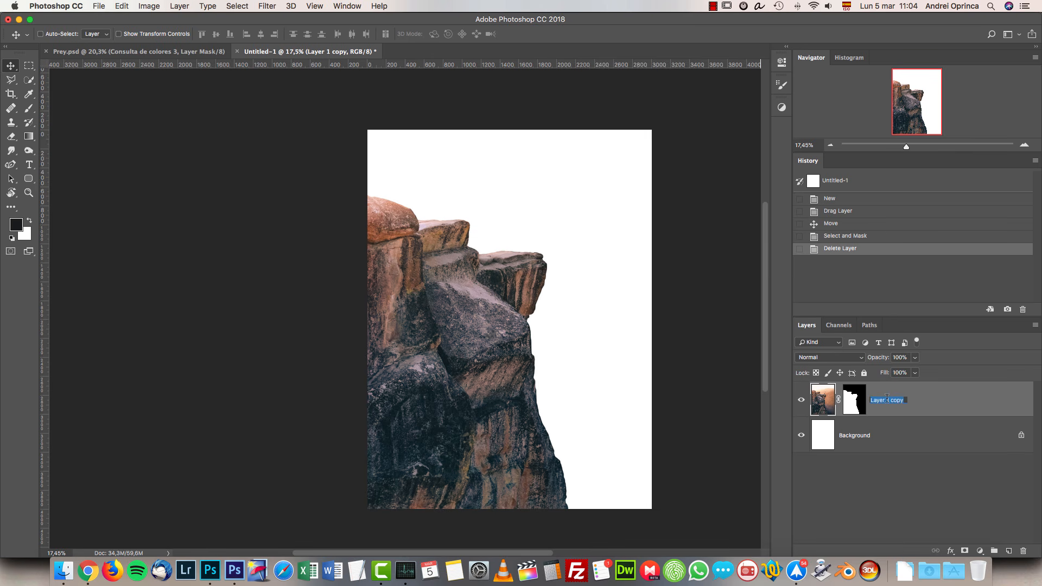
type("ledge")
key("Return")
left_click_drag(988, 439, 1023, 551)
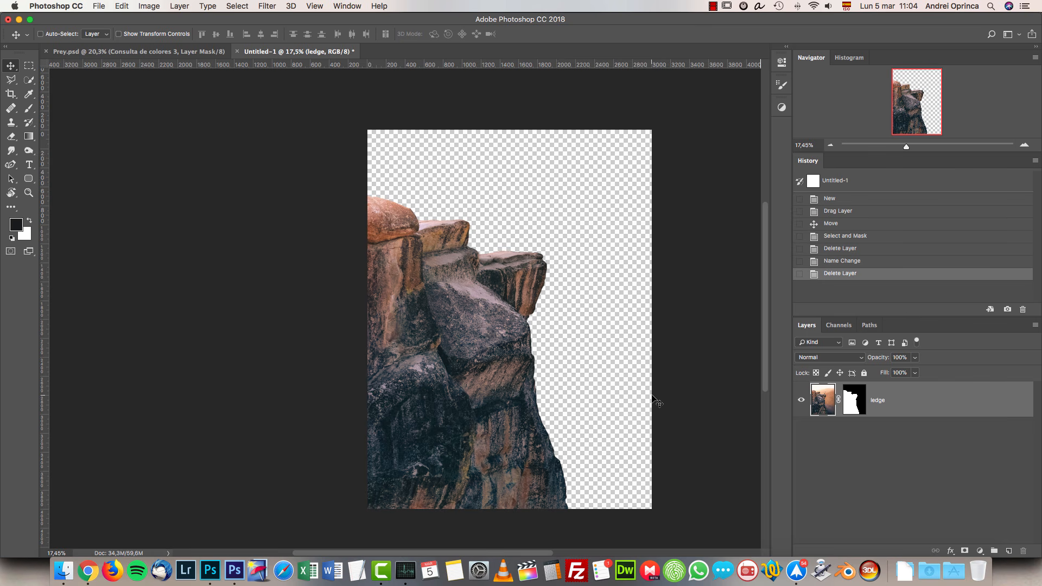
Cut the entire image out of rosan-harmens-18703-unsplash.jpg and close that file without saving.
key("super+o")
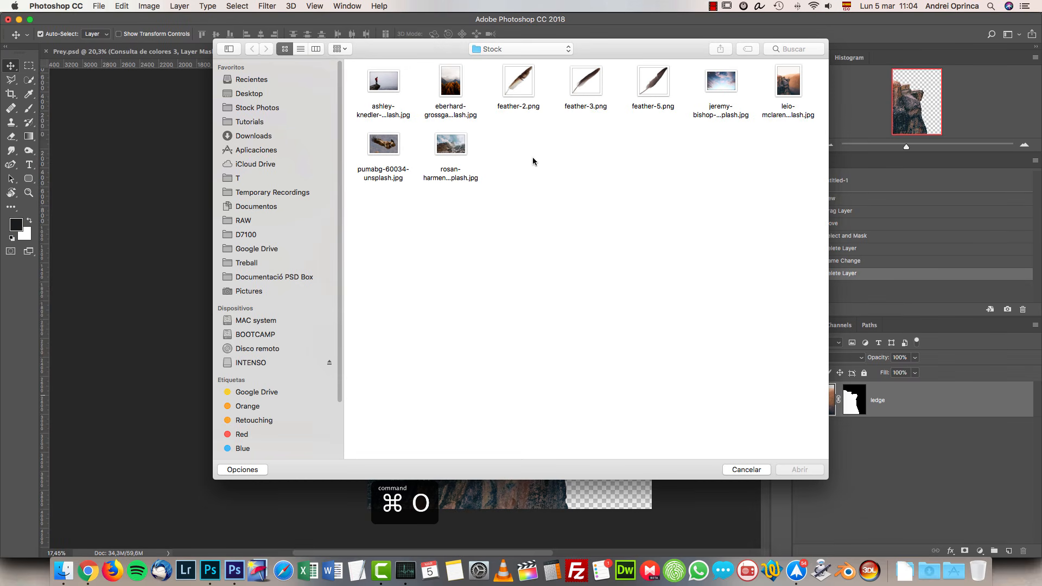
left_click(449, 146)
left_click(798, 469)
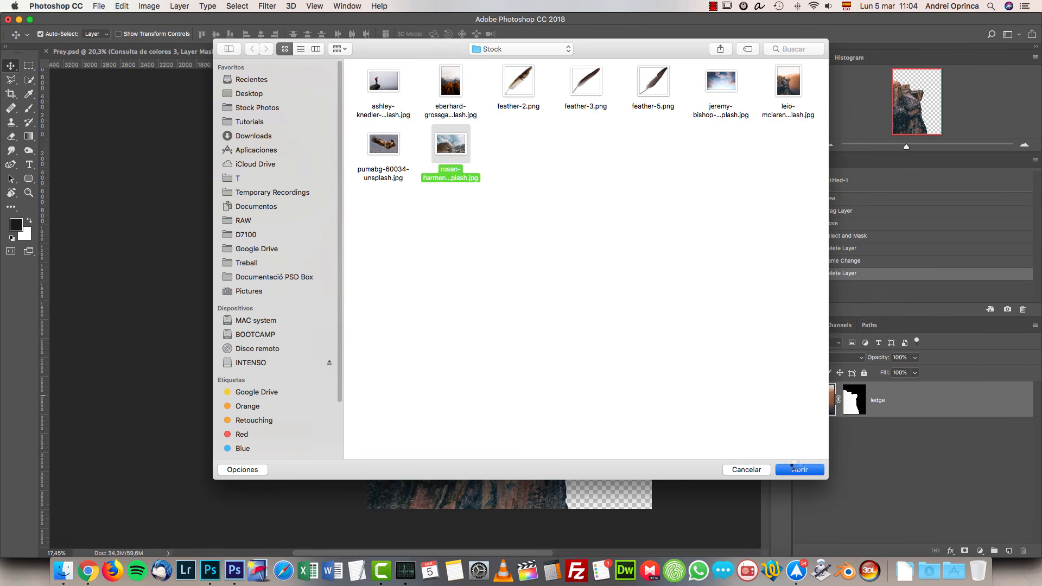
key("super+a")
key("super+x")
key("super+w")
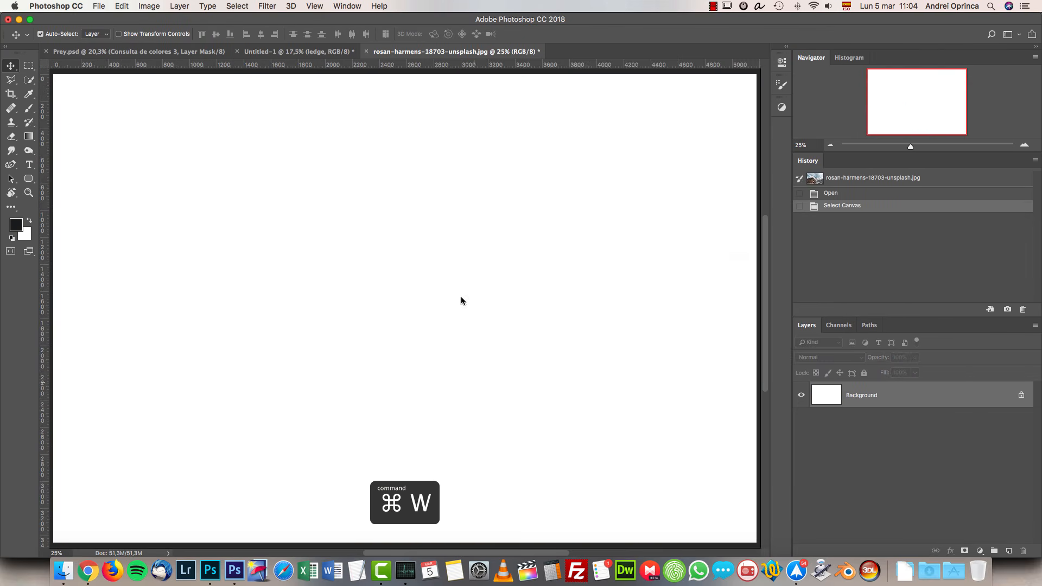
left_click(474, 196)
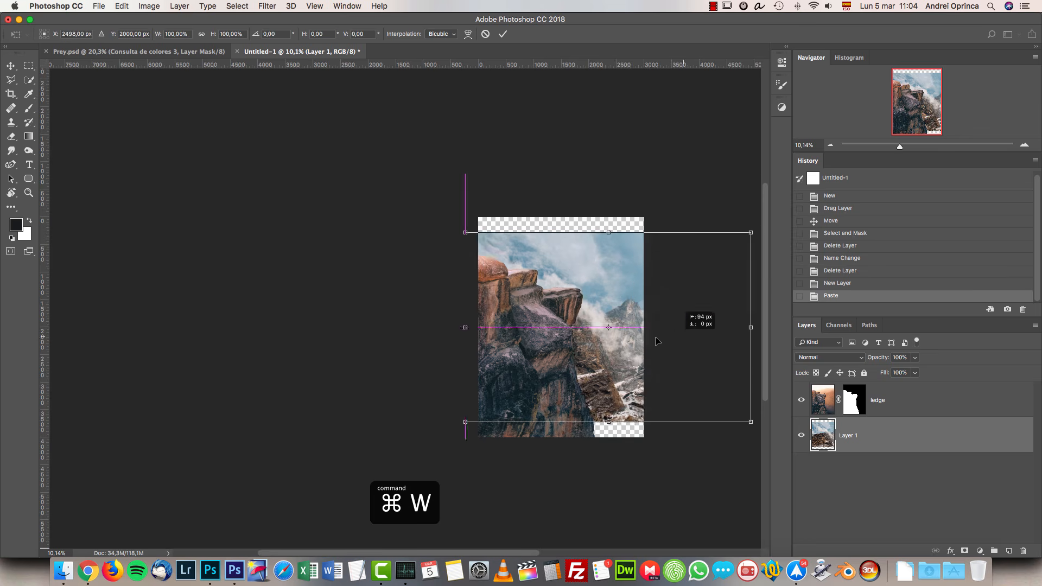
Place the pasted mountain photo behind the ledge at the bottom of the canvas, and move the ledge layer down and left.
left_click_drag(656, 341, 579, 376)
key("Return")
left_click(935, 403)
left_click_drag(592, 383, 595, 381)
scroll(608, 374, "up", 2)
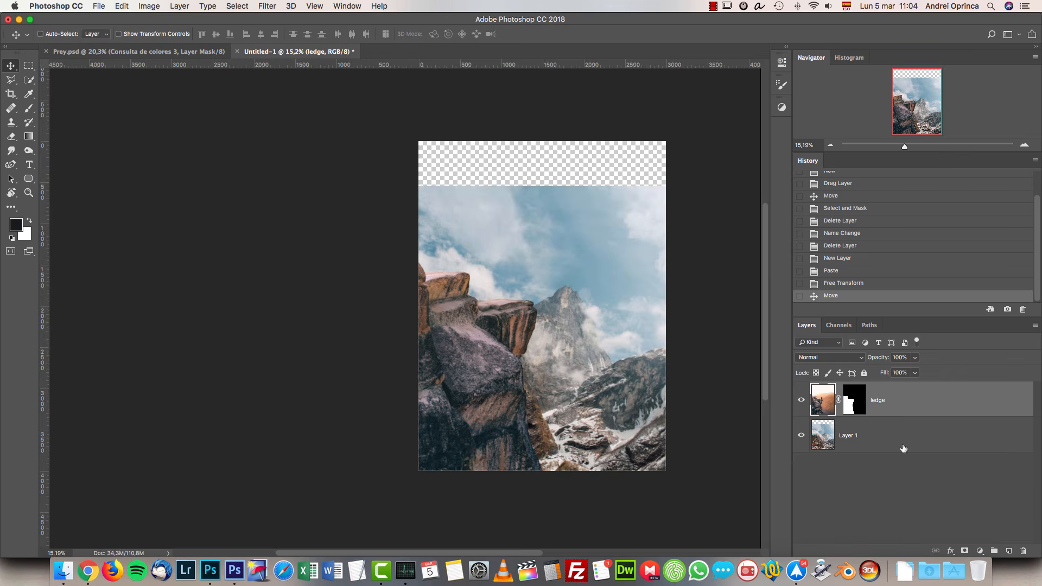
Rename the mountain layer, Layer 1, as "BG" and move it down the canvas behind the ledge.
left_click(845, 441)
type("BG")
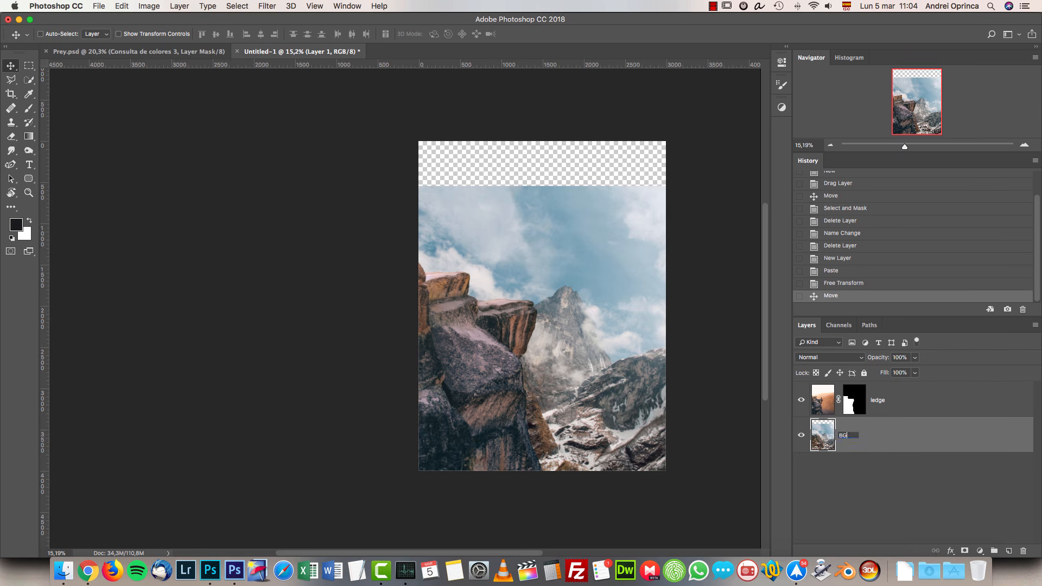
key("Return")
left_click_drag(603, 363, 607, 422)
Move the ledge layer up a little, and raise the BG mountain layer slightly to match.
left_click(891, 401)
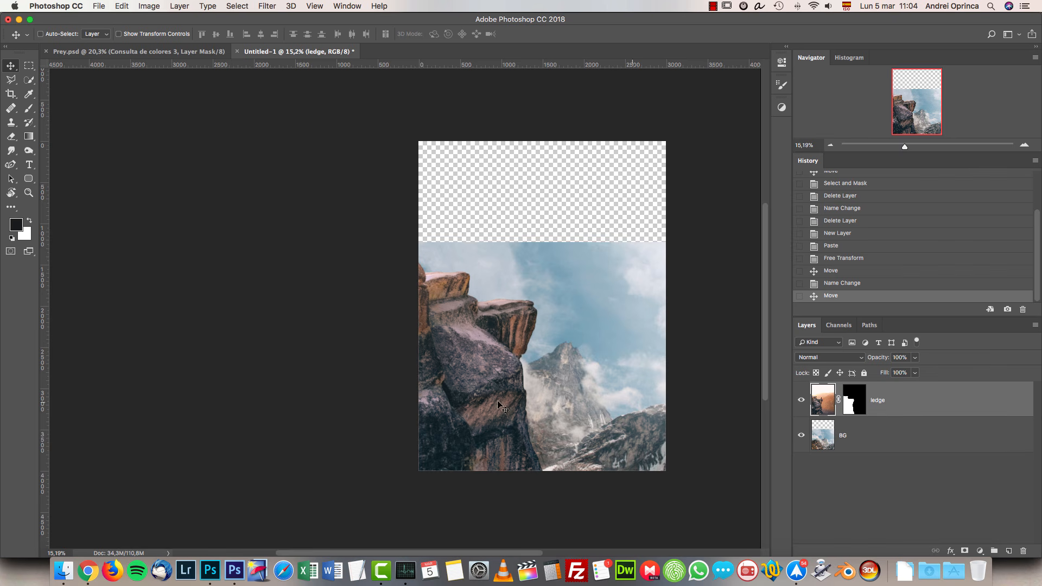
left_click_drag(466, 397, 465, 366)
left_click(868, 436)
left_click_drag(636, 405, 550, 365)
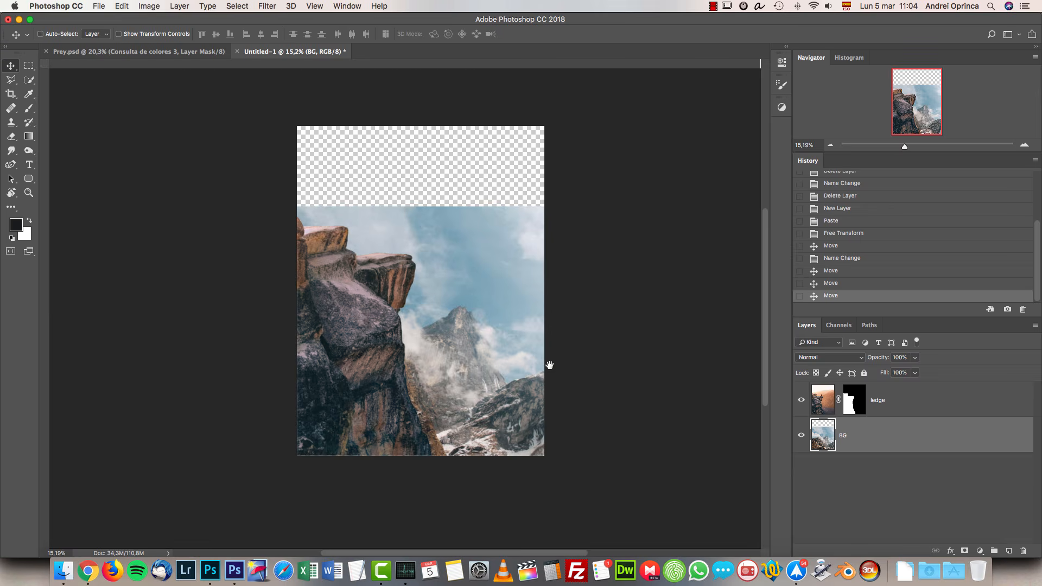
Cut the entire image out of jeremy-bishop-391907-unsplash.jpg and close that file without saving.
key("super+o")
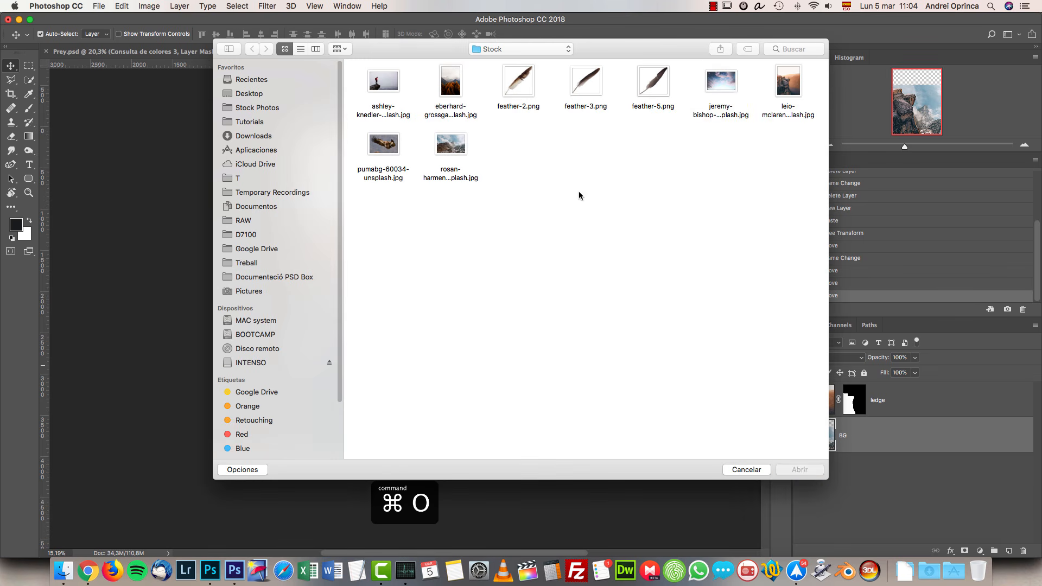
left_click(731, 92)
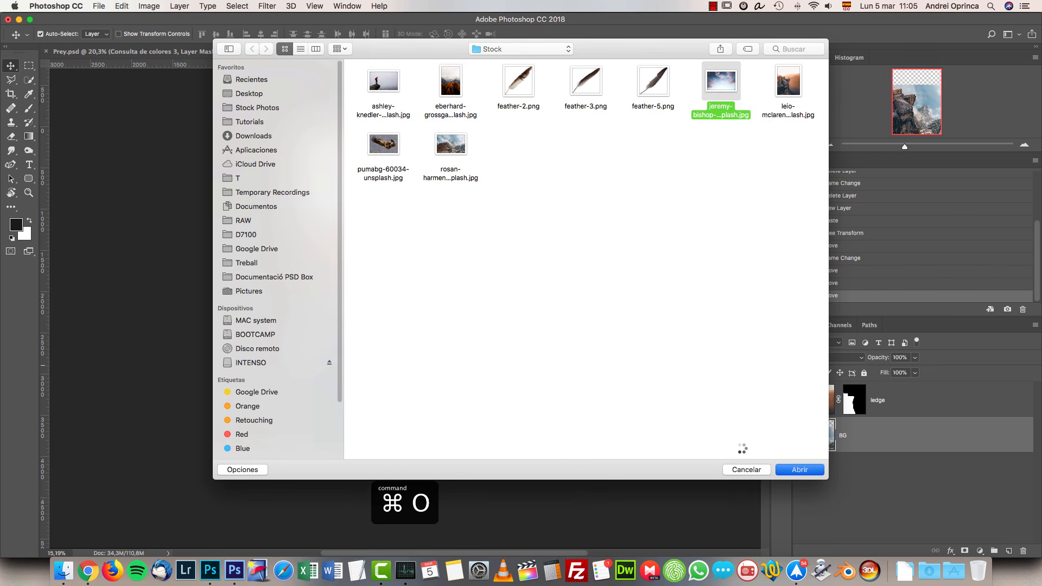
left_click(800, 470)
key("super+a")
key("super+x")
key("super+w")
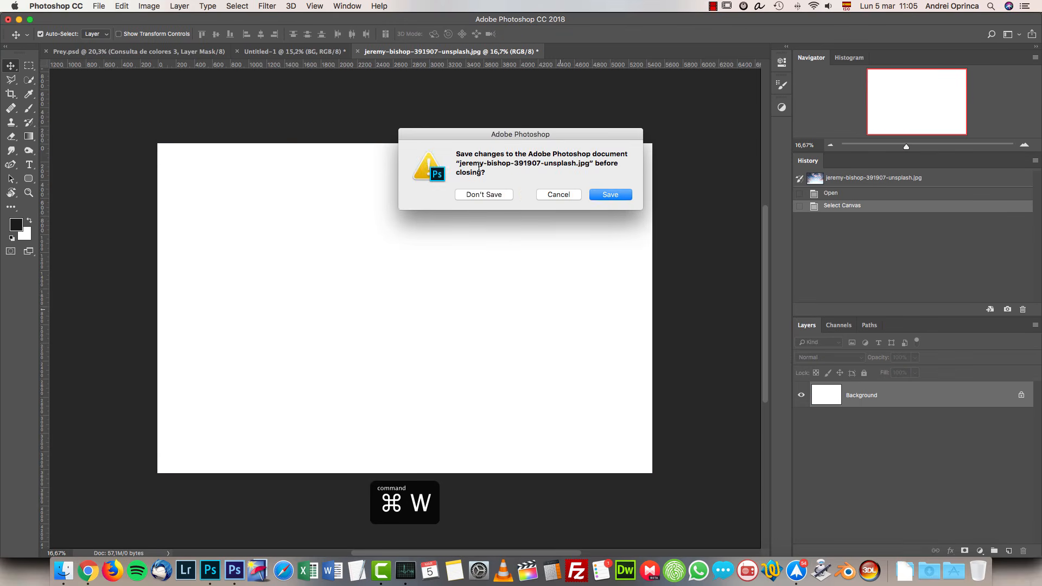
left_click(483, 194)
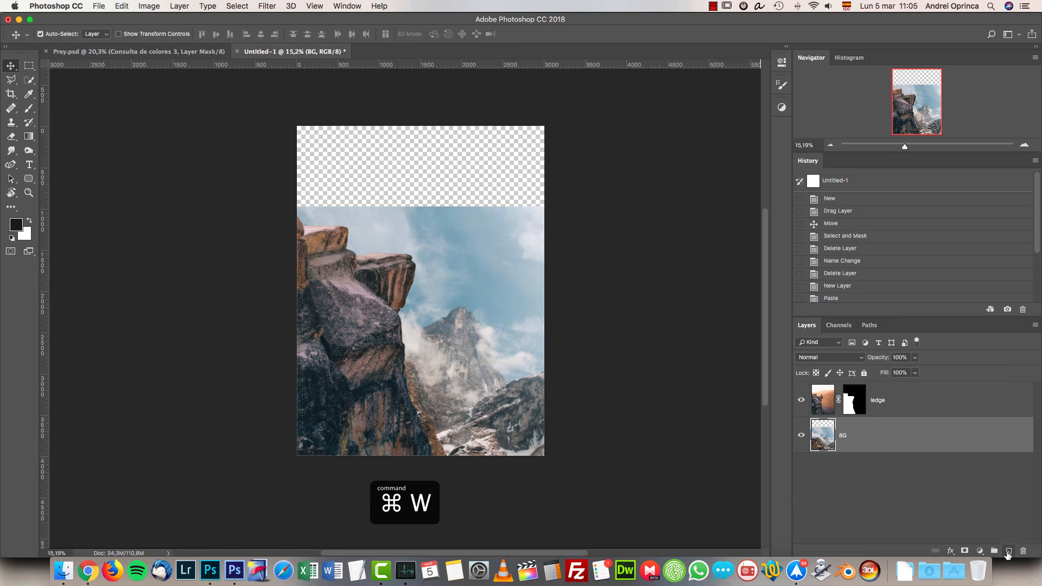
Paste the cloudy sky photo into a new layer beneath BG and name the layer "sky".
left_click(1008, 550, "super")
key("super+v")
type("sky")
key("Return")
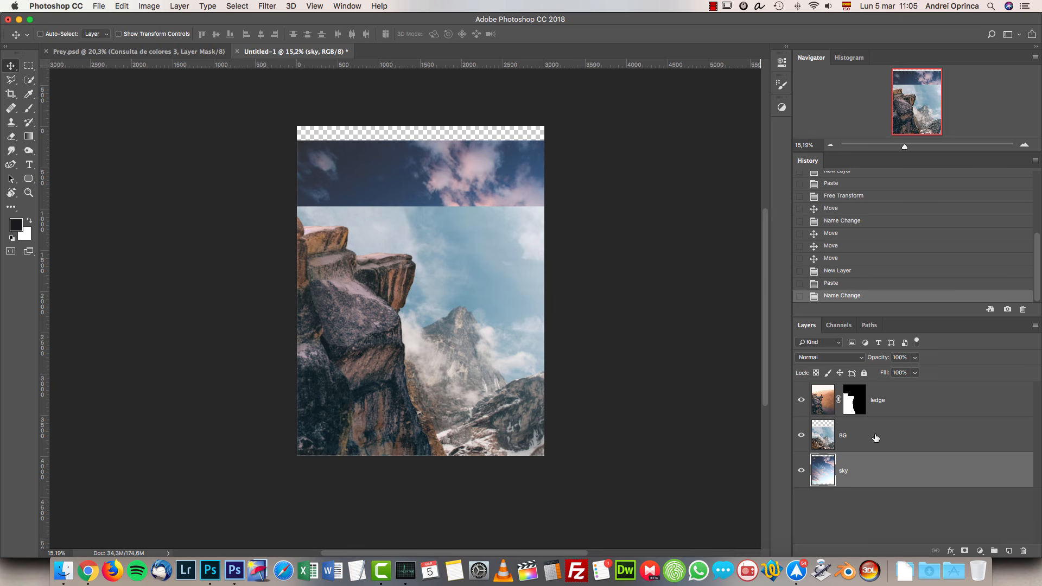
Add a layer mask to BG and draw a reversed linear black-to-white gradient that fades its upper sky above the mountain peak.
left_click(855, 441)
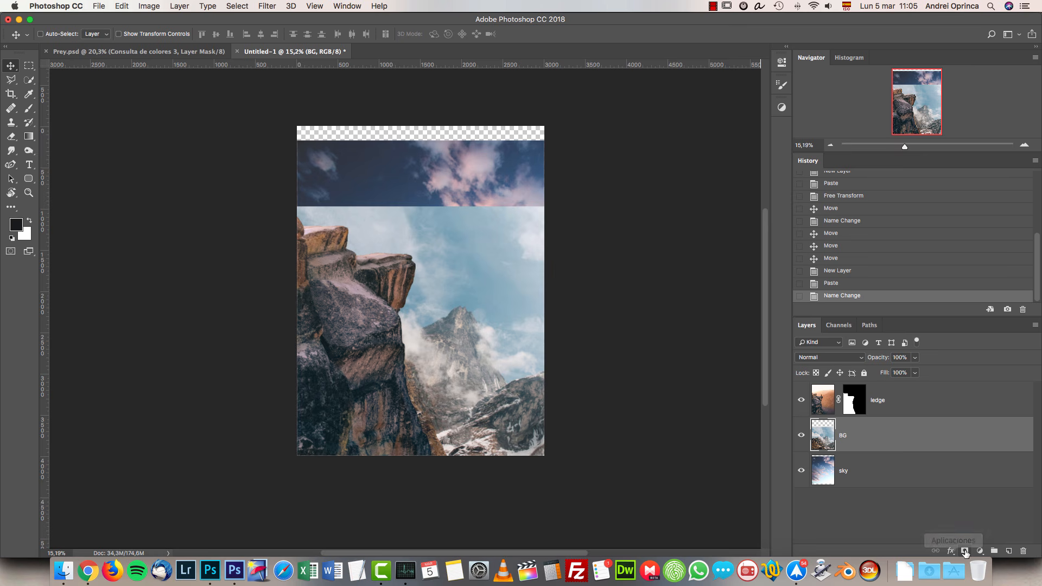
left_click(965, 551)
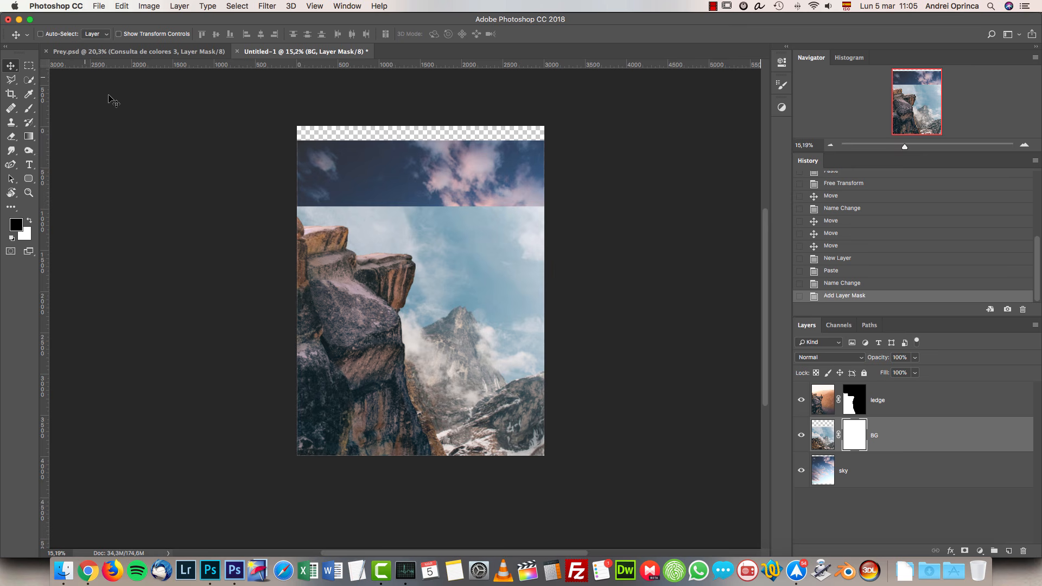
left_click(28, 137)
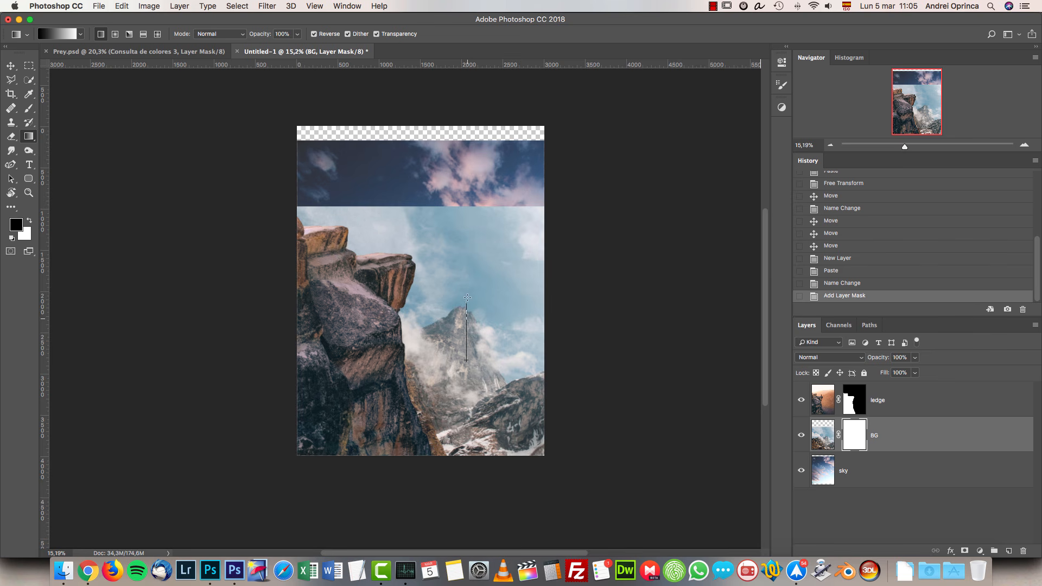
left_click_drag(467, 264, 467, 264)
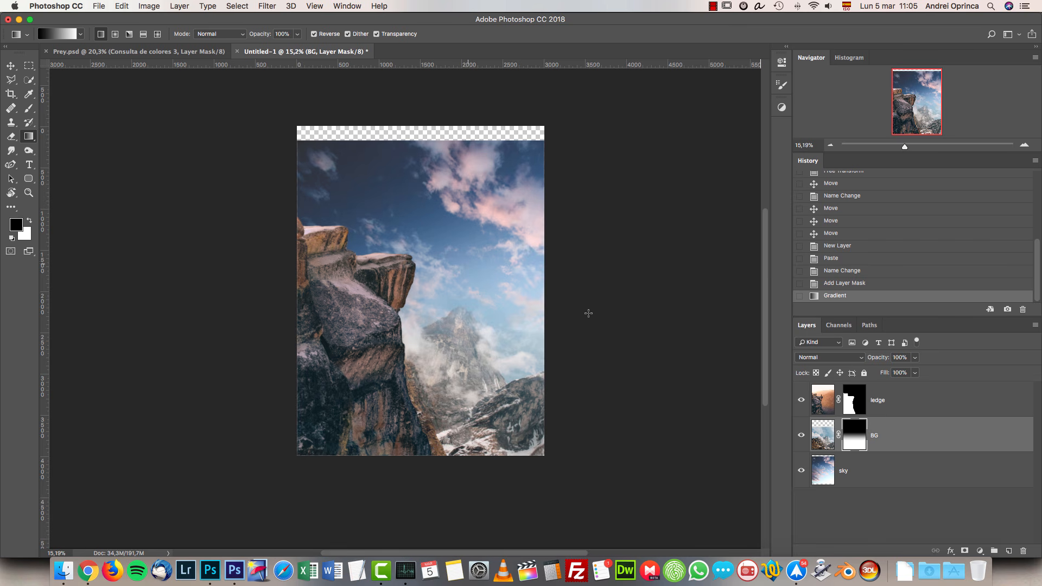
Use Free Transform to move the sky layer over the empty top of the canvas, and convert it to a smart object.
left_click(914, 469)
key("super+t")
left_click_drag(569, 363, 550, 316)
key("Return")
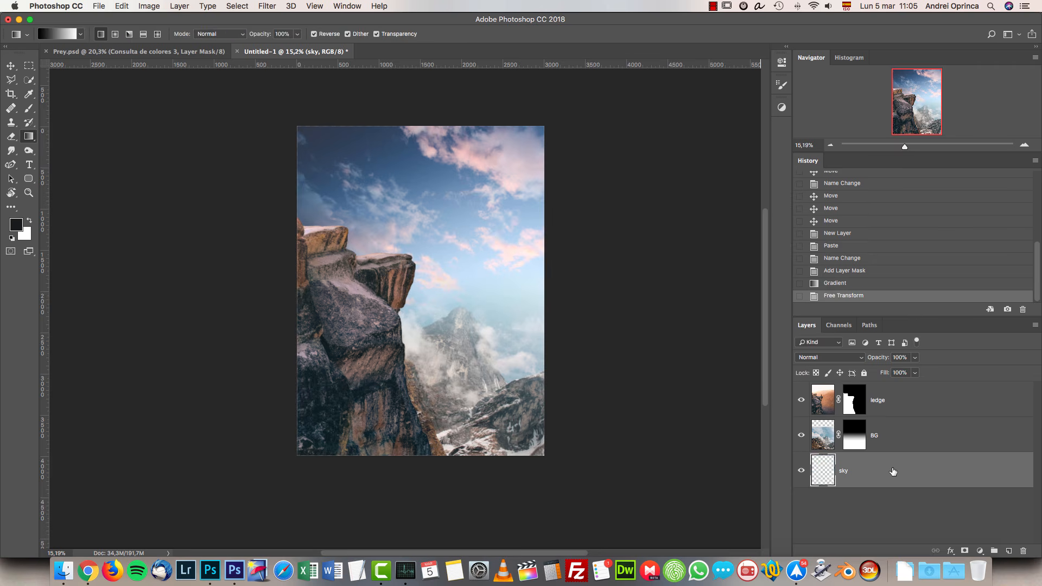
right_click(893, 465)
left_click(815, 231)
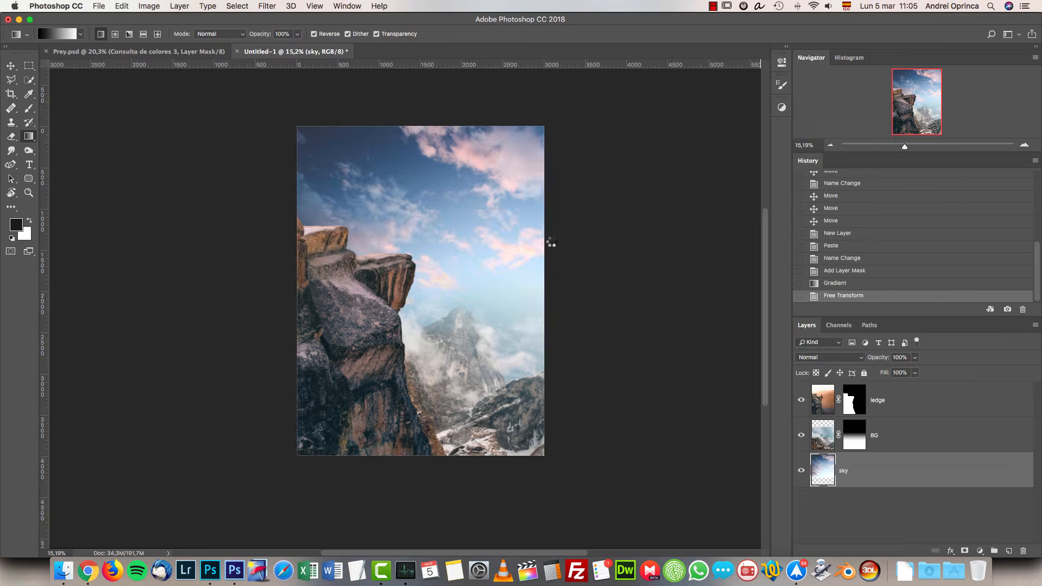
Scale the sky smart object to 88,05% and position it with its upper edge aligned to the top of the canvas.
key("super+t")
left_click_drag(726, 86, 613, 130)
left_click_drag(507, 286, 505, 250)
left_click_drag(614, 349, 643, 365)
left_click_drag(566, 276, 580, 303)
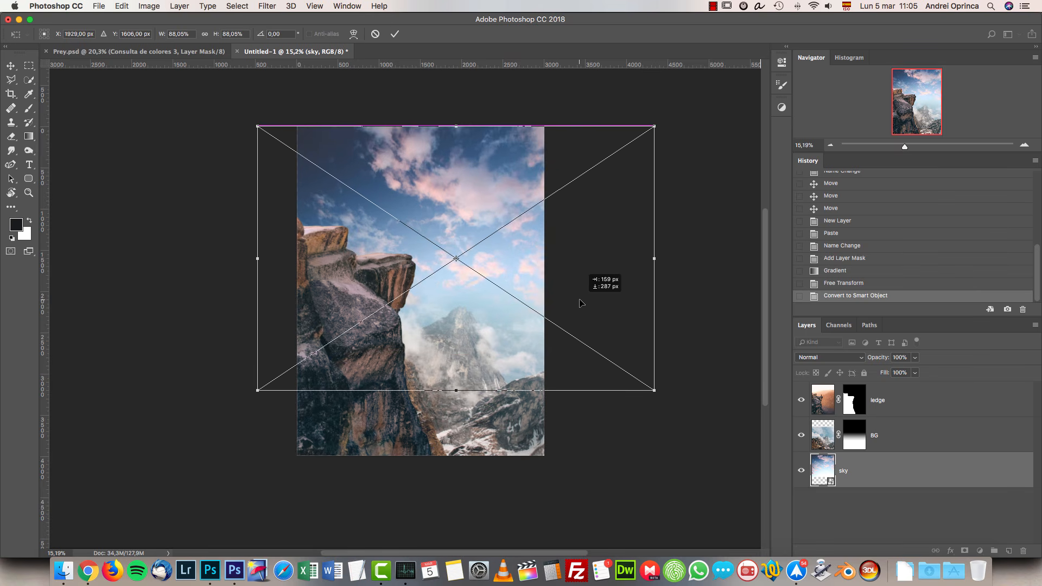
key("Return")
Check the composition against Prey.psd, and move the ledge layer slightly lower on the canvas.
key("super+1")
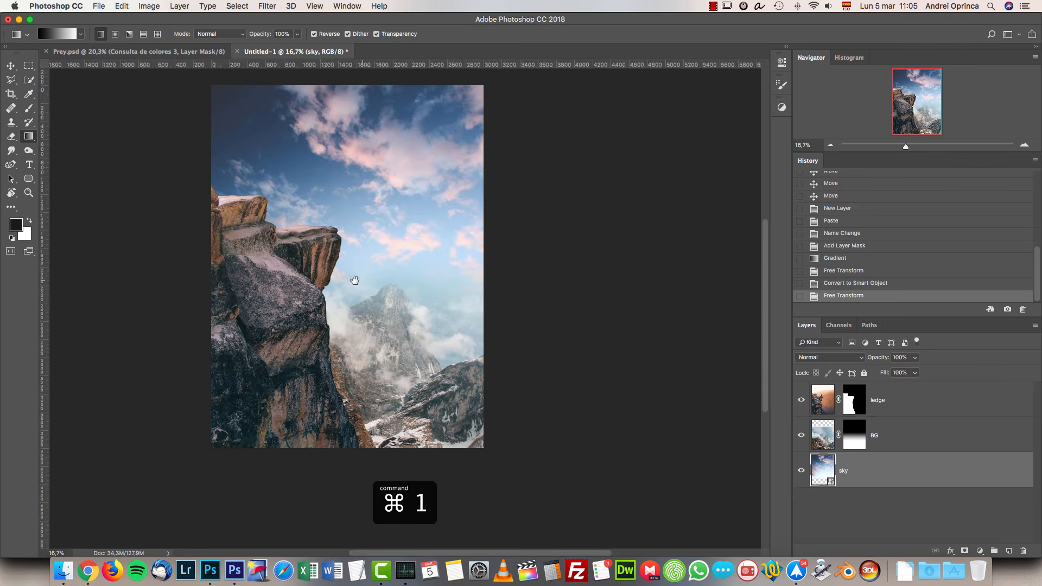
left_click_drag(354, 280, 387, 318)
left_click(900, 441)
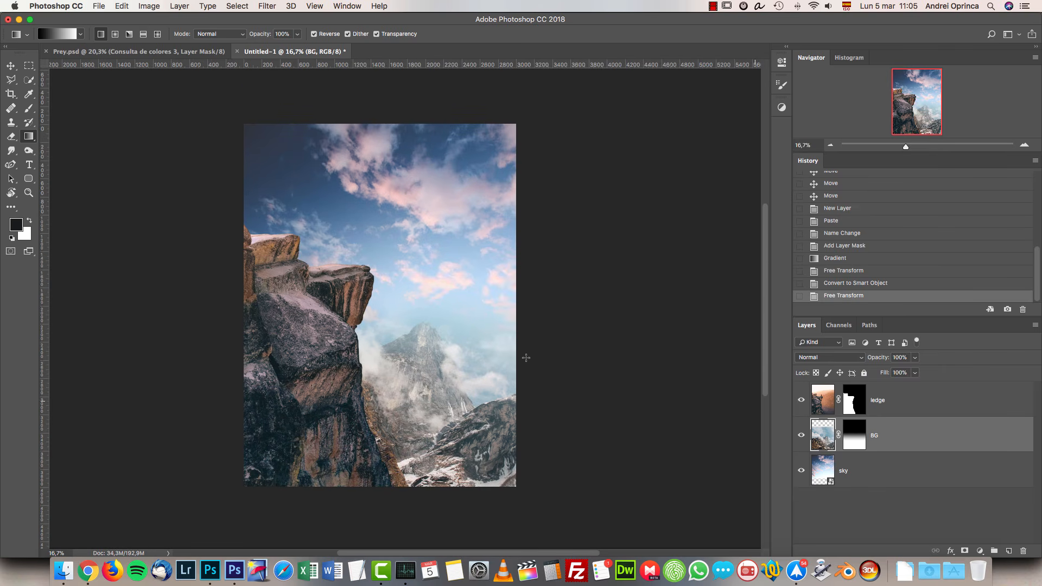
left_click(160, 53)
left_click(318, 53)
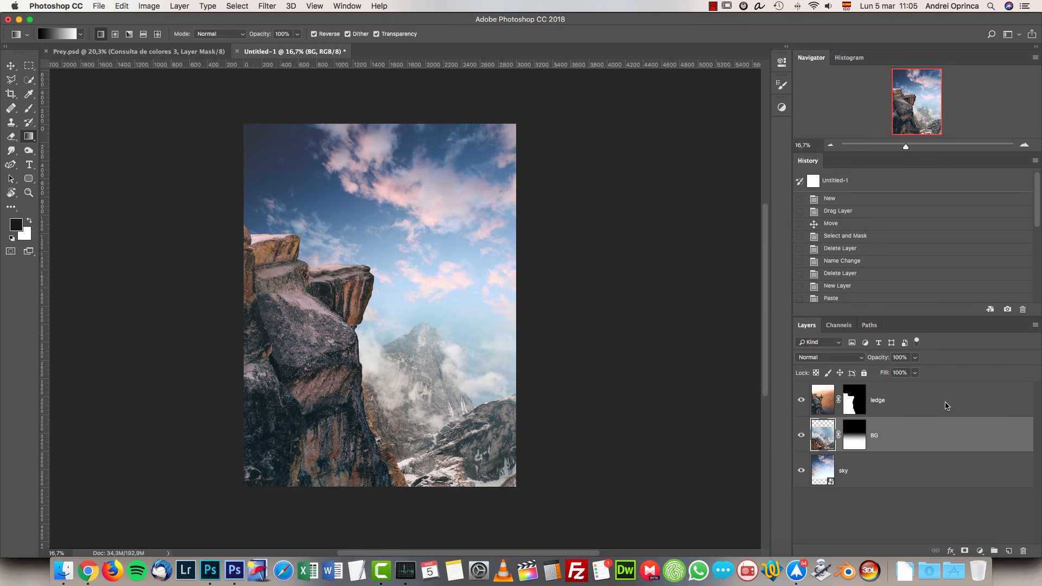
left_click(948, 404)
key("v")
left_click_drag(404, 252, 410, 279)
left_click_drag(410, 423, 478, 329)
scroll(514, 311, "up", 1)
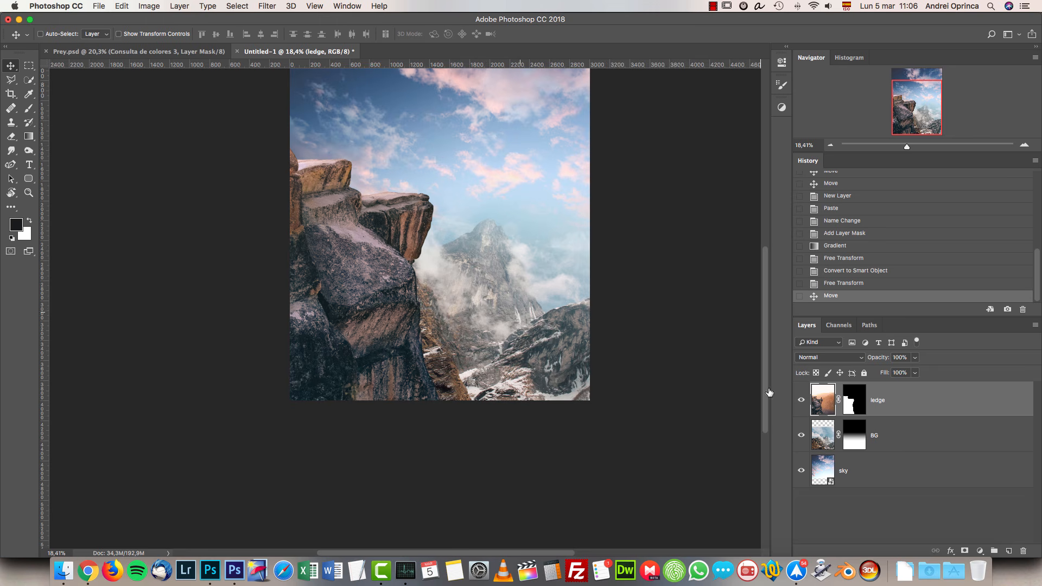
Scale the BG mountain layer down with Free Transform and reposition it slightly lower behind the ledge.
left_click(926, 441)
key("super+t")
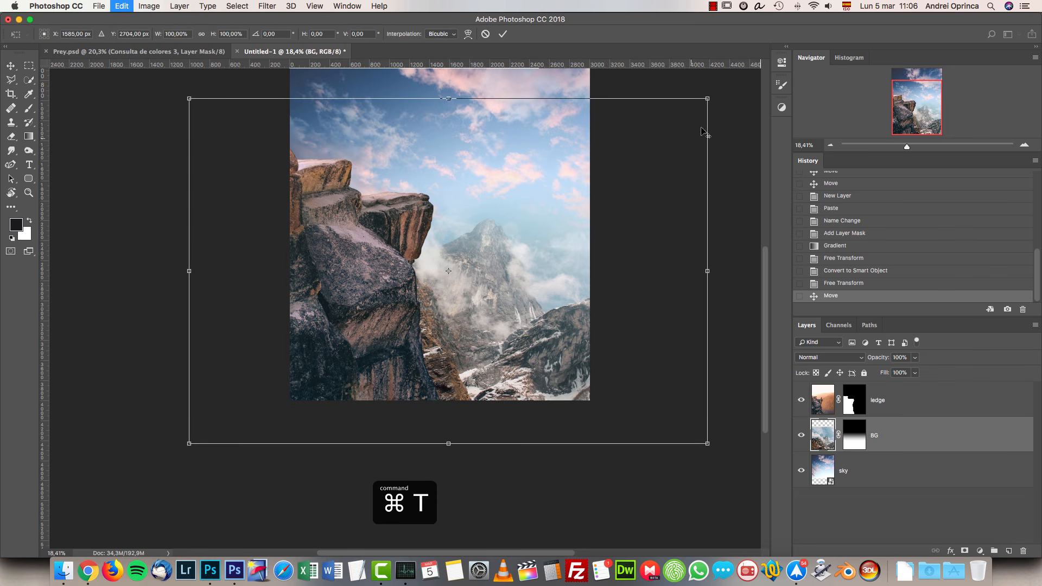
left_click_drag(707, 99, 645, 139)
mouse_move(577, 213)
left_mouse_down()
mouse_move(587, 242)
mouse_move(582, 226)
left_mouse_up()
key("Return")
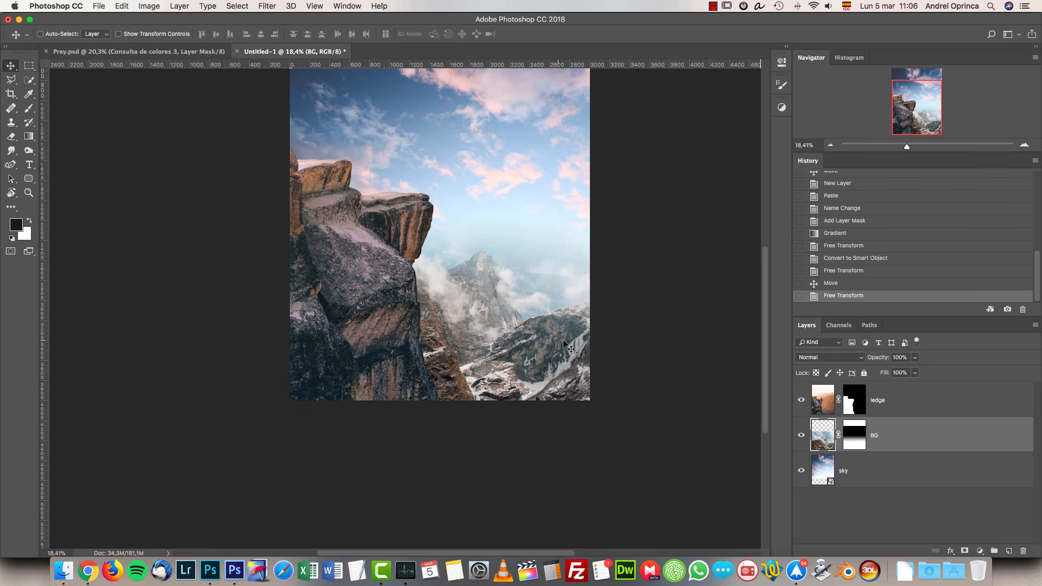
Cut the entire image out of eberhard-grossgasteiger-408093-unsplash.jpg and close that file without saving.
key("super+o")
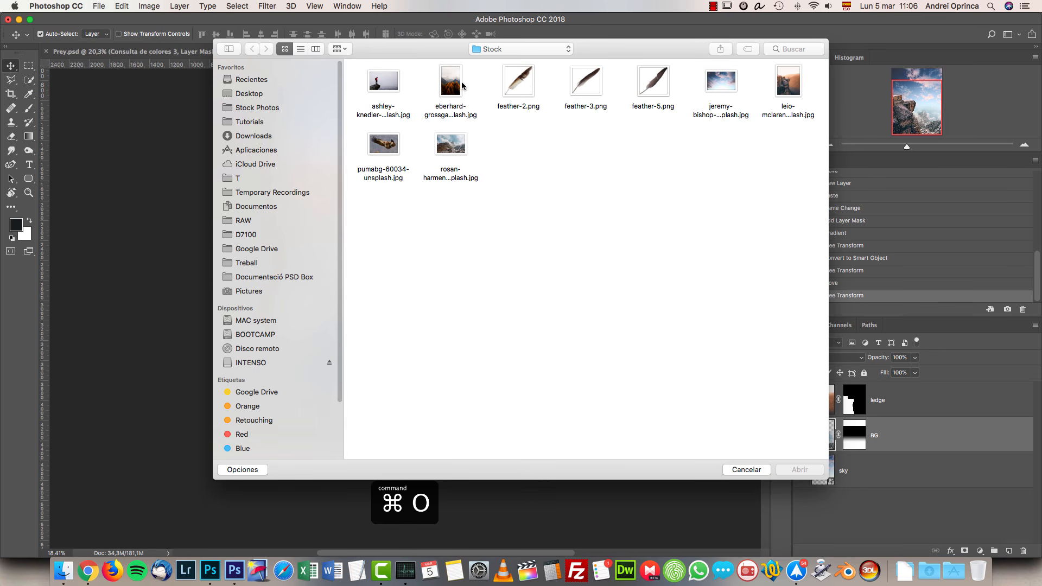
double_click(461, 85)
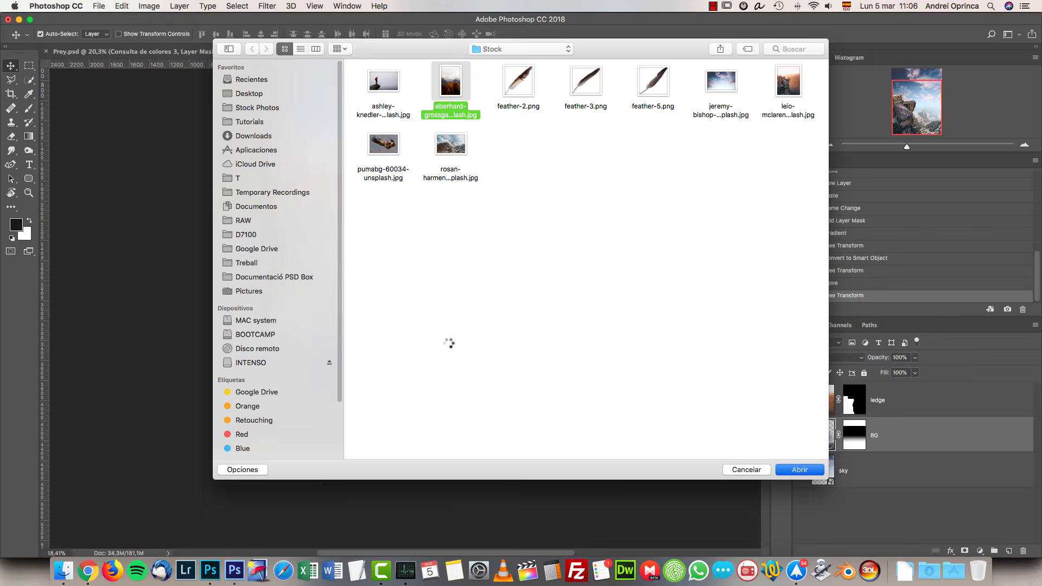
key("super+a")
key("super+x")
key("super+w")
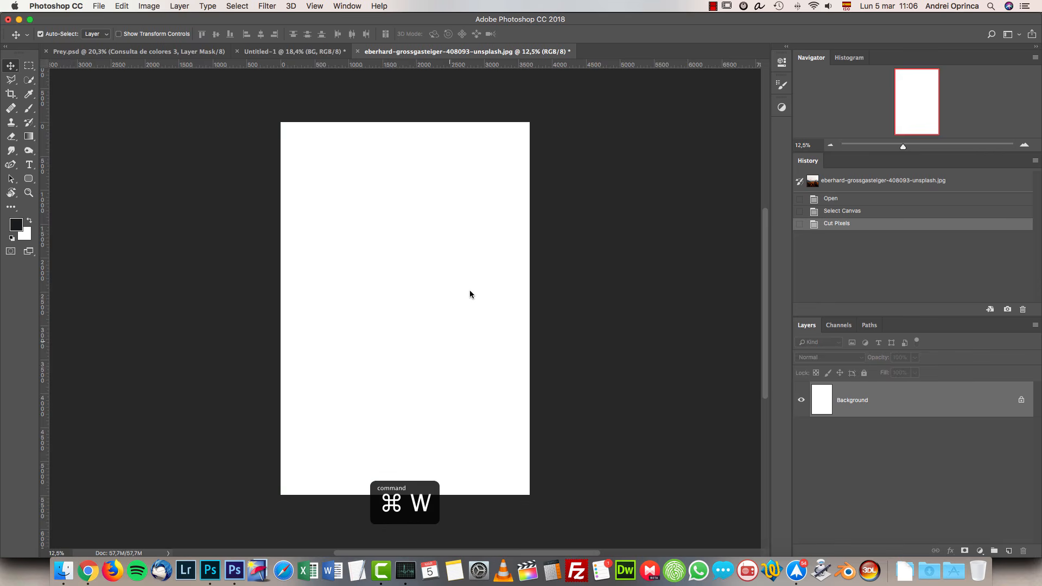
left_click(483, 194)
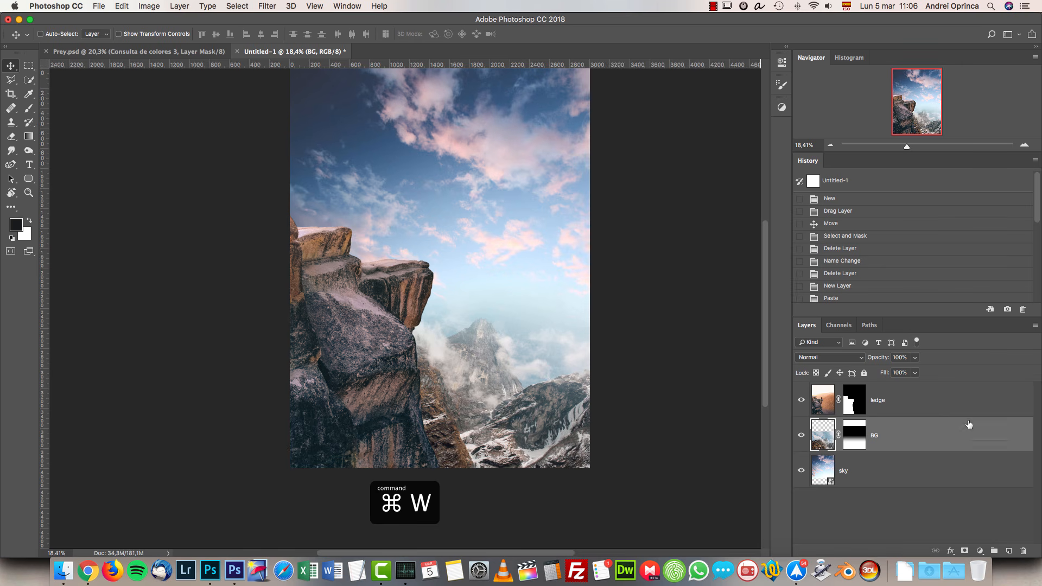
Paste the autumn forest photo above the ledge layer, name it "foreground", and position it so the orange trees fill the lower canvas.
left_click(933, 397)
key("super+v")
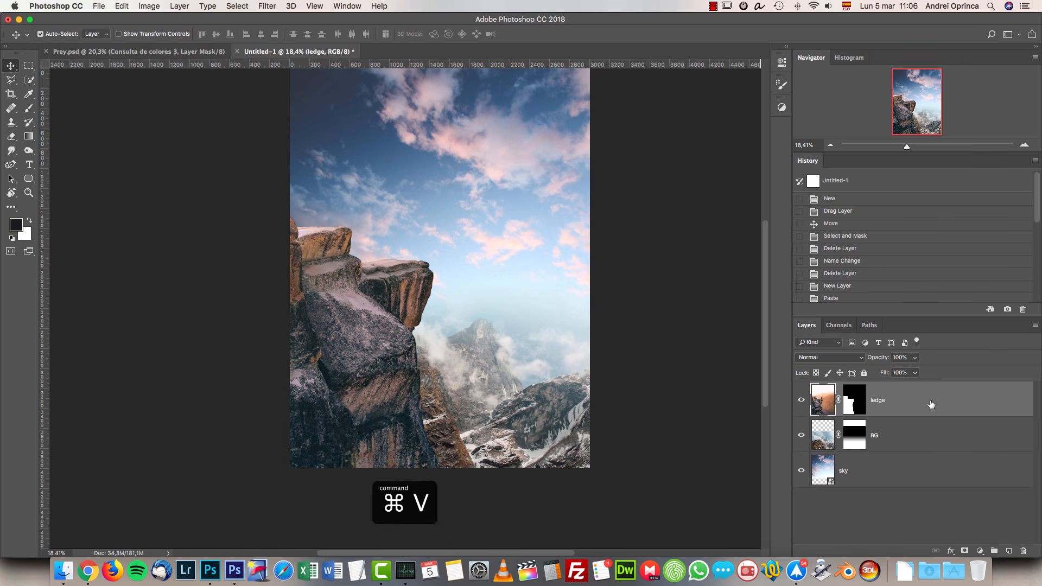
type("foreground")
key("Return")
key("super+t")
left_click_drag(602, 360, 560, 294)
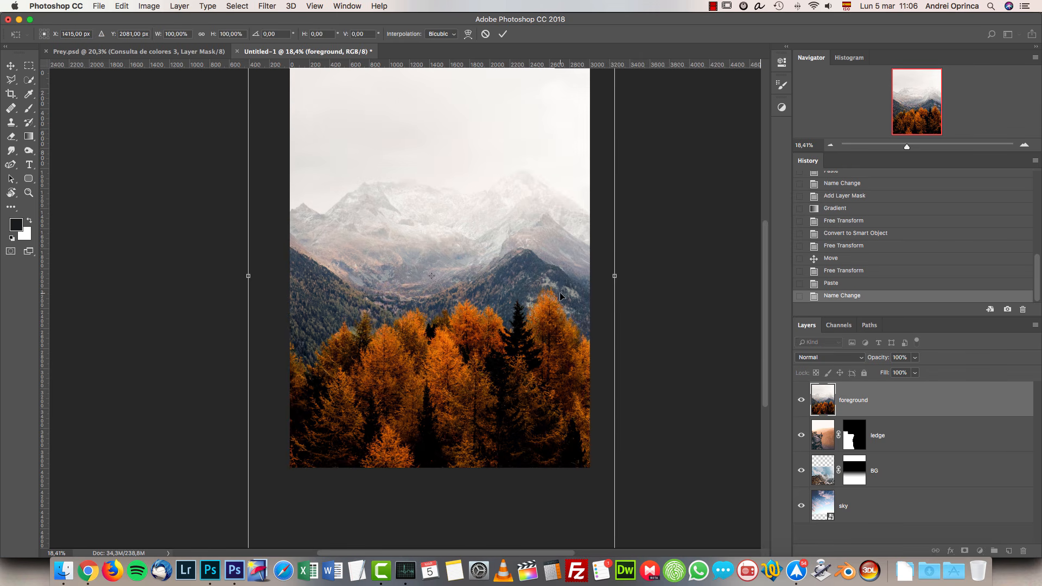
key("Return")
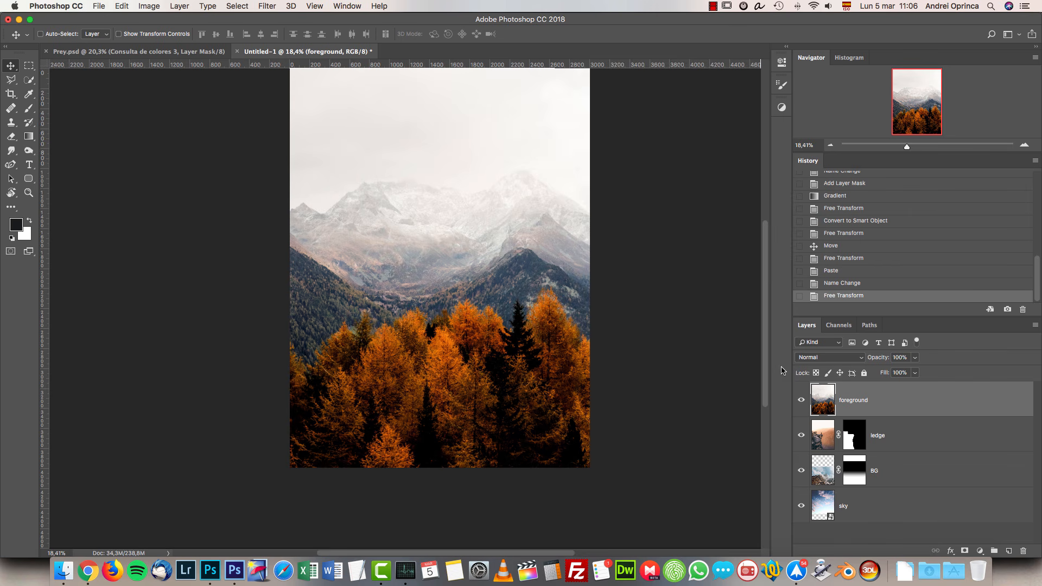
Add a layer mask to the foreground layer and draw a gradient that hides everything above the orange trees.
left_click(964, 550)
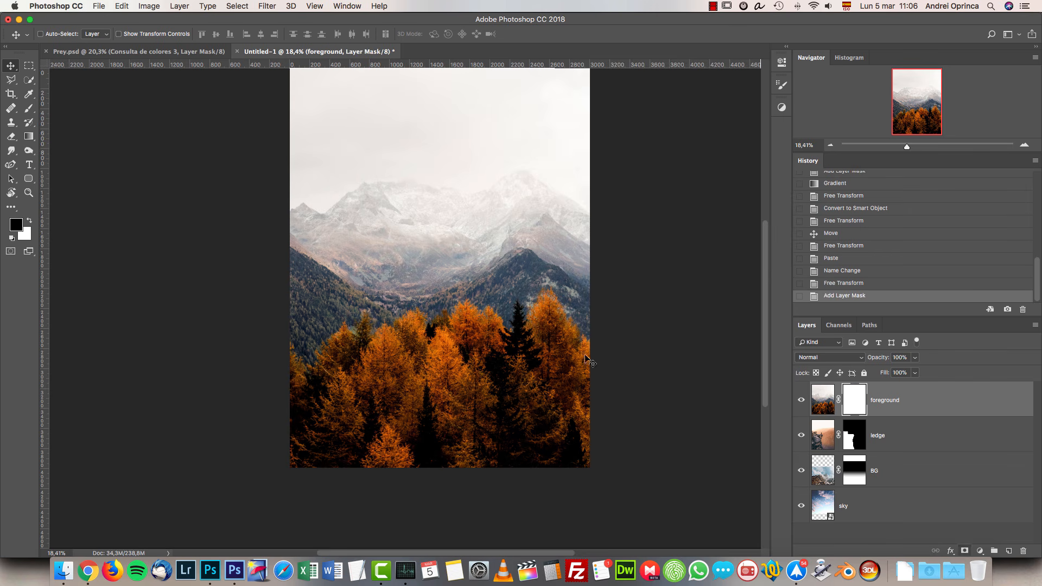
left_click(29, 135)
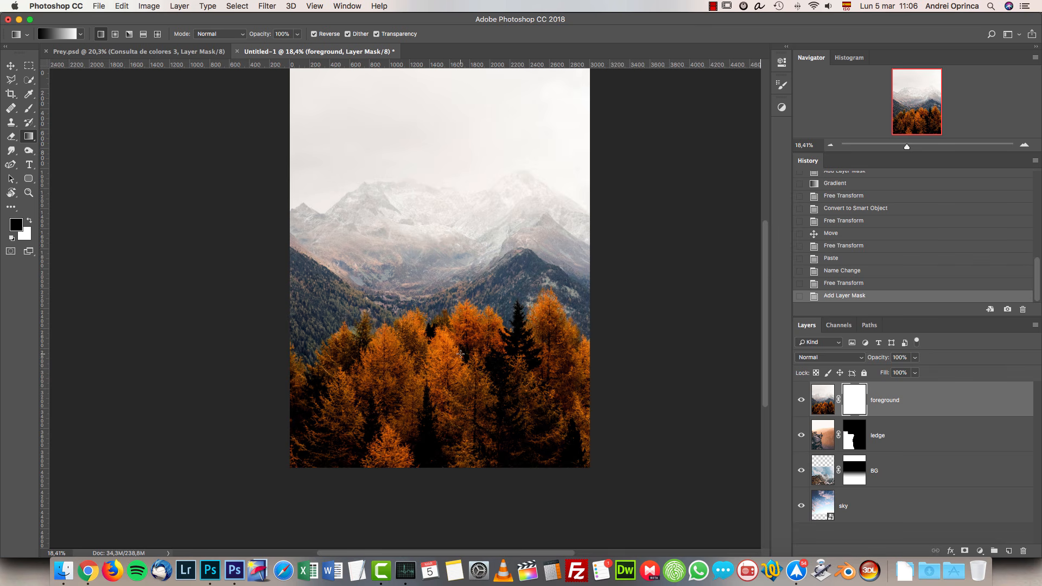
key("Escape")
left_click_drag(451, 260, 452, 252)
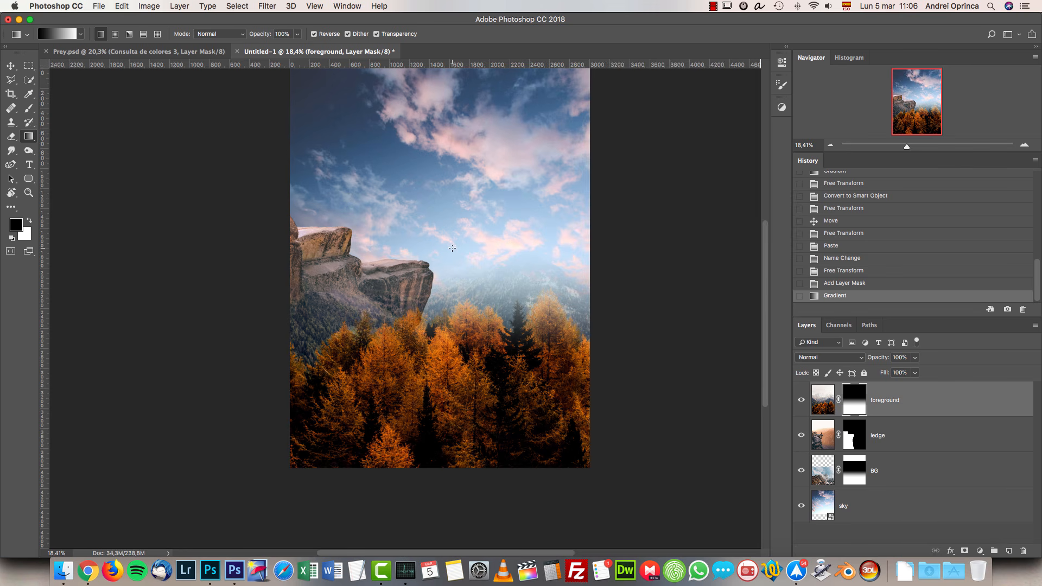
Move the masked foreground layer down so only the treetops cover the bottom of the canvas.
key("super+2")
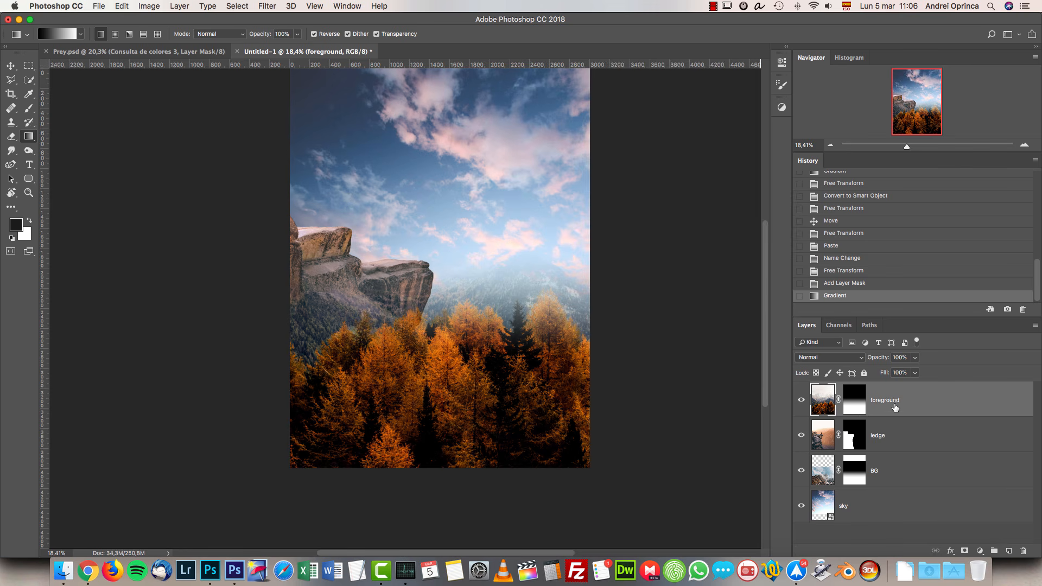
key("v")
left_click_drag(523, 256, 522, 349)
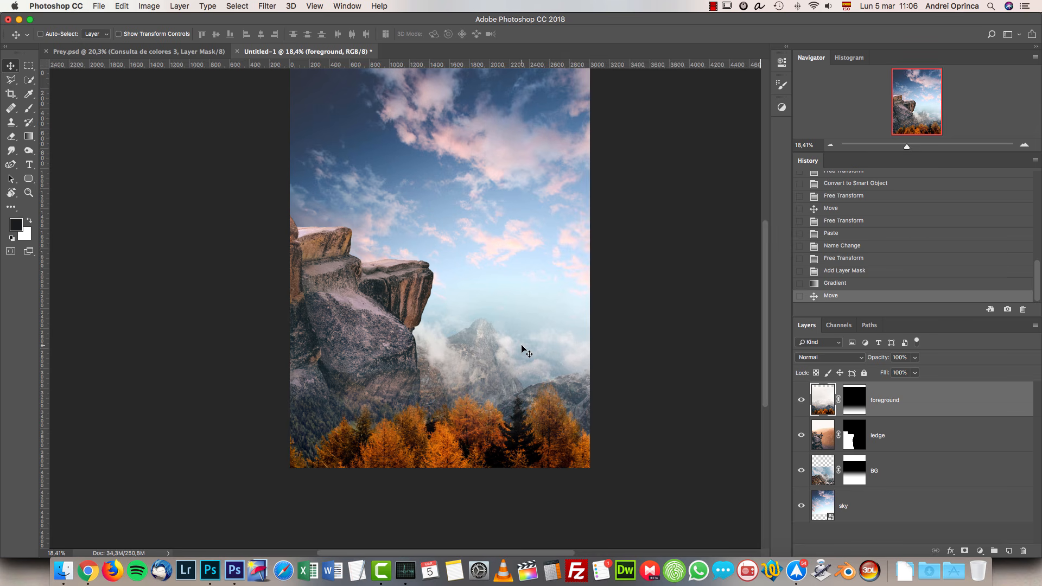
Scale the foreground layer down slightly with Free Transform and shift it up and to the right along the bottom edge.
key("super+t")
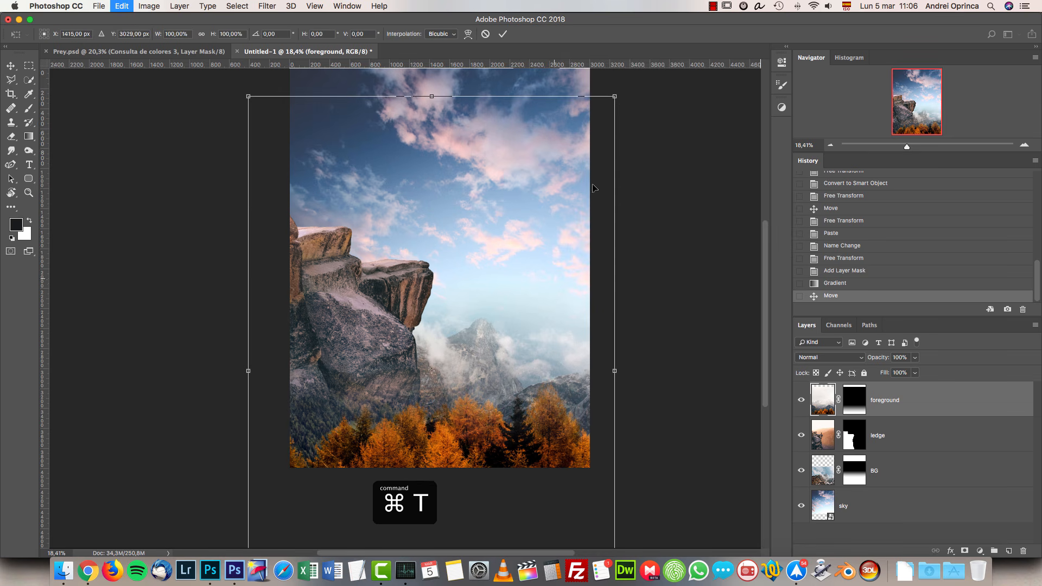
left_click_drag(615, 98, 601, 131)
left_click_drag(522, 275, 533, 252)
key("Return")
Redraw the gradient on the foreground layer's mask so the photo fades out above the orange treetops.
left_click(29, 137)
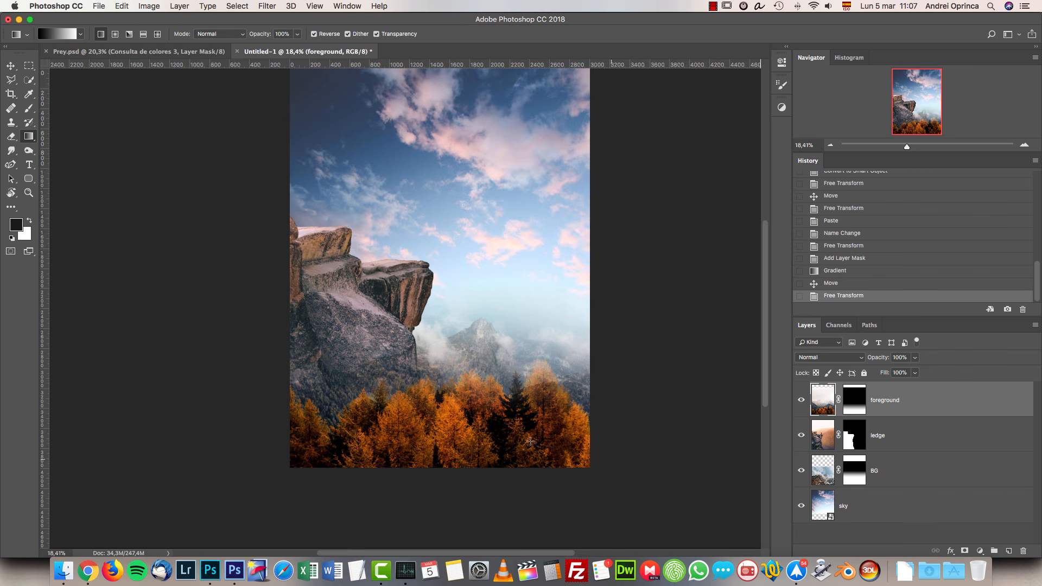
left_click_drag(495, 343, 495, 319)
key("super+z")
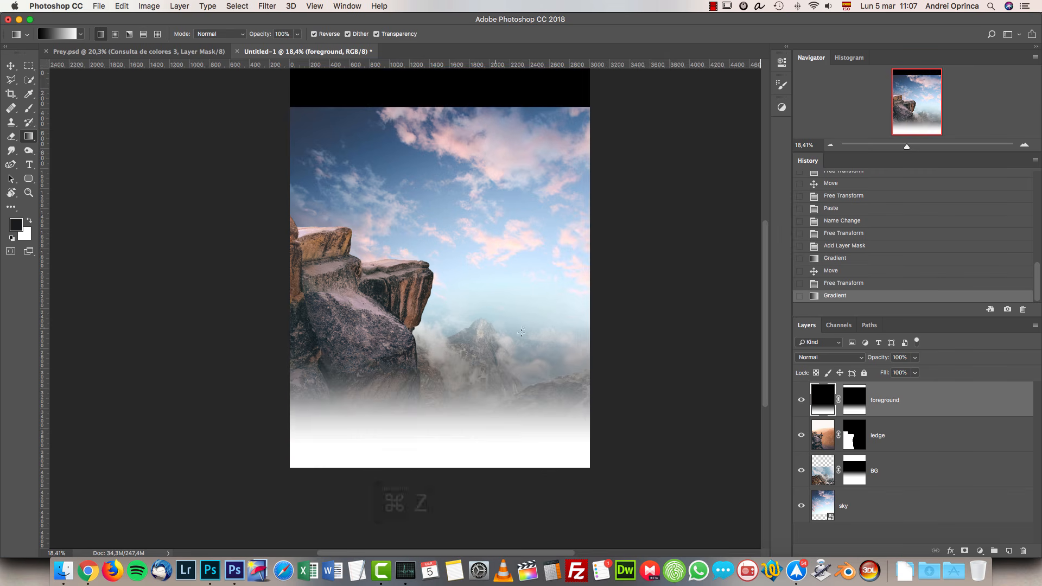
left_click(855, 400)
left_click_drag(479, 434, 506, 331)
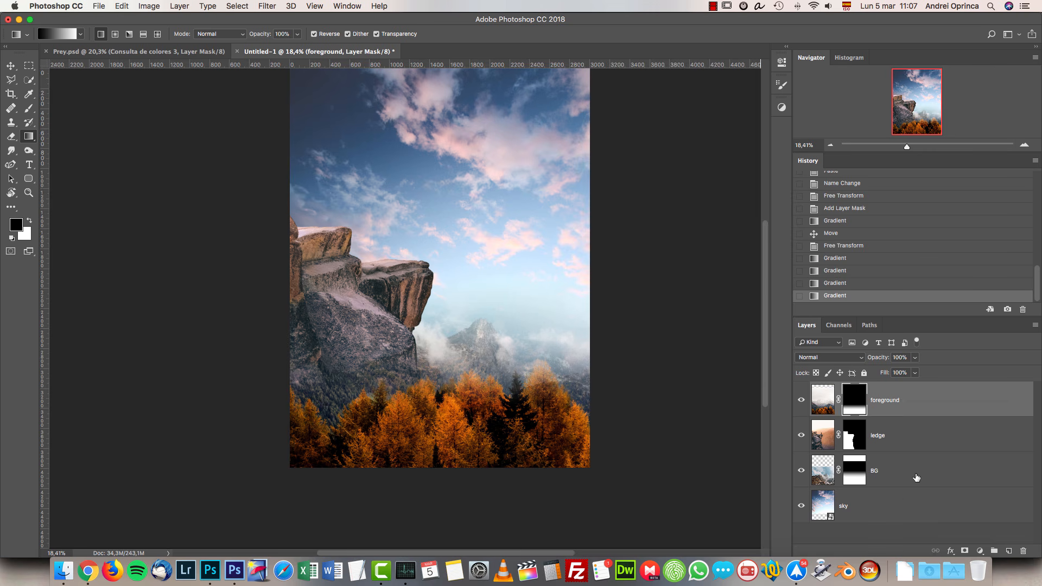
Move the BG and ledge layers up together so more of the rock and mountain shows above the trees.
left_click(879, 465)
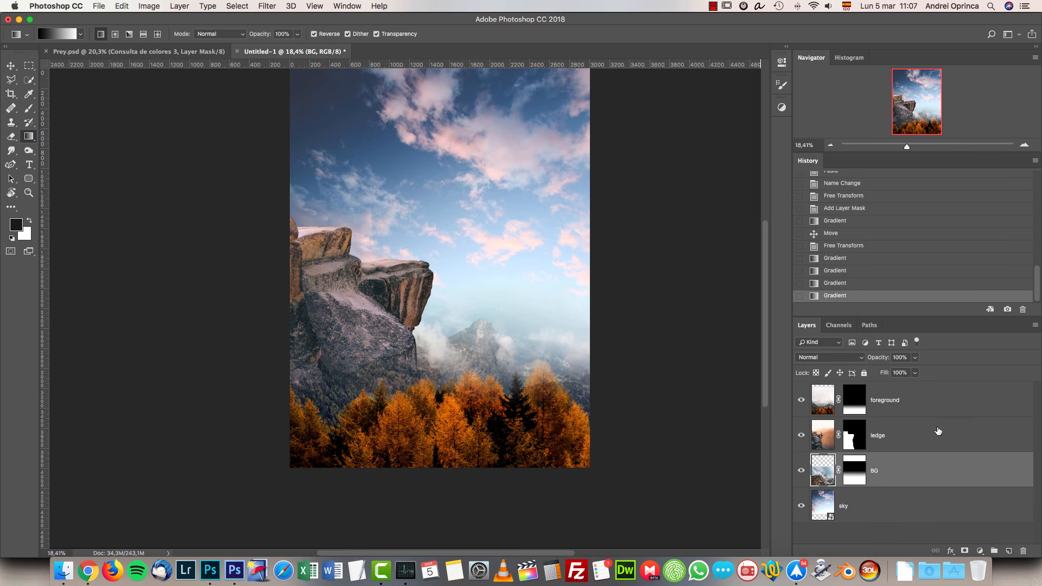
left_click(919, 435, "shift")
key("v")
left_click_drag(487, 397, 489, 366)
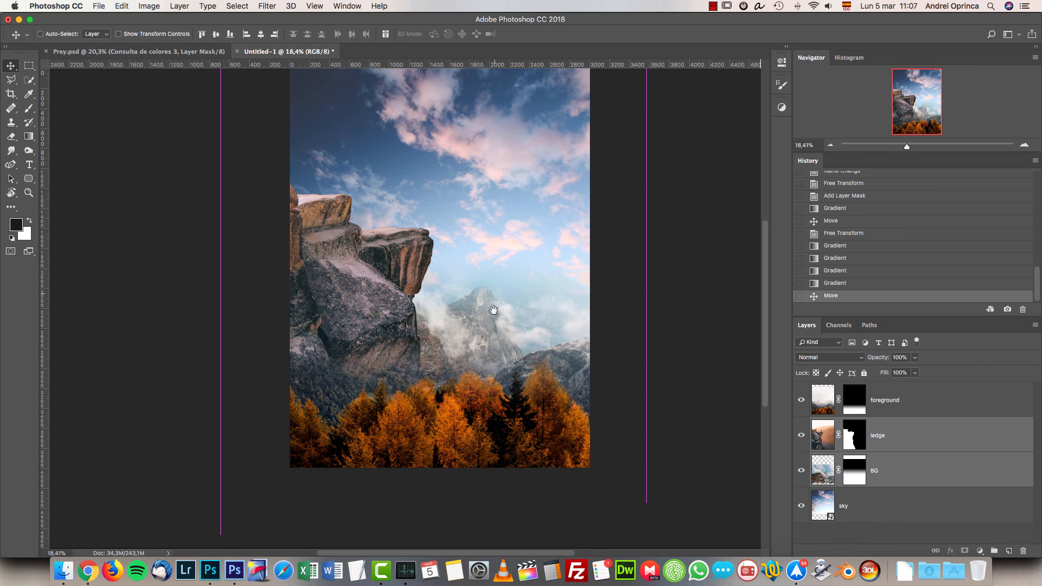
scroll(491, 299, "up", 2)
left_click_drag(449, 272, 456, 286)
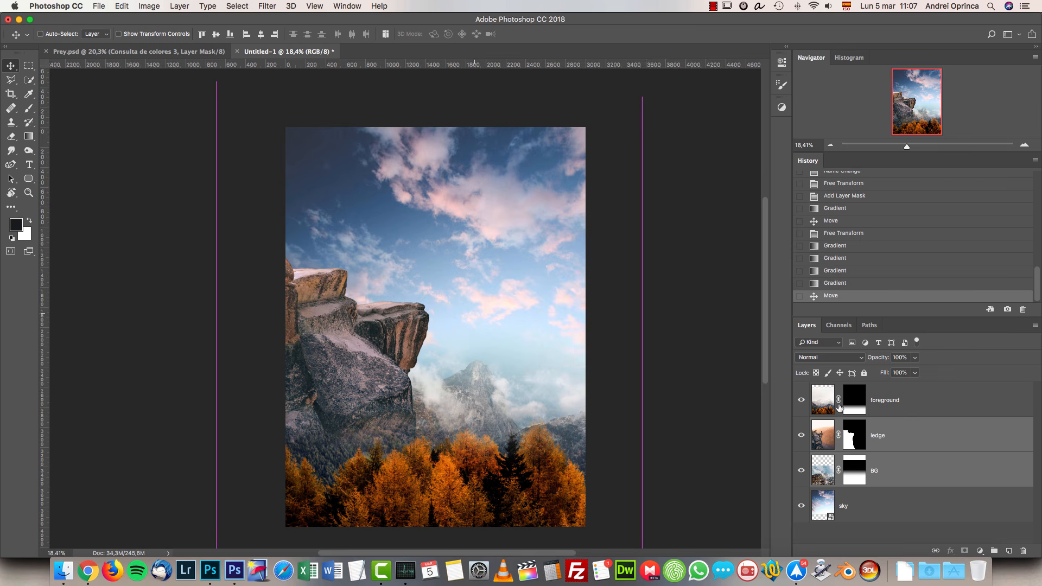
Draw a new short gradient on the foreground mask, fading from the middle of the trees to just above their tops.
left_click(913, 447)
left_click(900, 400)
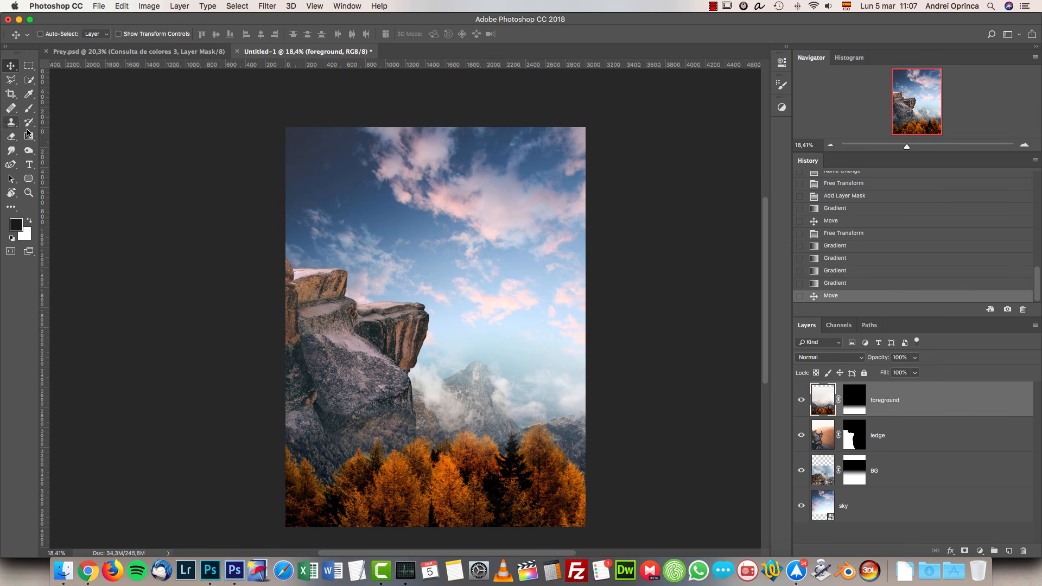
key("g")
left_click_drag(468, 389, 468, 389)
key("super+z")
left_click(862, 404)
left_click_drag(482, 454, 482, 408)
Inspect the blend between the orange treetops and the mountain slopes at 100% zoom.
key("super+1")
left_click_drag(540, 446, 278, 90)
left_click_drag(527, 339, 185, 76)
left_click_drag(478, 244, 531, 314)
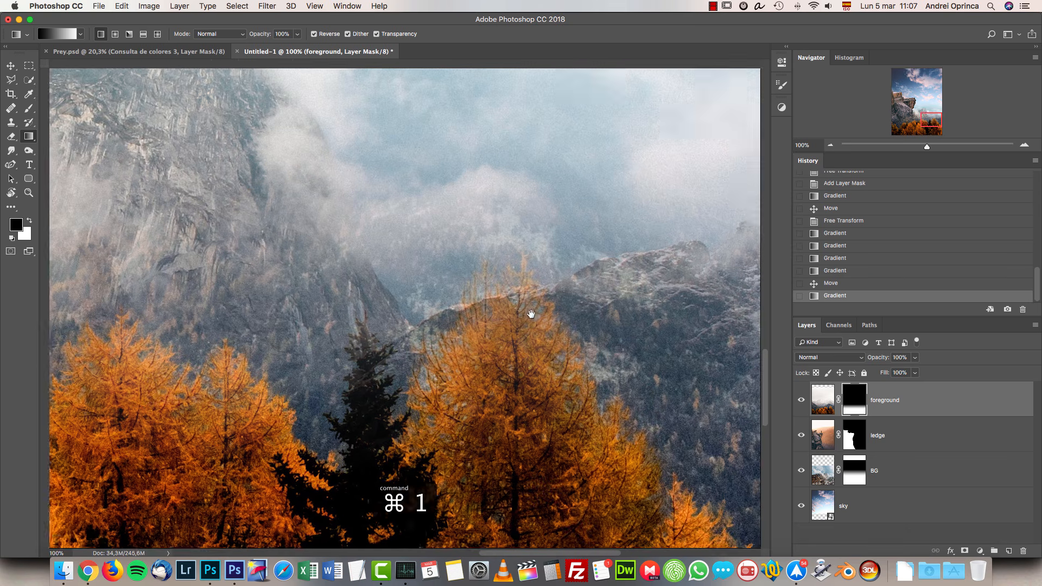
key("super+r")
mouse_move(917, 105)
left_mouse_down()
mouse_move(913, 81)
mouse_move(904, 119)
mouse_move(917, 120)
left_mouse_up()
scroll(400, 145, "down", 5)
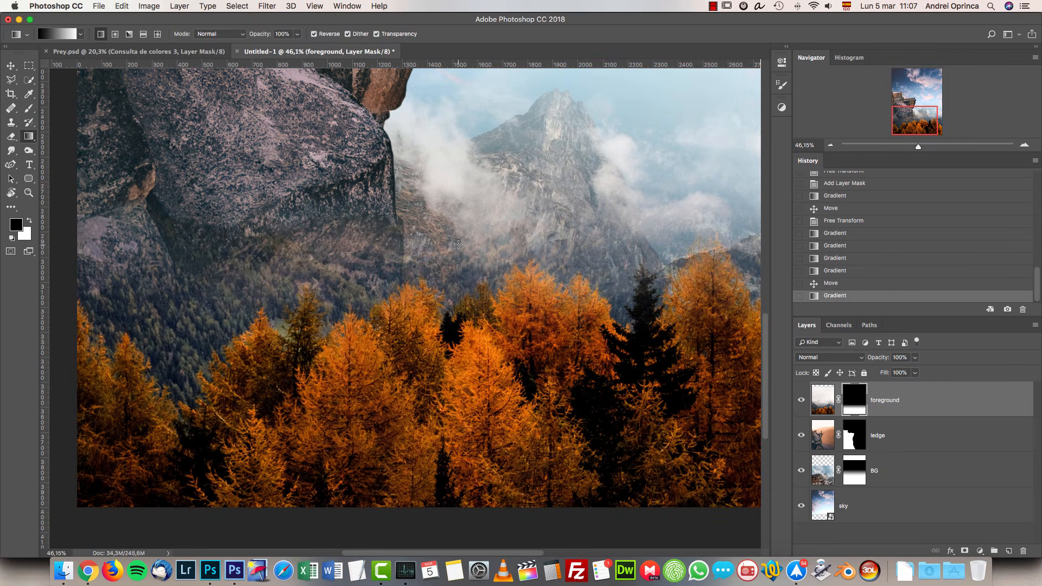
Paint black on the foreground mask over the mountain base above the trees with a large soft brush at 30% opacity.
key("b")
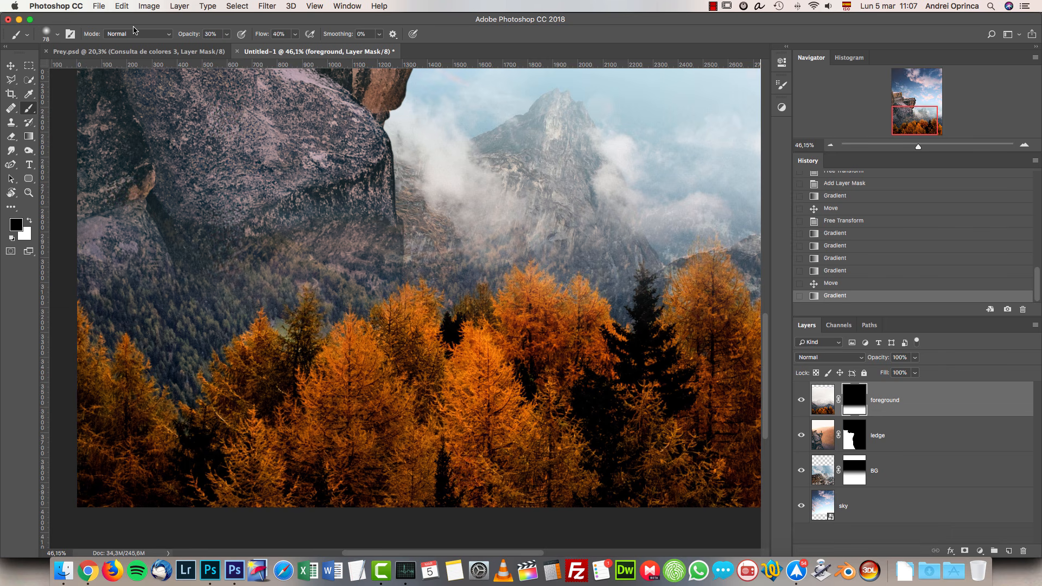
right_click(441, 189)
left_click(545, 213)
key("Return")
left_click(413, 220)
left_click(514, 217)
left_click(589, 220)
left_click(588, 203)
Reduce the brush to 400 px and mask out the foreground haze over the lower rock face and the slope beneath it.
key("bracketleft")
key("bracketleft")
left_click(362, 236)
left_click(300, 239)
left_click_drag(266, 259, 222, 267)
mouse_move(209, 270)
left_mouse_down()
mouse_move(173, 273)
mouse_move(162, 317)
left_mouse_up()
mouse_move(164, 314)
left_mouse_down()
mouse_move(174, 323)
mouse_move(188, 281)
left_mouse_up()
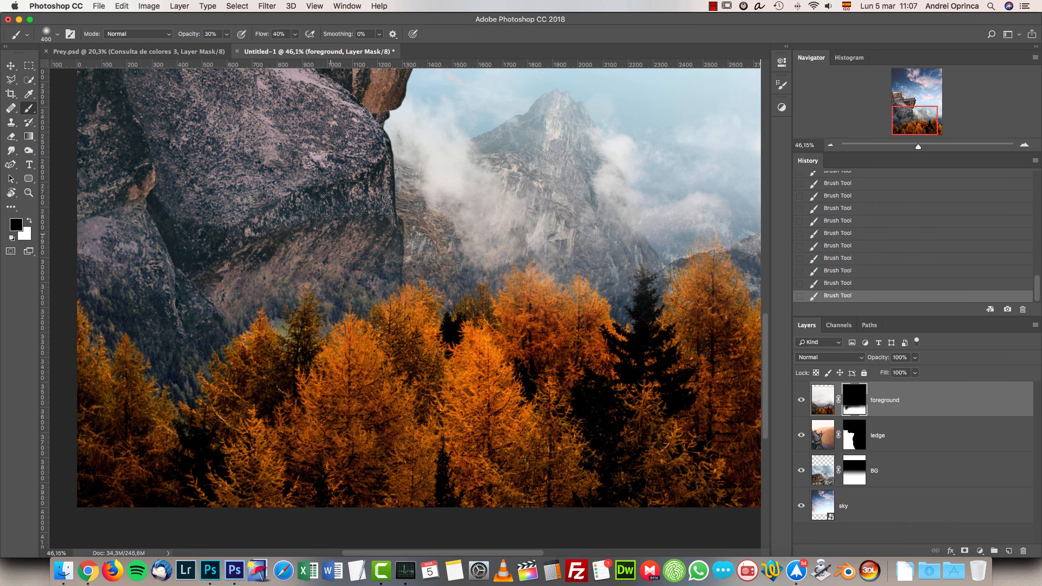
Refine the foreground mask around the tall orange tree with smaller brushes, using black at 200 px and white at 175 px.
key("bracketleft")
key("bracketleft")
mouse_move(591, 273)
left_mouse_down()
mouse_move(613, 274)
mouse_move(565, 256)
left_mouse_up()
left_click_drag(500, 263, 316, 344)
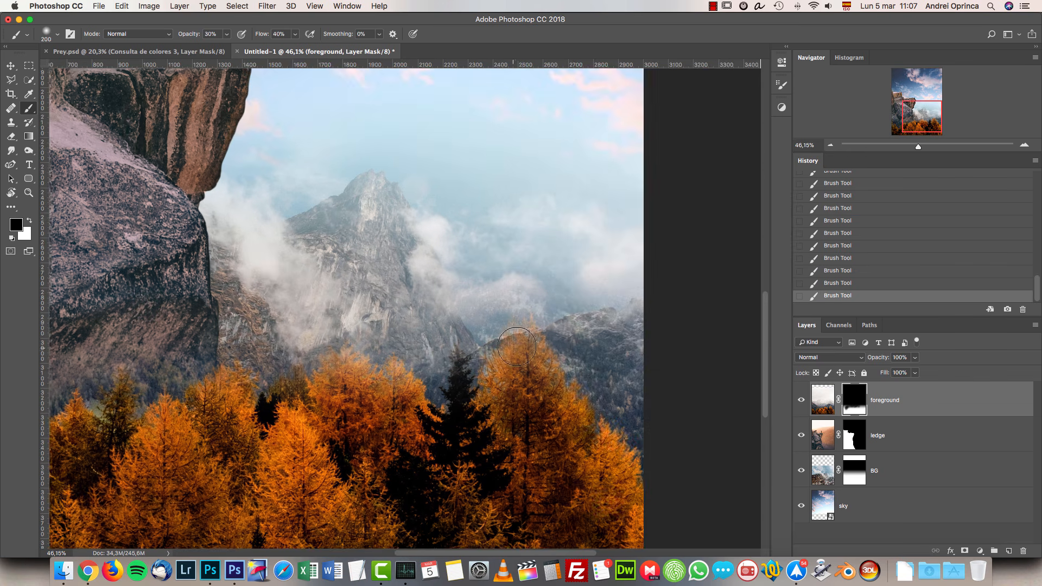
key("x")
key("bracketleft")
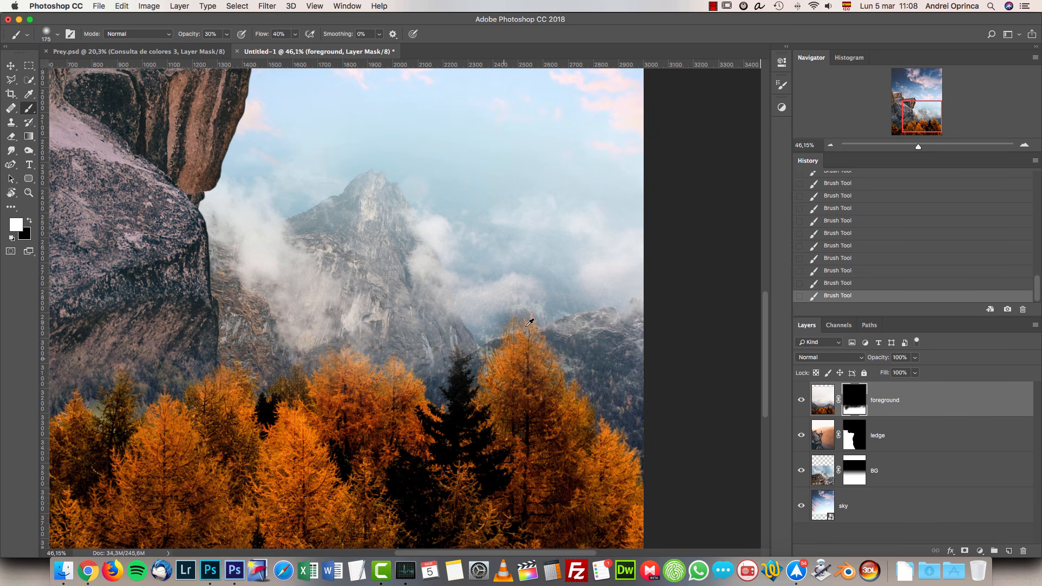
Review the whole composite at several zoom levels to check how the forest blends with the ledge and mountain.
scroll(530, 323, "down", 5)
scroll(413, 342, "up", 4)
key("x")
key("bracketright")
key("bracketright")
scroll(499, 304, "down", 2)
scroll(497, 303, "up", 1)
left_click_drag(500, 373, 482, 341)
scroll(486, 333, "up", 1)
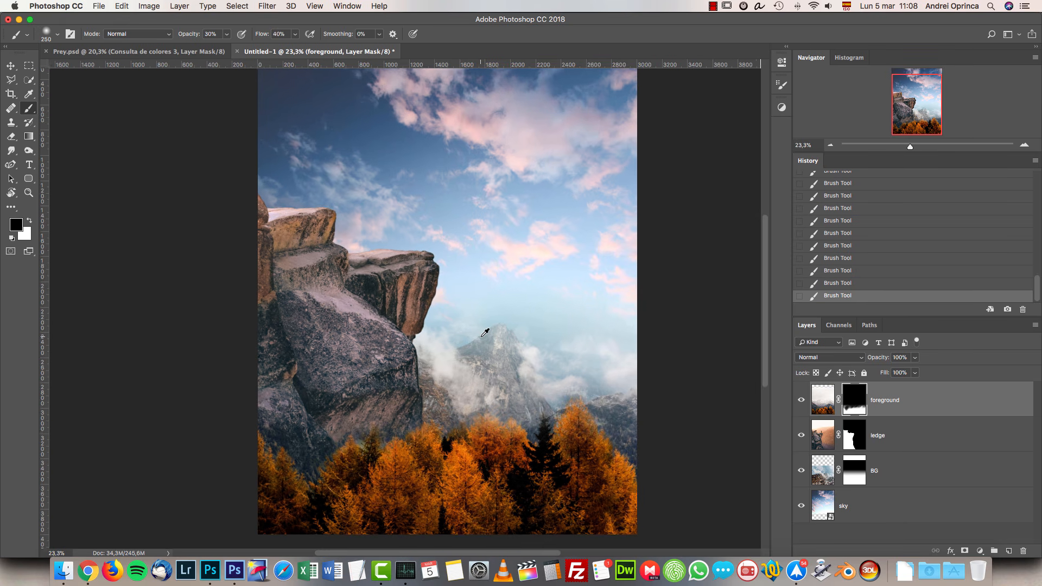
scroll(485, 333, "up", 1)
left_click_drag(510, 216, 509, 243)
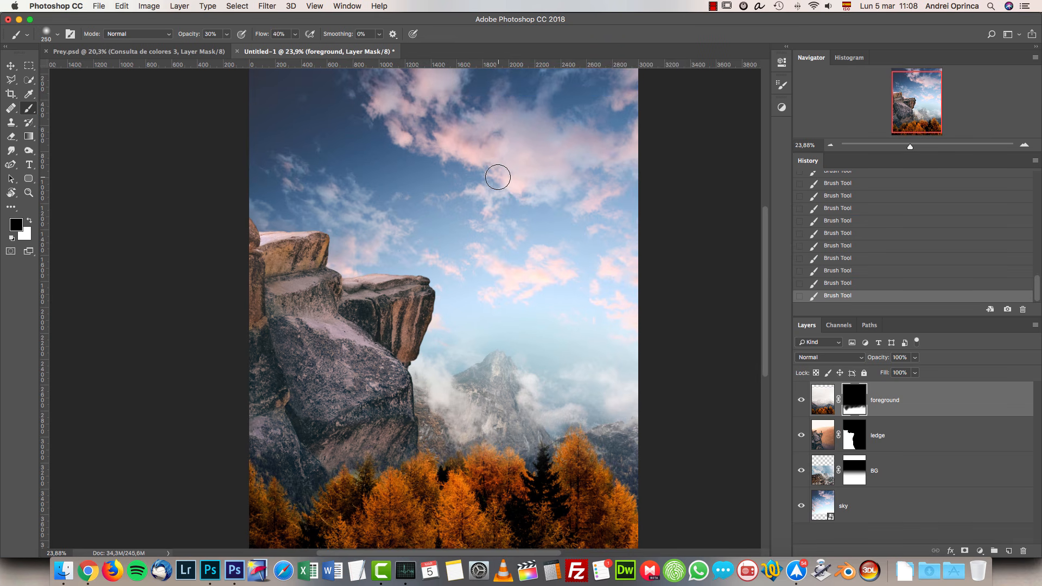
Open the stock photo of the man in the red jacket standing on a rock from the Stock folder.
key("super+o")
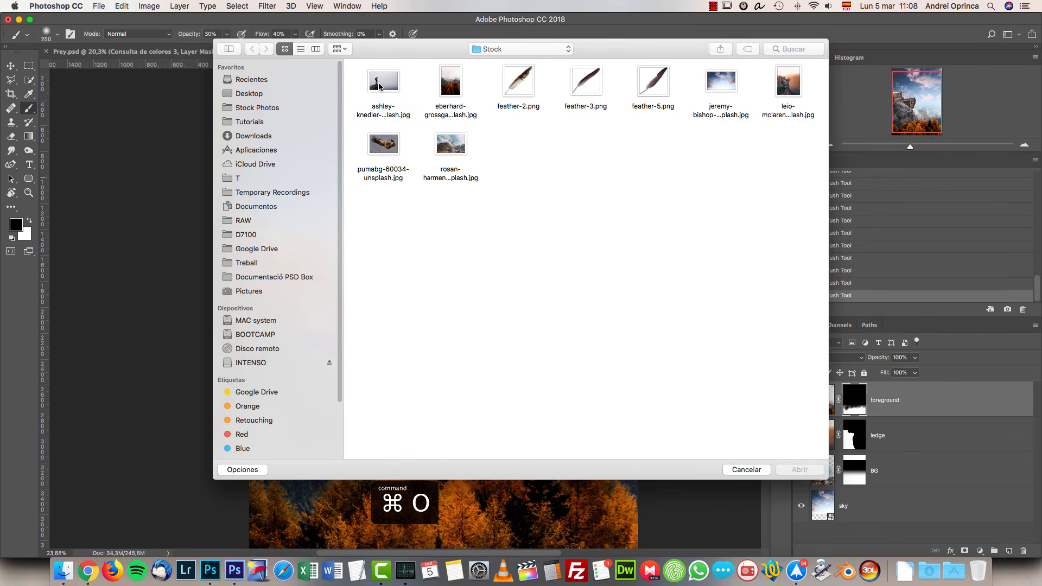
left_click(379, 86)
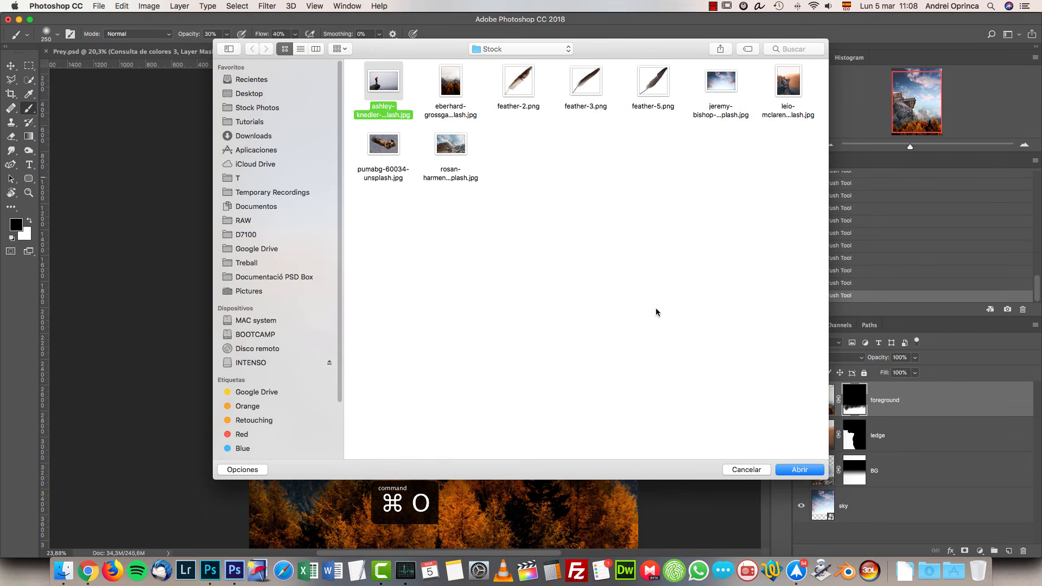
left_click(808, 468)
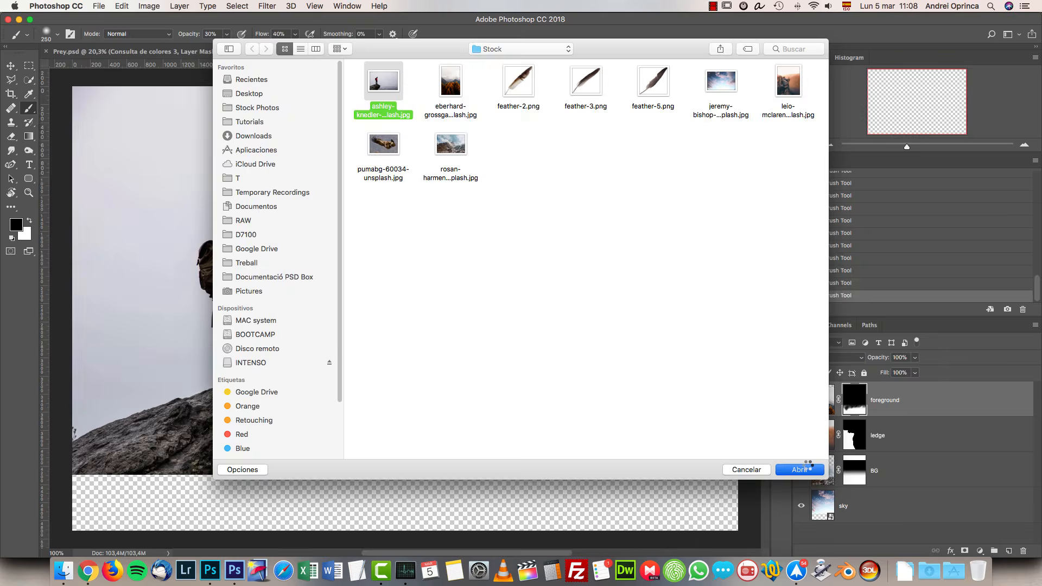
scroll(177, 314, "left", 10)
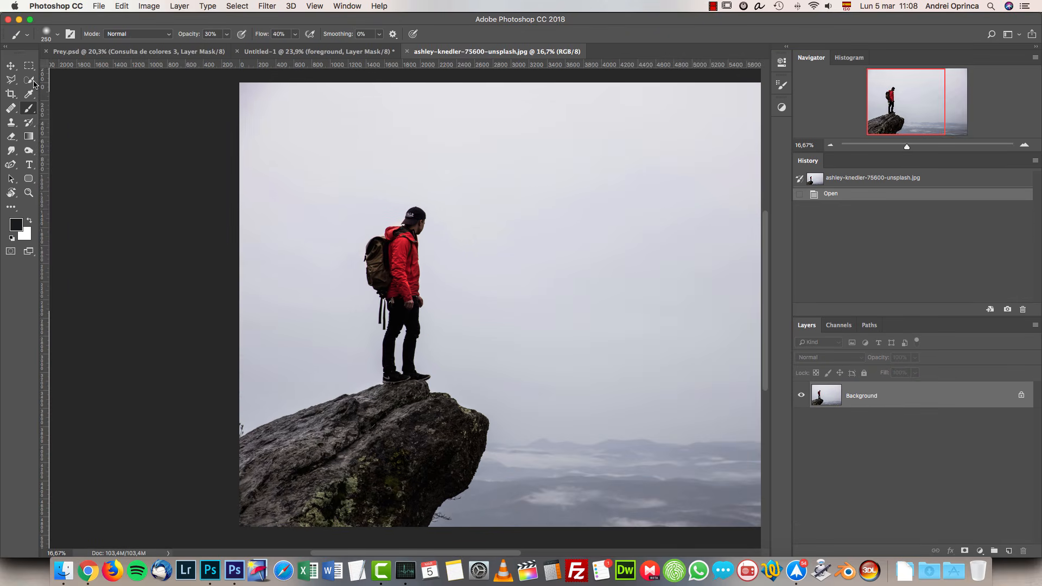
Switch to the Magic Wand and set its tolerance to 25 for selecting the sky around the man.
left_click(29, 80)
right_click(32, 82)
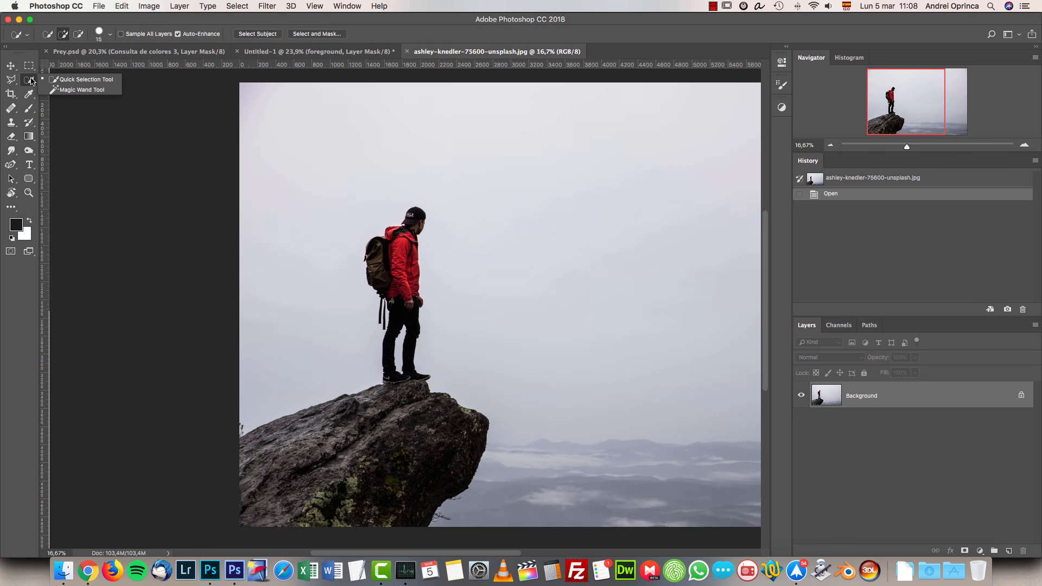
left_click(65, 88)
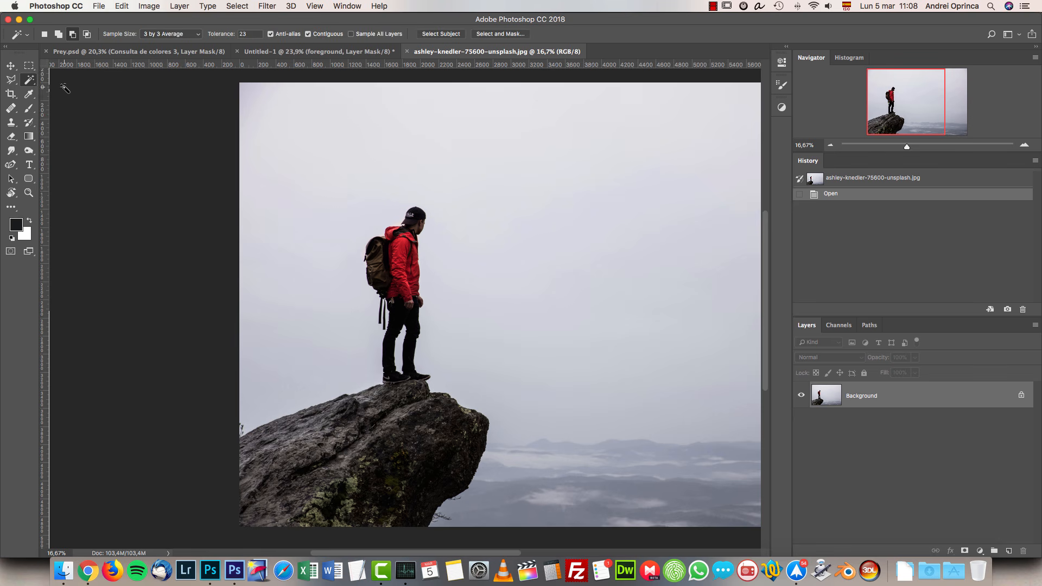
left_click(180, 36)
left_click(166, 34)
scroll(363, 111, "up", 1)
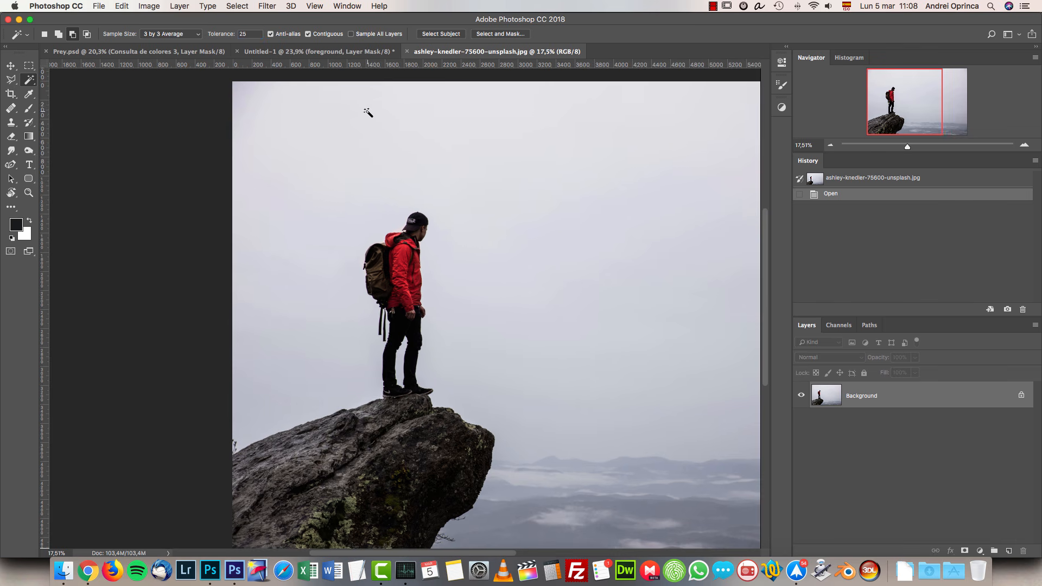
scroll(360, 96, "up", 5)
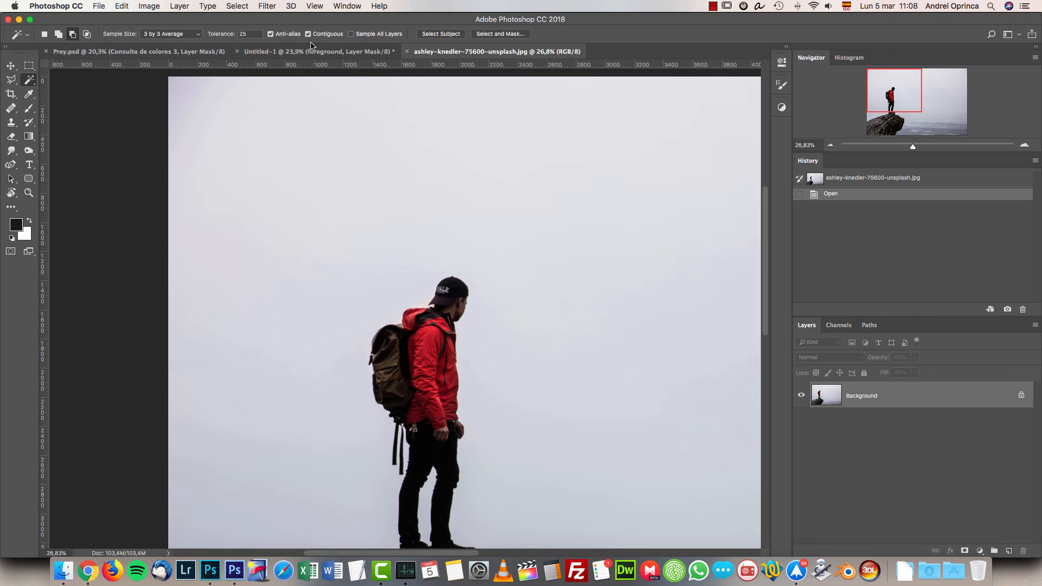
left_click_drag(427, 213, 442, 114)
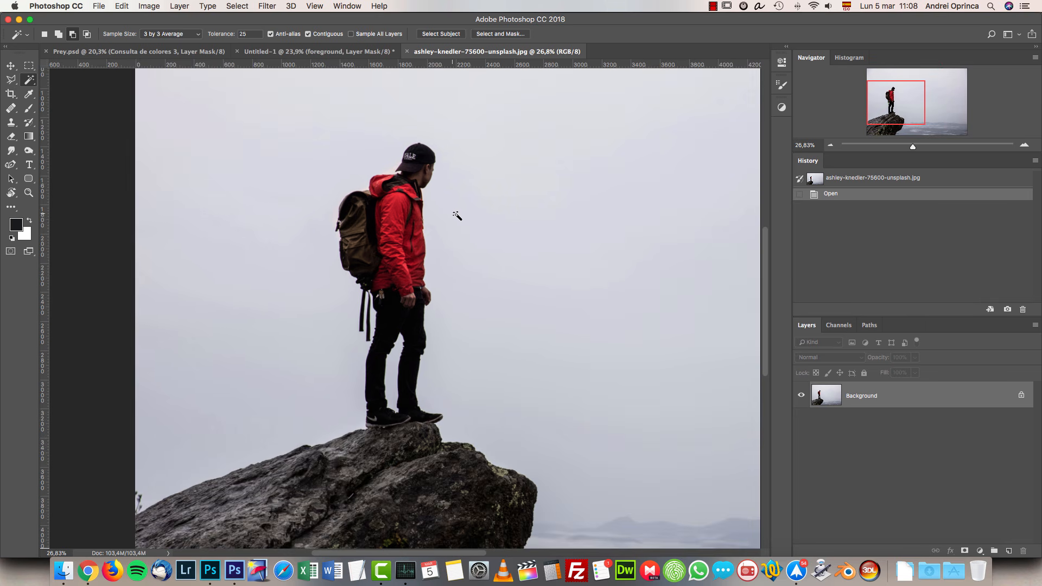
Try to select the grey sky around the man and between his legs with the Magic Wand.
left_click(457, 215)
scroll(367, 402, "up", 5)
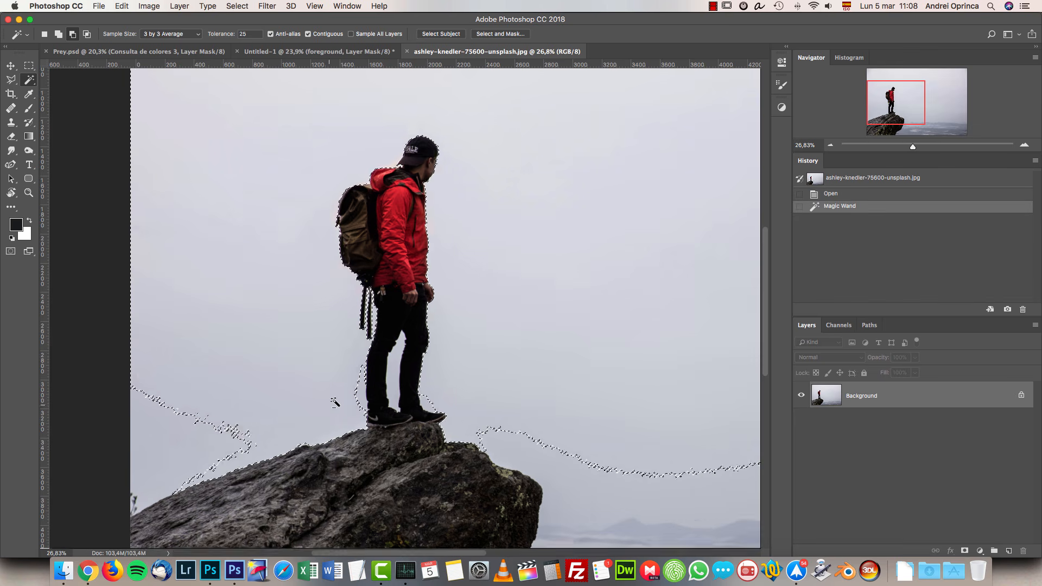
left_click(367, 401)
scroll(442, 325, "up", 2)
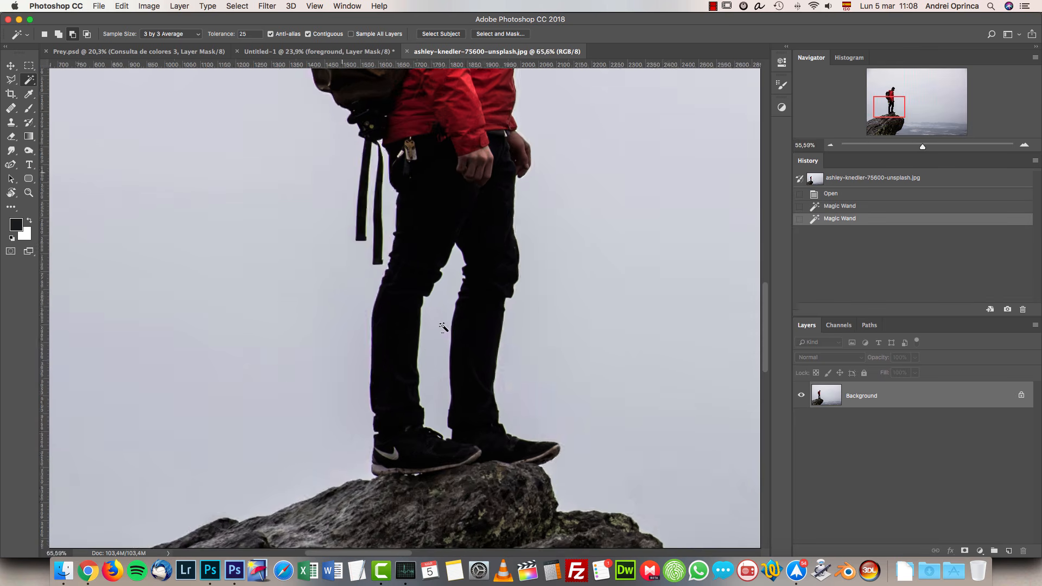
left_click(441, 323, "alt")
scroll(441, 282, "up", 5)
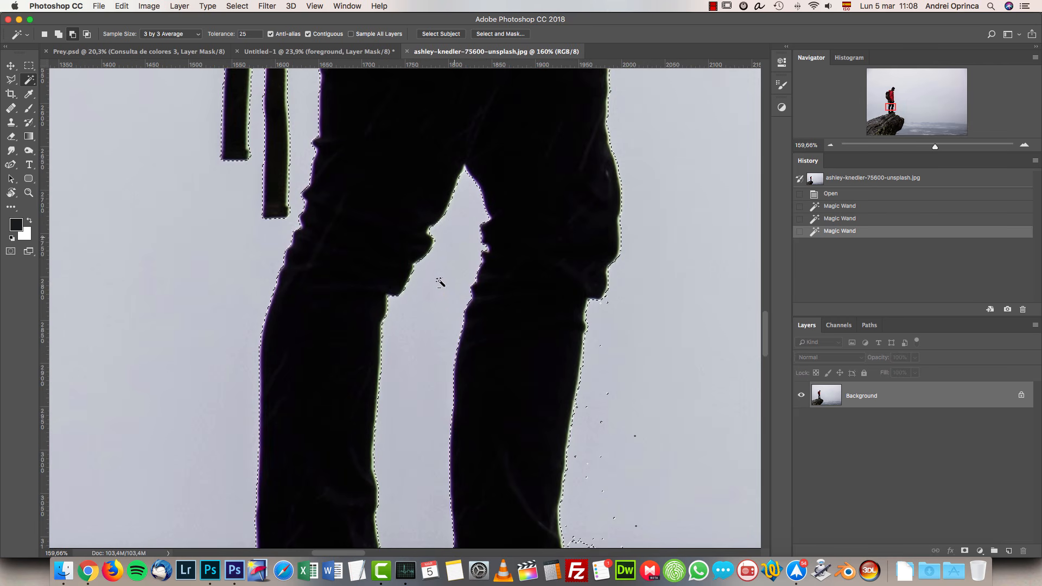
Inspect the selection edge along the backpack straps and clear the selection.
left_click_drag(464, 238, 465, 384)
scroll(384, 372, "up", 5)
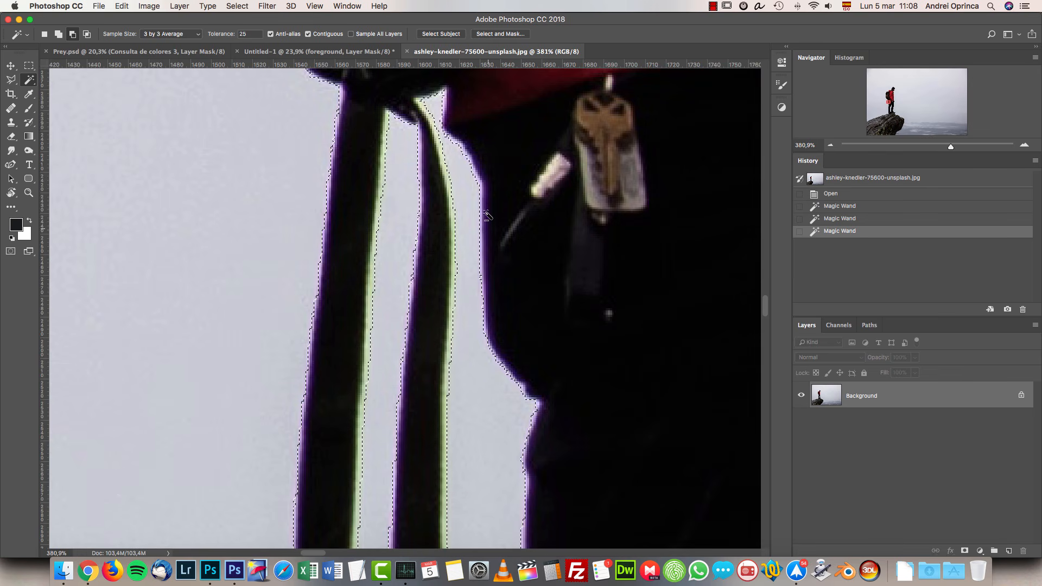
key("super+d")
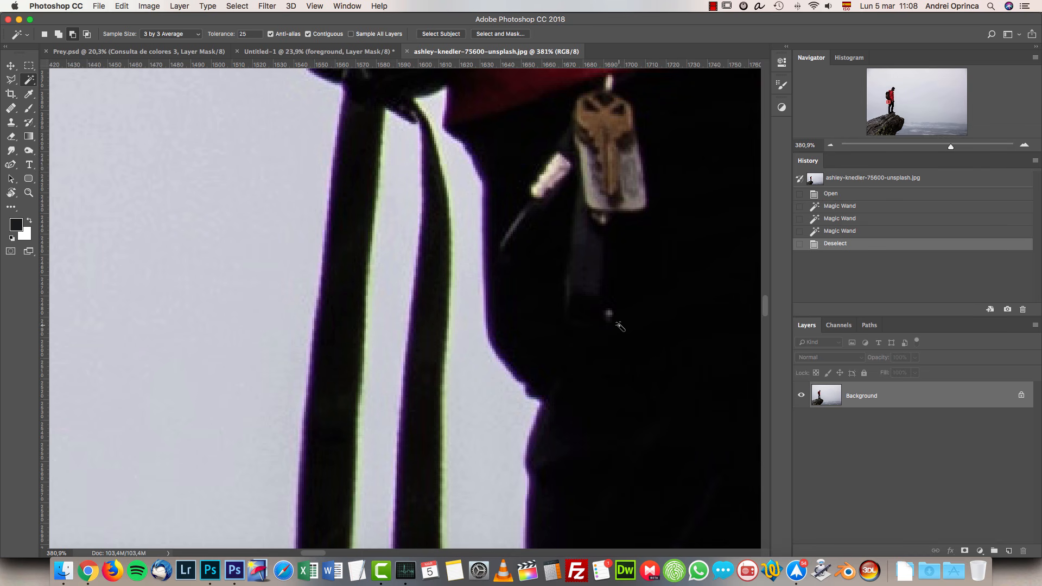
Add a Hue/Saturation adjustment layer and desaturate the fringe beside the trousers by setting the Blues saturation to -100.
left_click(981, 551)
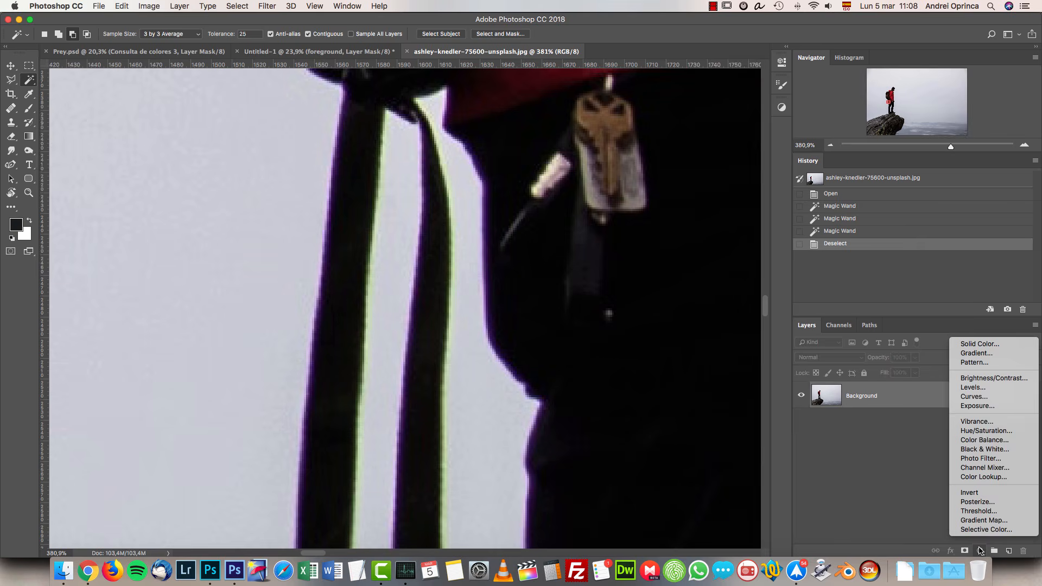
left_click(1004, 432)
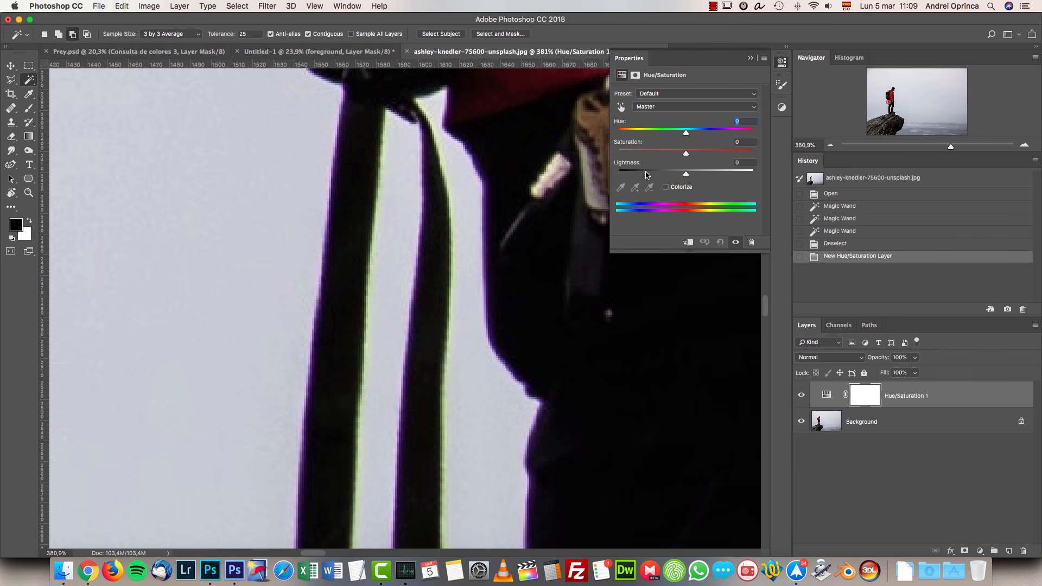
left_click(621, 108)
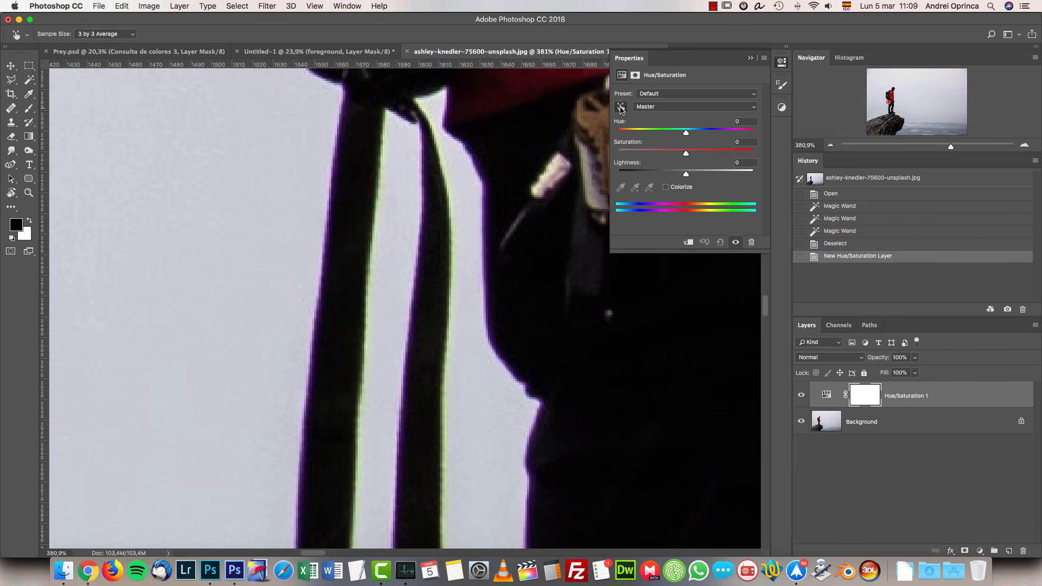
scroll(470, 145, "up", 5)
left_click(512, 213)
left_click_drag(512, 214, 504, 212)
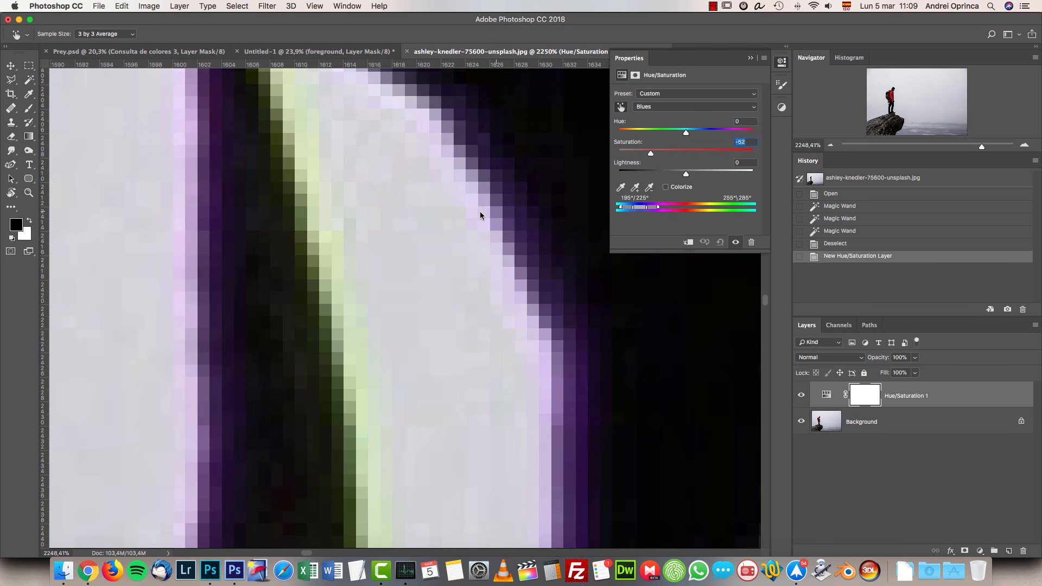
left_click_drag(435, 215, 432, 215)
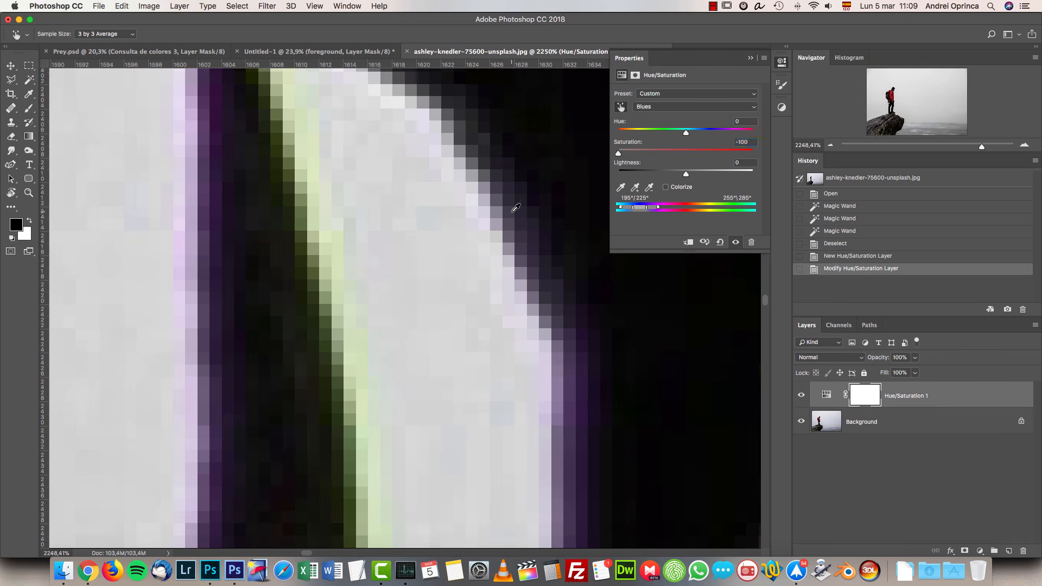
scroll(513, 212, "down", 3)
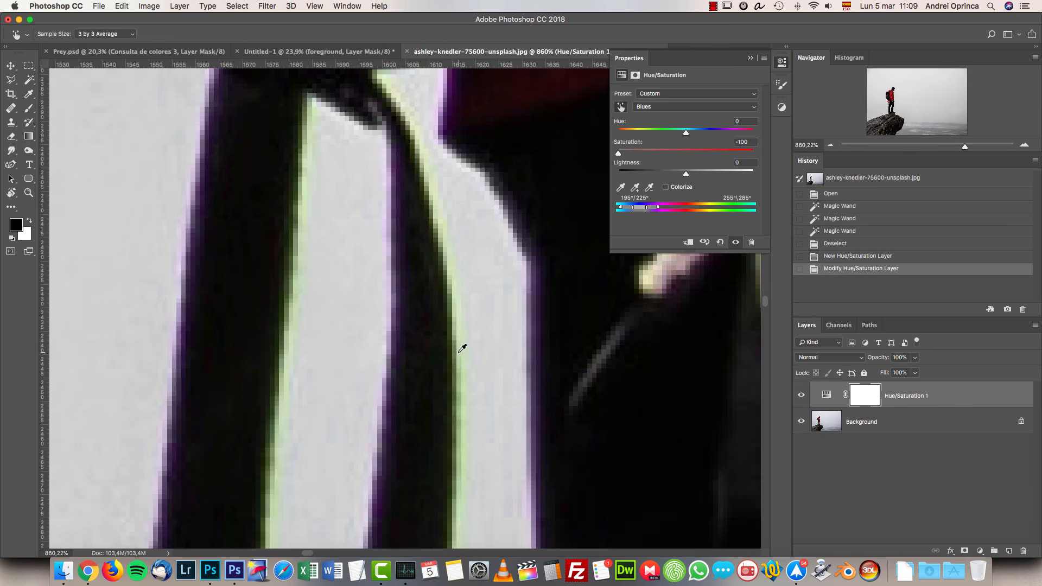
Try to remove the colour fringe along the backpack straps by setting the Magentas saturation to -100, and delete the Hue/Saturation adjustment layer.
scroll(462, 348, "up", 2)
left_click_drag(252, 281, 151, 296)
left_click_drag(384, 316, 321, 326)
scroll(383, 315, "down", 8)
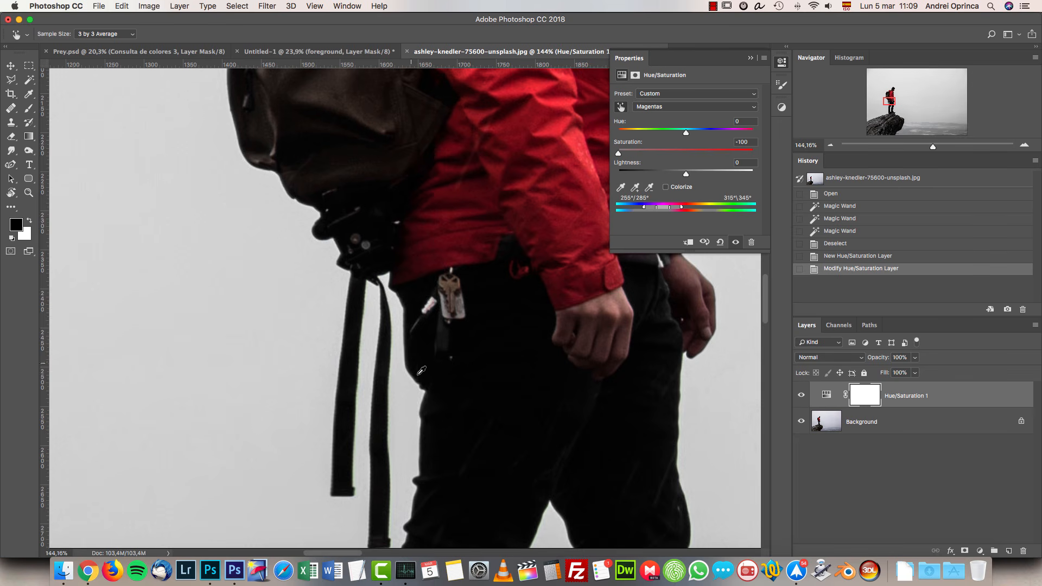
scroll(471, 214, "down", 5)
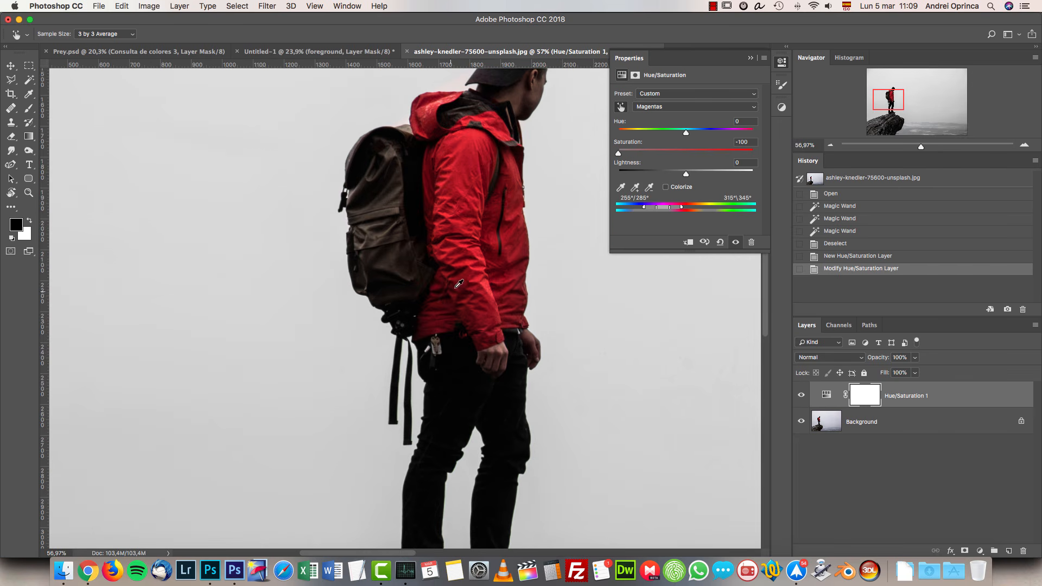
scroll(456, 288, "up", 1)
left_click_drag(998, 387, 1023, 551)
left_click(750, 58)
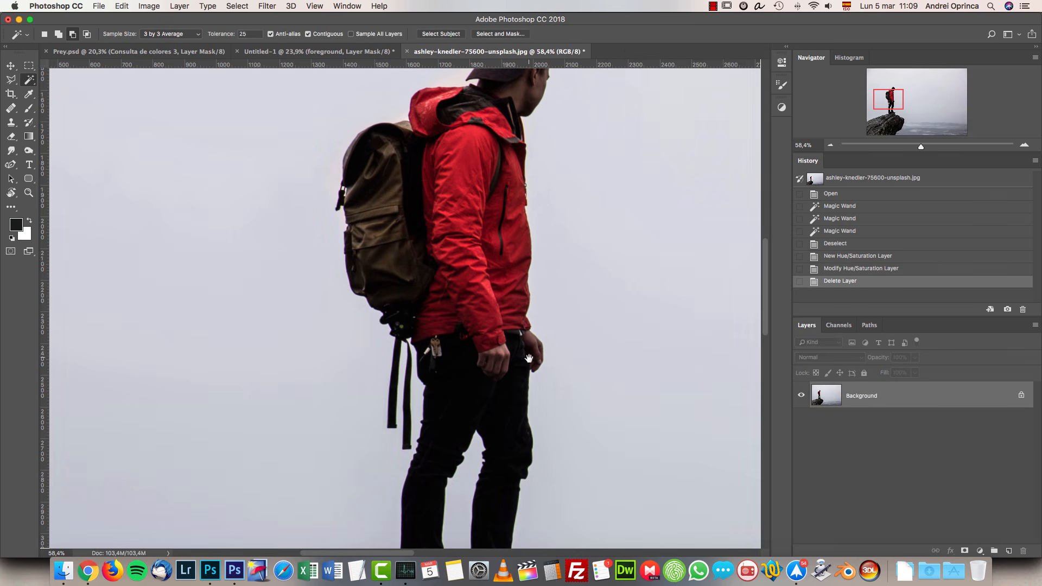
Open the Background layer in the Camera Raw filter and show its Lens Corrections settings for the fringed backpack straps.
key("super+1")
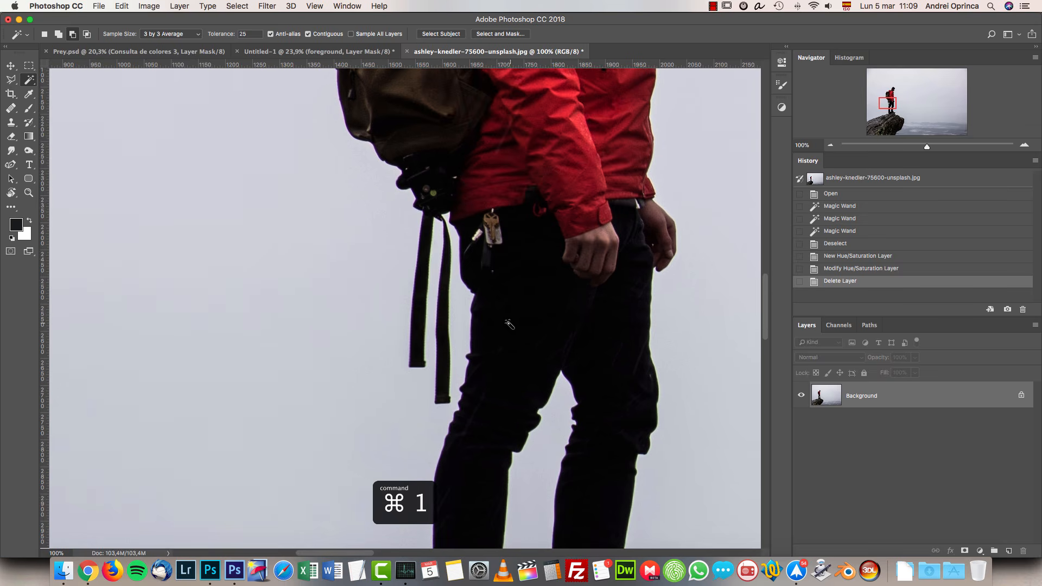
scroll(510, 324, "up", 5)
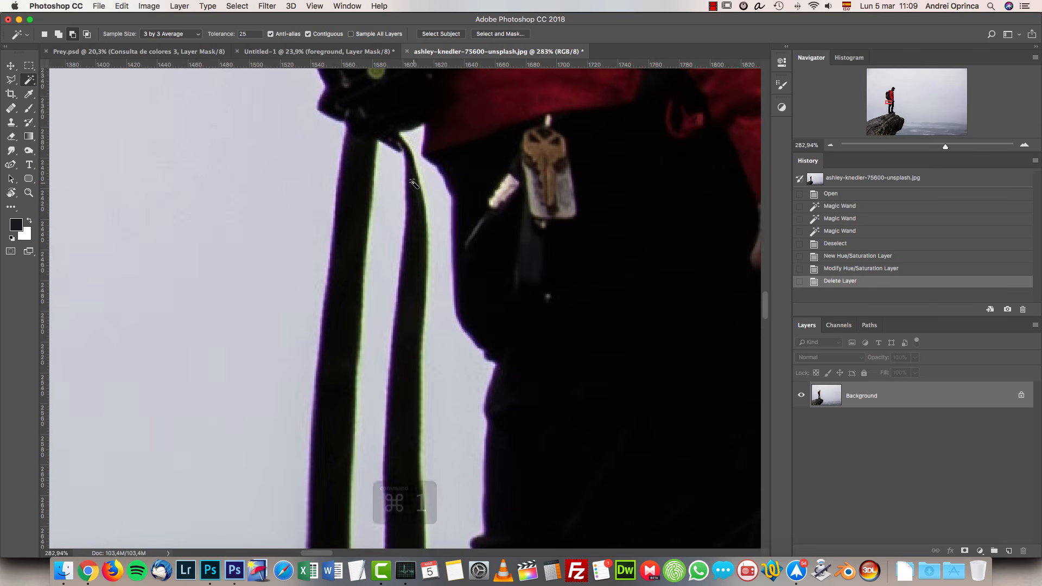
scroll(414, 183, "up", 3)
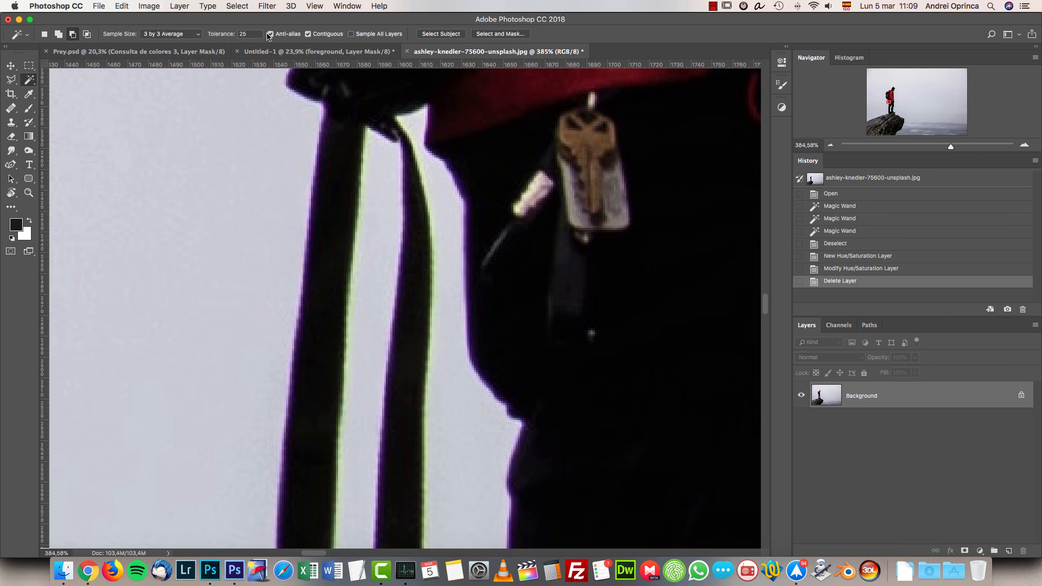
left_click(267, 7)
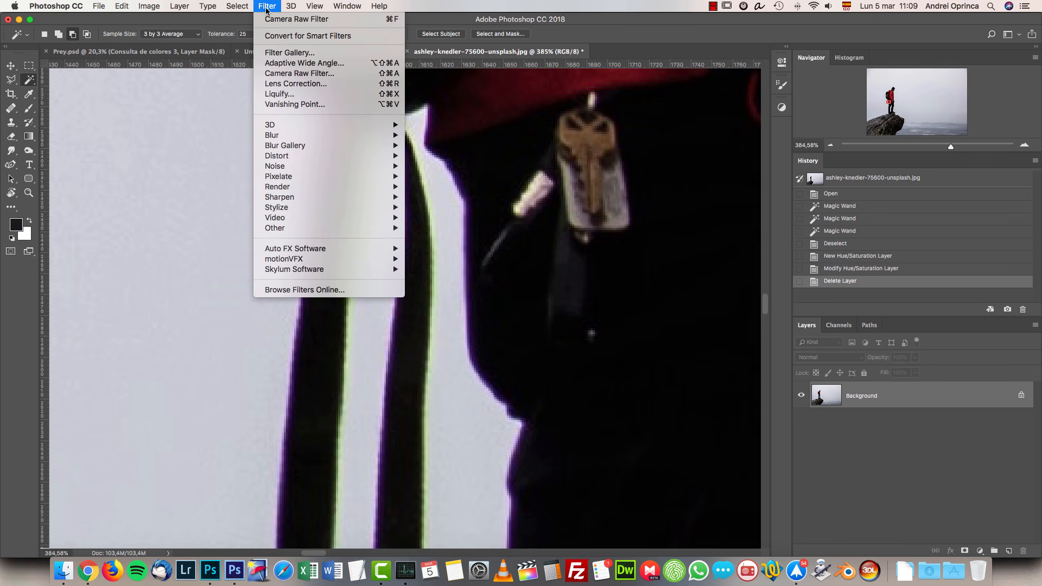
left_click(282, 74)
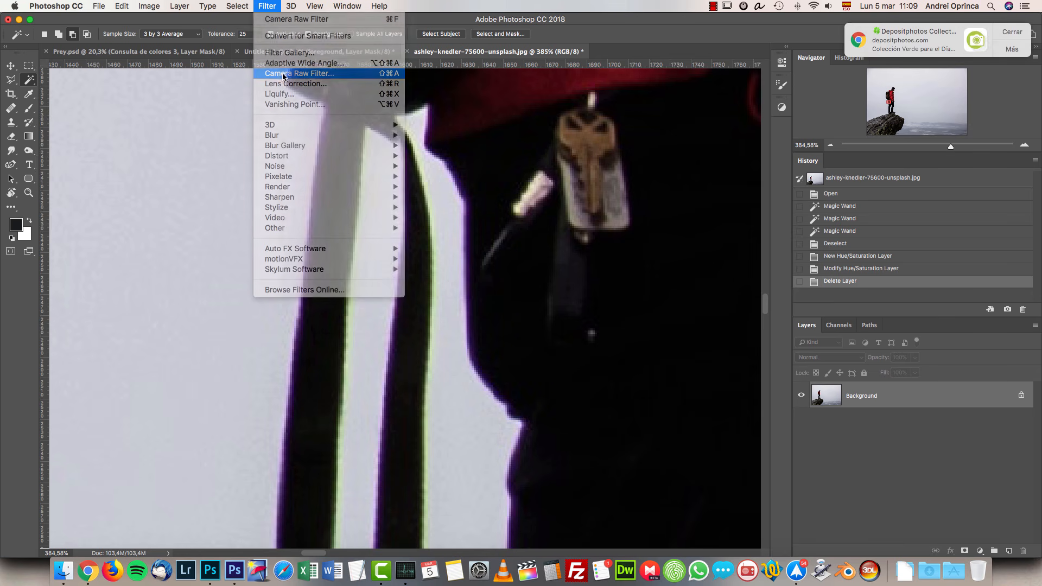
left_click(1012, 31)
left_click_drag(235, 303, 394, 369)
left_click_drag(804, 86, 404, 497)
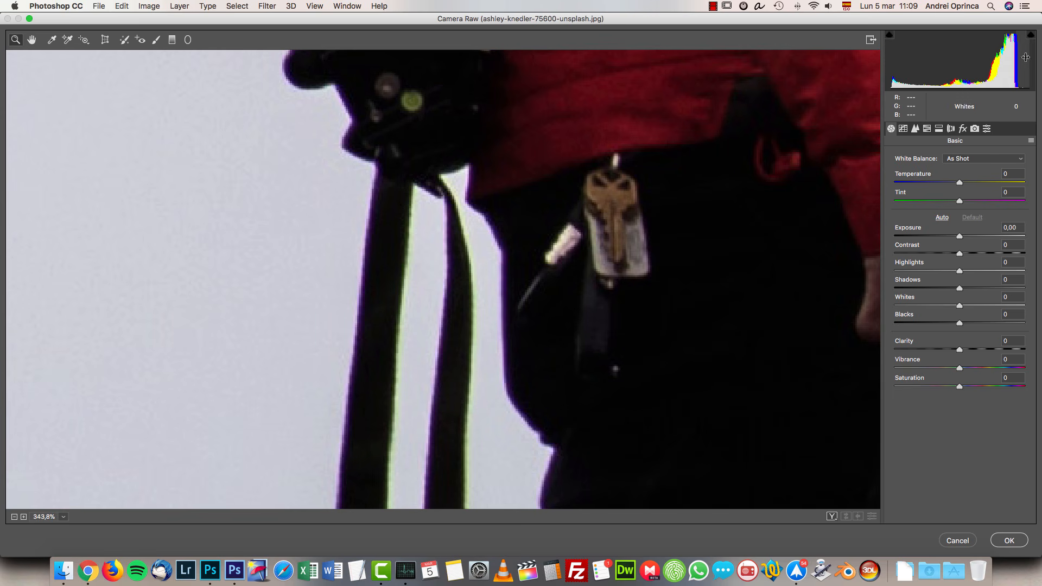
left_click(952, 130)
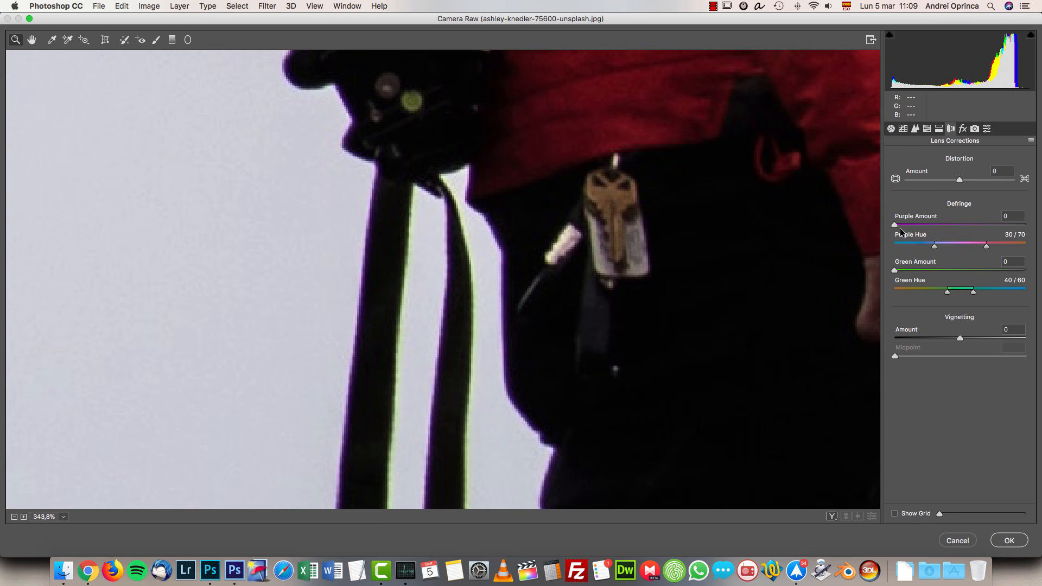
Defringe the image with Purple Amount 9, Green Amount 9 and Green Hue 25/45, and apply the filter.
left_click_drag(945, 225, 952, 225)
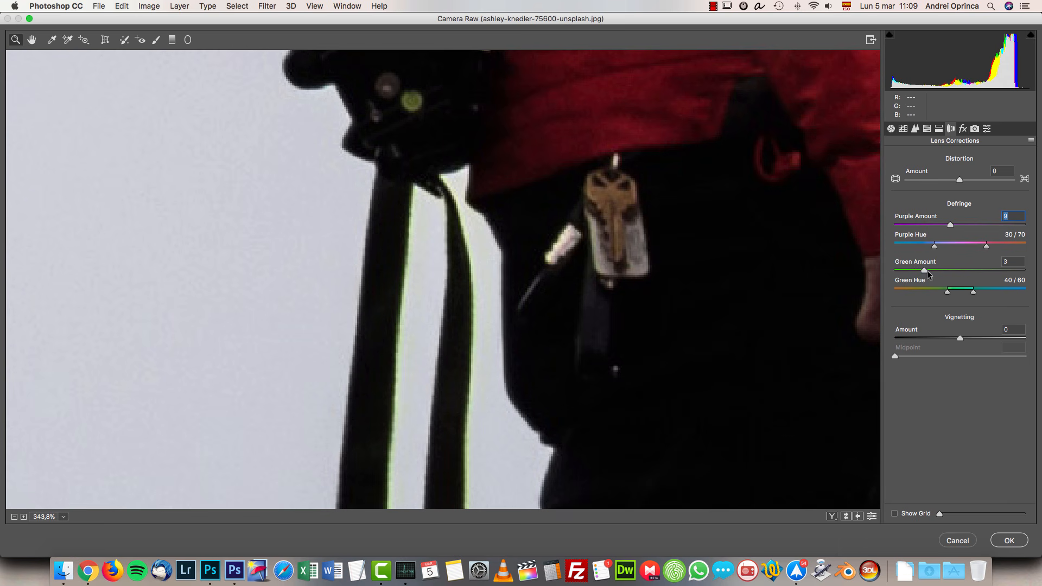
left_click_drag(543, 429, 586, 327)
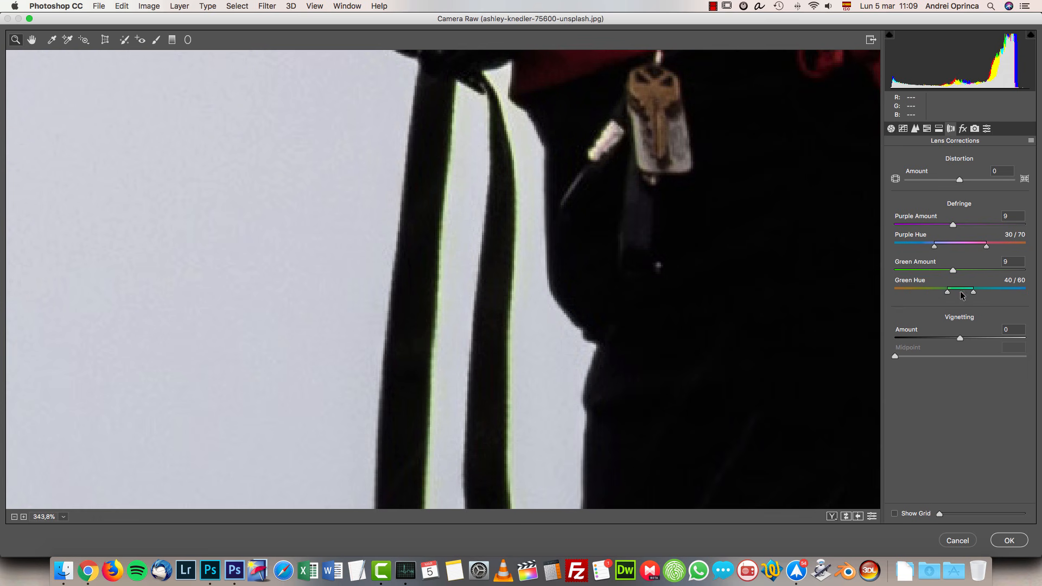
left_click_drag(963, 292, 942, 292)
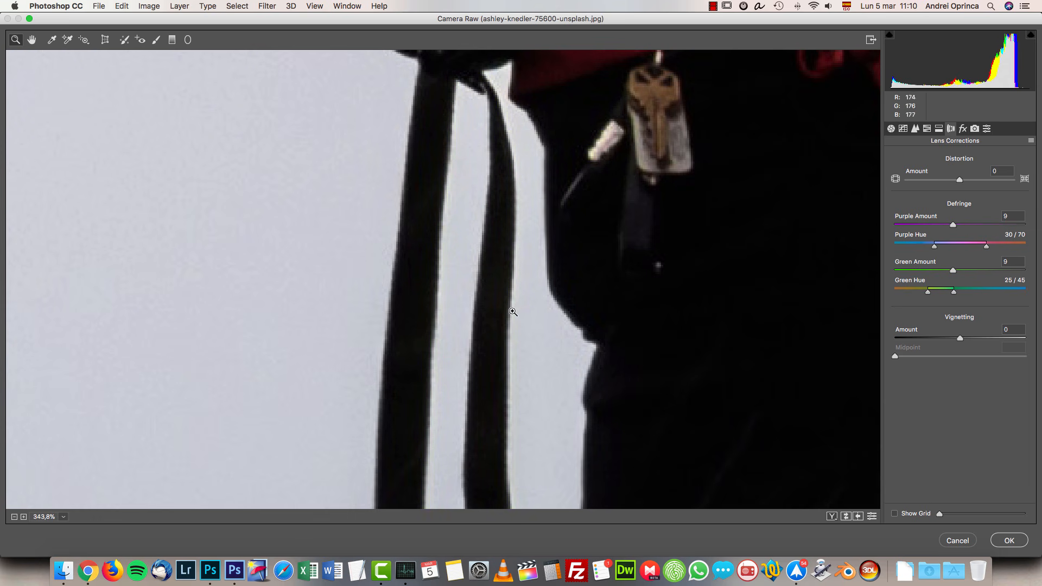
left_click(1011, 541)
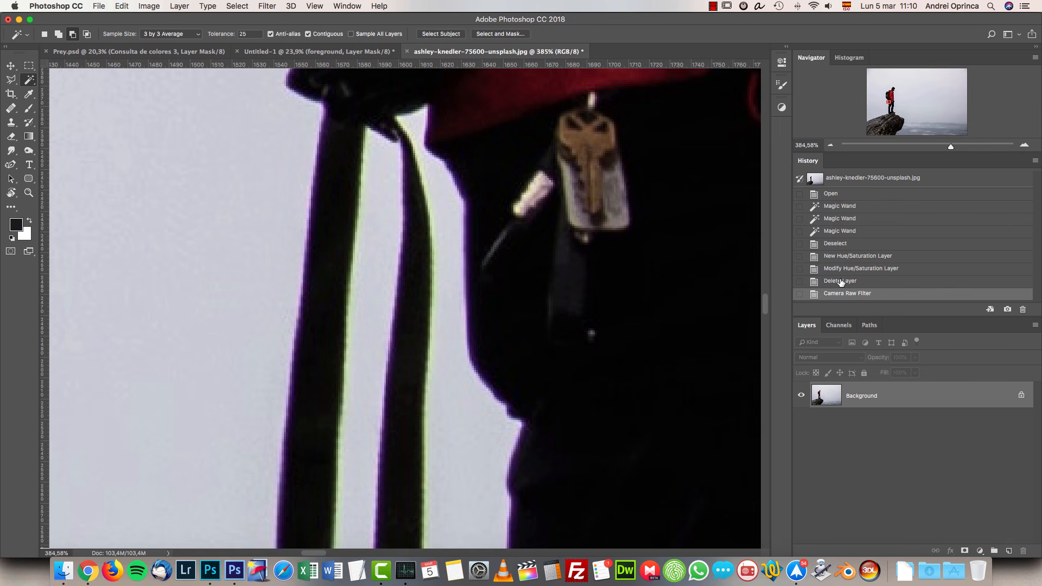
Compare the strap edges before and after the Camera Raw filter using the document's history states.
left_click(841, 282)
left_click(841, 294)
scroll(315, 346, "down", 10)
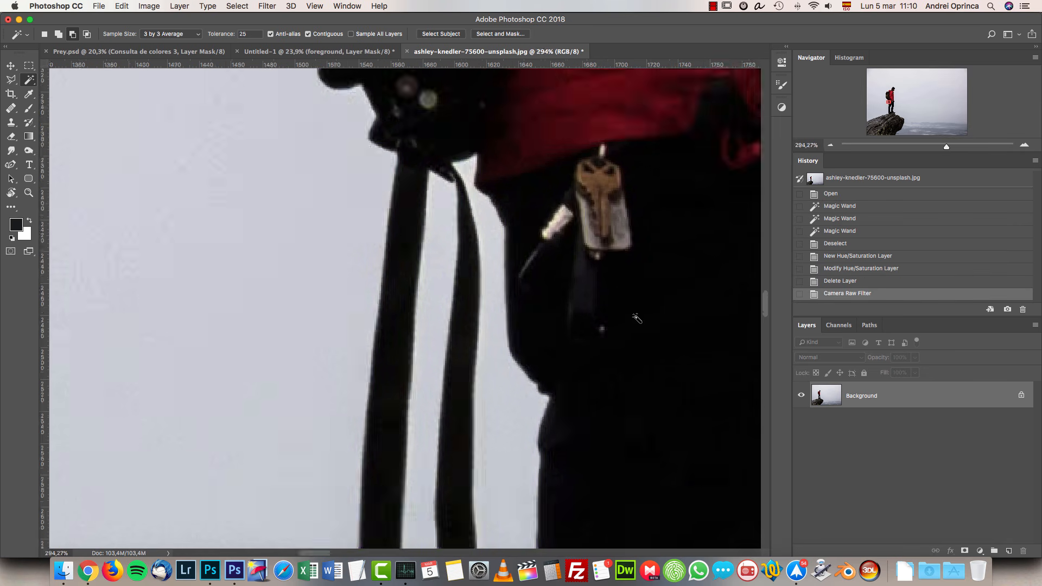
scroll(315, 346, "down", 5)
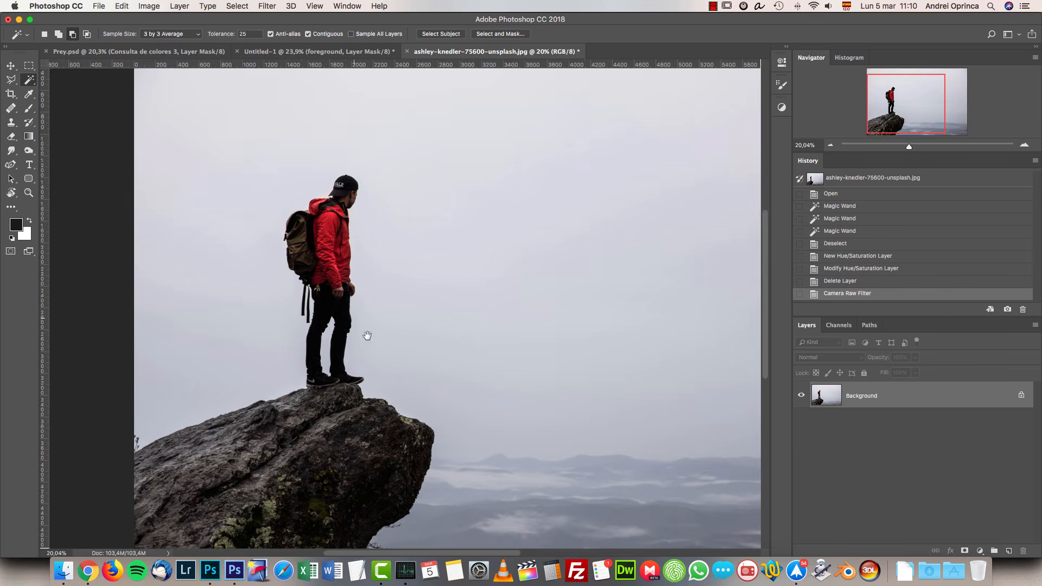
Select the sky around the man with the Magic Wand and add the leftover patches beside his legs and shoes.
left_click(484, 315)
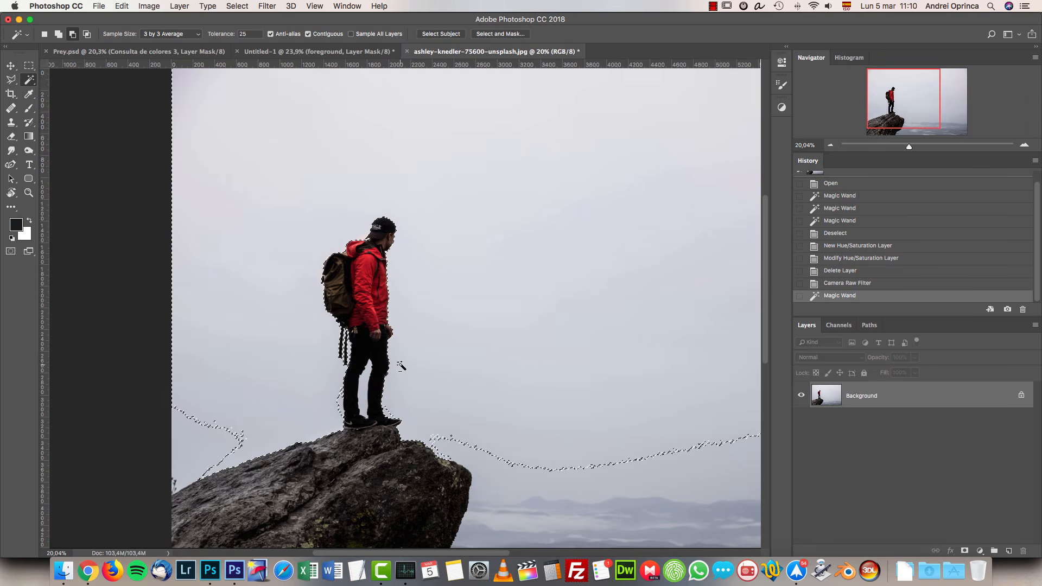
scroll(397, 368, "up", 5)
left_click(359, 484, "shift")
left_click(240, 472, "shift")
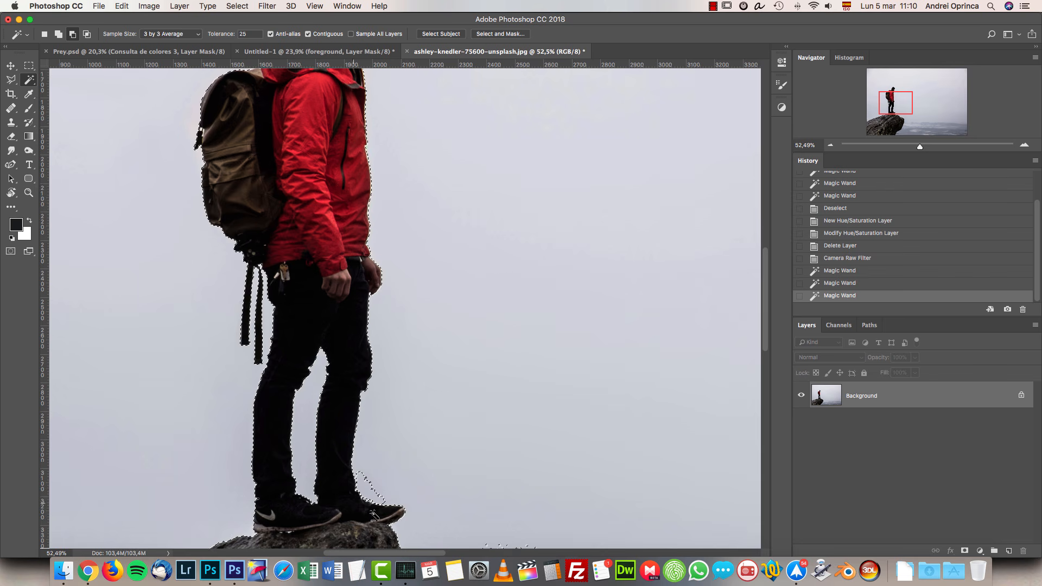
left_click(374, 489, "shift")
Add the missed sky slivers near the top of the backpack and the front of the jacket to the selection.
left_click_drag(478, 225, 605, 461)
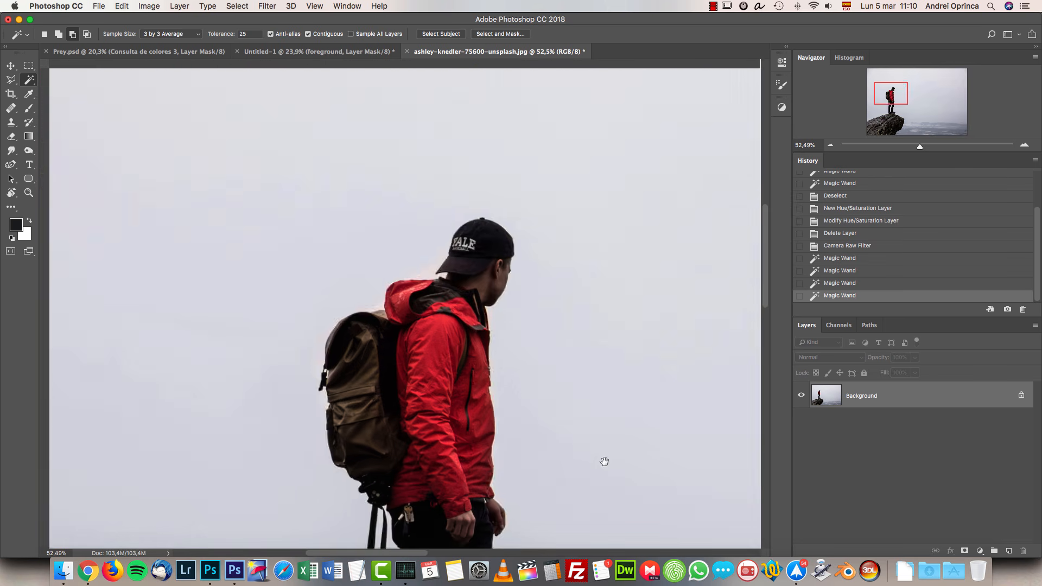
scroll(447, 354, "up", 2)
scroll(446, 354, "up", 5)
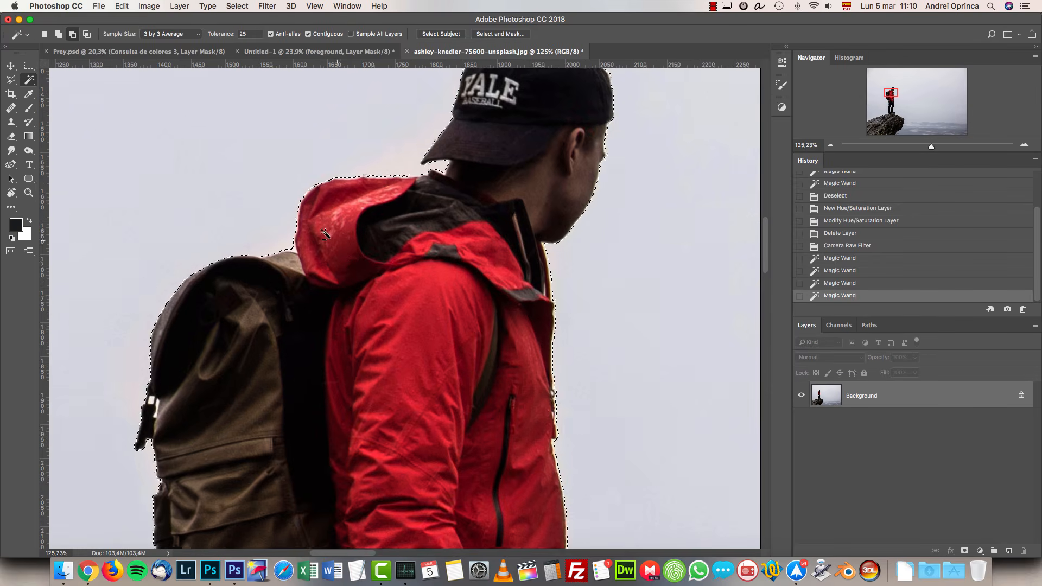
left_click(273, 261, "shift")
left_click_drag(597, 214, 367, 209)
scroll(538, 259, "up", 2)
left_click(491, 256, "shift")
scroll(493, 257, "down", 6)
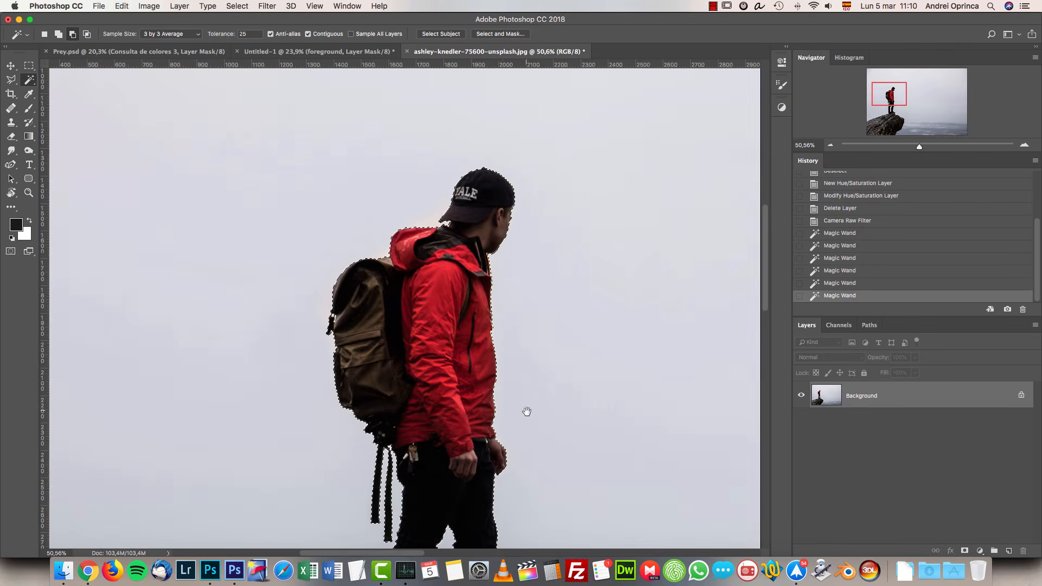
Extend the Magic Wand selection over the misty hills and low clouds beside and below the rock.
left_click_drag(527, 412, 549, 131)
left_click_drag(547, 379, 471, 235)
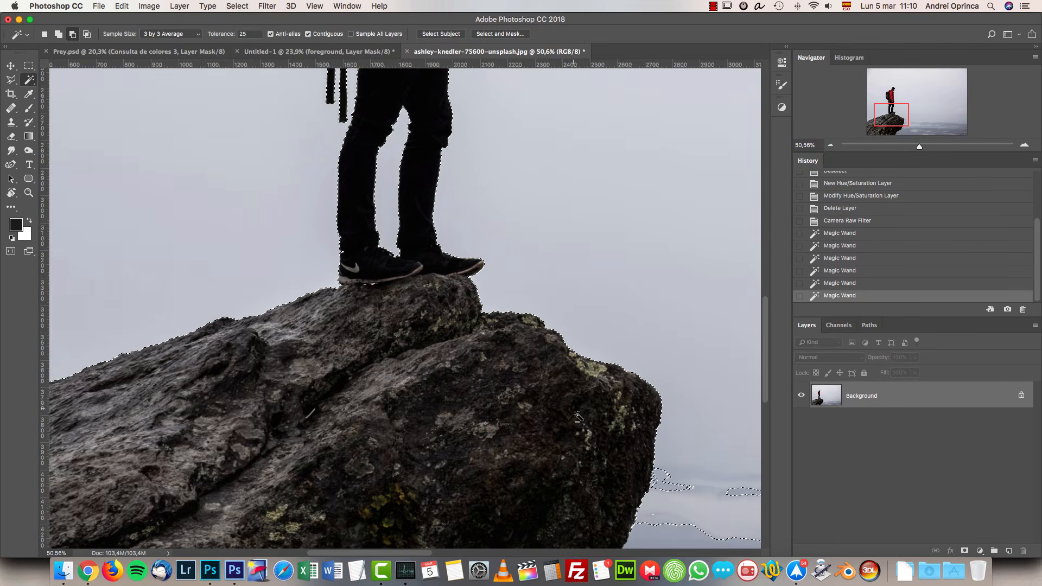
scroll(577, 417, "down", 4)
left_click_drag(601, 431, 424, 328)
left_click_drag(546, 356, 509, 399)
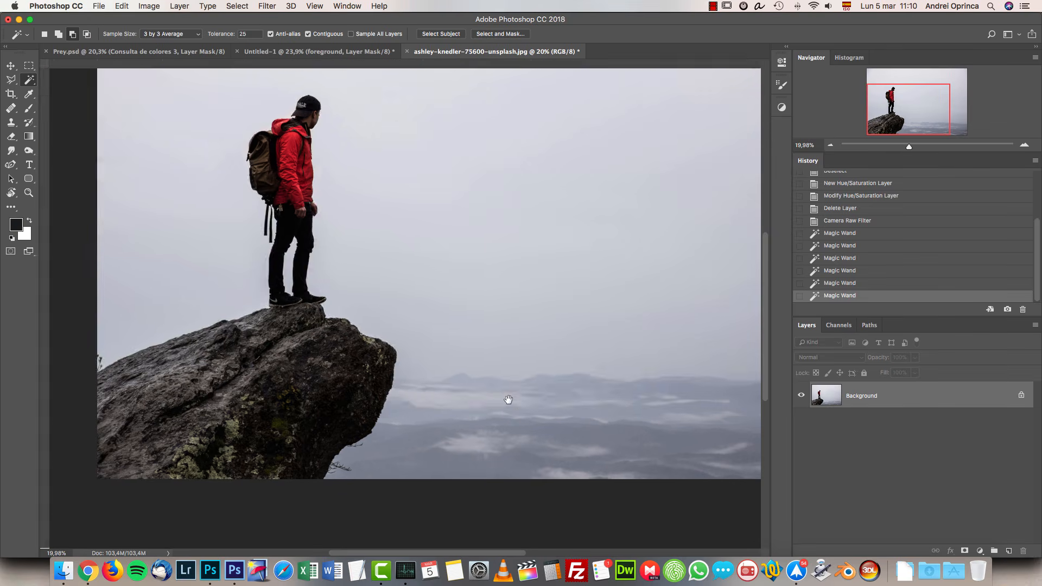
left_click(624, 396)
left_click(581, 434, "shift")
left_click(551, 456, "shift")
left_click(525, 417, "shift")
left_click(546, 418, "shift")
left_click_drag(428, 392, 454, 389)
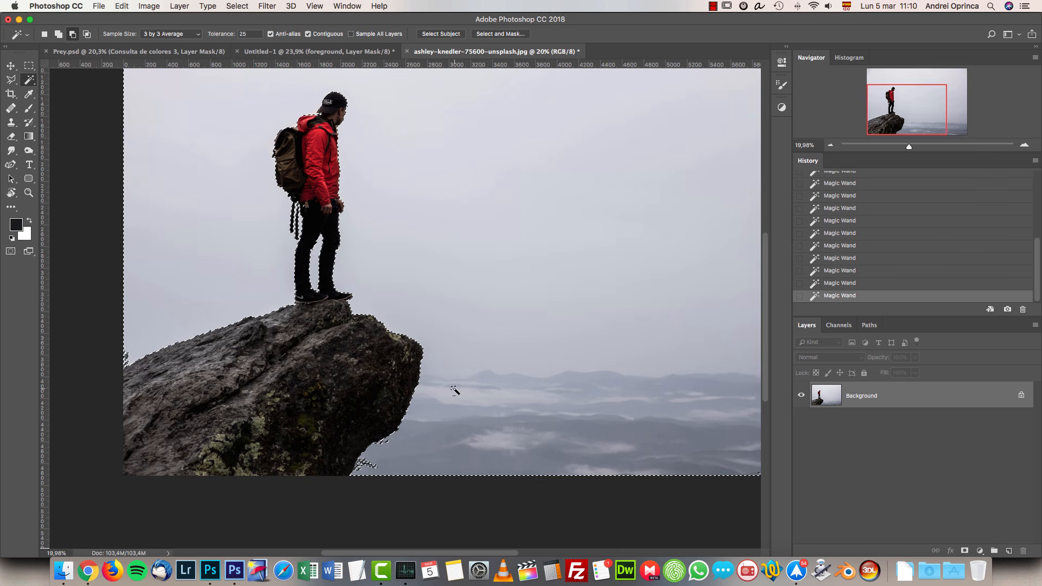
Add an inverted layer mask from the selection to hide the background and keep the man and rock.
scroll(454, 216, "down", 3)
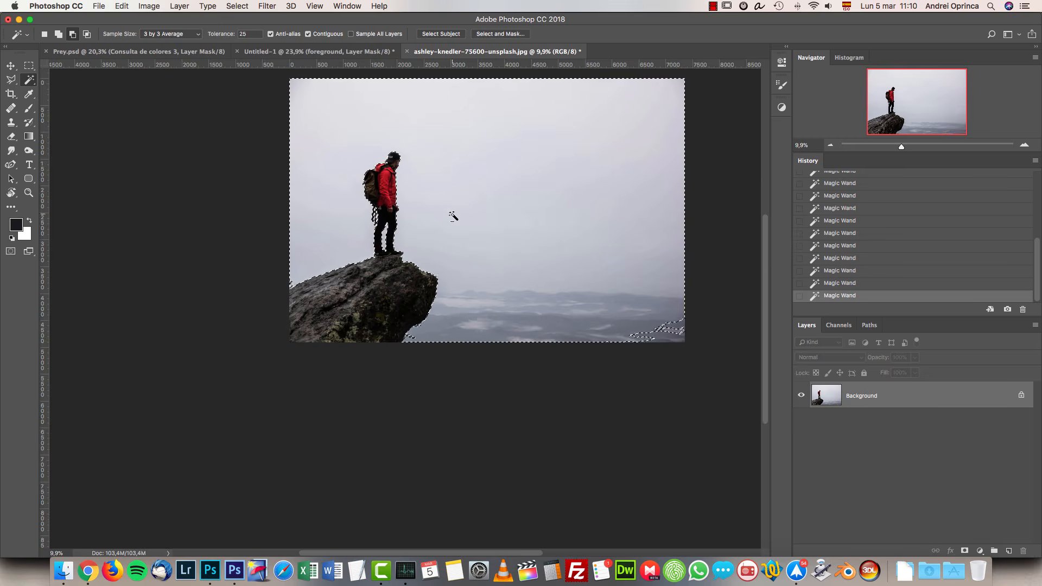
left_click_drag(454, 216, 445, 244)
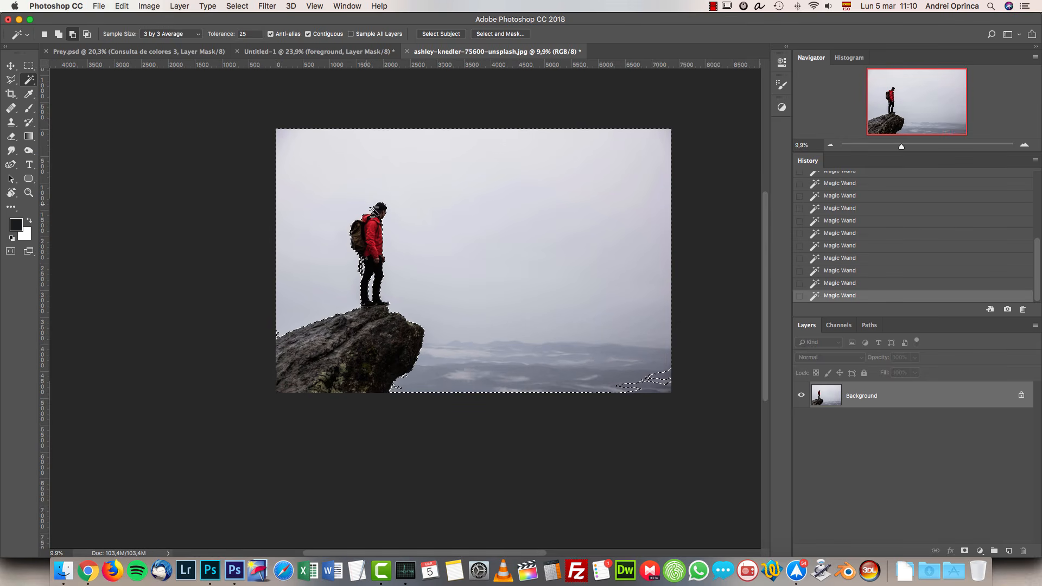
scroll(385, 337, "up", 1)
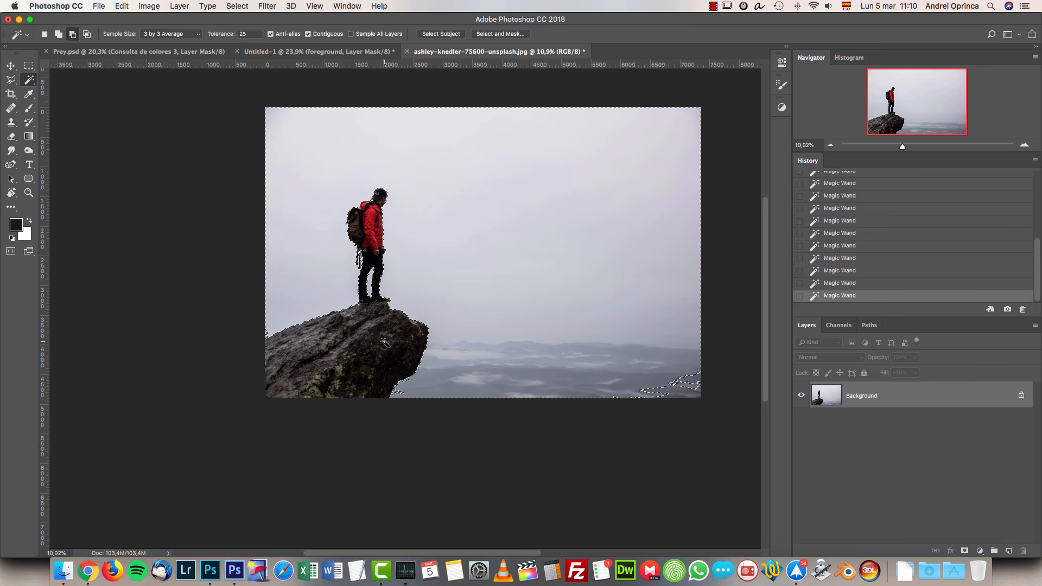
left_click(965, 550, "alt")
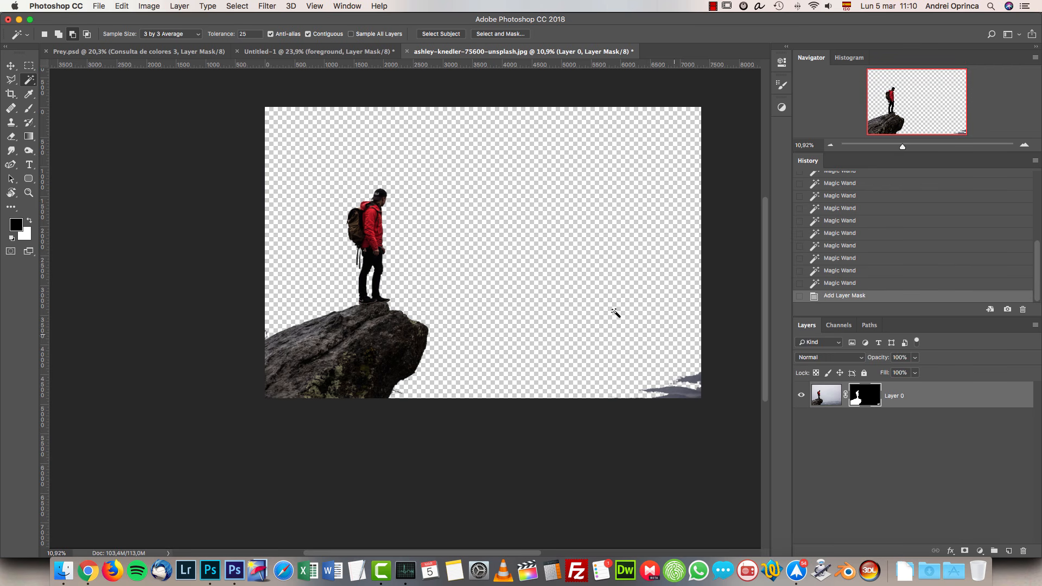
Crop the image tightly around the man, keeping only the top of the rock under his feet.
left_click(11, 95)
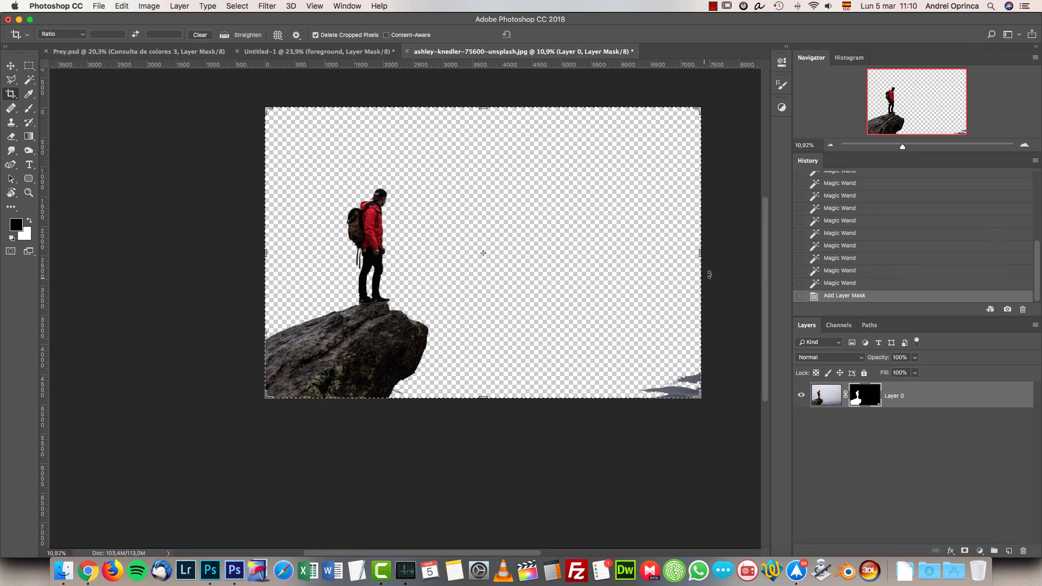
left_click_drag(702, 255, 568, 257)
left_click_drag(484, 108, 483, 143)
left_click_drag(401, 253, 440, 255)
left_click_drag(490, 363, 488, 324)
left_click_drag(537, 256, 526, 253)
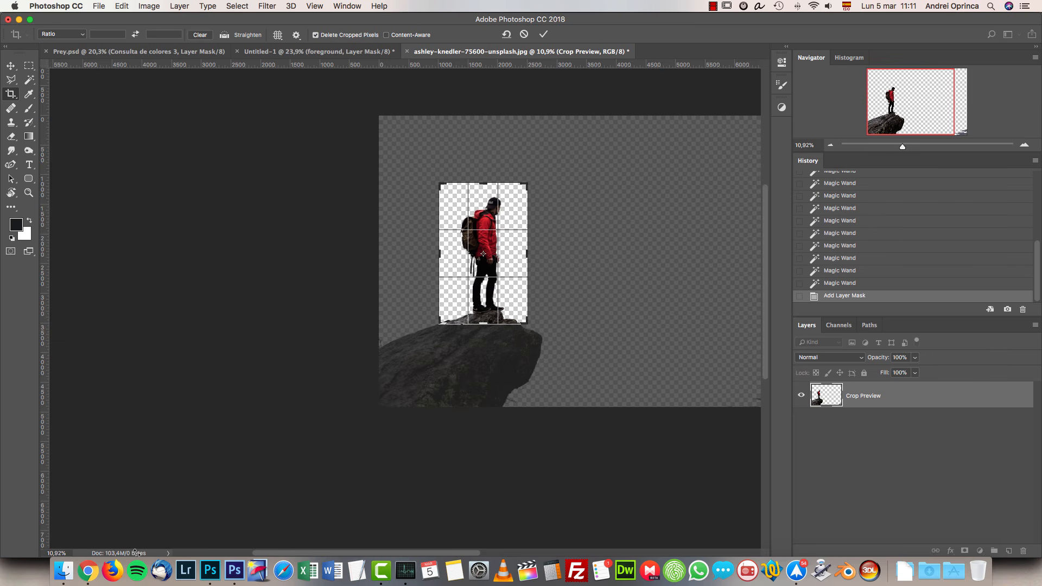
key("Return")
Move the masked man layer into the Untitled-1 composite with the Move tool, placing him above the rocky ledge.
scroll(339, 412, "up", 5)
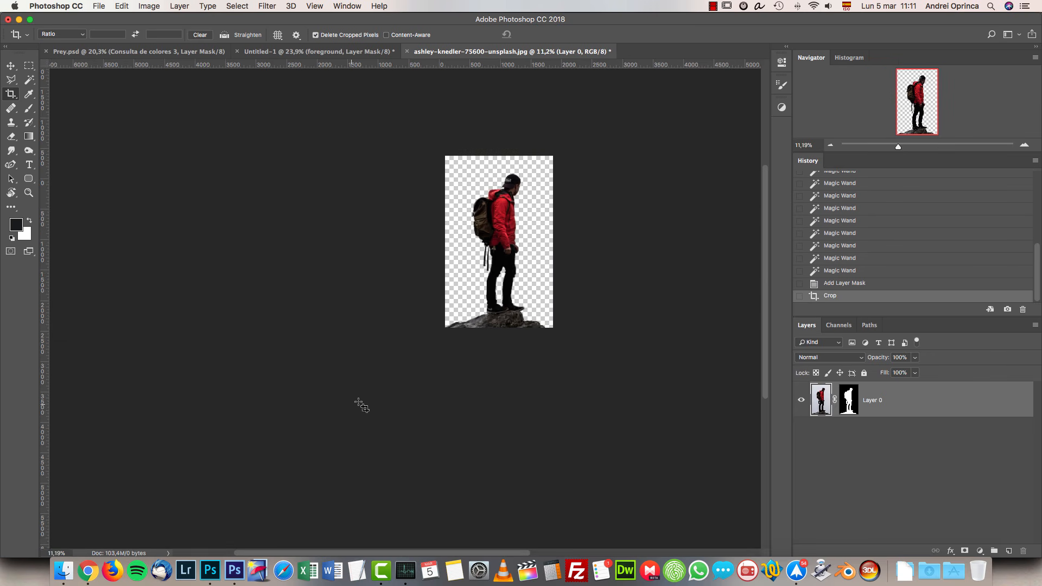
key("super+r")
scroll(326, 396, "right", 5)
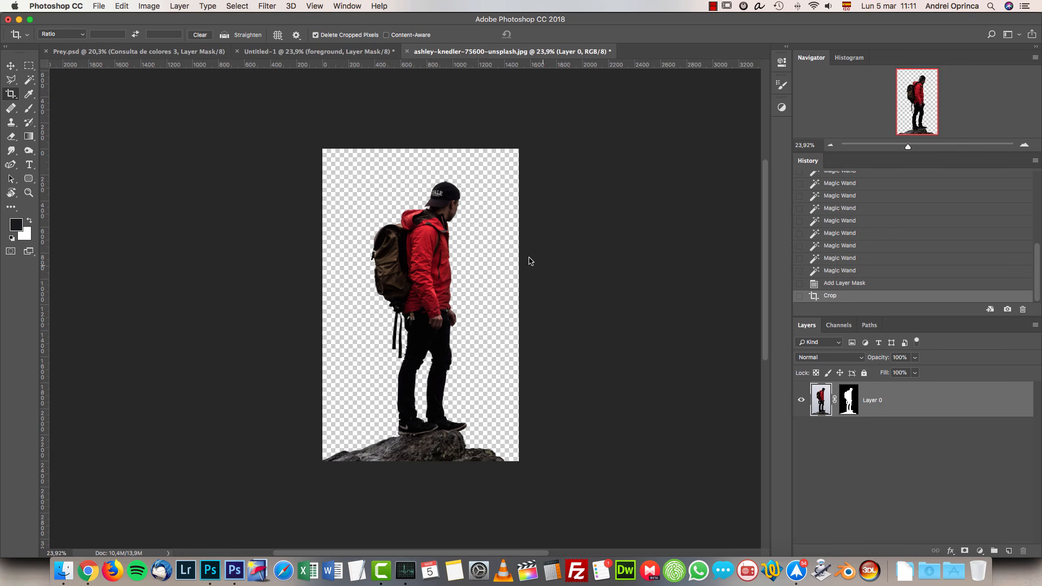
key("v")
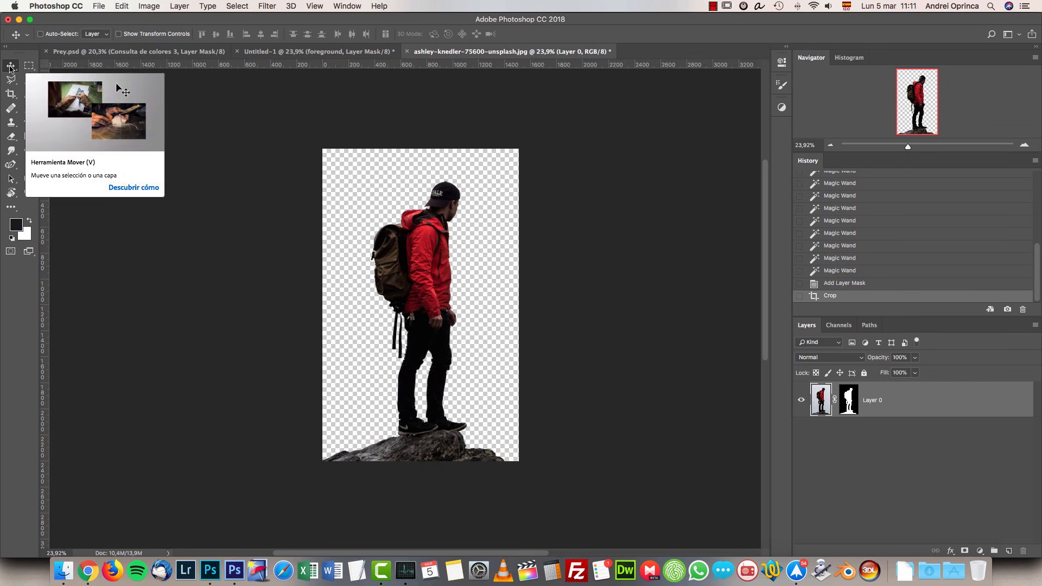
left_click_drag(430, 210, 420, 184)
left_click_drag(592, 264, 615, 383)
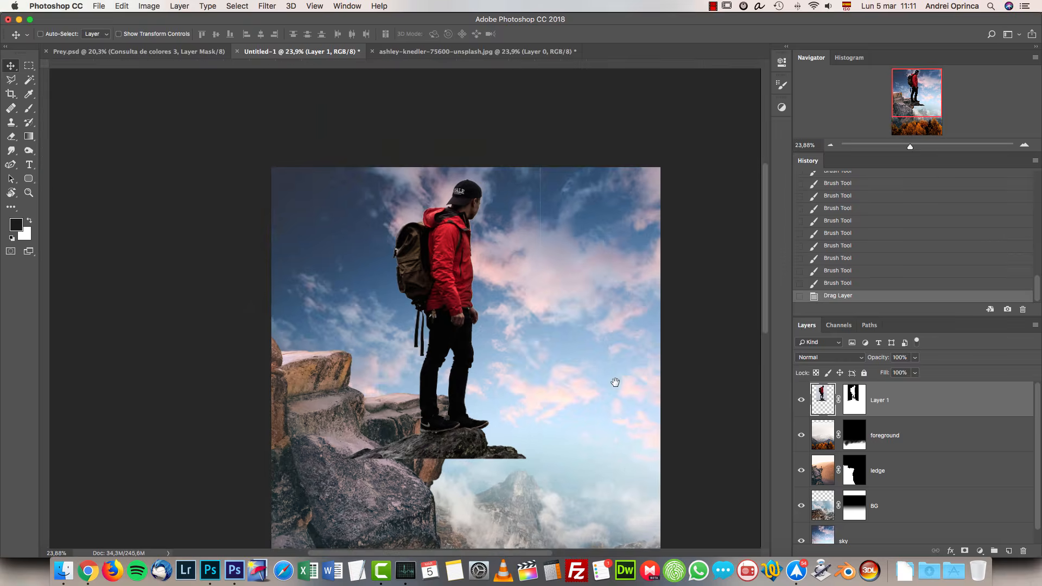
Rename the pasted figure's layer to man and move the man down toward the rocky ledge.
type("man")
key("Return")
key("super+t")
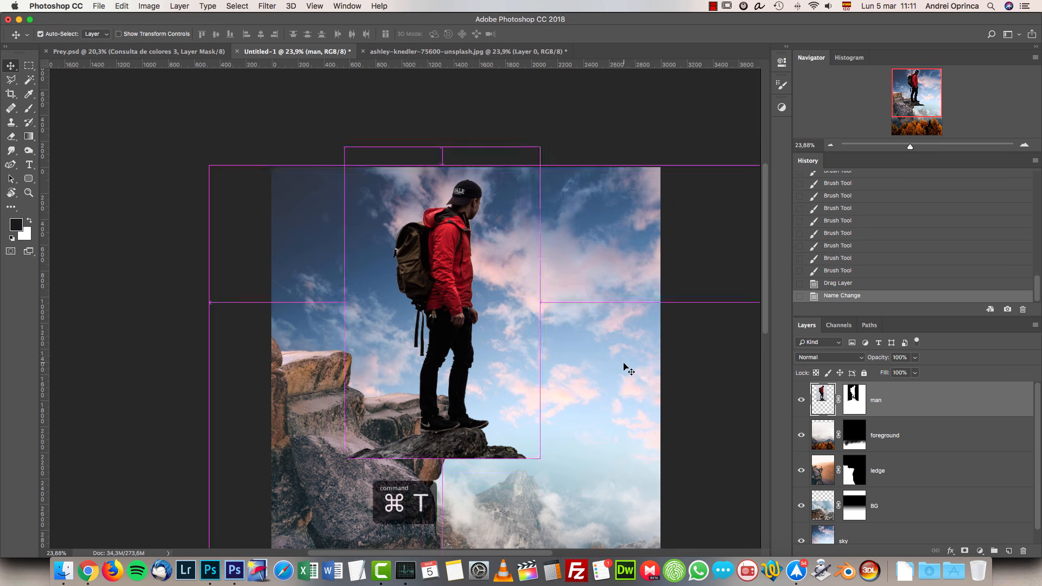
key("Escape")
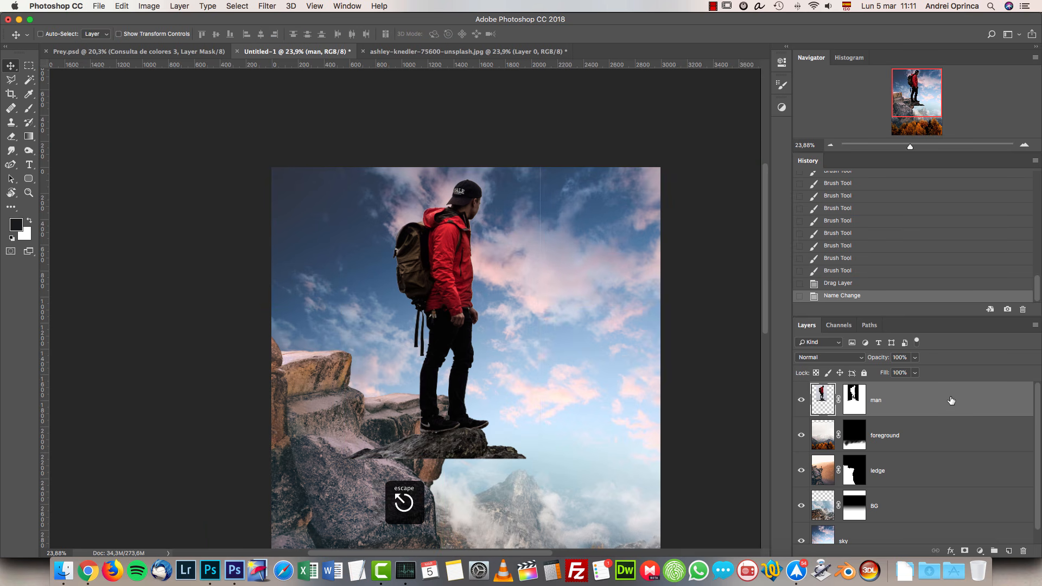
left_click(863, 396)
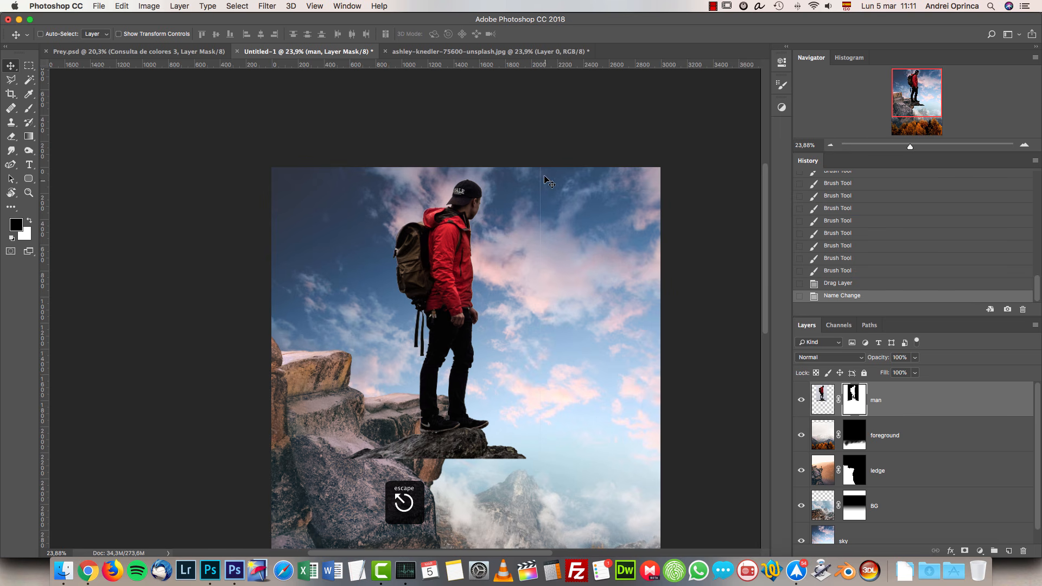
left_click_drag(490, 311, 480, 346)
Paint black on the man's layer mask at 100% opacity and flow, hiding the leftover rock below his feet and the stray edge beside him.
key("b")
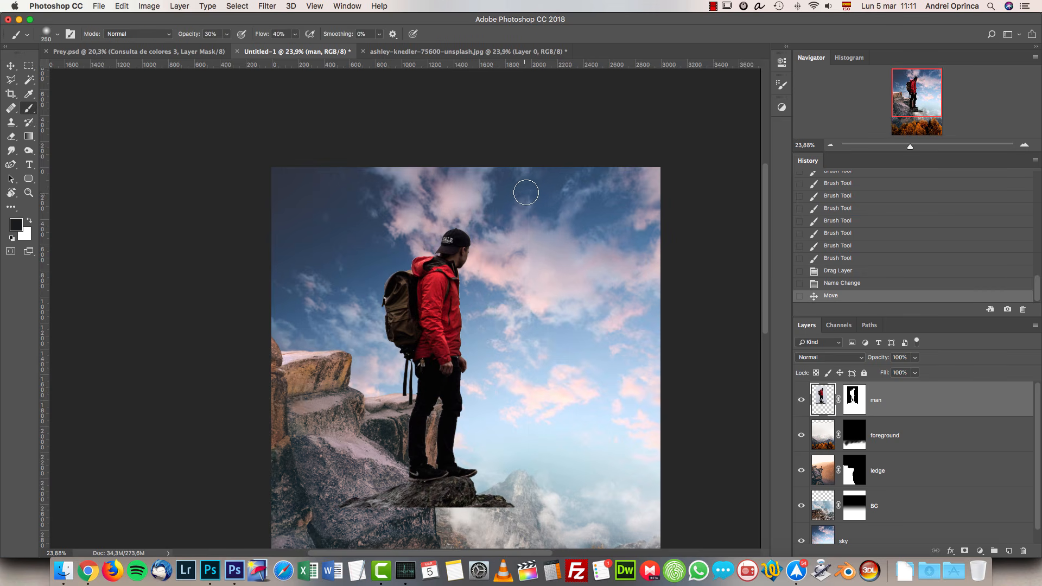
key("super+z")
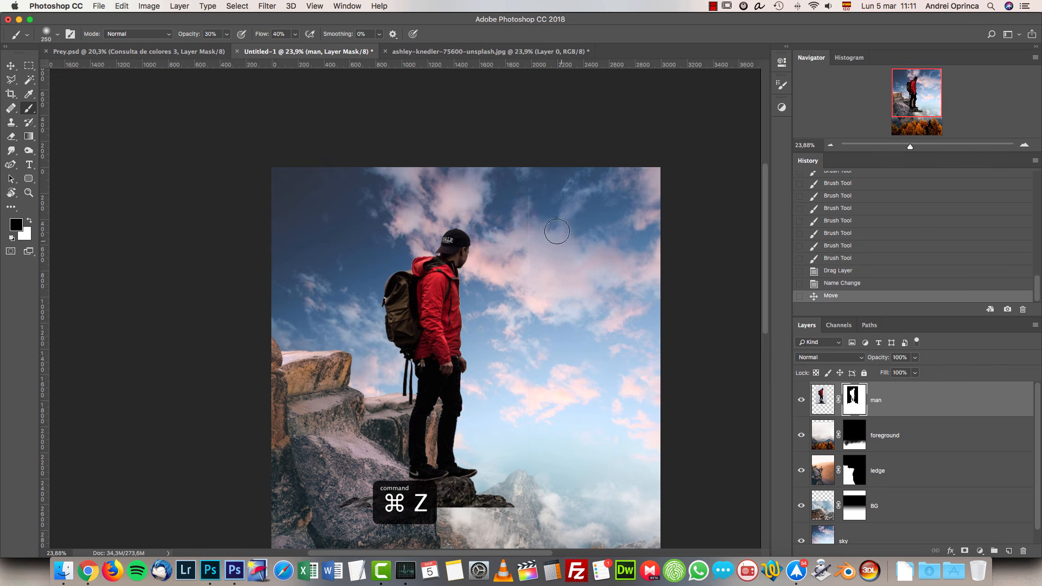
left_click_drag(526, 258, 524, 283)
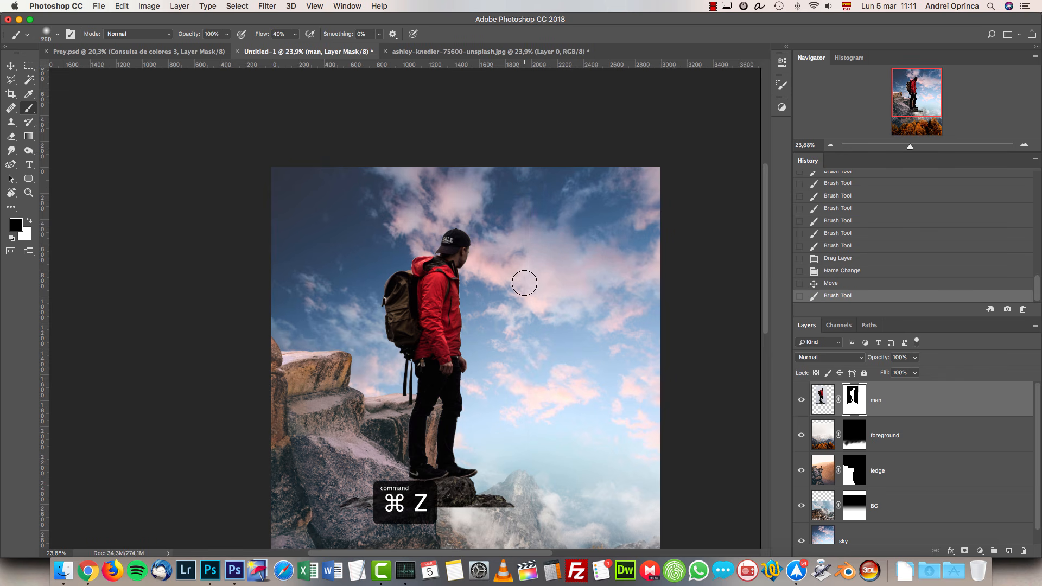
key("shift+0")
mouse_move(517, 522)
left_mouse_down()
mouse_move(495, 505)
mouse_move(354, 517)
left_mouse_up()
mouse_move(417, 514)
left_mouse_down()
mouse_move(505, 506)
mouse_move(372, 503)
mouse_move(457, 521)
left_mouse_up()
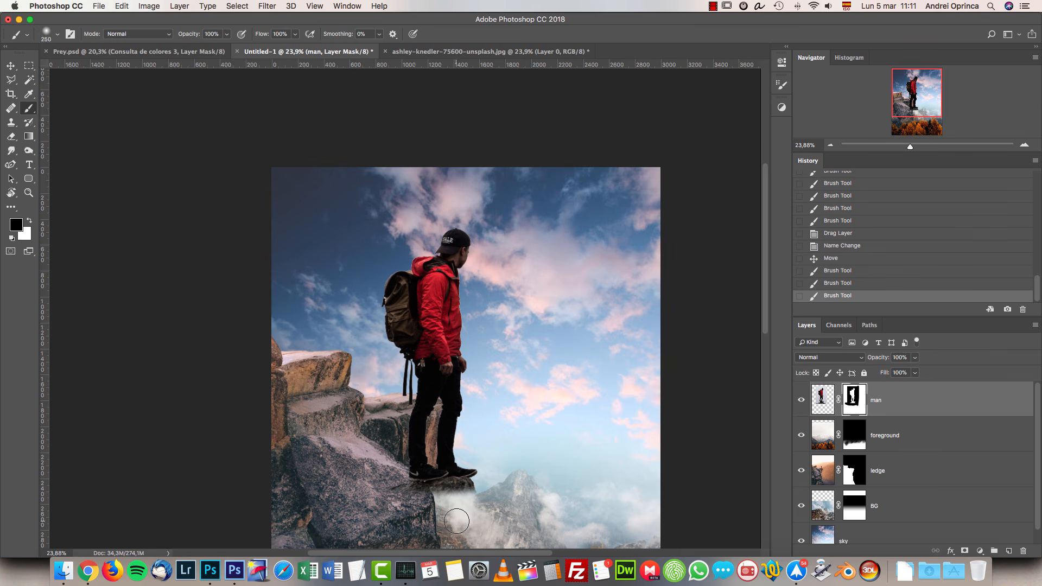
Convert the man layer to a smart object and scale it down proportionally to about 25%.
right_click(912, 407)
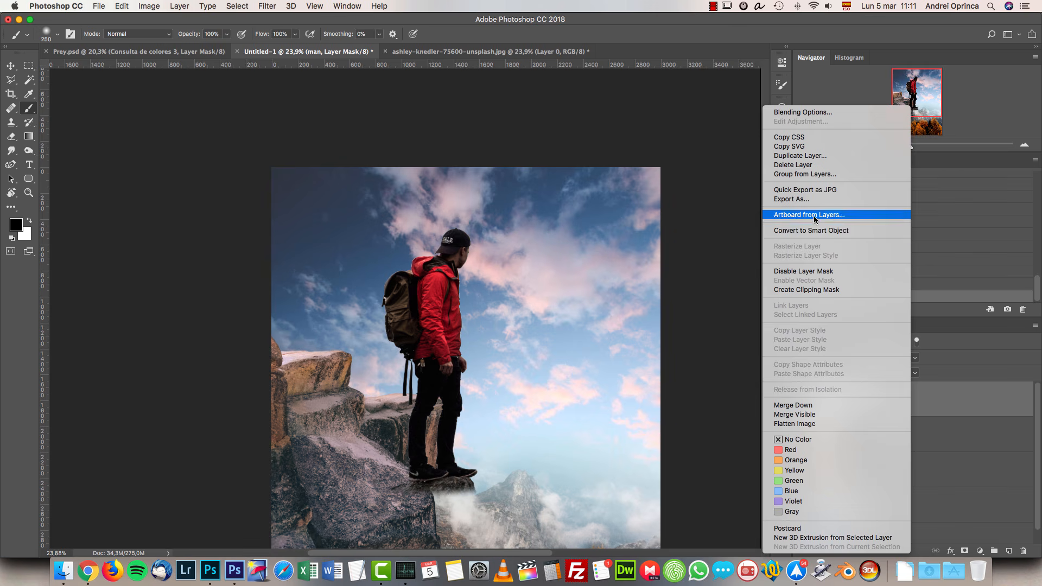
left_click(831, 232)
key("super+t")
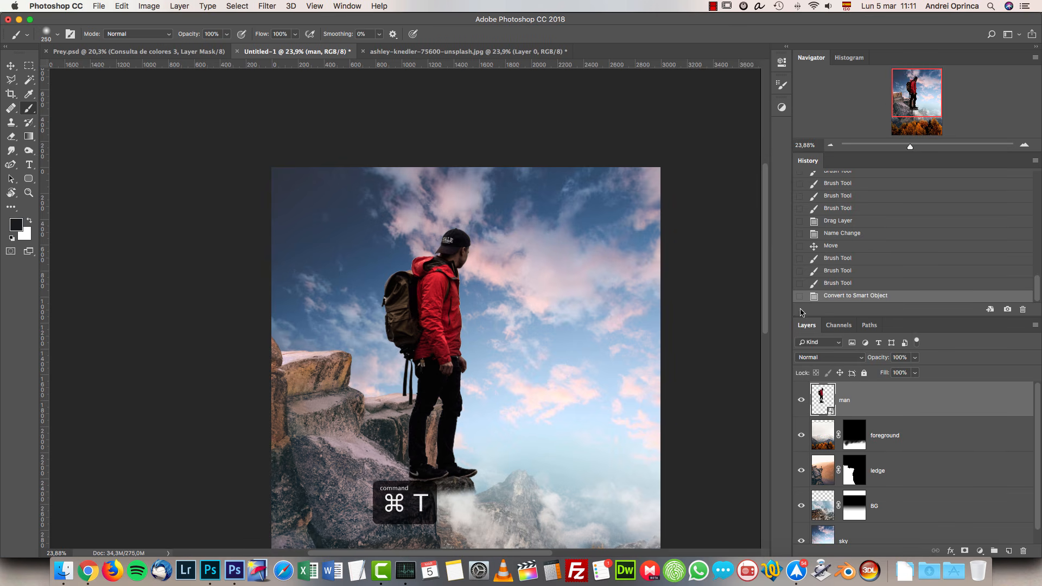
left_click_drag(530, 196, 456, 309)
left_click_drag(441, 344, 431, 344)
Place the man near the ledge's tip and reduce his scale further to about 19.5% with Free Transform.
key("super+1")
left_click_drag(576, 407, 479, 164)
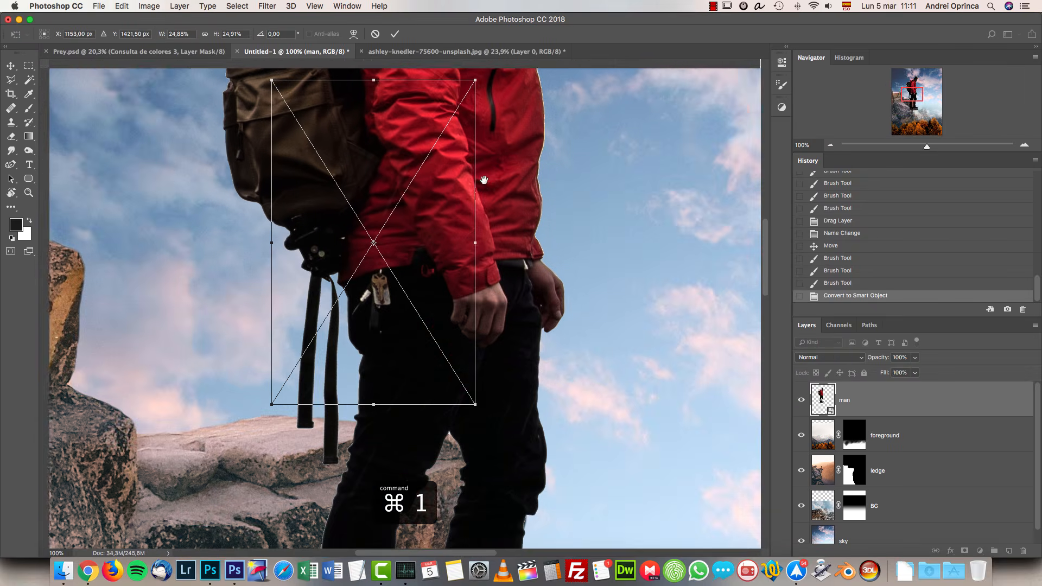
left_click_drag(374, 259, 393, 313)
scroll(399, 303, "down", 5)
scroll(401, 303, "down", 3)
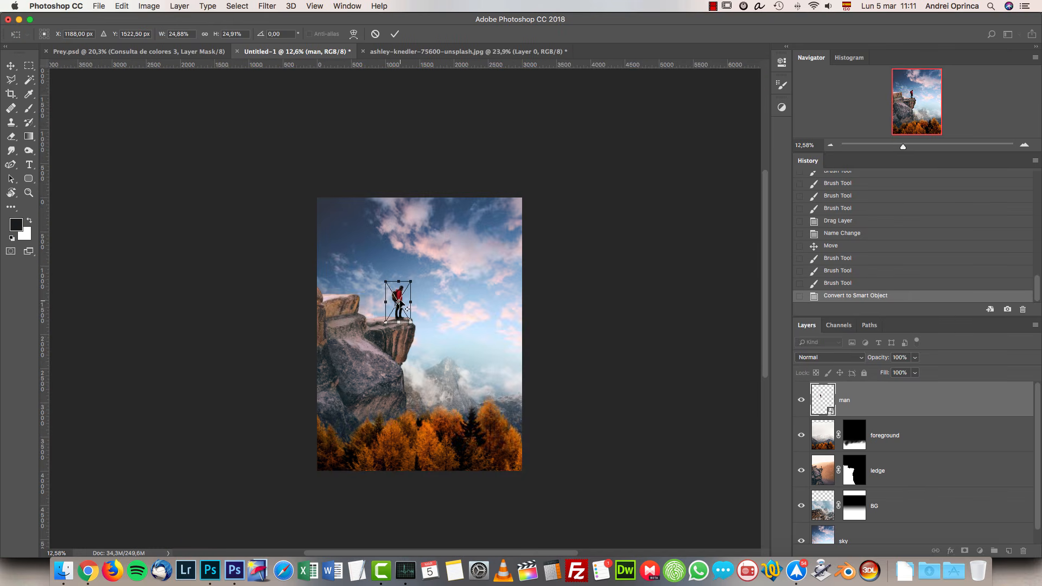
scroll(404, 280, "up", 3)
left_click_drag(427, 275, 412, 289)
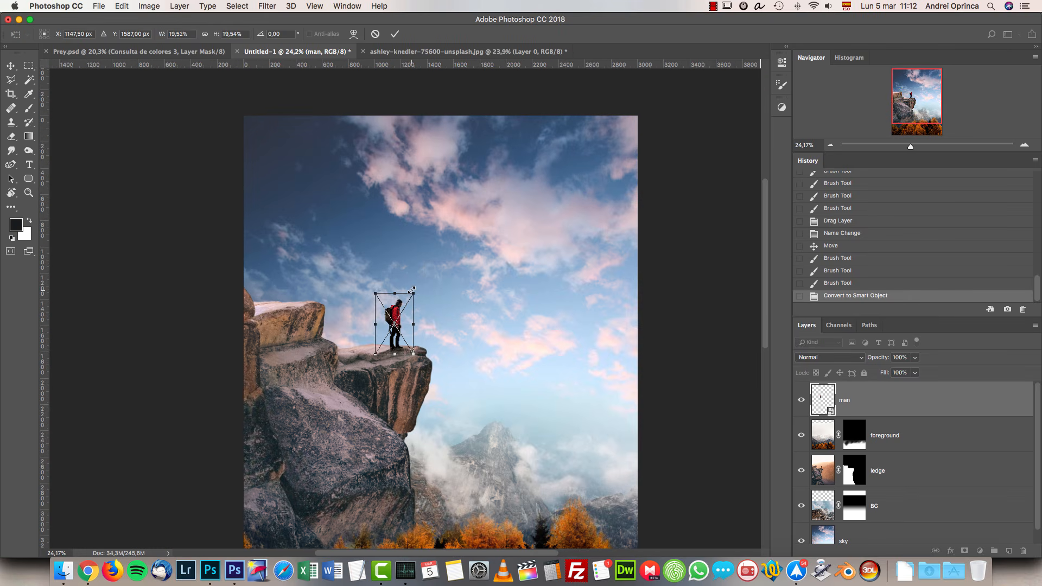
key("Return")
Shift the man with the Move tool so his shoes rest on the top surface of the ledge near its tip.
key("super+1")
scroll(384, 422, "up", 5)
left_click_drag(383, 422, 350, 182)
key("v")
left_click_drag(287, 397, 578, 351)
left_click_drag(563, 316, 490, 212)
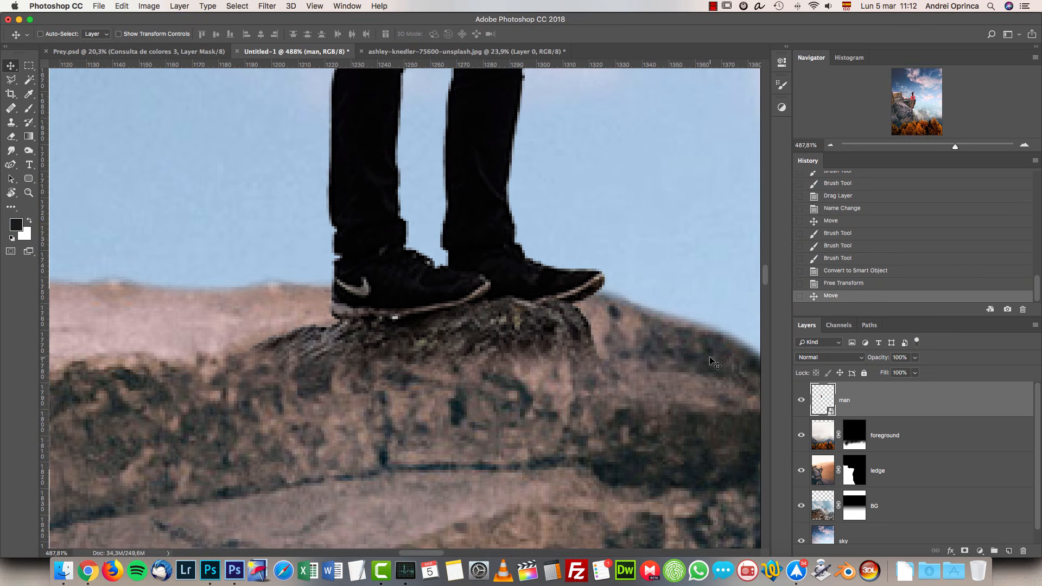
Add a layer mask to the man layer and paint black with a small brush to hide the dark rock patch beneath his shoes.
left_click(965, 551)
key("b")
key("bracketleft")
key("bracketleft")
key("bracketleft")
key("bracketleft")
key("bracketleft")
key("bracketleft")
key("bracketleft")
key("bracketleft")
key("bracketleft")
key("bracketleft")
key("bracketleft")
left_click_drag(599, 358, 461, 388)
key("bracketleft")
left_click_drag(460, 389, 362, 397)
left_click_drag(267, 396, 308, 400)
left_click_drag(253, 381, 369, 392)
left_click_drag(413, 365, 483, 338)
Mask the remaining rock close under both shoe soles with a 15–20 px brush at 50% opacity and 20% flow.
key("bracketleft")
key("bracketleft")
mouse_move(560, 319)
left_mouse_down()
mouse_move(510, 316)
mouse_move(487, 330)
left_mouse_up()
key("super+z")
key("bracketleft")
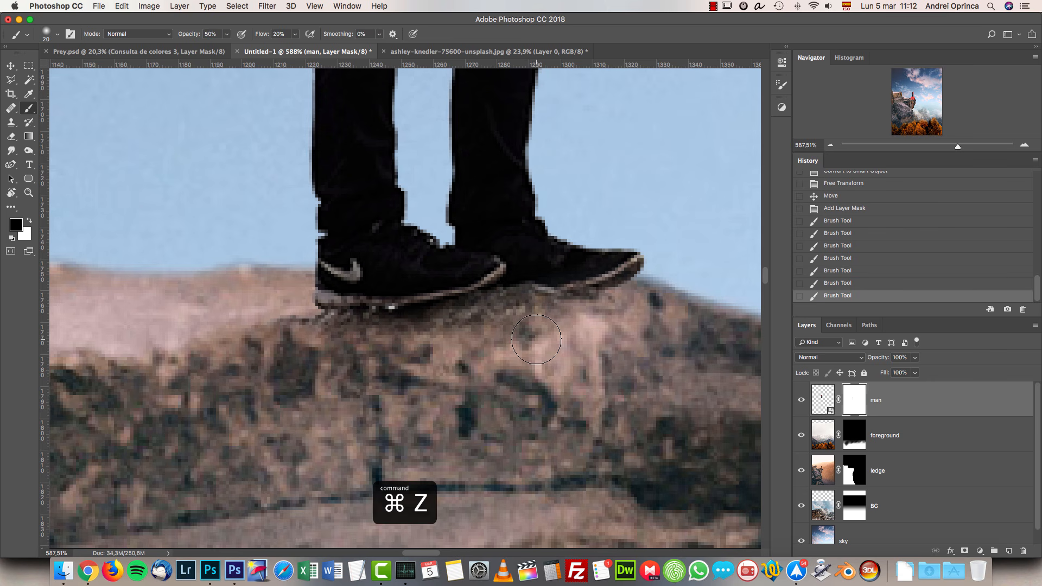
mouse_move(550, 303)
left_mouse_down()
mouse_move(493, 329)
mouse_move(534, 320)
mouse_move(537, 302)
mouse_move(436, 333)
mouse_move(494, 322)
mouse_move(339, 332)
left_mouse_up()
key("bracketright")
key("bracketright")
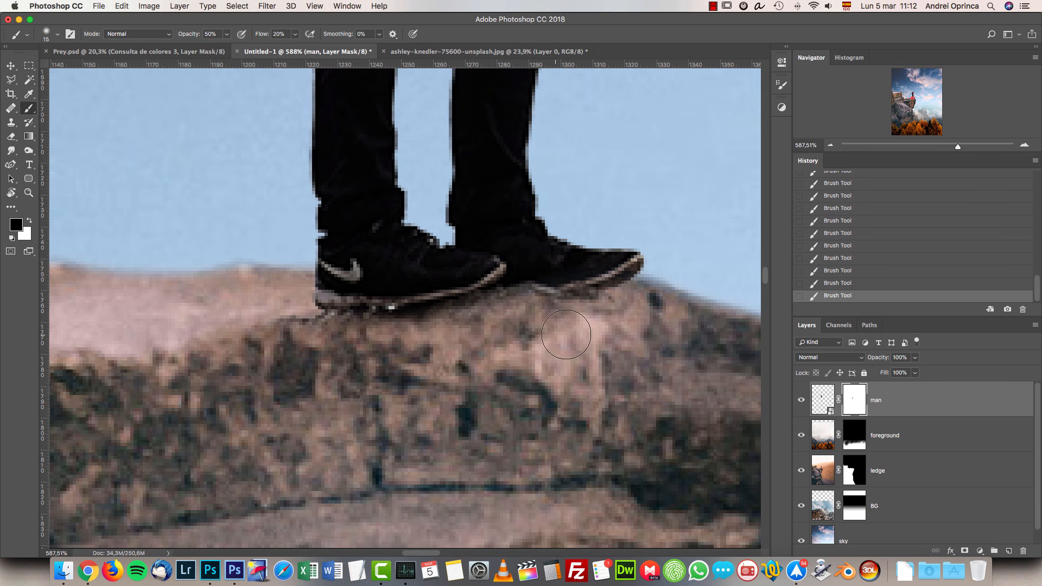
left_click_drag(486, 331, 446, 343)
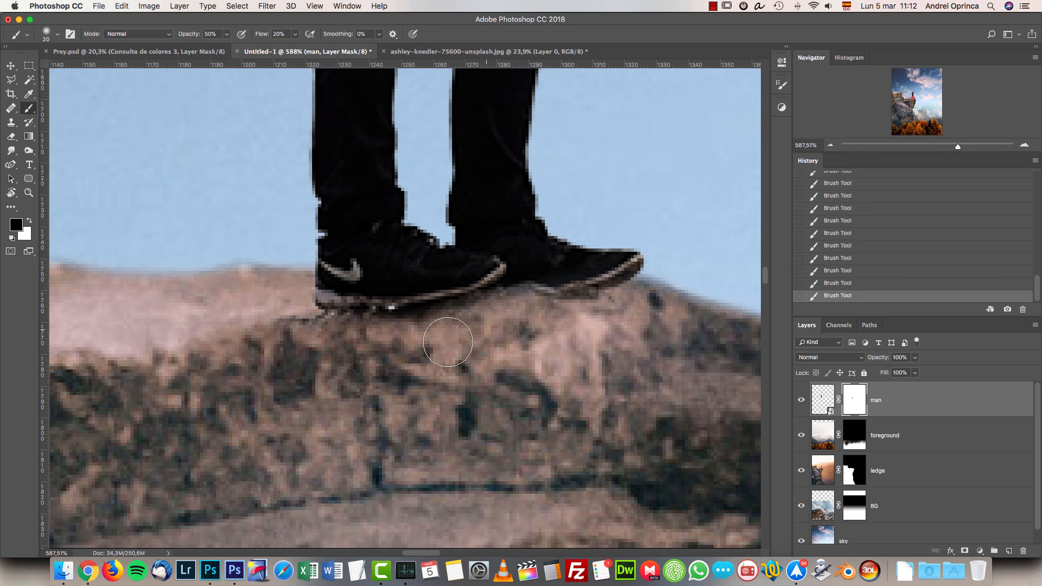
Touch up the mask along the shoe soles with a 10 px brush and check the man's blend with the ledge.
key("super+1")
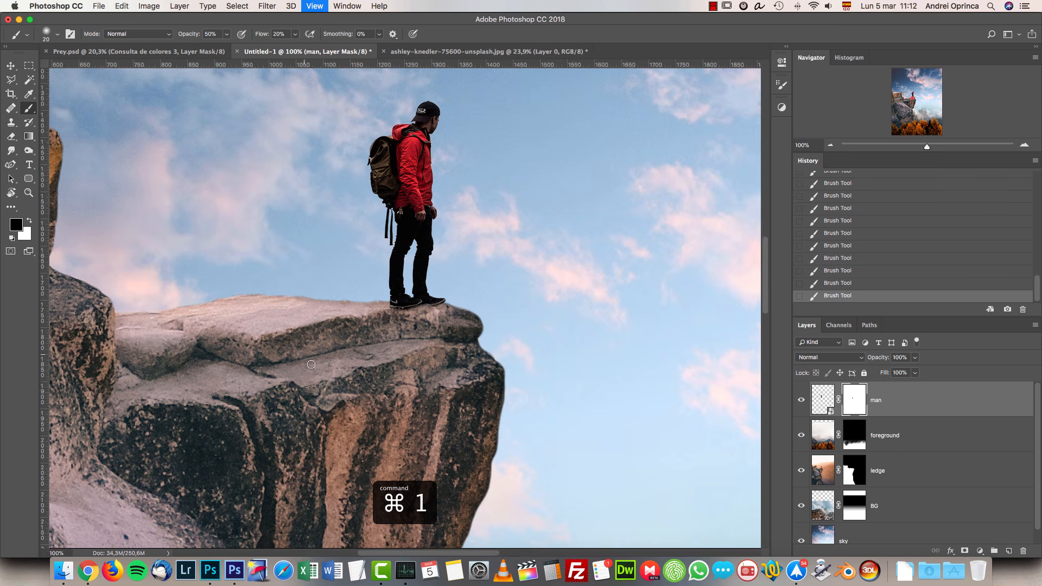
scroll(433, 293, "up", 10)
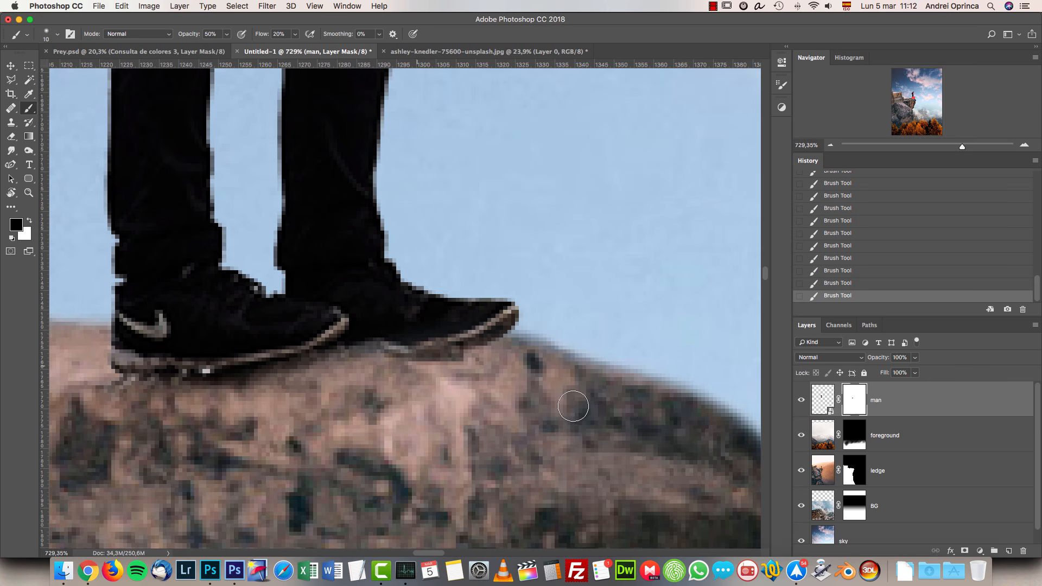
left_click_drag(442, 338, 277, 353)
scroll(363, 354, "down", 10)
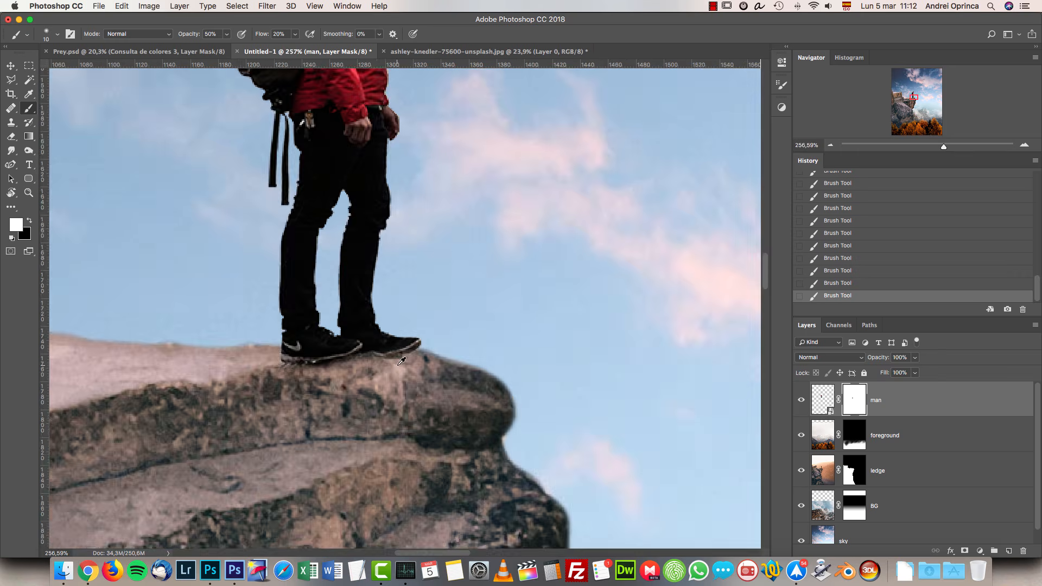
key("super+1")
scroll(402, 367, "down", 5)
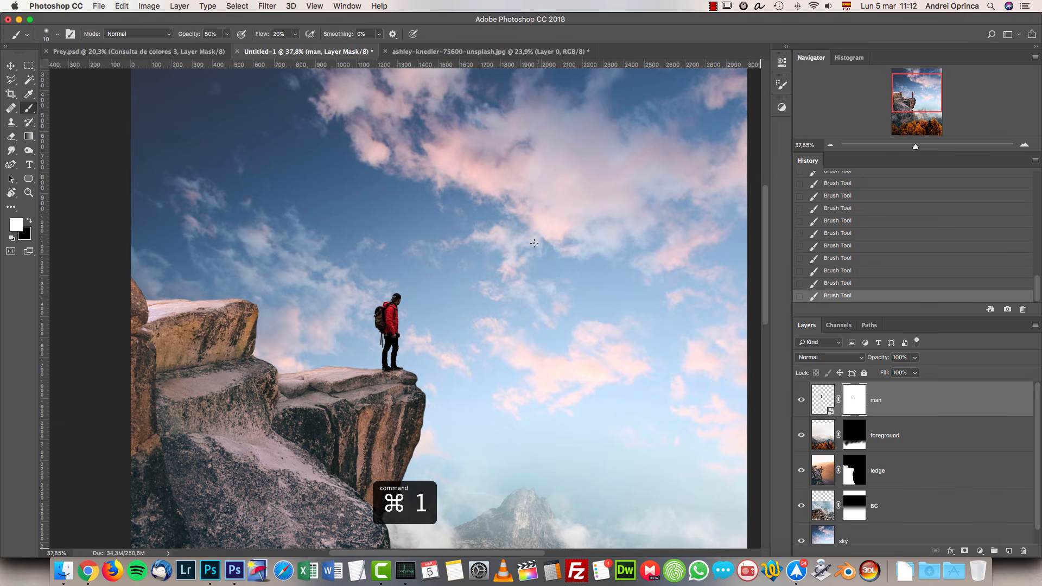
Close the man's source photo without saving and open the vulture photo pumabg-60034-unsplash.jpg from the Stock folder.
left_click(451, 52)
key("super+w")
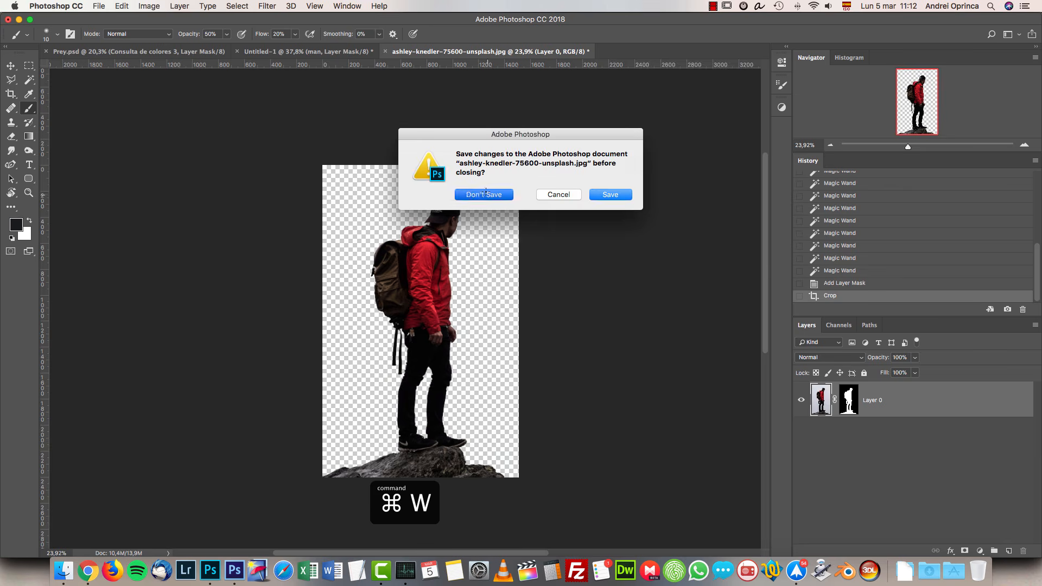
left_click(484, 194)
key("super+o")
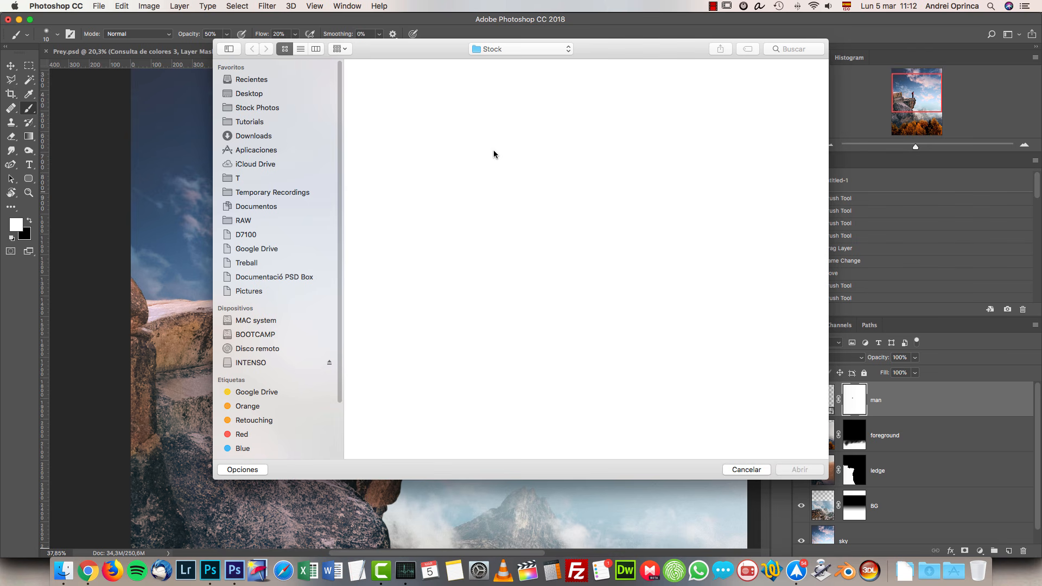
left_click(382, 155)
left_click(806, 470)
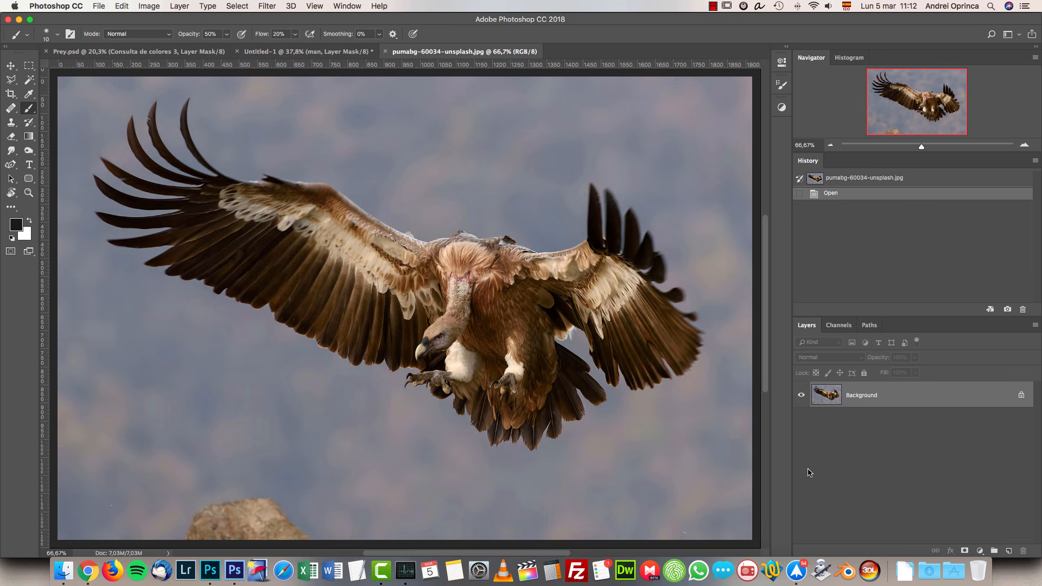
Select the vulture's body, legs, tail and the main area of both wings with the Quick Selection tool.
left_click(32, 84)
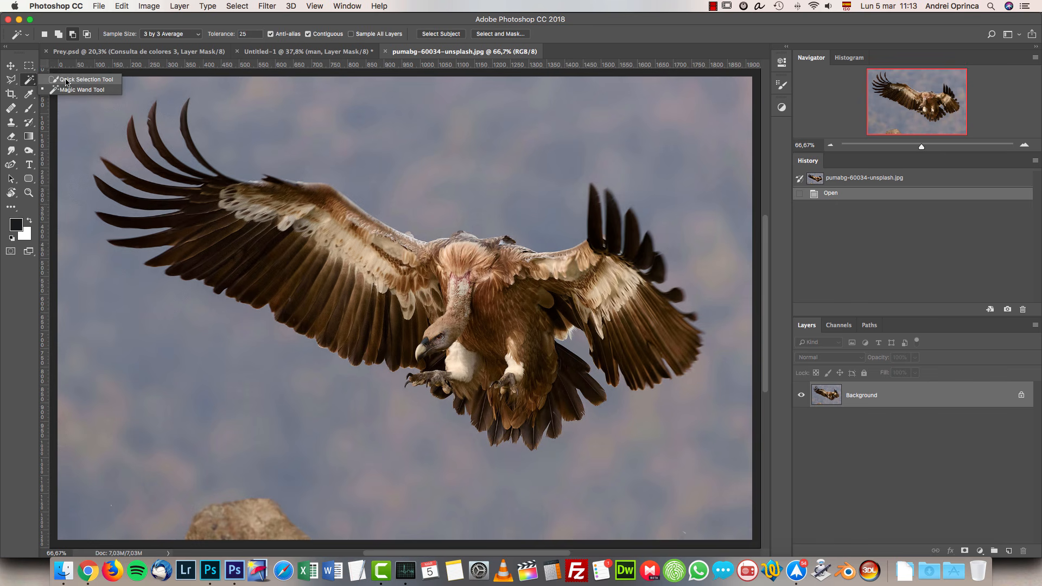
left_click(67, 80)
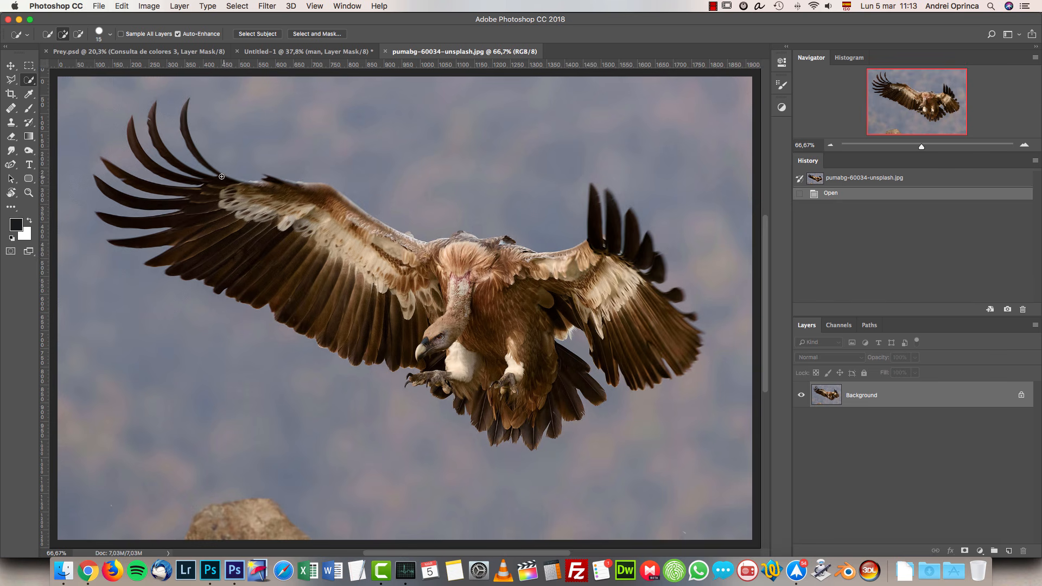
mouse_move(237, 205)
left_mouse_down()
mouse_move(492, 309)
mouse_move(596, 300)
left_mouse_up()
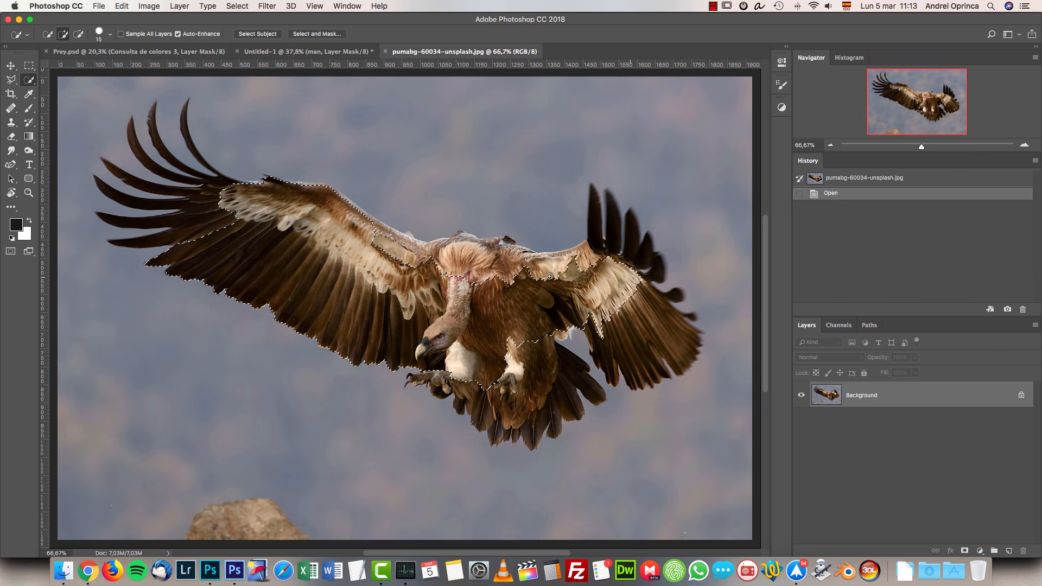
left_click_drag(451, 260, 375, 312)
left_click_drag(491, 394, 568, 375)
left_click_drag(446, 382, 420, 380)
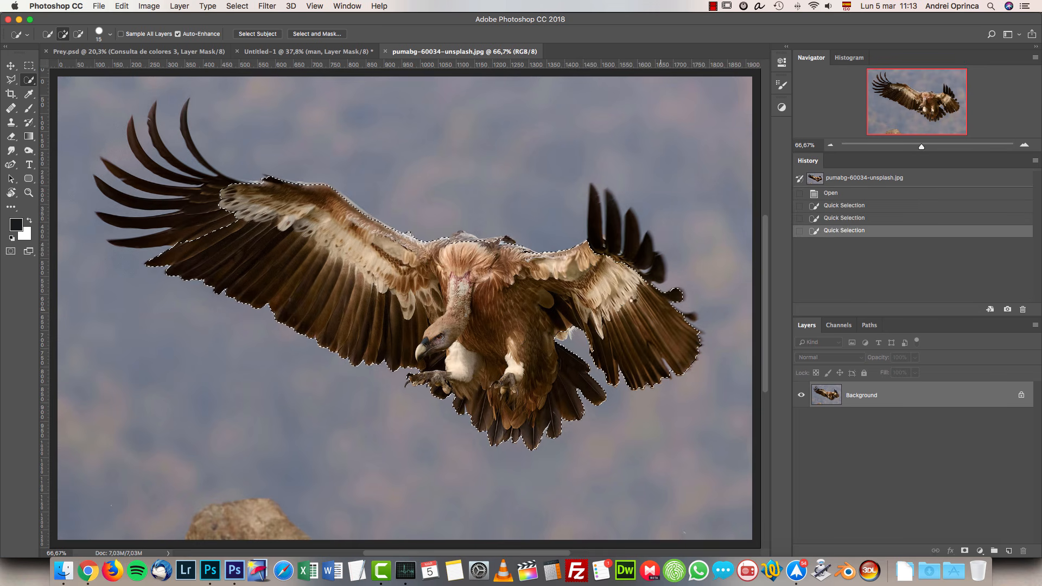
left_click_drag(630, 310, 659, 342)
Add the upright dark feathers at the tip of the vulture's shorter wing to the selection with a 9 px brush.
scroll(597, 204, "up", 5)
key("bracketleft")
key("bracketleft")
left_click(593, 210)
left_click_drag(619, 208, 612, 267)
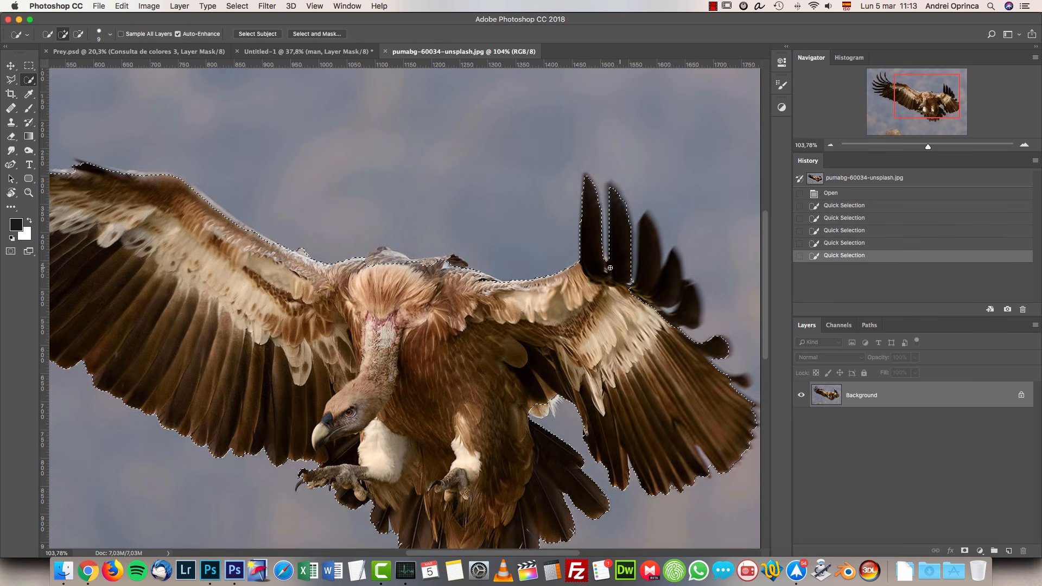
left_click(111, 34)
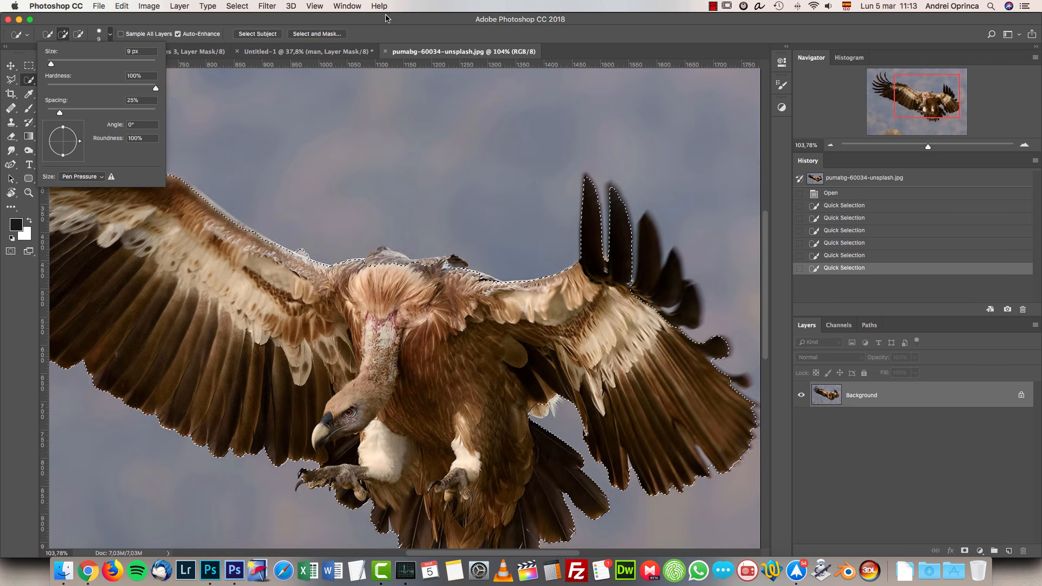
key("Escape")
mouse_move(651, 234)
left_mouse_down()
mouse_move(654, 281)
mouse_move(695, 341)
left_mouse_up()
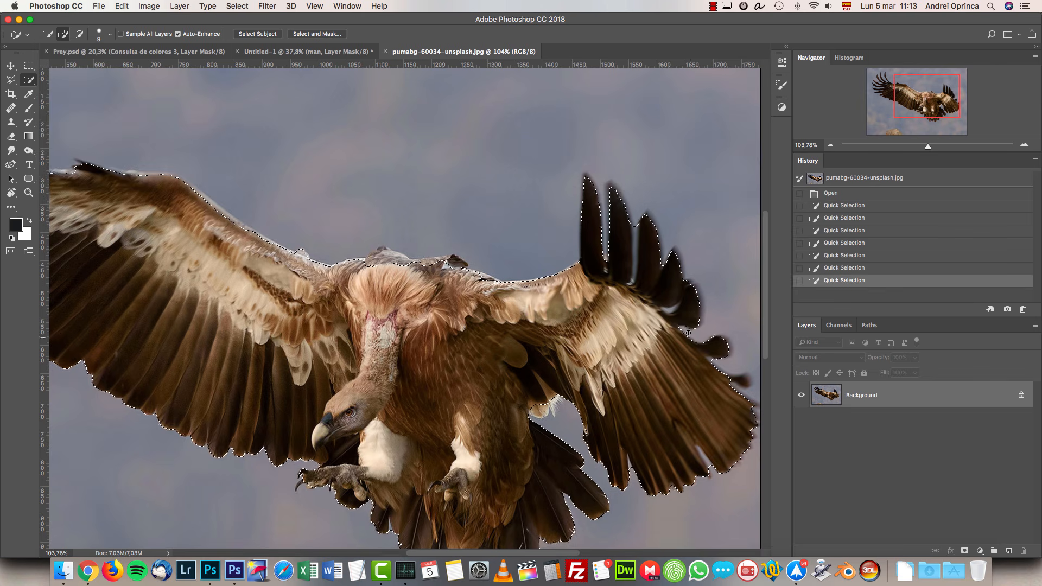
Extend the selection over the vulture's upper back and the long curved feathers at the tip of its outstretched wing.
left_click_drag(391, 314, 535, 340)
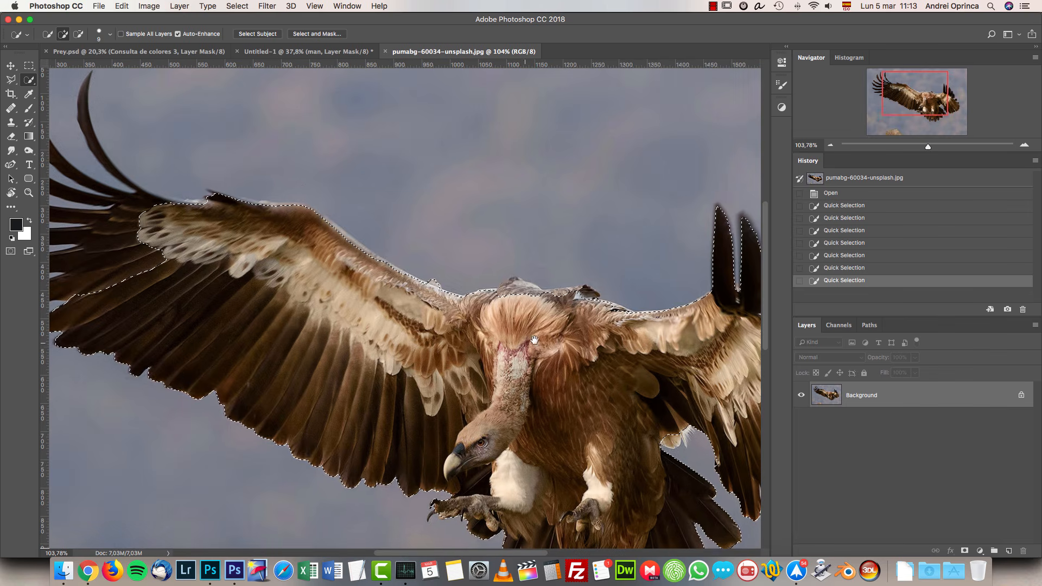
left_click(505, 291)
left_click(519, 285)
left_click_drag(414, 284, 526, 331)
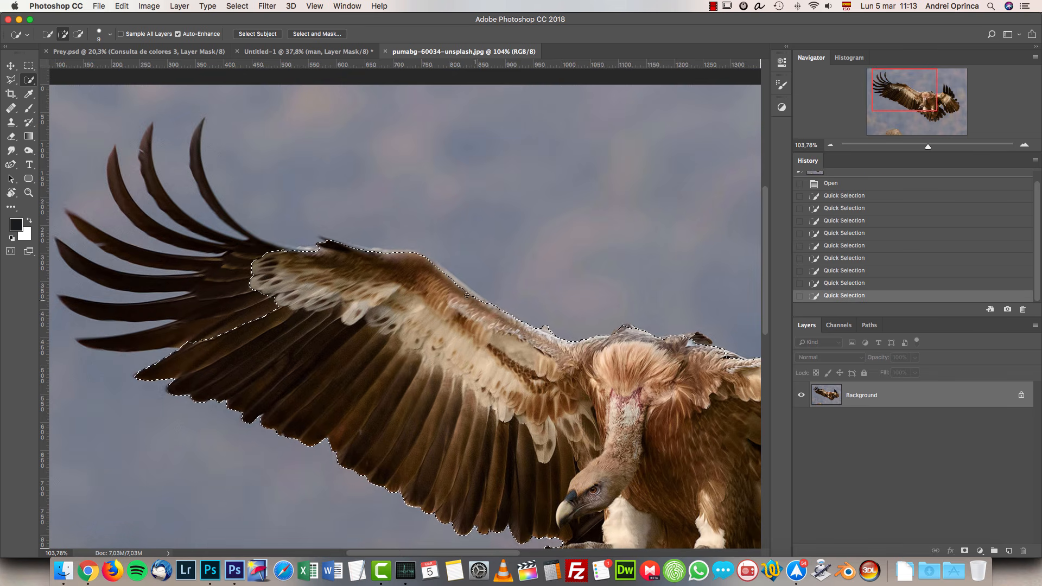
mouse_move(271, 310)
left_mouse_down()
mouse_move(170, 303)
mouse_move(206, 307)
left_mouse_up()
mouse_move(201, 255)
left_mouse_down()
mouse_move(223, 240)
mouse_move(192, 226)
mouse_move(203, 186)
left_mouse_up()
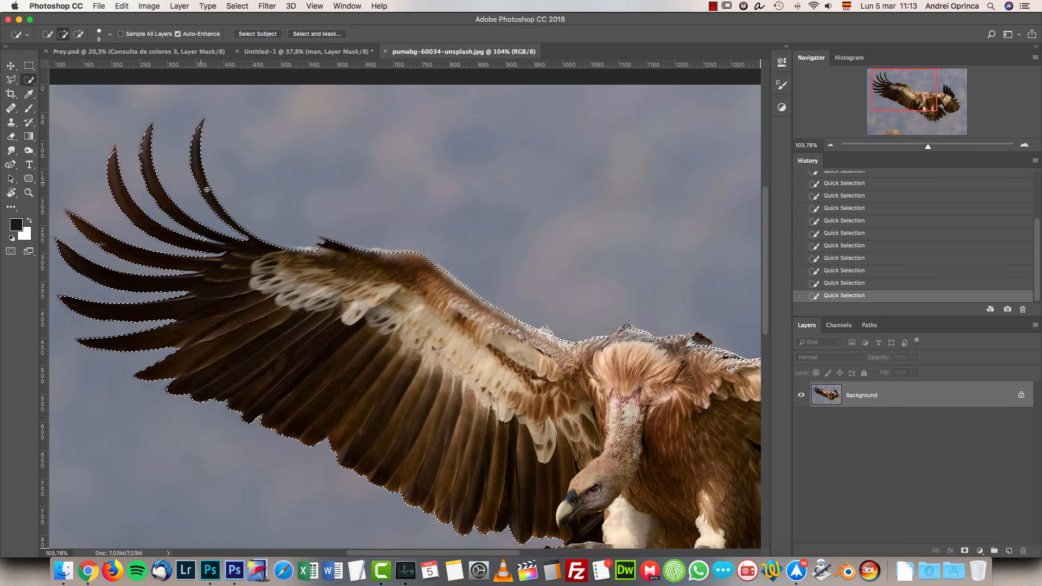
Refine the selection around the claws of the vulture's outstretched foot with a smaller Quick Selection brush.
scroll(413, 366, "down", 4)
scroll(412, 366, "down", 1)
scroll(504, 420, "up", 5)
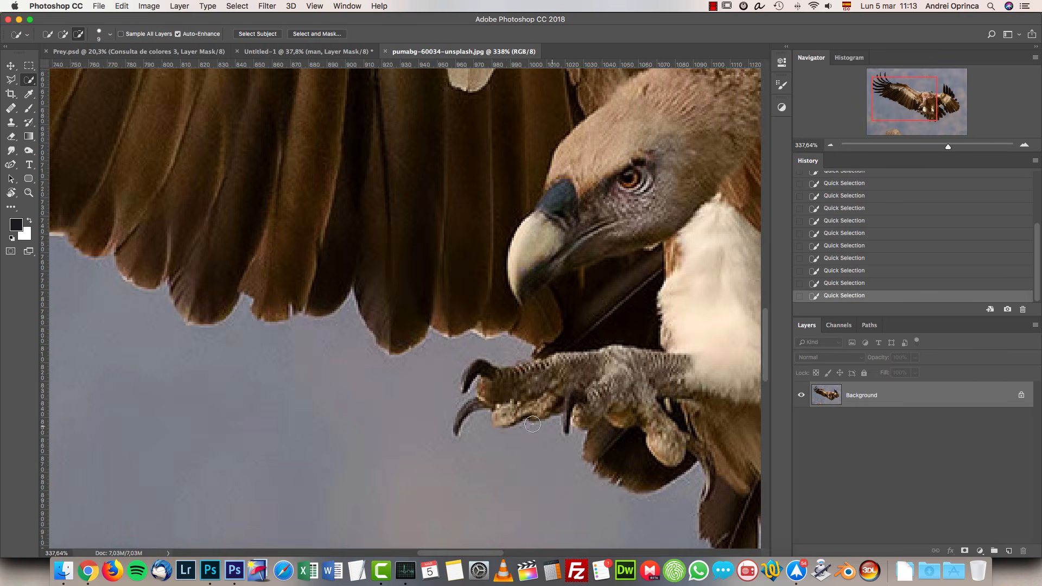
key("bracketleft")
key("bracketleft")
key("bracketleft")
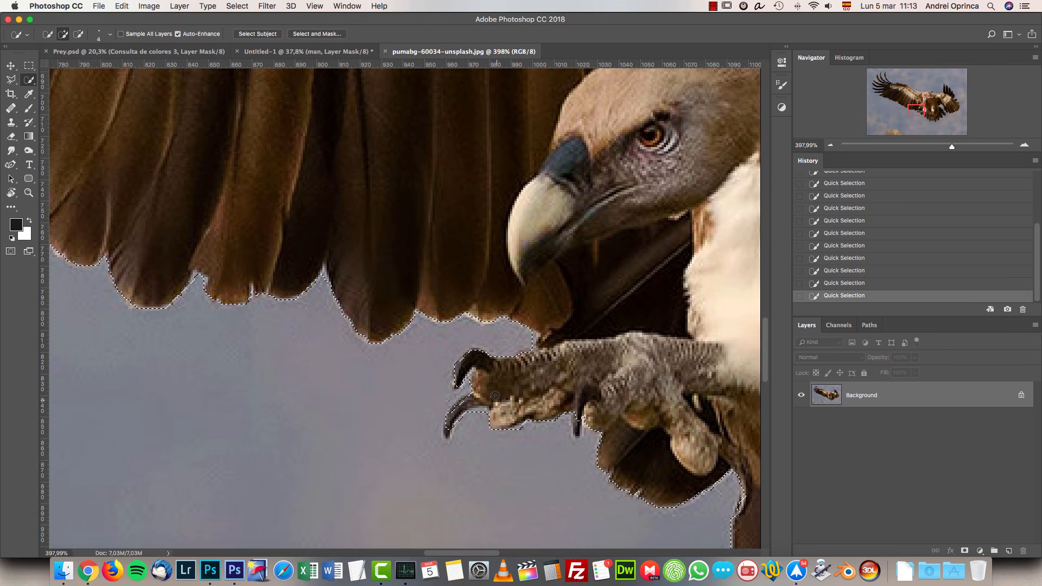
scroll(495, 423, "down", 5)
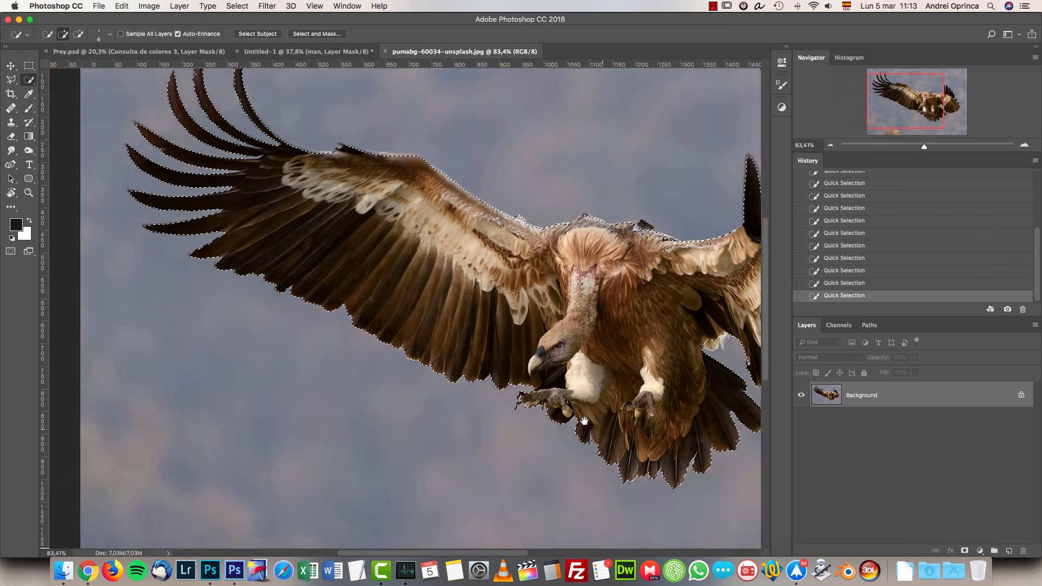
Refine the selection at the pale feather tips between the vulture's body and shorter wing, and along its upper back.
scroll(528, 270, "up", 4)
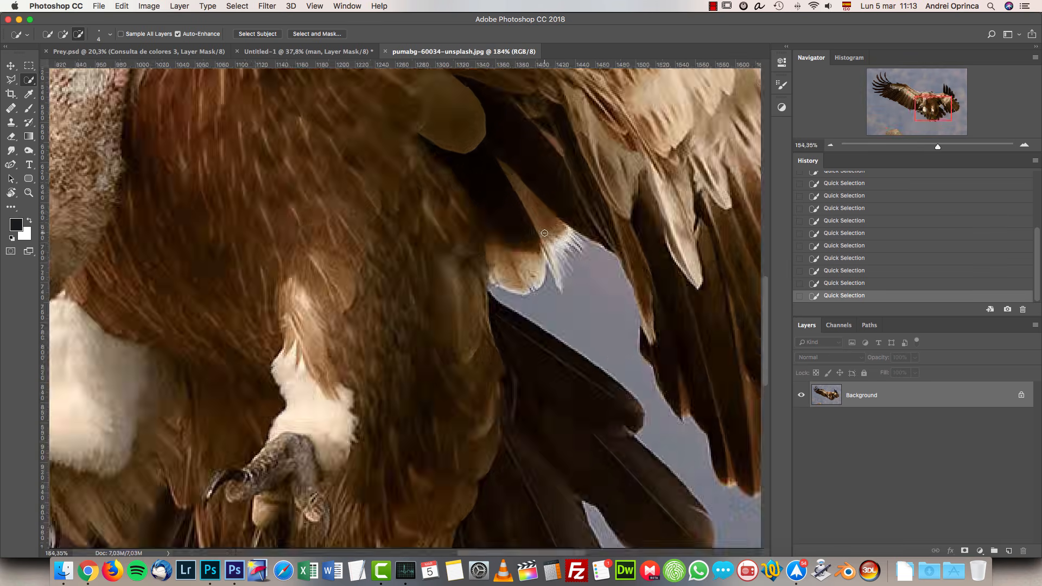
left_click_drag(527, 270, 561, 246)
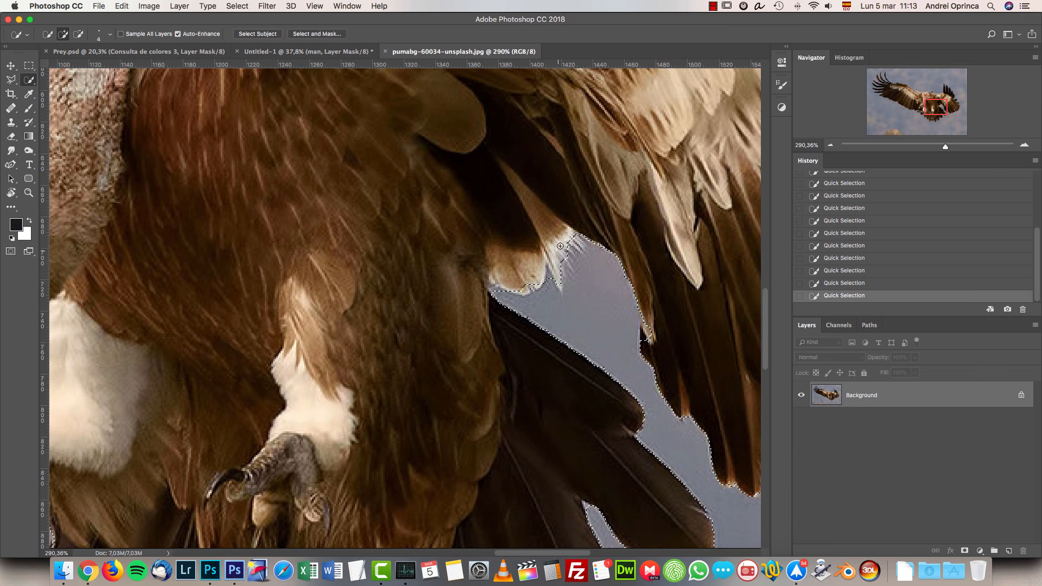
scroll(531, 274, "down", 7)
scroll(681, 223, "up", 5)
scroll(605, 256, "down", 3)
scroll(395, 212, "up", 5)
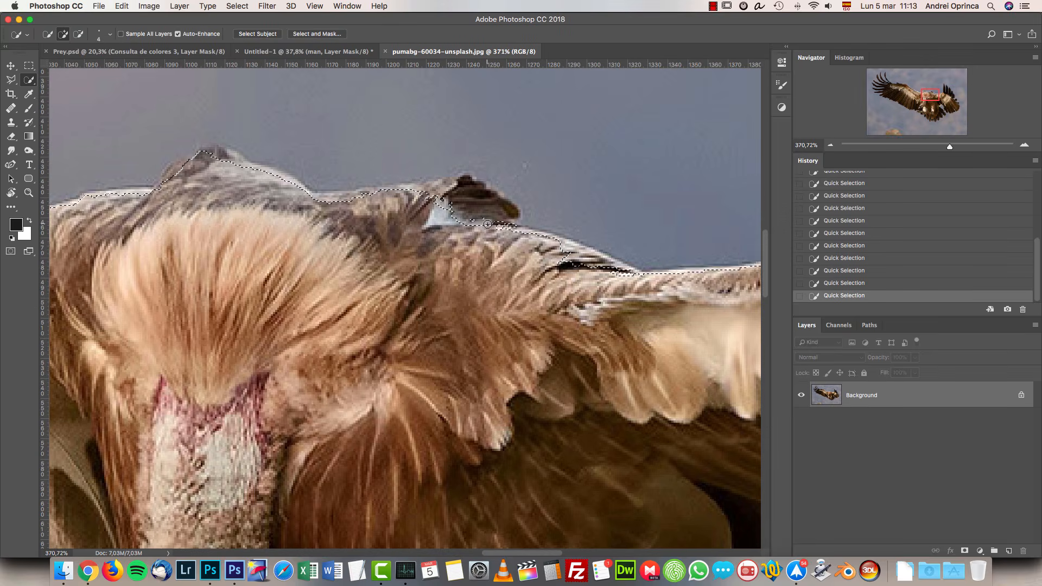
Hide the photo's background by turning the vulture selection into a layer mask.
scroll(535, 243, "down", 5)
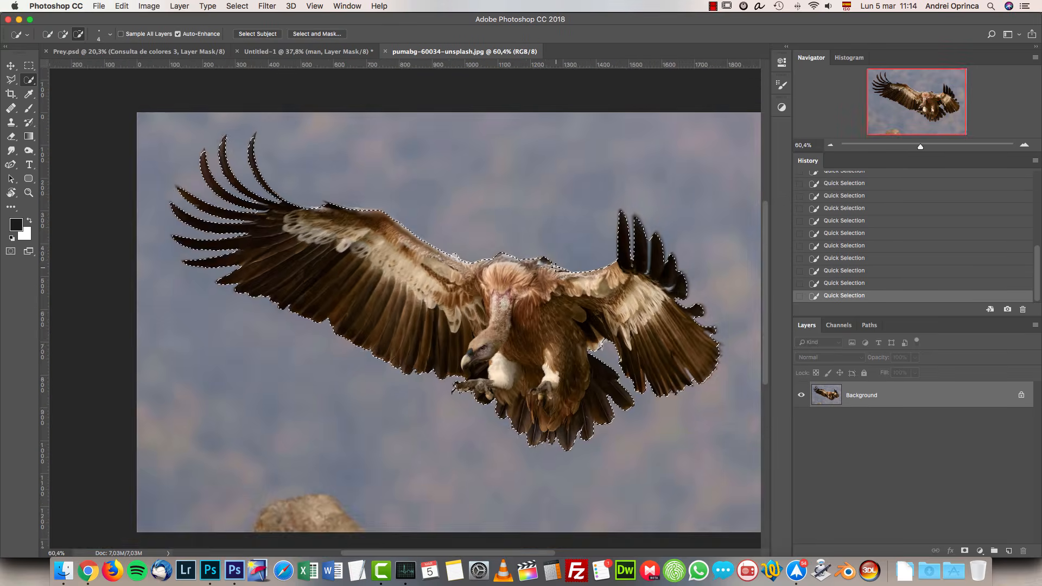
scroll(535, 243, "up", 3)
scroll(553, 245, "down", 3)
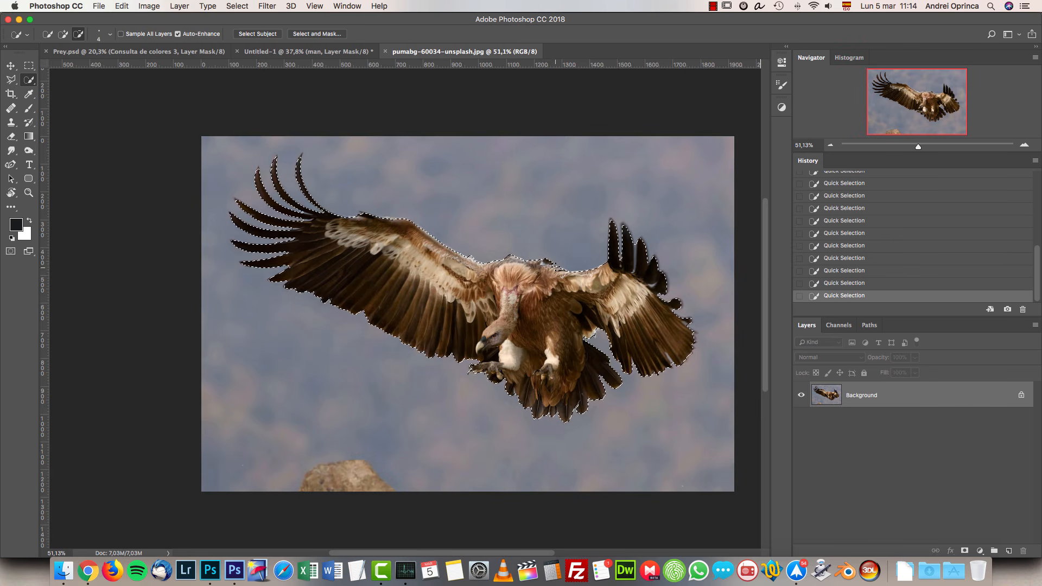
left_click(967, 551)
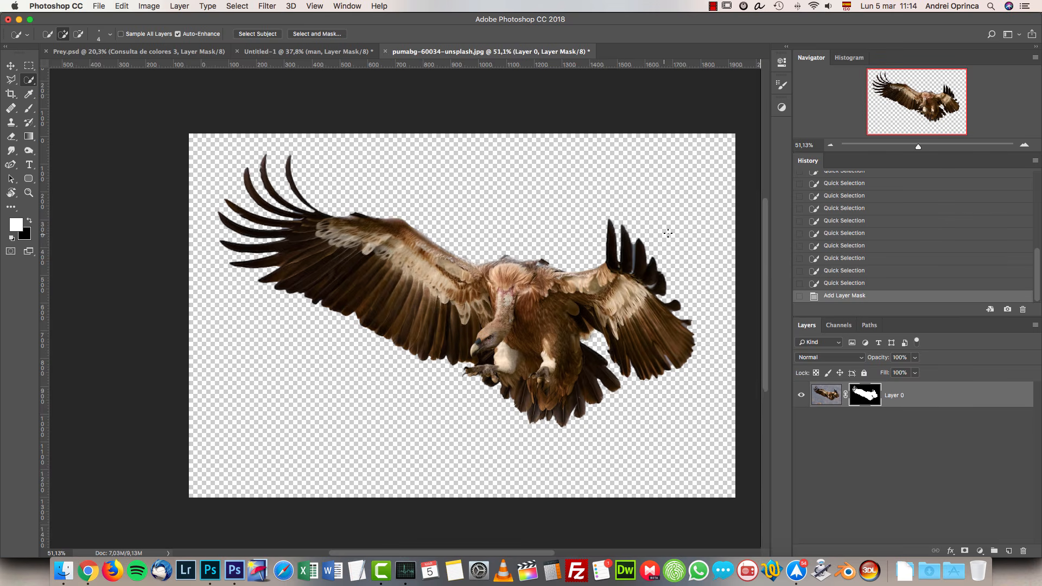
Restore the edges of the tallest upright feathers on the shorter wing by painting white on the mask at 100% opacity and flow.
scroll(661, 237, "up", 6)
scroll(597, 270, "down", 2)
scroll(597, 270, "right", 2)
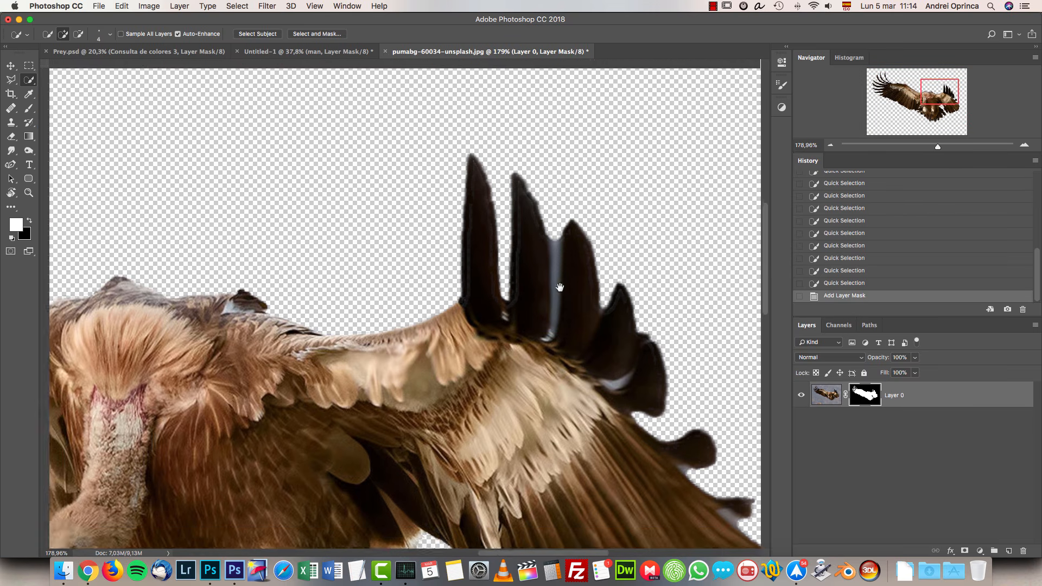
key("b")
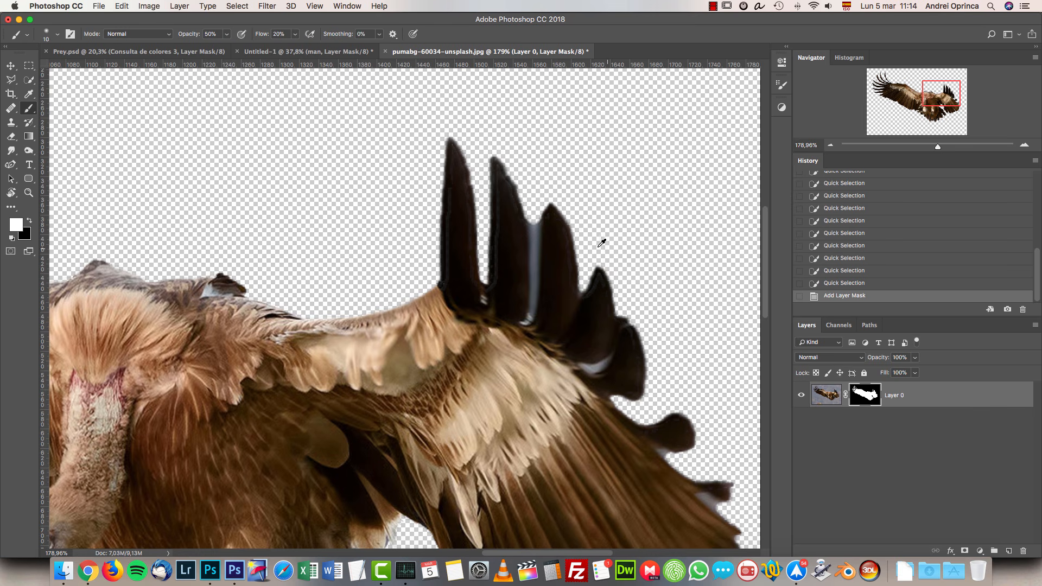
scroll(602, 243, "up", 4)
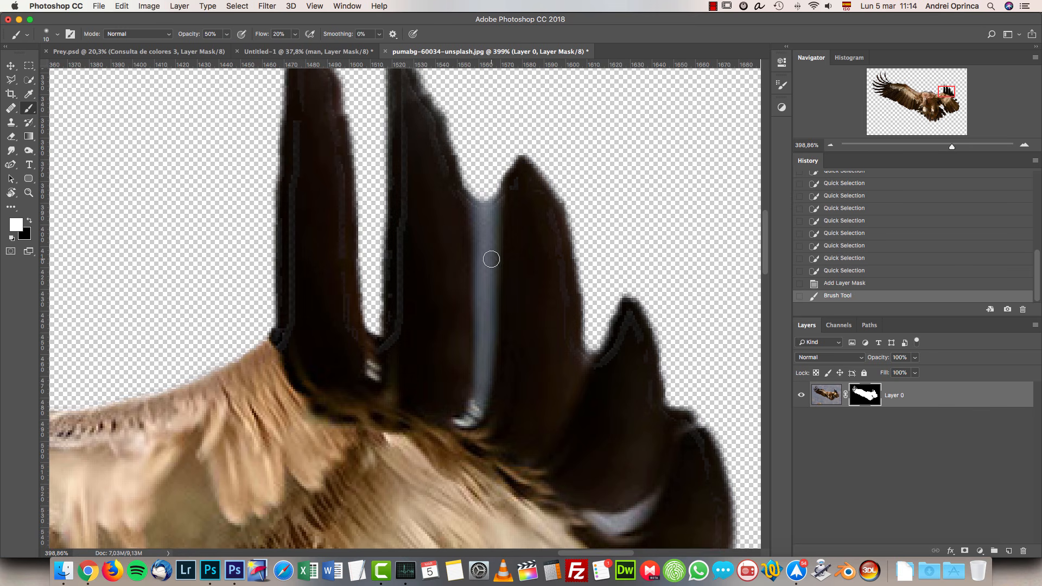
key("x")
key("x")
left_click_drag(406, 156, 394, 322)
left_click_drag(296, 187, 269, 378)
key("super+z")
left_click_drag(296, 199, 282, 377)
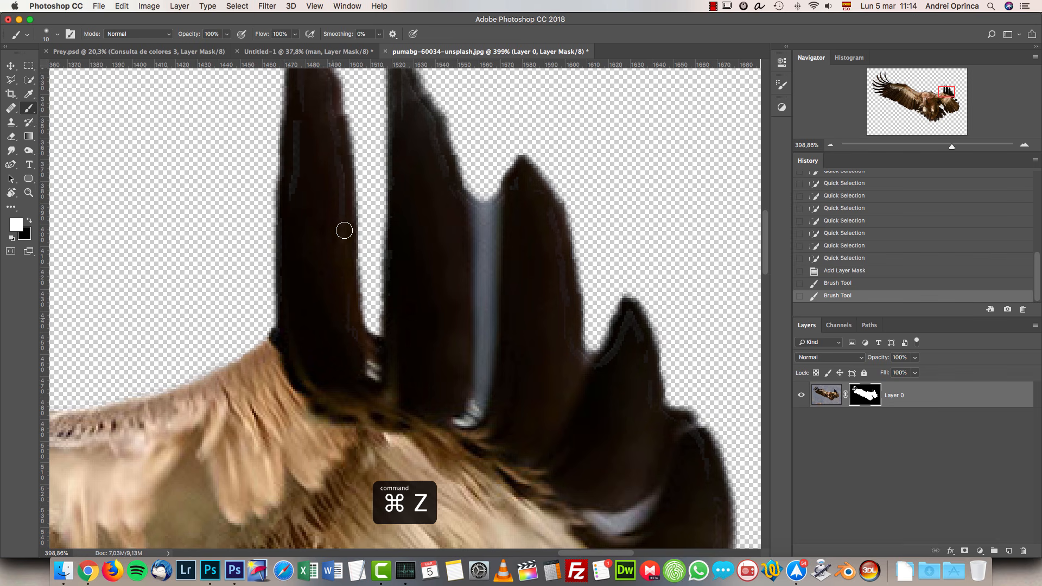
left_click_drag(346, 353, 377, 443)
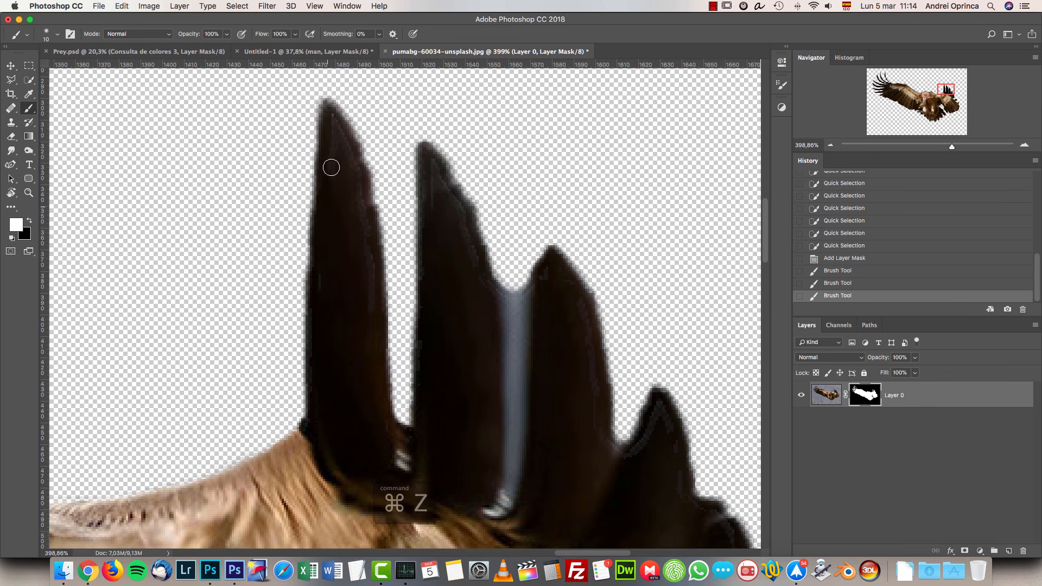
Mask out the bluish gap between the second and third upright feathers and restore the edges of the neighbouring feathers.
mouse_move(513, 289)
left_mouse_down()
mouse_move(510, 253)
mouse_move(500, 512)
left_mouse_up()
key("x")
left_click_drag(502, 514, 544, 209)
key("x")
left_click_drag(503, 445, 484, 477)
mouse_move(623, 414)
left_mouse_down()
mouse_move(466, 238)
mouse_move(509, 161)
left_mouse_up()
left_click_drag(594, 426, 451, 316)
Clean up the mask around the short rounded feathers along the outer edge of the shorter wing.
key("x")
left_click_drag(395, 249, 320, 271)
key("x")
scroll(337, 261, "down", 5)
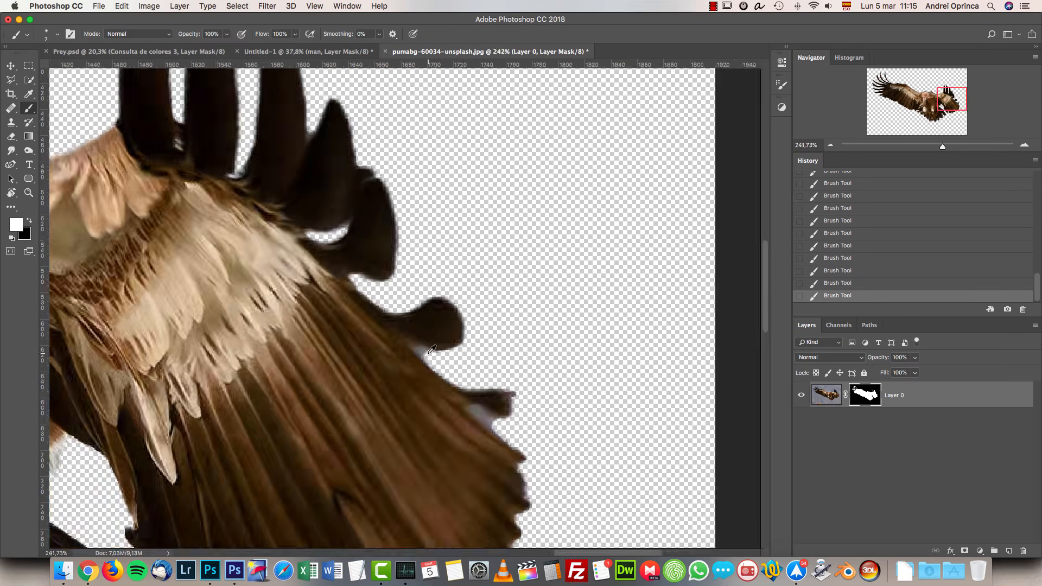
scroll(478, 489, "up", 5)
left_click_drag(452, 276, 537, 344)
left_click_drag(530, 290, 452, 250)
Mask out the background left in the notches between the feathers on the shorter wing's trailing edge.
key("x")
scroll(442, 308, "down", 5)
scroll(383, 456, "up", 4)
key("x")
left_click_drag(443, 429, 400, 370)
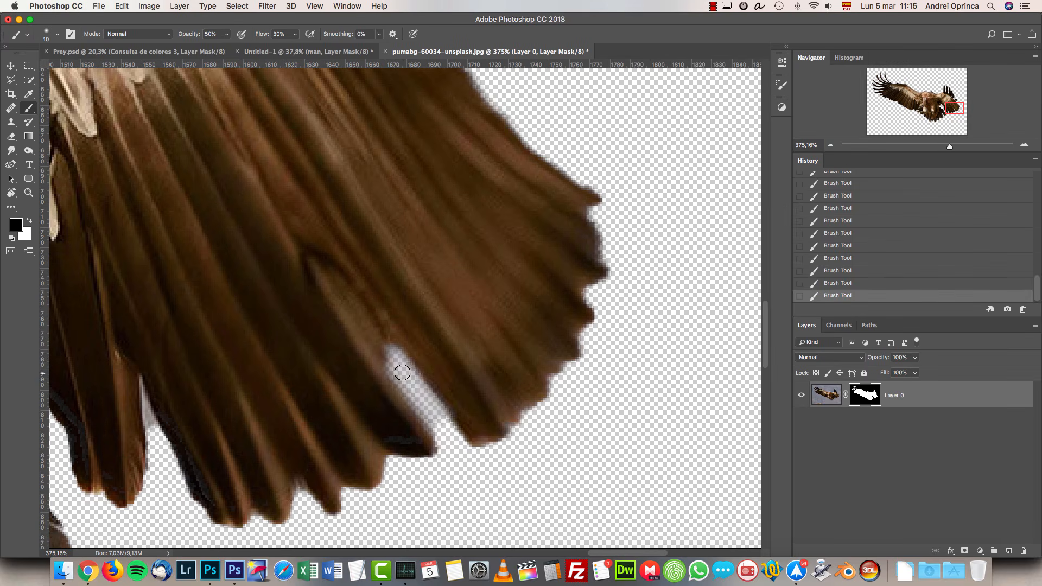
key("x")
scroll(410, 424, "up", 5)
left_click_drag(410, 424, 383, 372)
key("x")
left_click_drag(437, 290, 458, 391)
key("x")
left_click_drag(429, 345, 428, 292)
Mask out the bluish background left in the gaps between the long feathers at the outstretched wing's tip.
scroll(435, 348, "down", 5)
scroll(396, 349, "up", 4)
left_click_drag(356, 320, 421, 455)
left_click_drag(579, 390, 636, 515)
scroll(403, 376, "down", 5)
scroll(348, 222, "up", 5)
key("x")
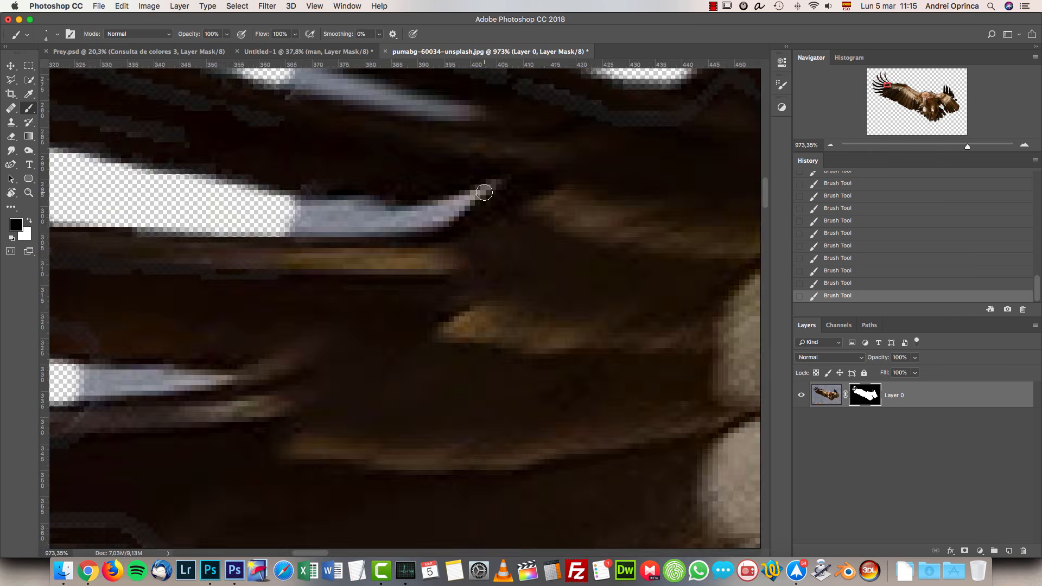
left_click_drag(484, 191, 293, 222)
scroll(335, 195, "down", 4)
Restore the edges of the upper long curved feathers on the outstretched wing by painting white with a larger brush.
key("bracketright")
key("bracketright")
key("bracketright")
key("bracketright")
key("bracketright")
key("x")
left_click_drag(405, 264, 516, 298)
left_click_drag(589, 328, 467, 316)
left_click_drag(549, 255, 646, 289)
left_click_drag(666, 214, 496, 242)
key("bracketleft")
key("bracketleft")
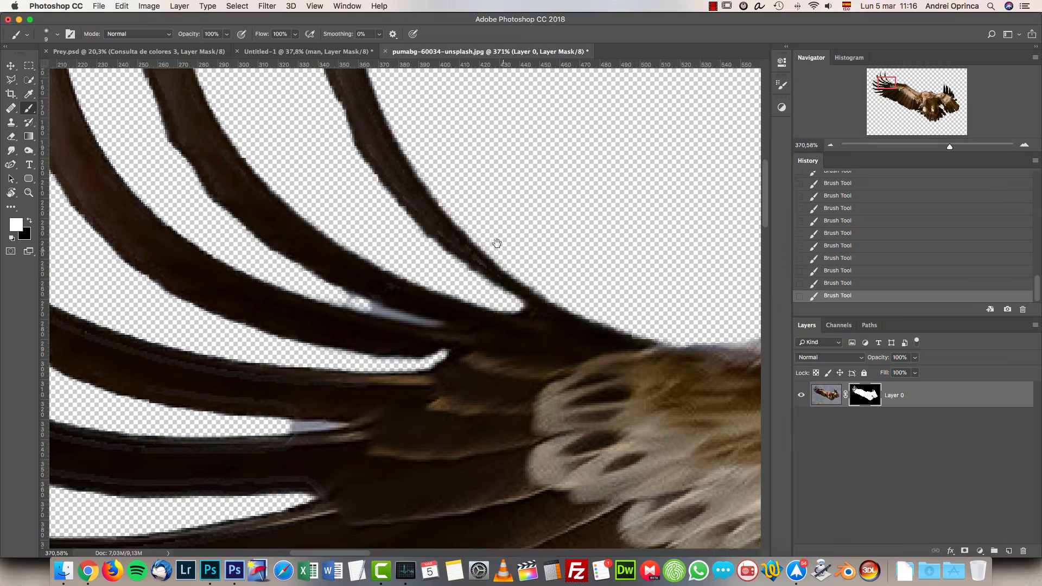
left_click_drag(412, 163, 435, 349)
left_click_drag(451, 406, 416, 307)
scroll(482, 401, "up", 5)
left_click_drag(470, 333, 570, 424)
left_click_drag(374, 401, 579, 316)
Mask out the leftover background in the narrow gap between the curved wingtip feathers with a much smaller black brush.
key("x")
key("bracketleft")
key("bracketleft")
key("bracketleft")
key("bracketleft")
key("bracketleft")
key("bracketleft")
left_click_drag(396, 298, 562, 343)
Restore the edges of the lower long wingtip feathers on the mask with an enlarged white brush.
key("x")
scroll(407, 245, "down", 5)
key("bracketright")
key("bracketright")
key("bracketright")
key("bracketright")
key("bracketright")
key("bracketright")
left_click_drag(415, 426, 495, 437)
mouse_move(257, 390)
left_mouse_down()
mouse_move(433, 459)
mouse_move(487, 402)
left_mouse_up()
mouse_move(510, 435)
left_mouse_down()
mouse_move(210, 400)
mouse_move(529, 485)
left_mouse_up()
left_click_drag(289, 473, 369, 483)
Mask out the background at the inner end of the gap between the lower long wingtip feathers.
scroll(505, 239, "up", 5)
key("x")
left_click_drag(429, 304, 589, 280)
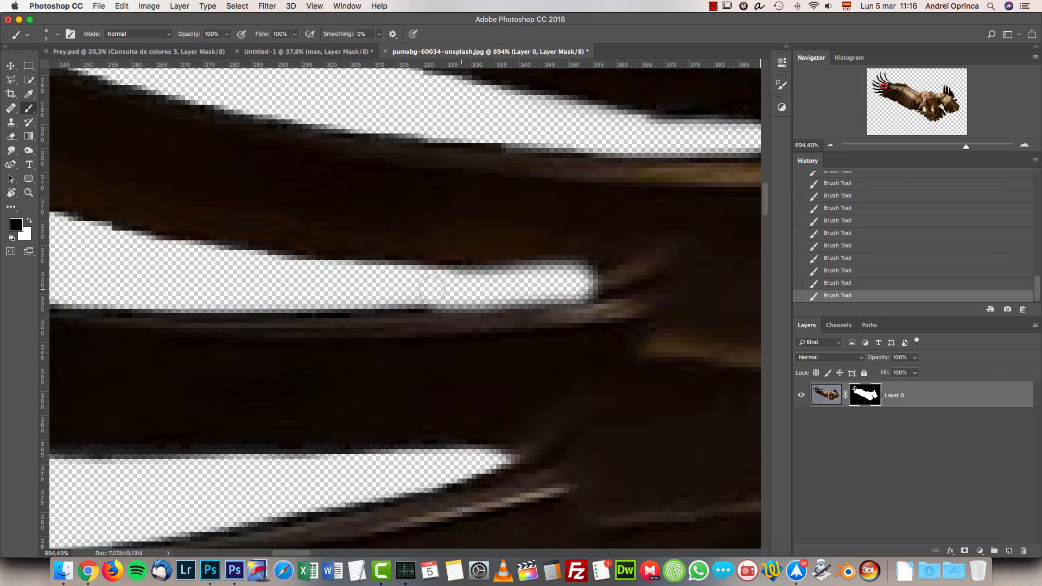
key("x")
key("super+1")
scroll(405, 284, "down", 5)
scroll(406, 284, "right", 10)
scroll(405, 284, "down", 5)
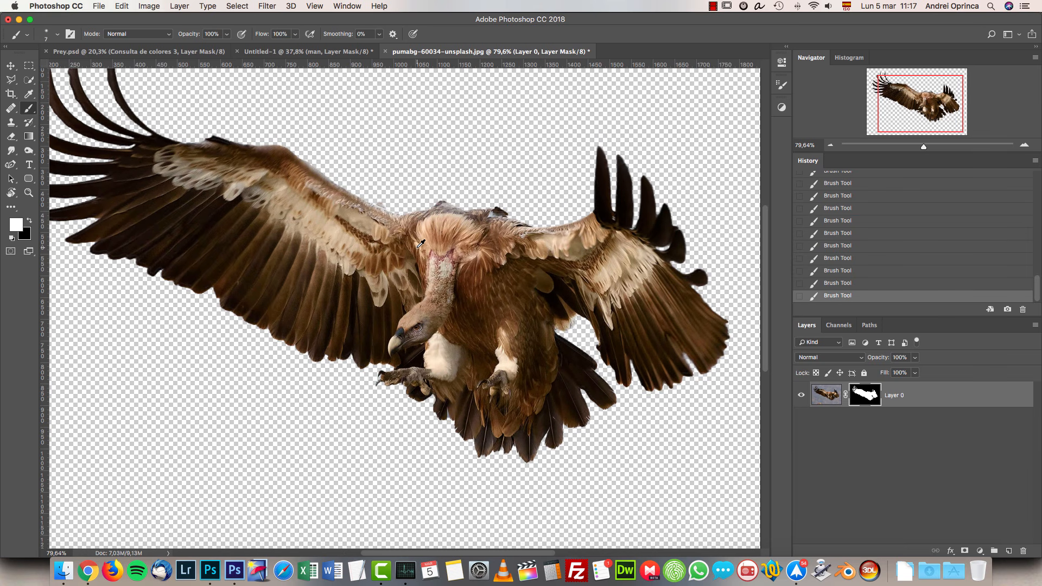
Move the masked vulture into the Untitled-1 composite and place it in the sky to the upper right of the man.
scroll(428, 250, "down", 2)
key("v")
left_click_drag(423, 127, 350, 51)
left_click_drag(446, 231, 544, 275)
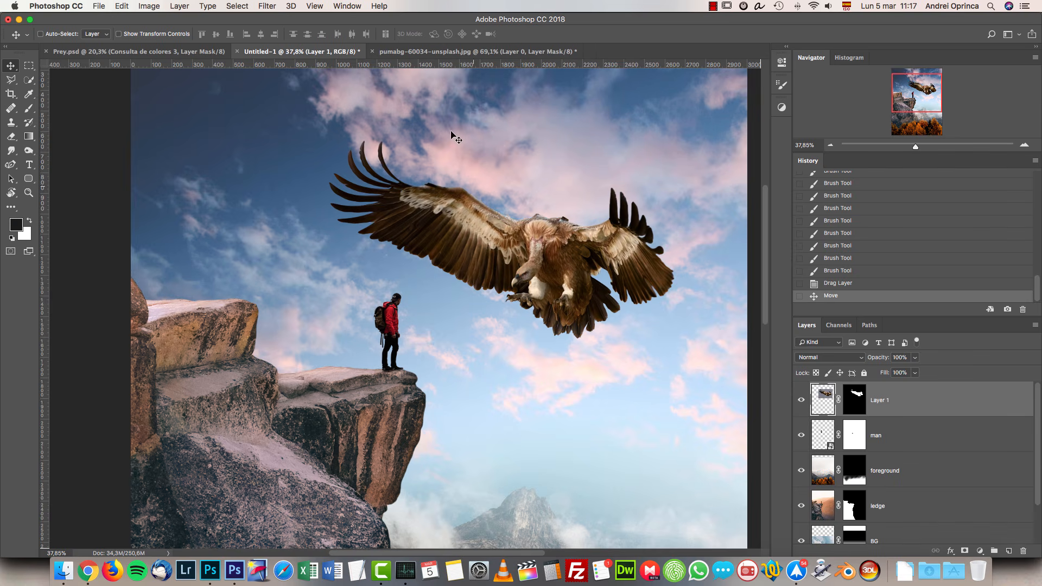
Close the vulture photo pumabg-60034-unsplash.jpg without saving its changes.
left_click(425, 52)
key("cmd+w")
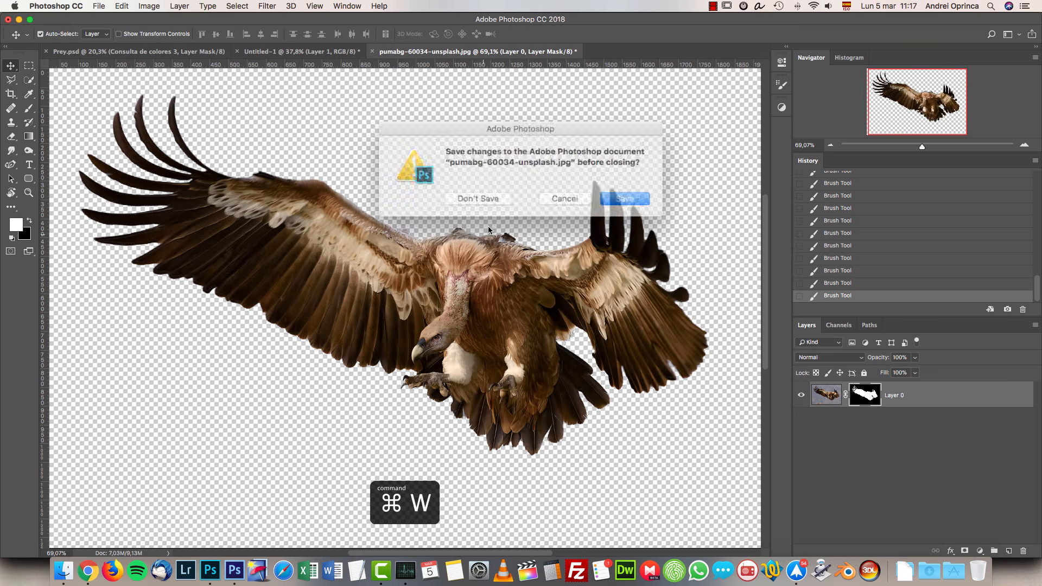
left_click(479, 195)
scroll(502, 291, "down", 3)
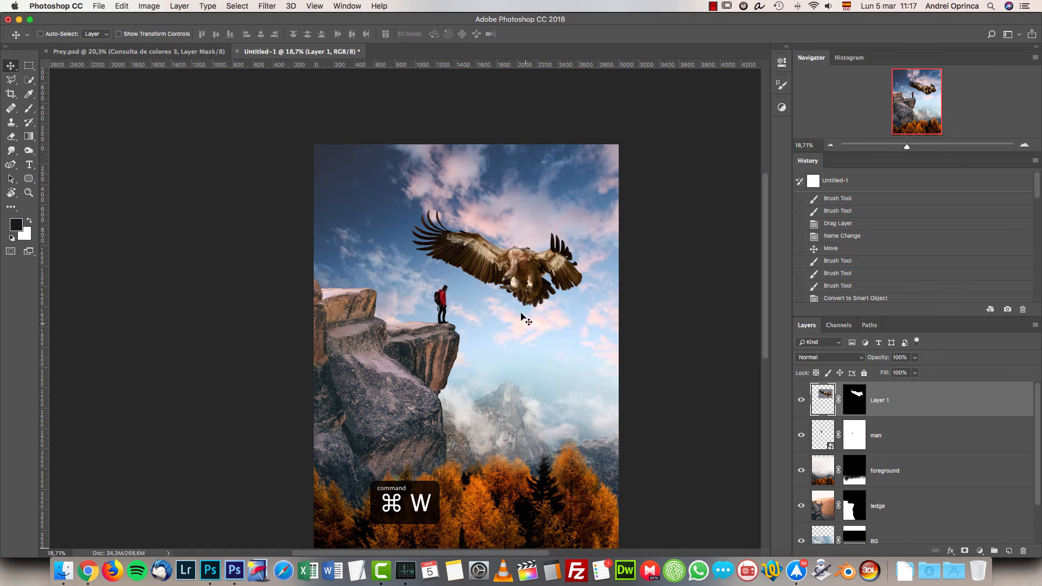
scroll(524, 288, "up", 2)
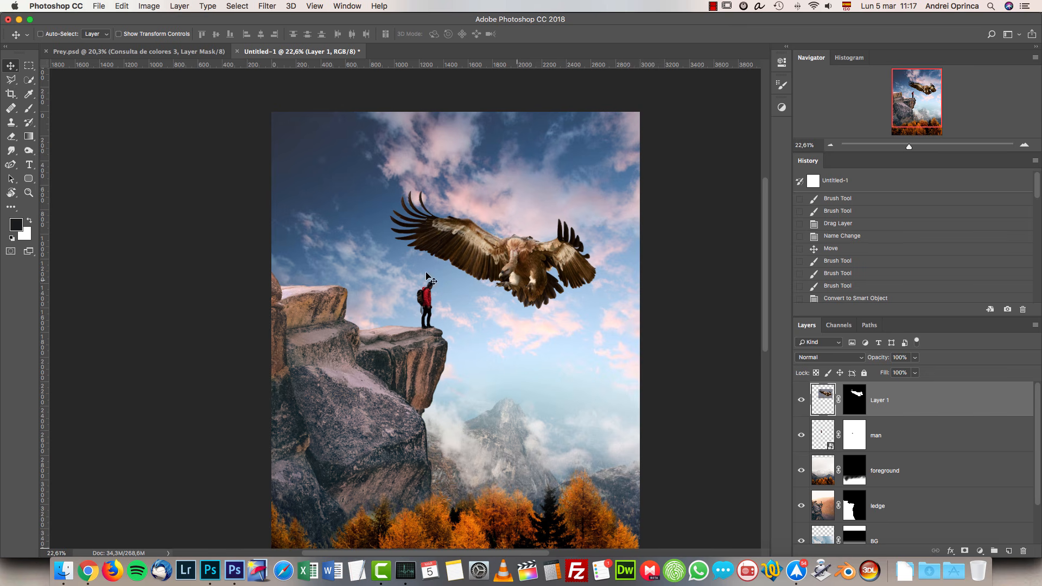
Examine the finished reference composite in Prey.psd.
left_click(148, 53)
key("super+a")
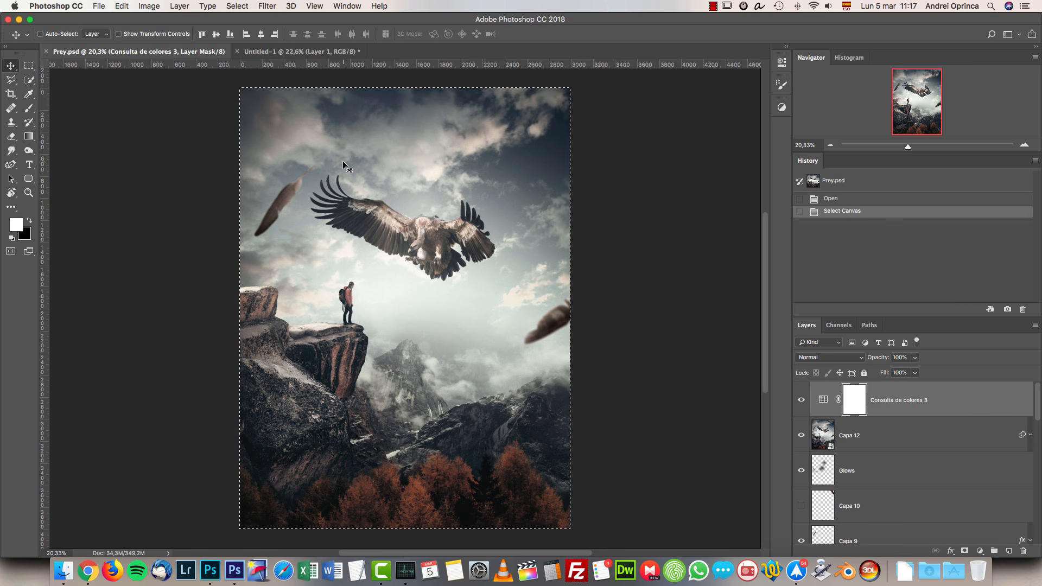
key("super+d")
scroll(348, 172, "up", 1)
left_click_drag(363, 227, 387, 201)
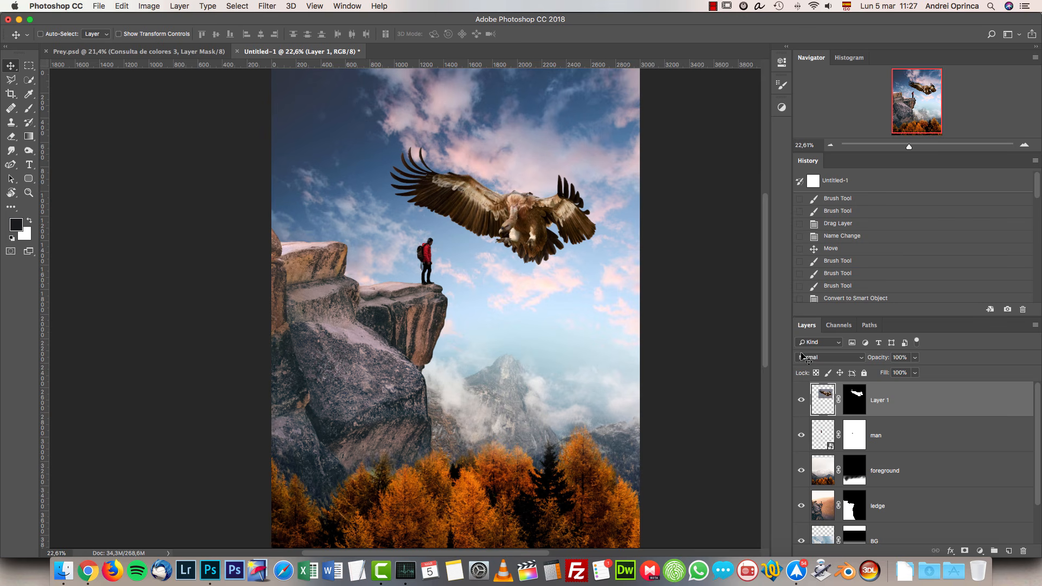
Rename the vulture layer in Untitled-1 as bird and hide it.
double_click(881, 401)
type("bird")
key("Return")
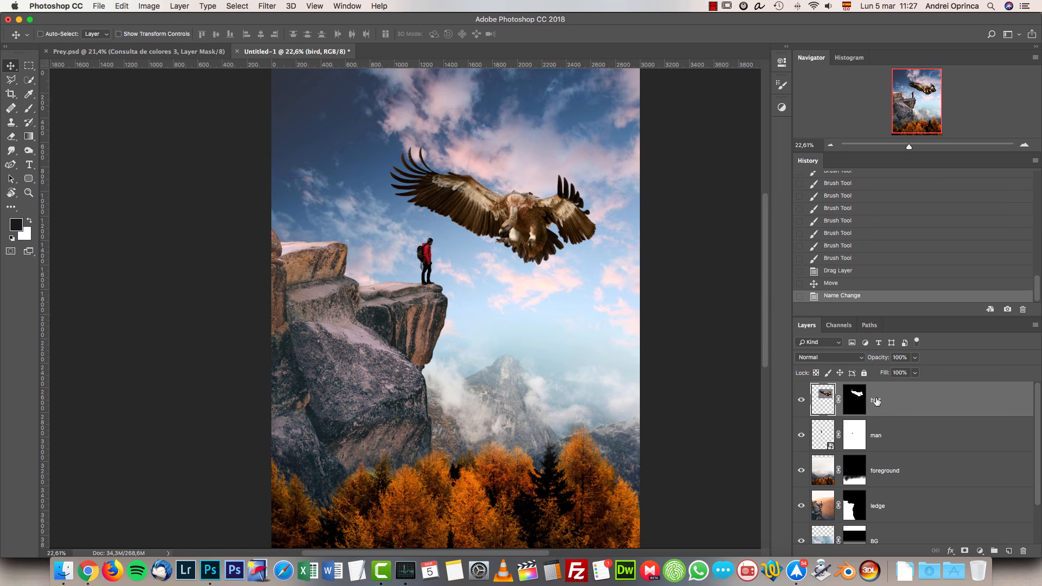
left_click(801, 401)
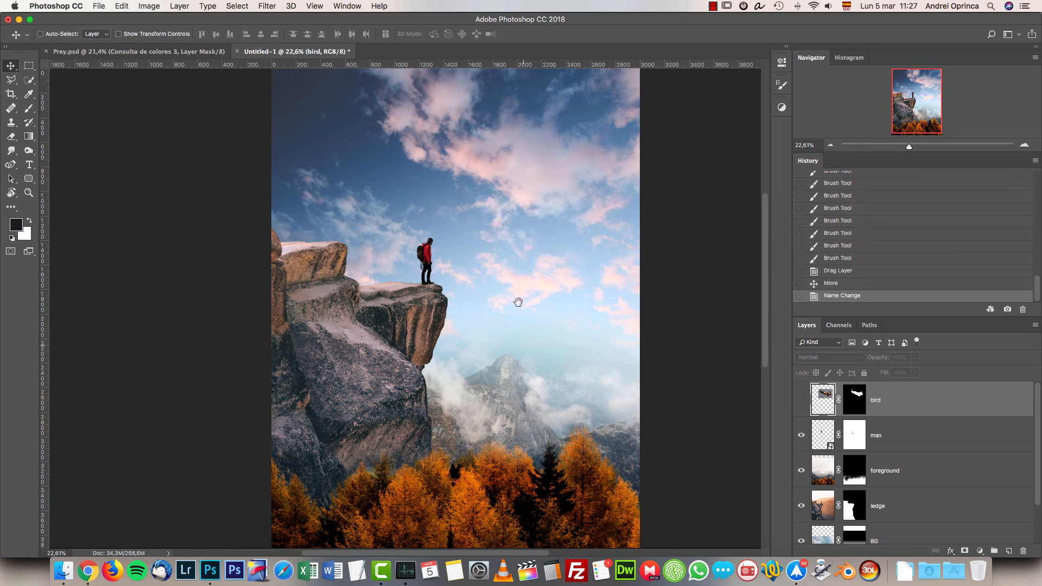
Convert the ledge layer to a smart object.
scroll(523, 282, "down", 2)
scroll(911, 433, "down", 2)
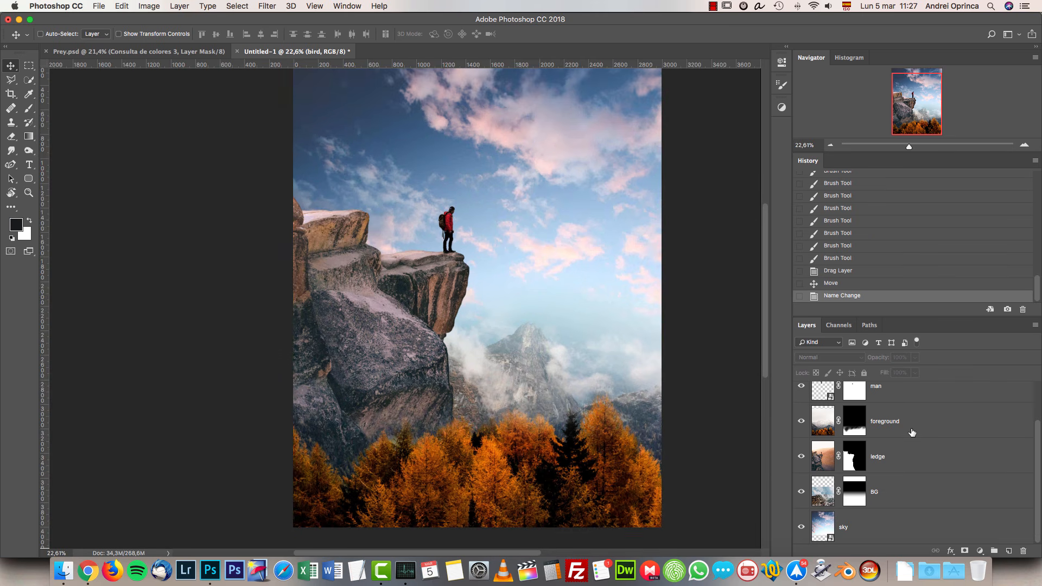
left_click(915, 467)
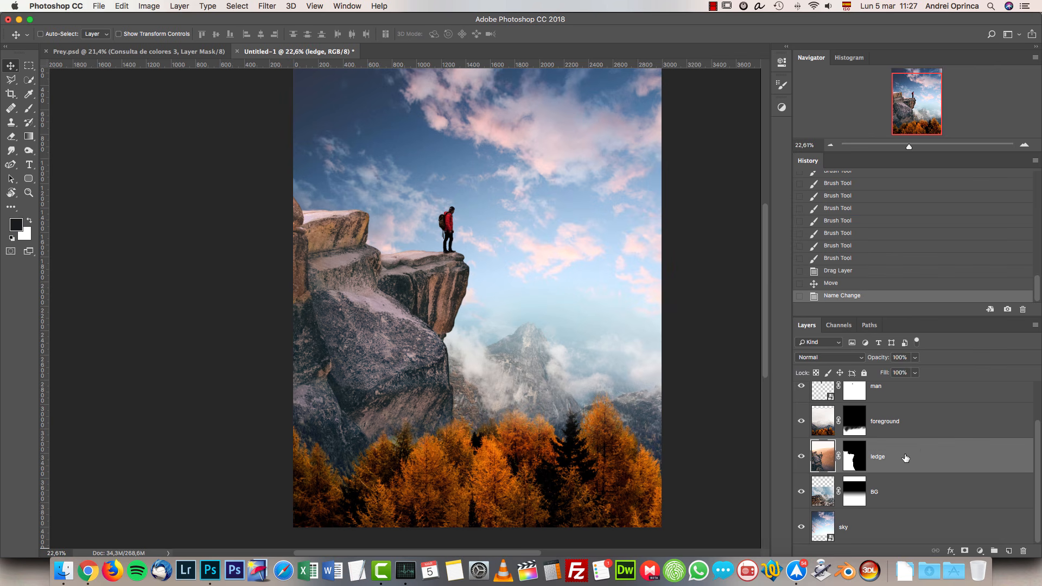
right_click(905, 457)
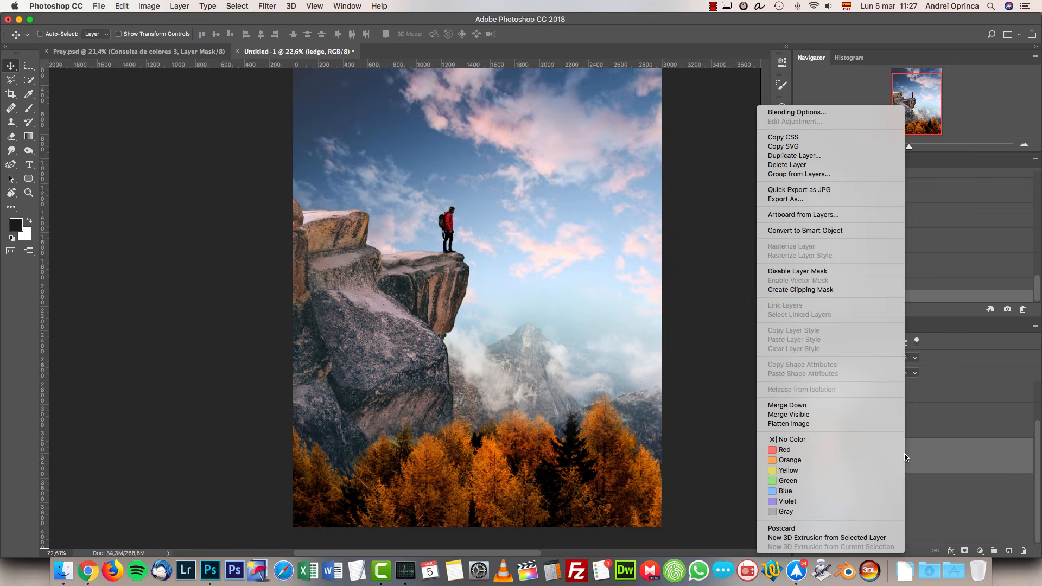
left_click(815, 230)
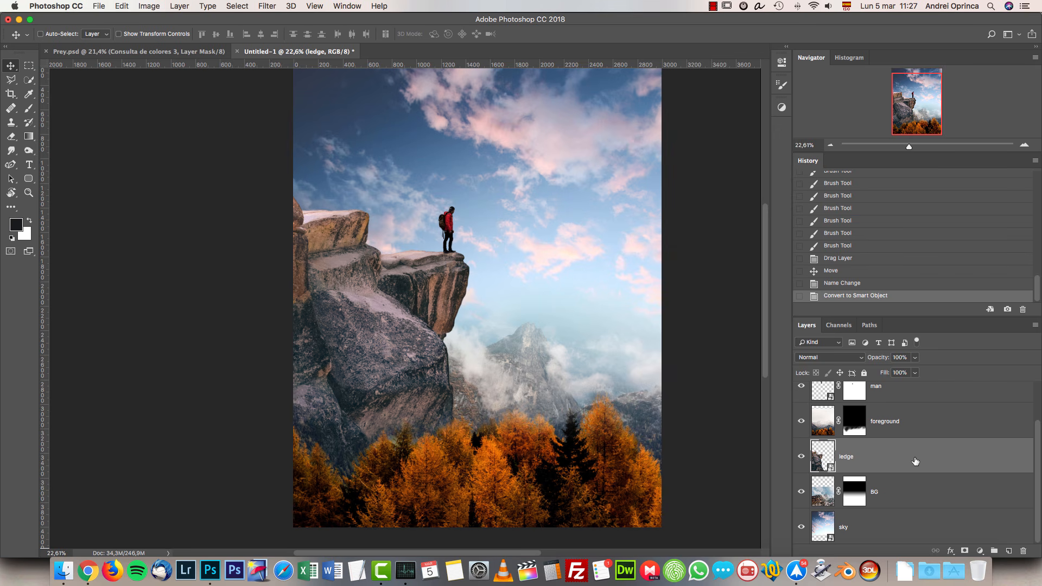
Apply a Levels adjustment to the ledge layer with midtone input 0,91 and white input 204.
scroll(940, 471, "up", 3)
scroll(911, 440, "down", 3)
key("super+l")
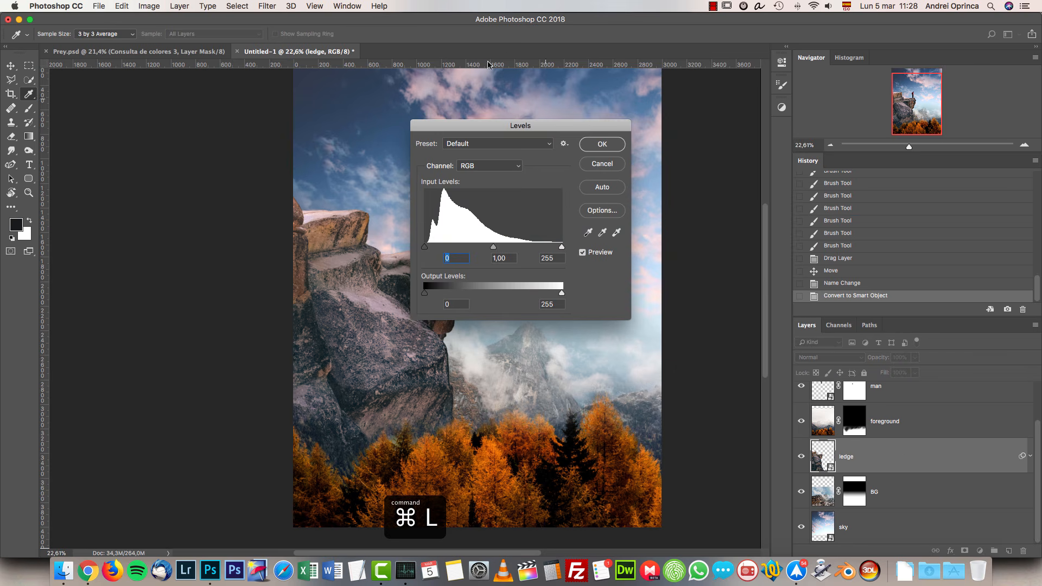
left_click_drag(545, 123, 788, 155)
key("Tab")
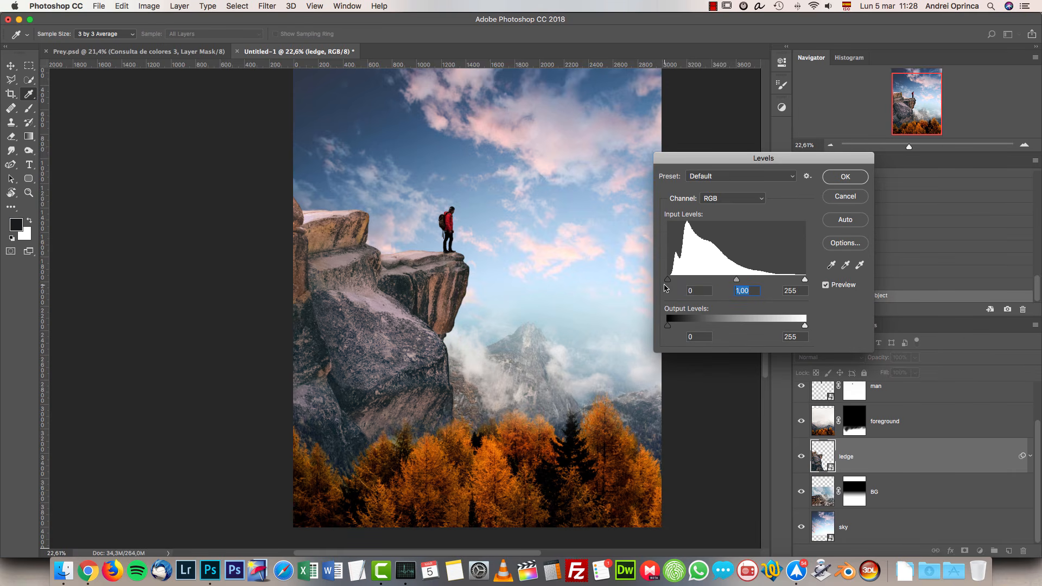
type("0,91")
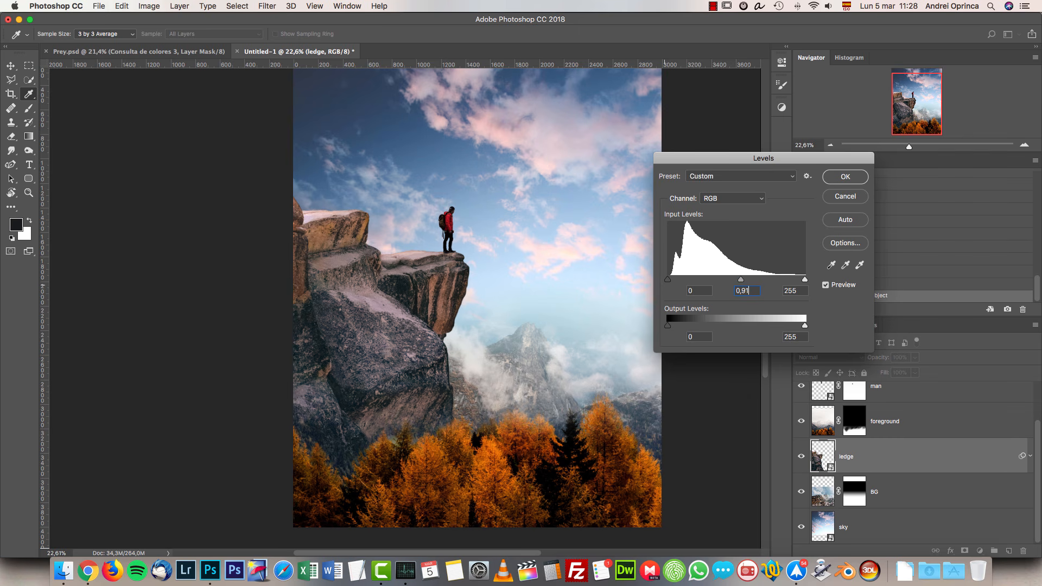
key("Tab")
type("204")
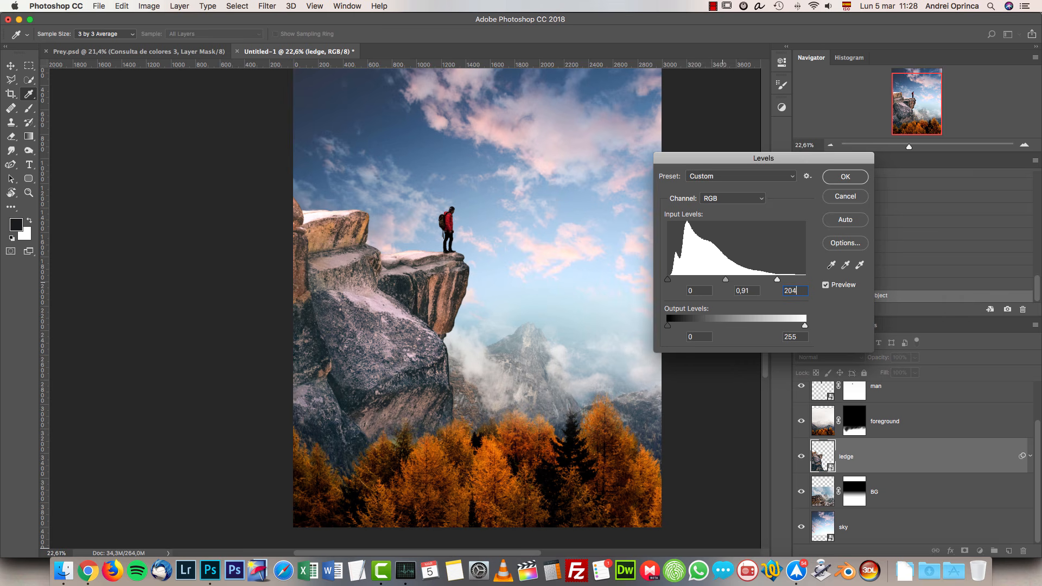
left_click(827, 180)
Compare the ledge with and without its smart filters by switching them and the Levels effect off and on.
left_click(1030, 456)
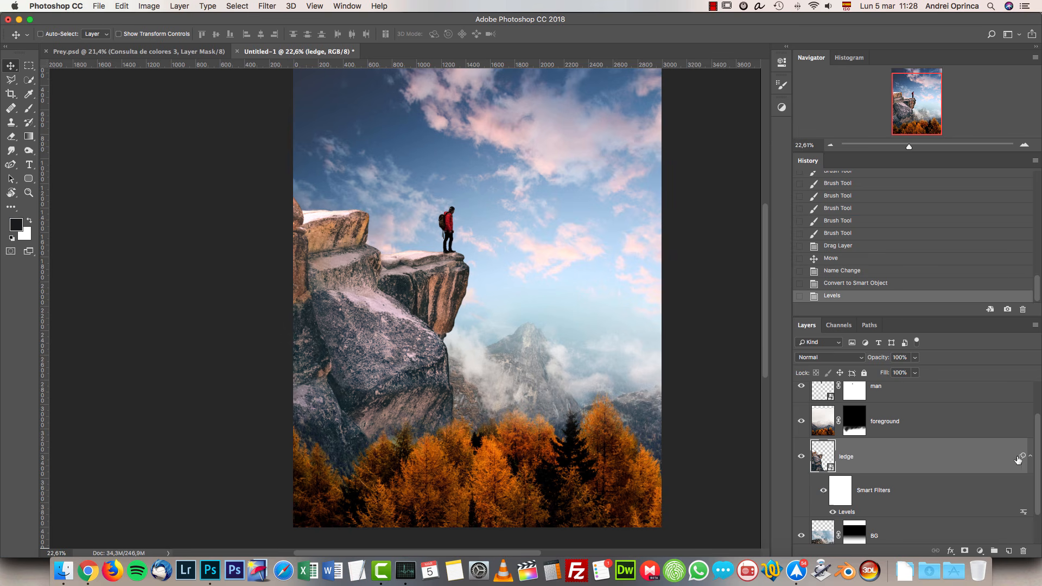
left_click(824, 490)
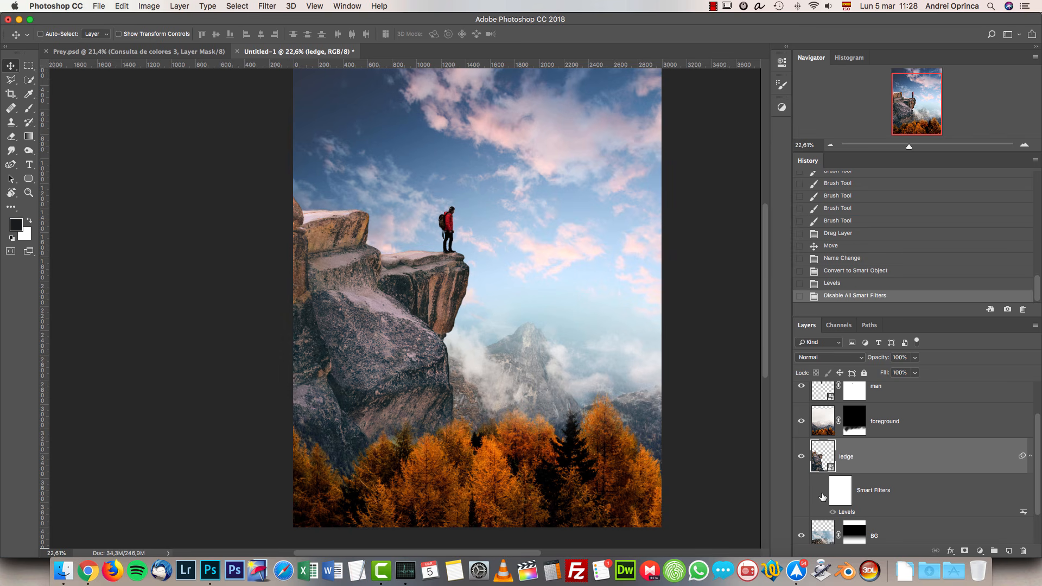
left_click(824, 490)
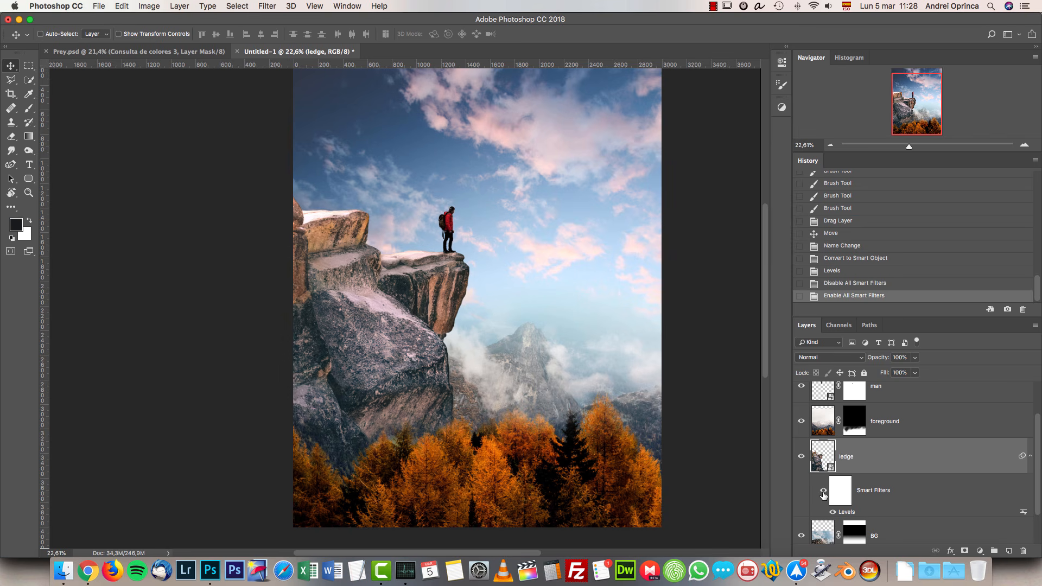
left_click(1031, 457)
left_click(1032, 458)
left_click(834, 513)
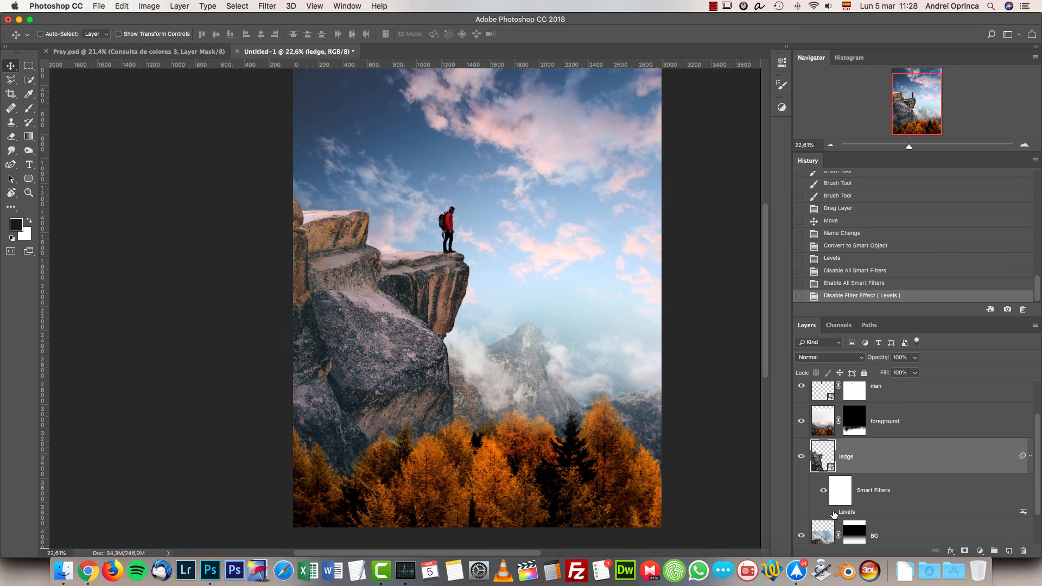
left_click(833, 512)
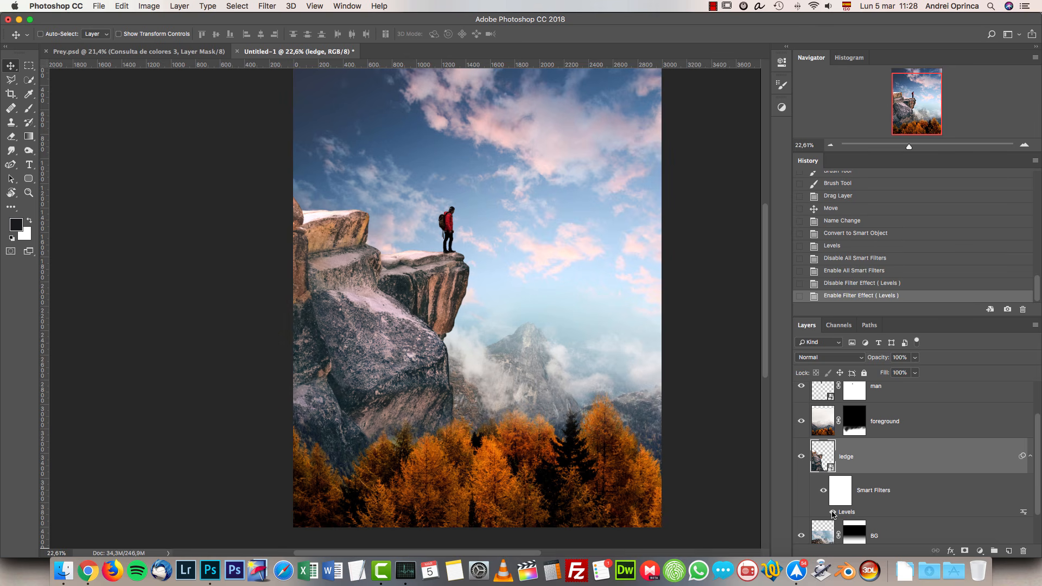
Examine the blend modes available for the ledge layer's Levels filter, then leave without changing them.
double_click(1023, 514)
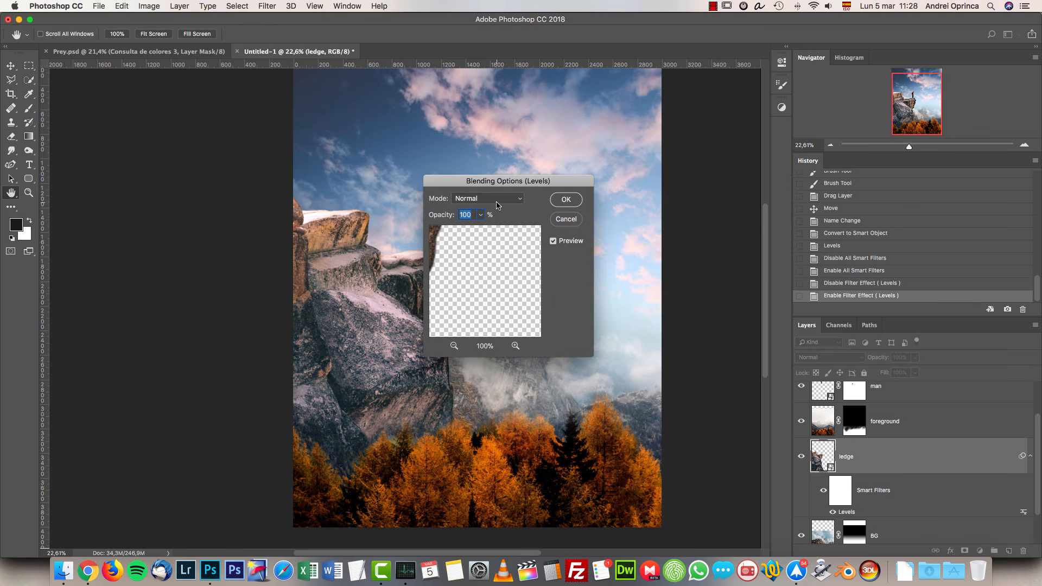
left_click(521, 200)
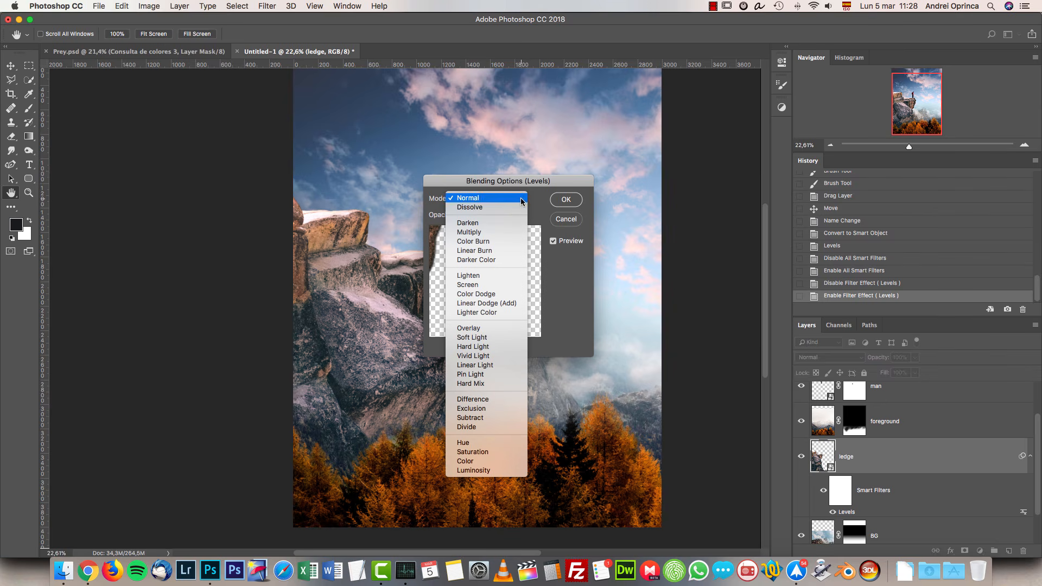
left_click(571, 225)
left_click(573, 219)
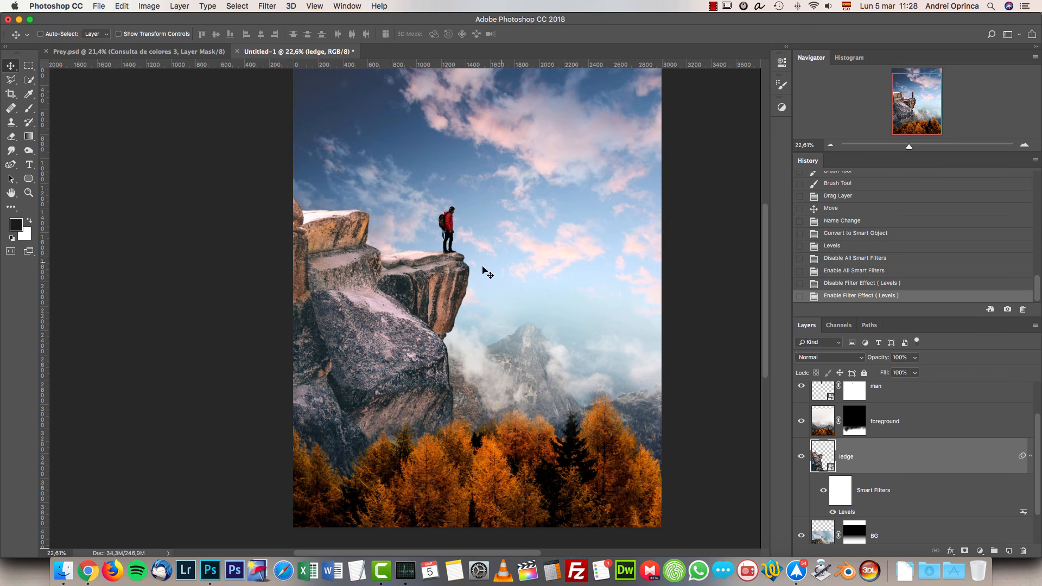
Open the Shadows/Highlights adjustment for the man layer with the man in close view.
key("super+1")
left_click_drag(512, 346, 516, 489)
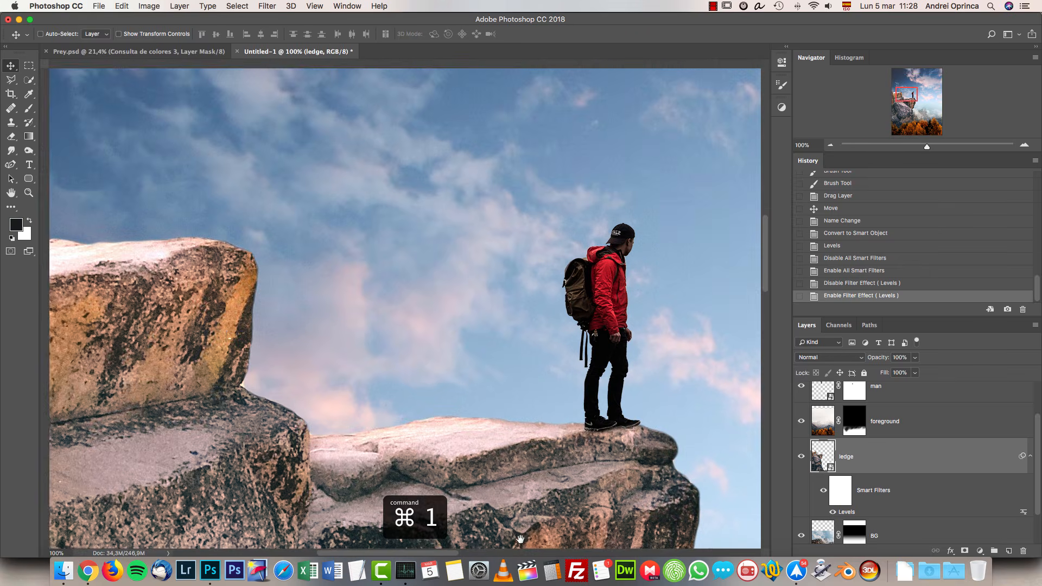
left_click_drag(492, 413, 356, 344)
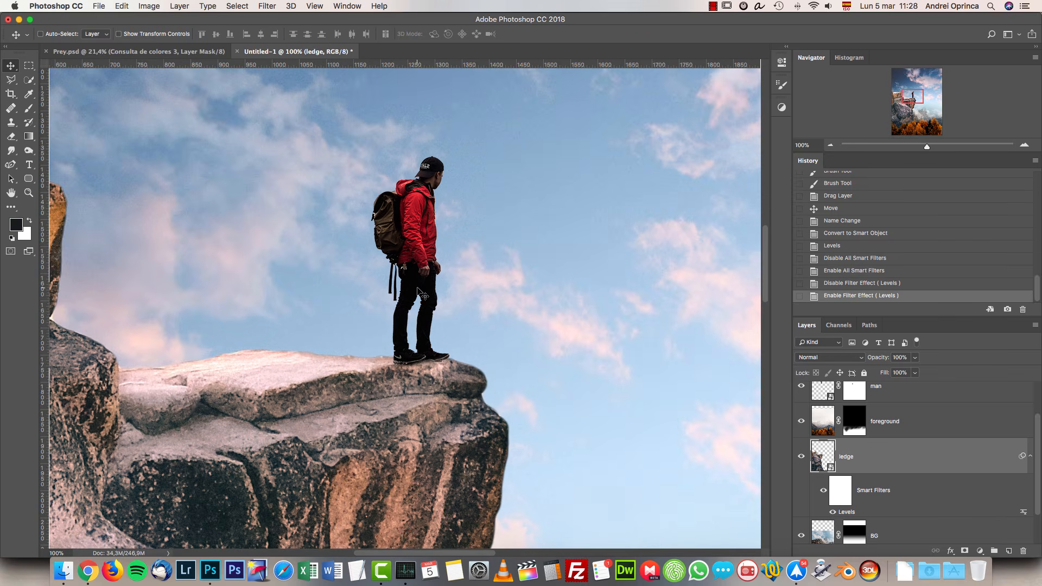
scroll(437, 294, "down", 10)
scroll(444, 300, "up", 10)
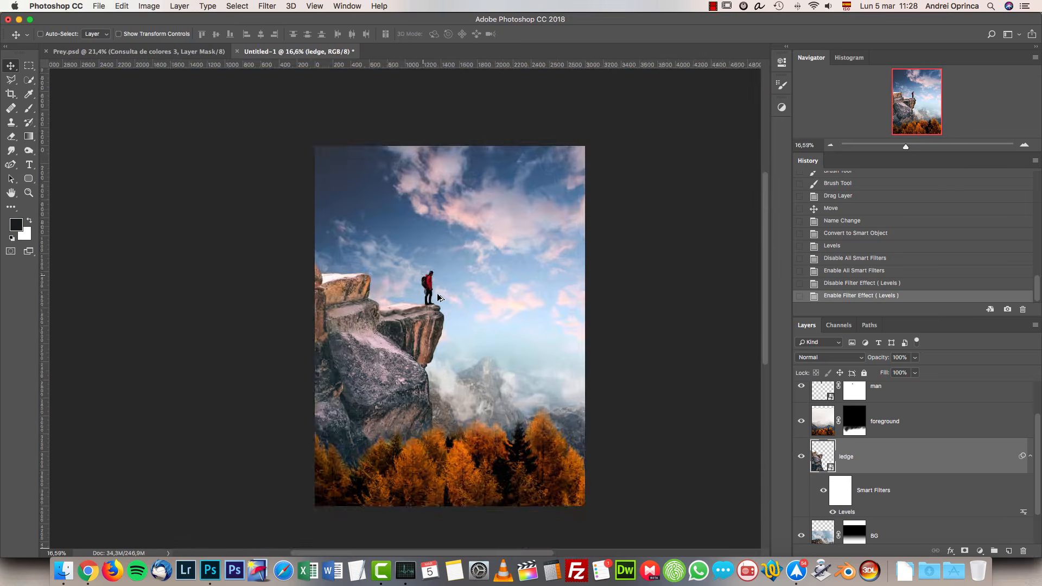
left_click_drag(447, 248, 519, 312)
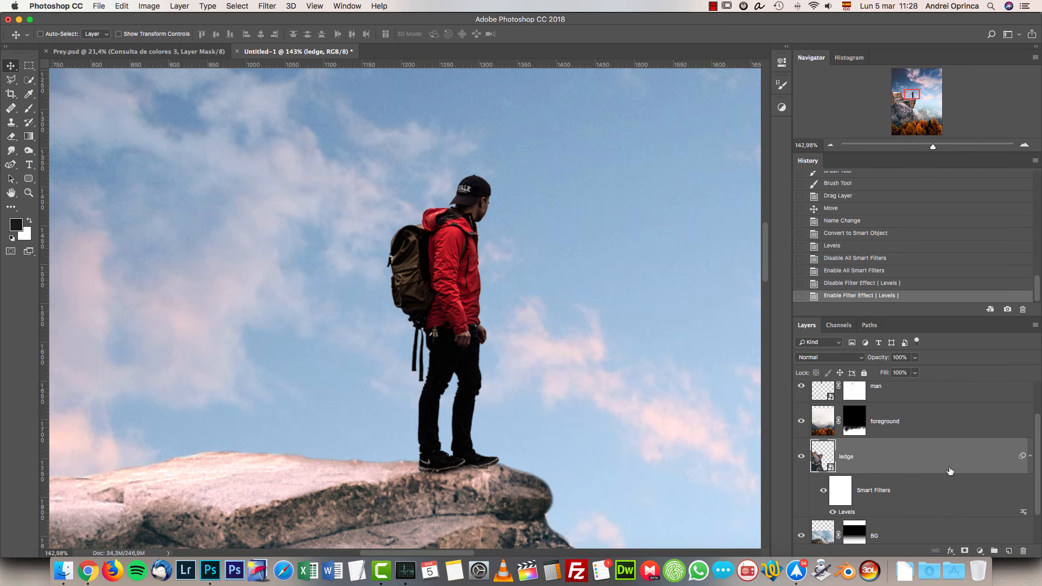
scroll(950, 470, "up", 2)
left_click(921, 437)
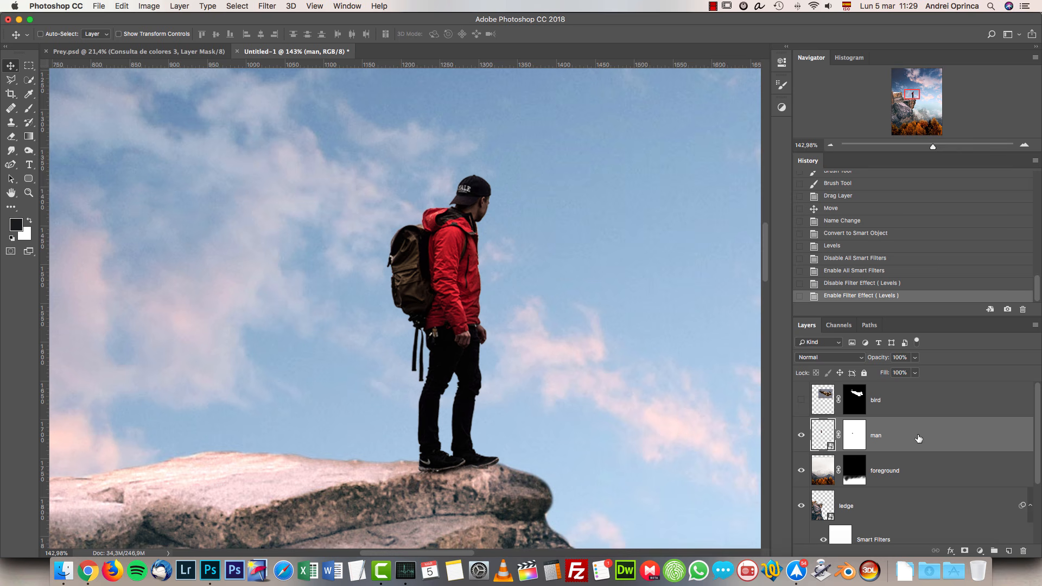
left_click_drag(650, 401, 621, 410)
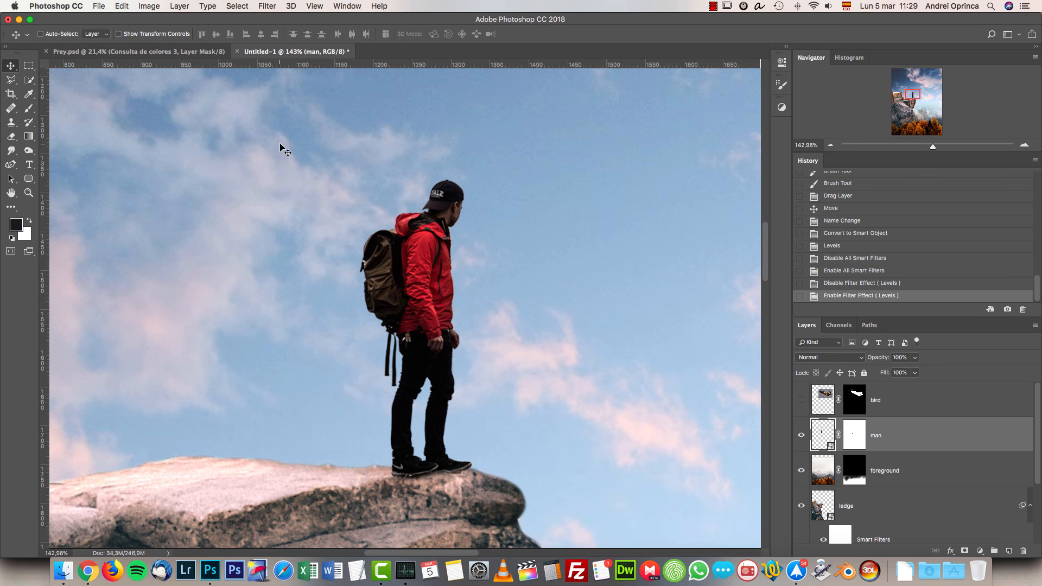
left_click(156, 7)
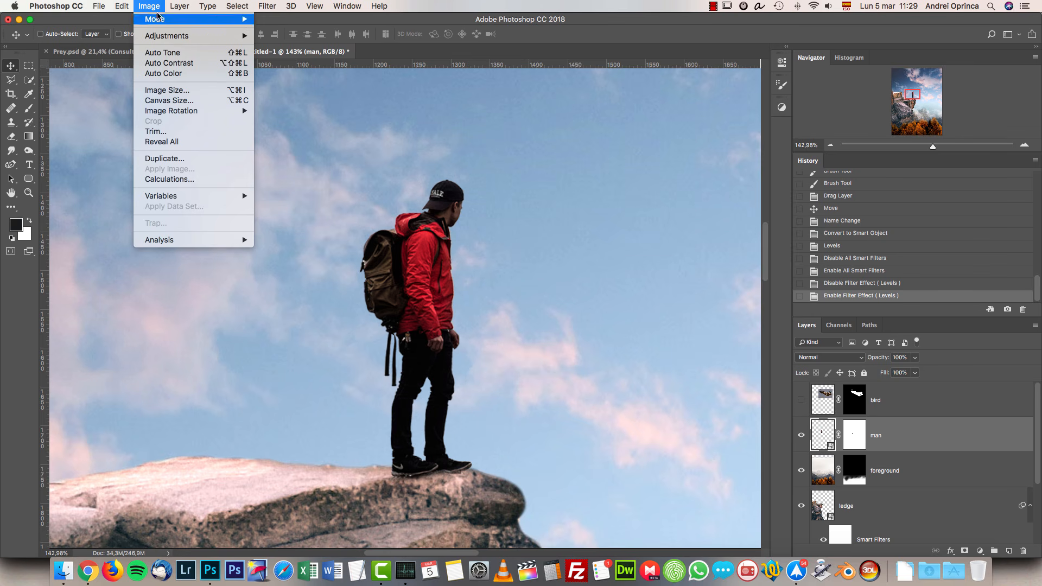
mouse_move(191, 36)
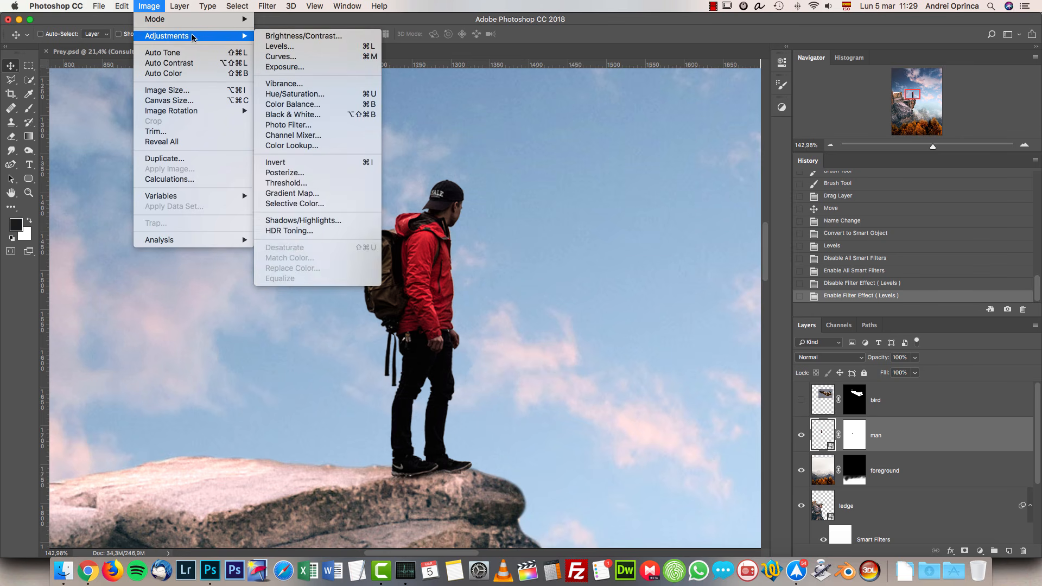
left_click(307, 223)
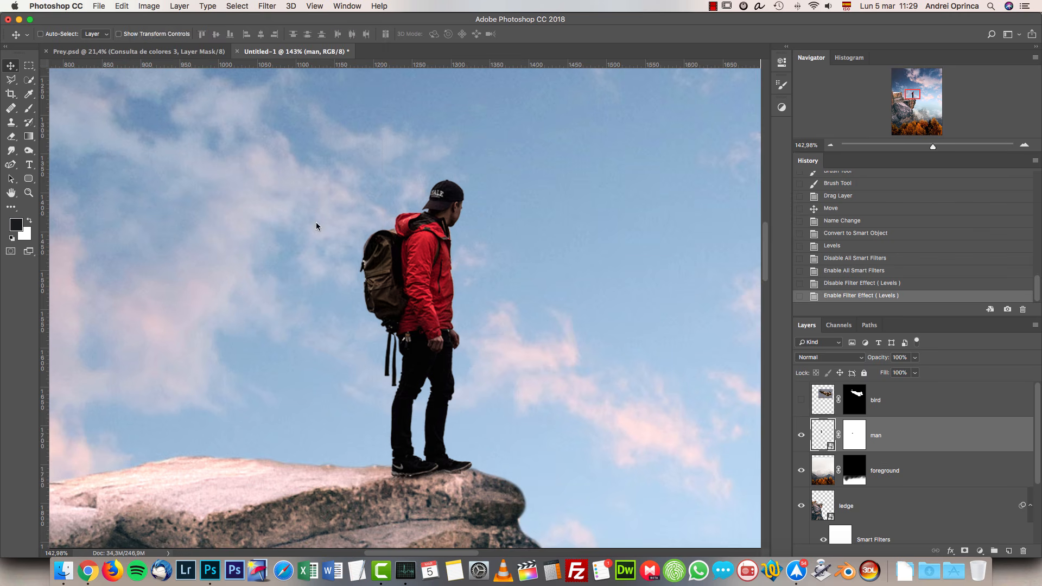
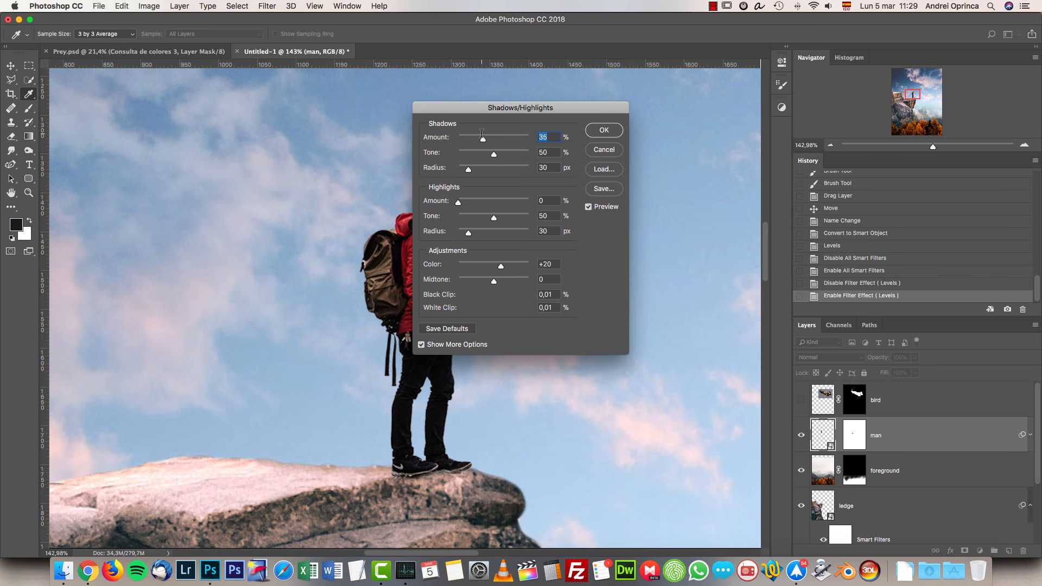
Set the man's shadows to amount 54%, tone 85% and radius 83 px in the full Shadows/Highlights options.
left_click_drag(585, 106, 657, 105)
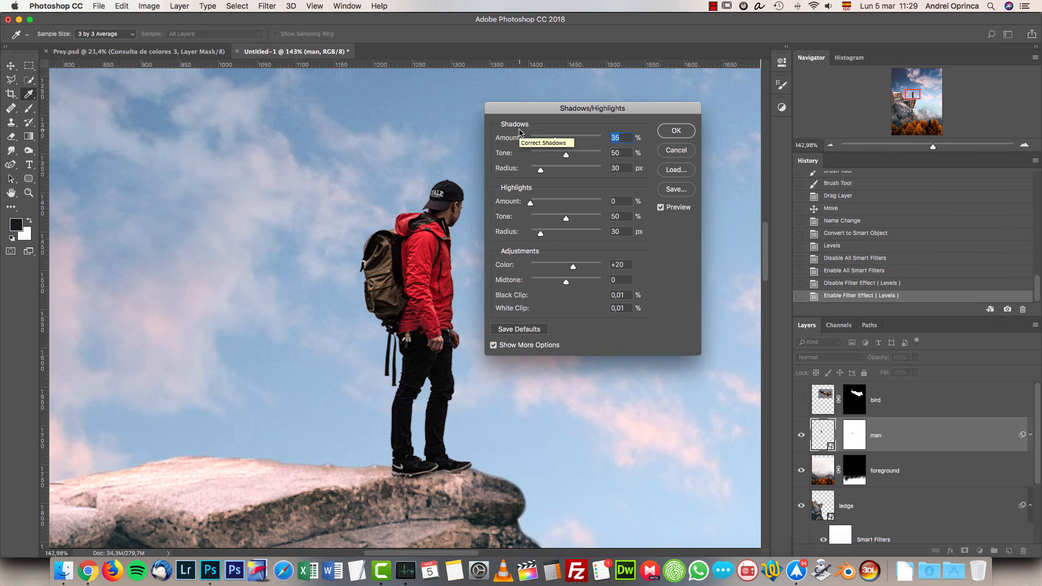
left_click(499, 348)
left_click(494, 207)
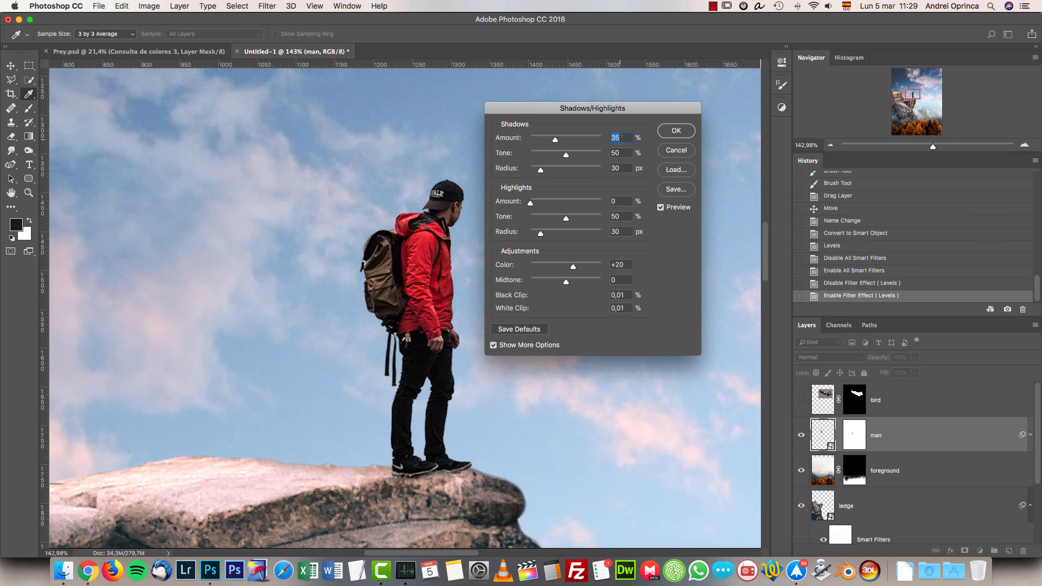
type("54")
key("Tab")
type("85")
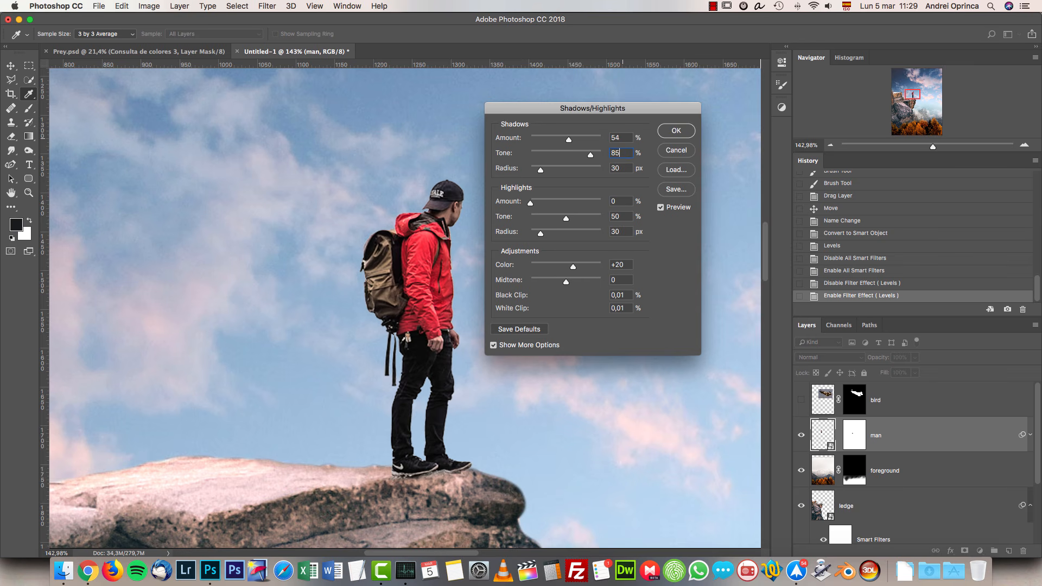
type("83")
Set the man's highlights to amount 27% and tone 50%, and the color adjustment to 0.
key("Tab")
type("27")
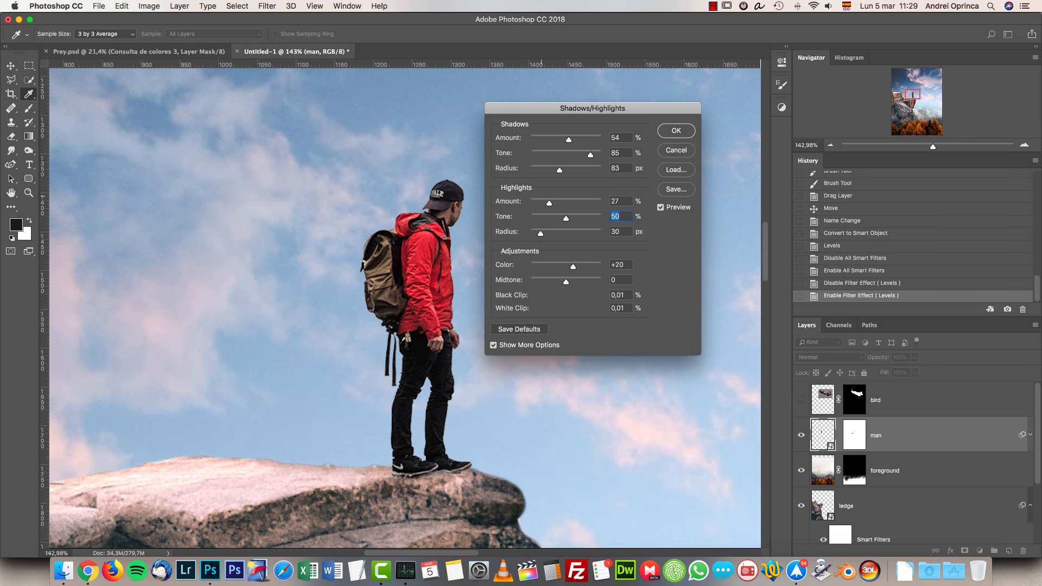
type("50")
key("Tab")
type("0")
Compare the man before and after the Shadows/Highlights adjustment by switching its preview off and on.
left_click_drag(586, 106, 661, 114)
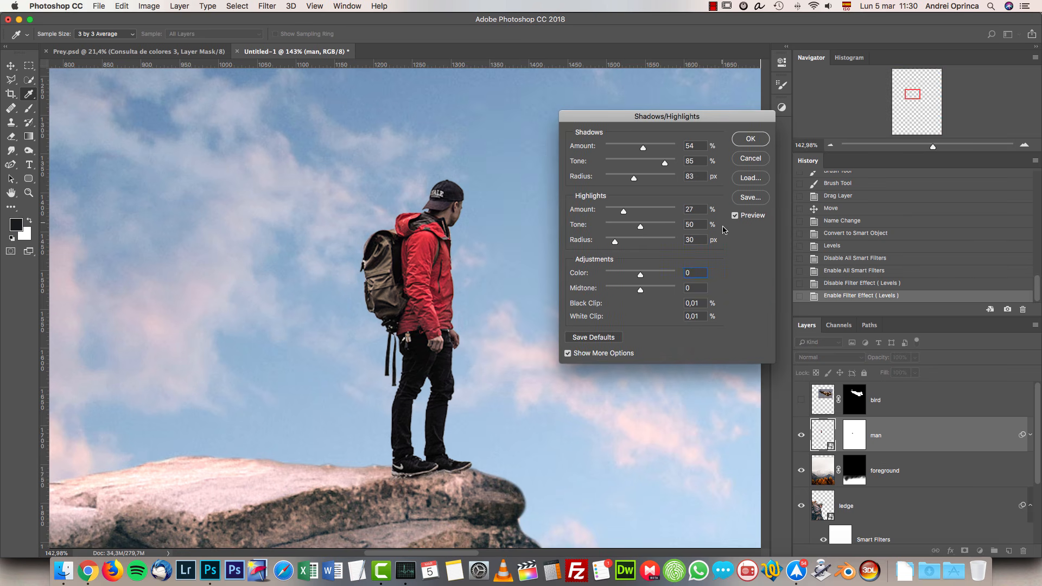
left_click(735, 215)
left_click(735, 216)
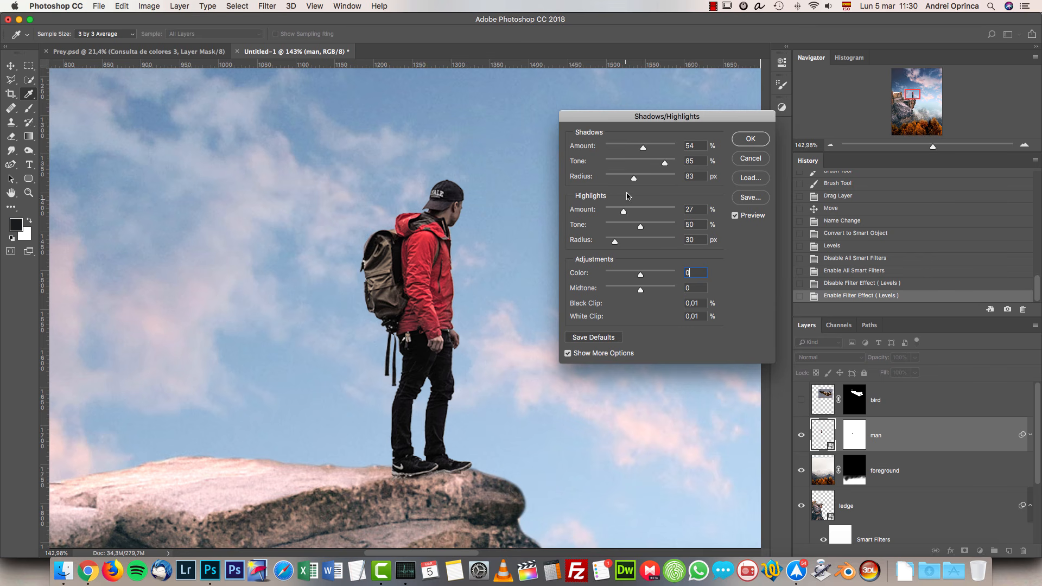
Set the Shadows/Highlights filter's highlights amount to 23% and apply it to the man layer.
left_click_drag(624, 211, 619, 242)
left_click(567, 353)
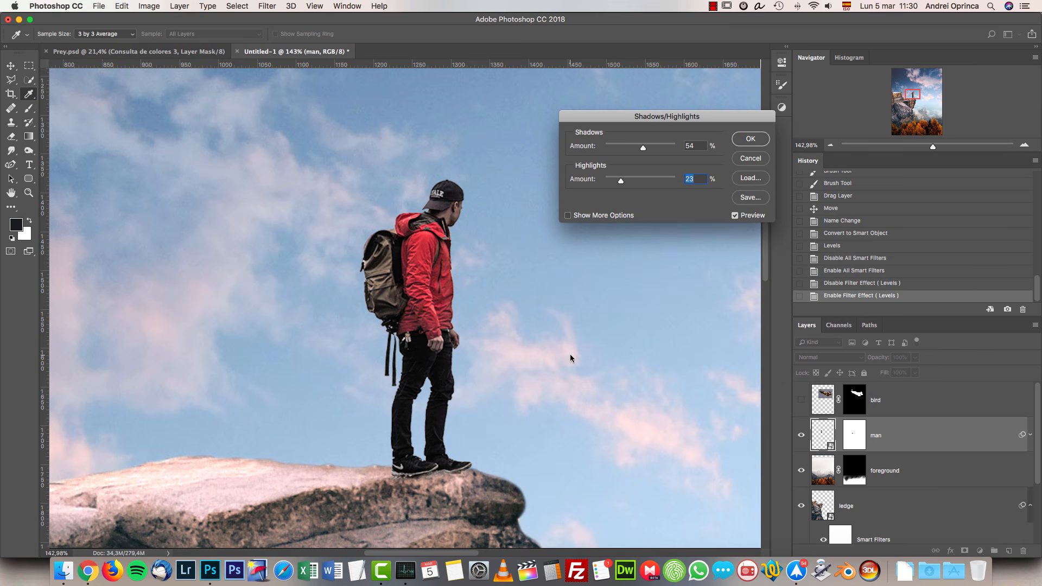
left_click(735, 216)
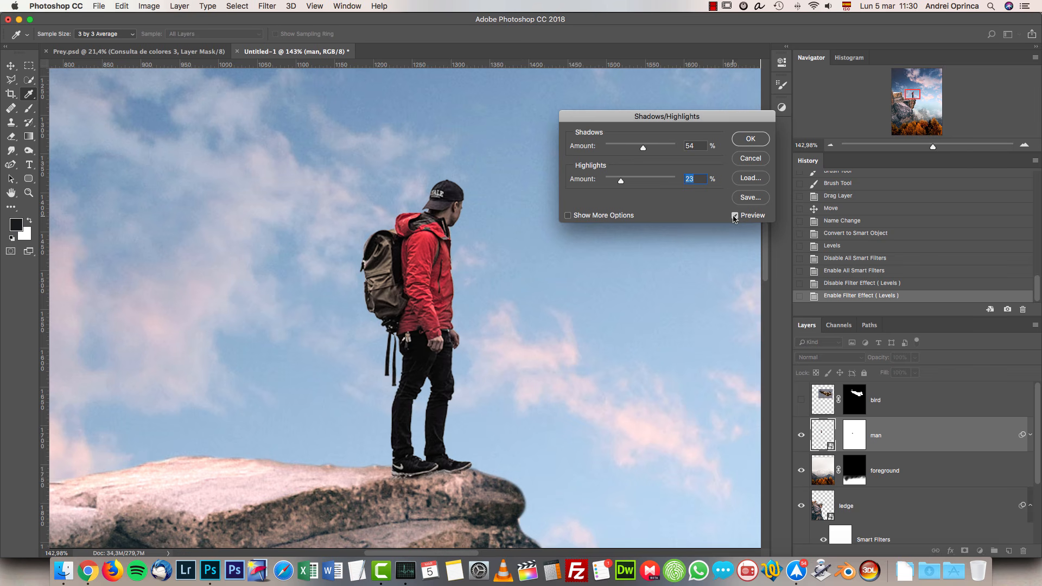
left_click(748, 140)
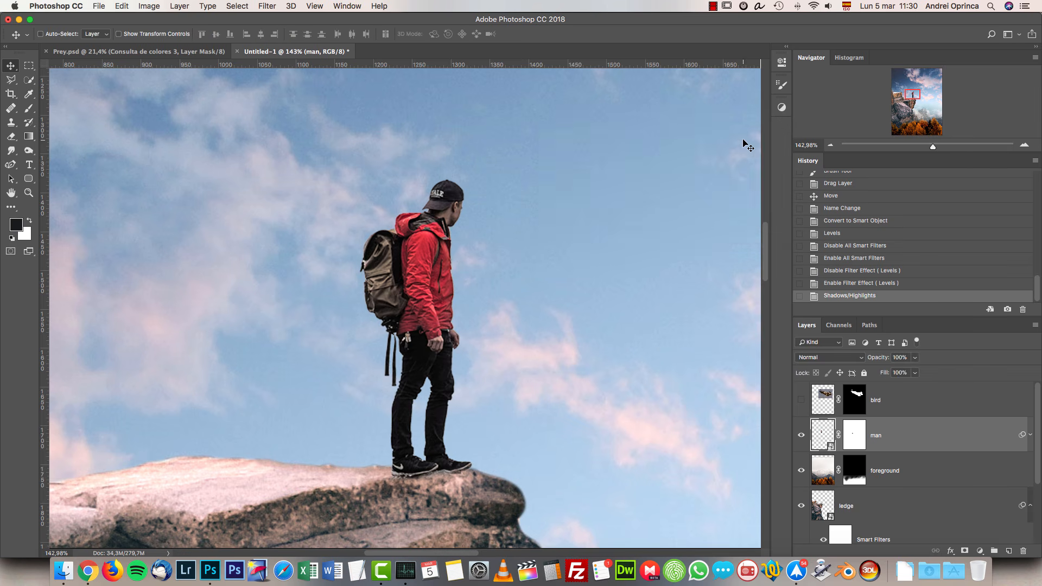
Add an Inner Shadow effect to the man layer and compare the man with the effect off and on.
key("super+0")
scroll(568, 233, "up", 10)
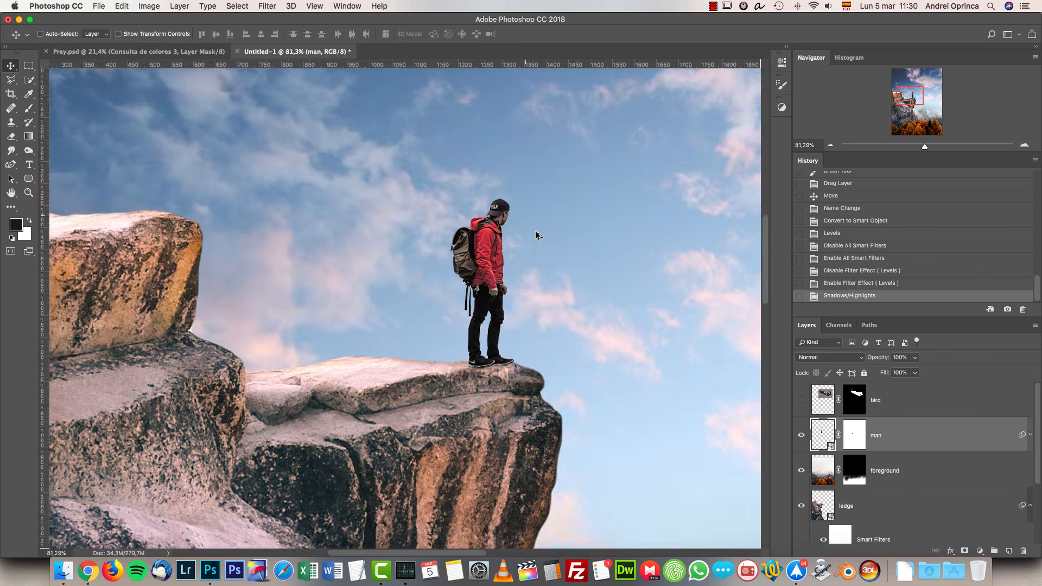
scroll(427, 302, "down", 4)
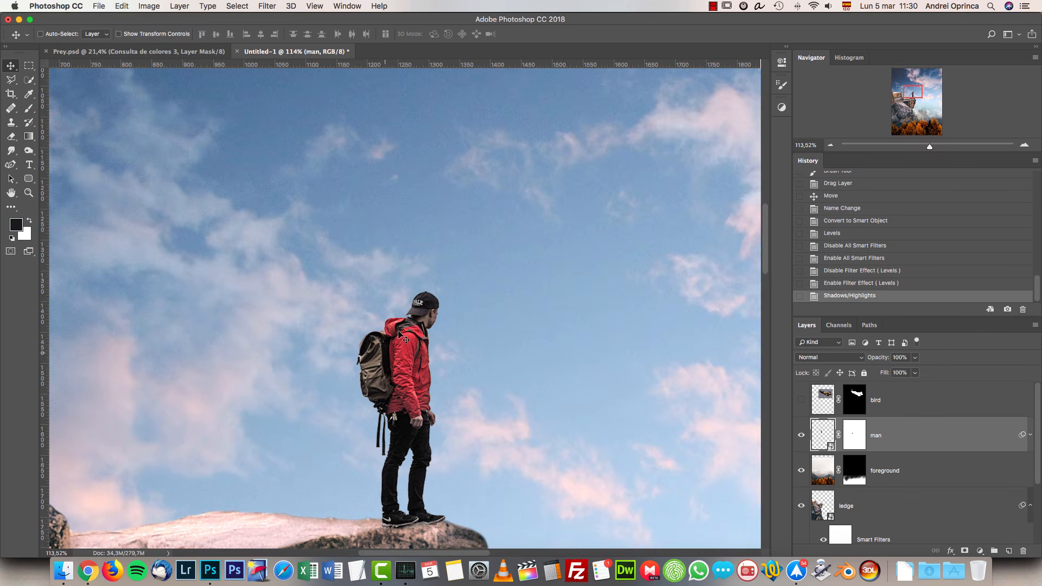
scroll(458, 418, "down", 1)
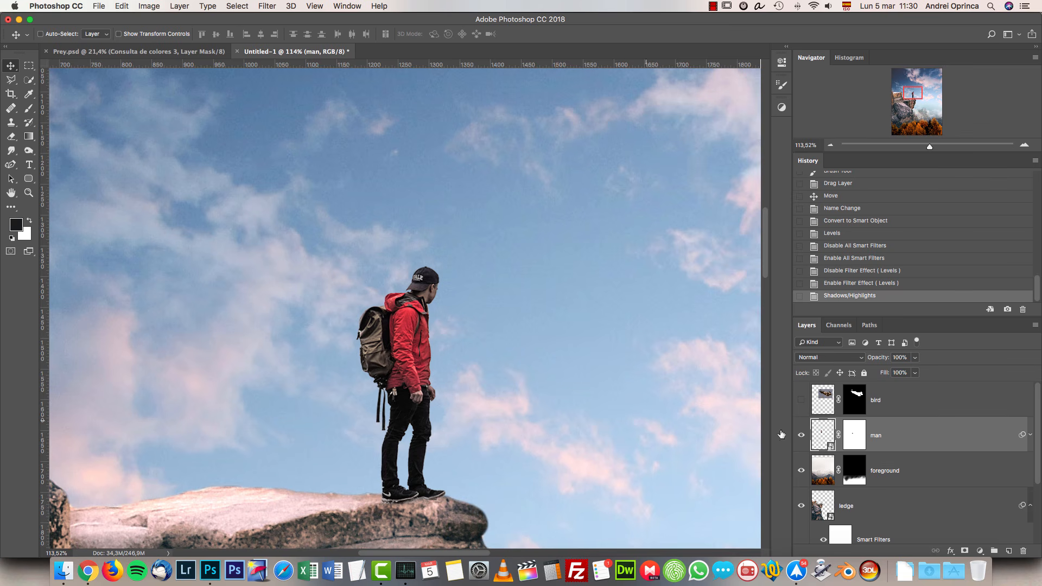
double_click(974, 440)
mouse_move(784, 134)
left_mouse_down()
mouse_move(709, 124)
mouse_move(765, 131)
left_mouse_up()
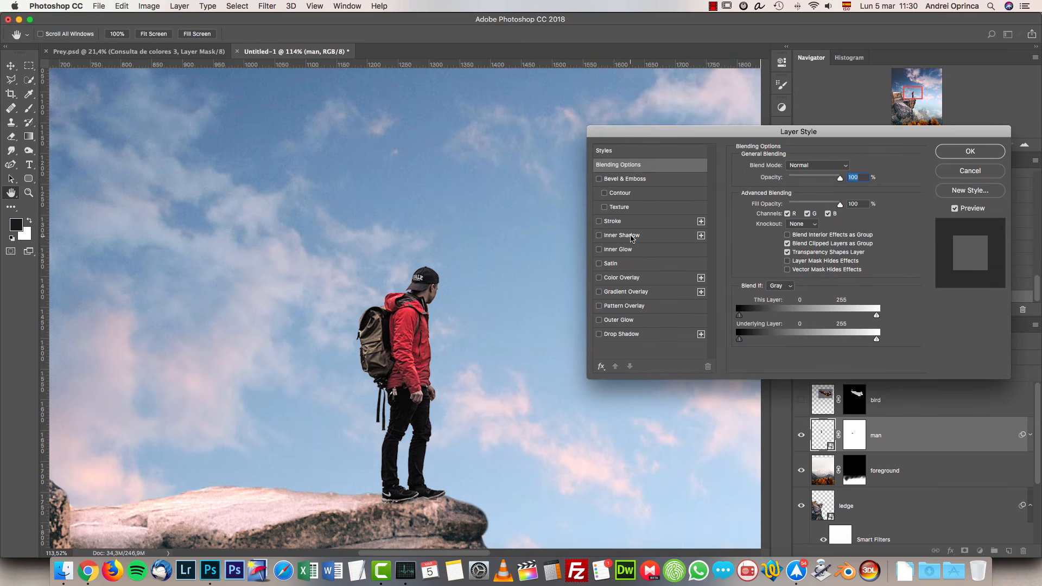
left_click(622, 235)
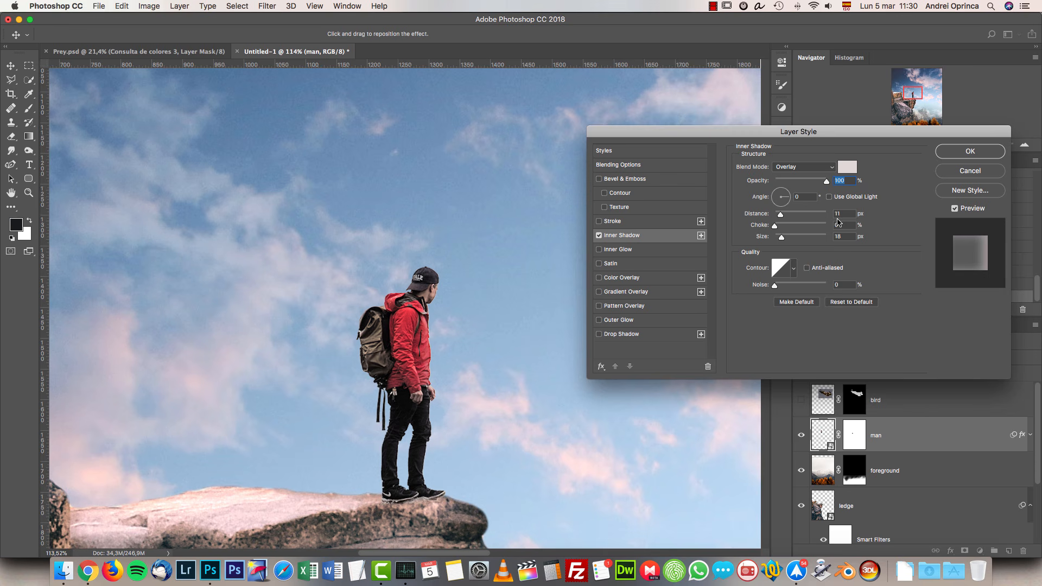
left_click_drag(789, 201, 795, 197)
left_click(600, 237)
left_click(600, 236)
left_click(600, 236)
left_click(599, 236)
left_click(598, 236)
Set the inner shadow's opacity to 82% and its colour to a slightly darker pink, keeping the Overlay blend mode.
left_click_drag(826, 183, 819, 185)
left_click(797, 168)
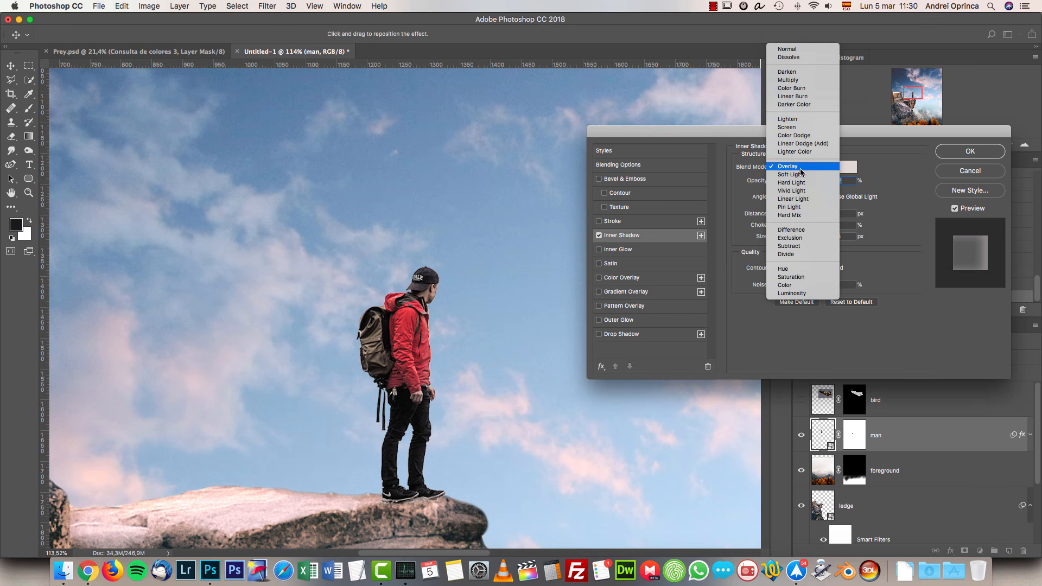
left_click(849, 167)
left_click_drag(728, 198, 731, 193)
key("Return")
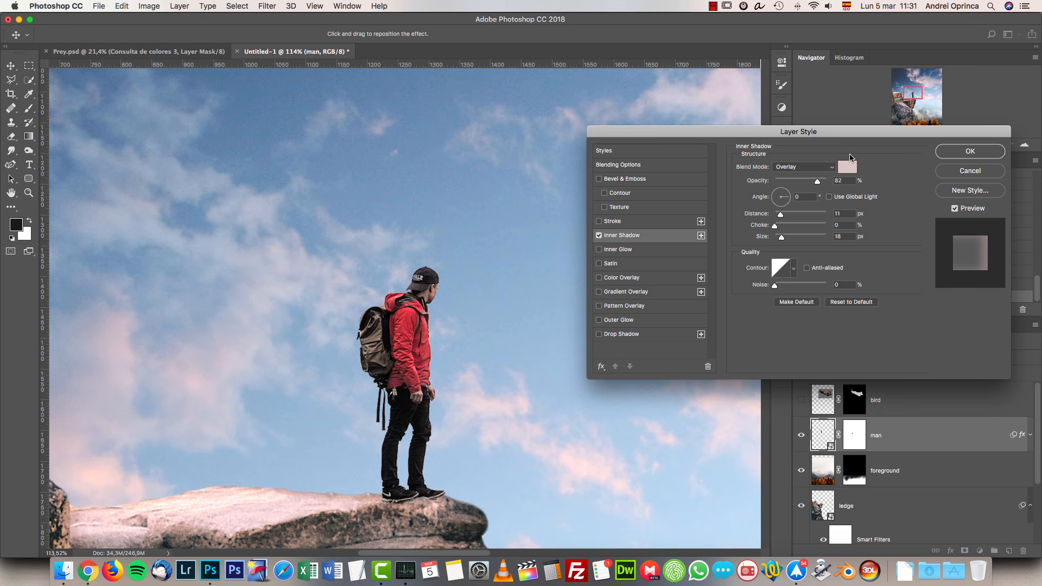
left_click(848, 168)
left_click(978, 169)
Set both the distance and the size of the man's inner shadow to 10 px.
left_click(840, 214)
left_click_drag(782, 239, 779, 240)
type("10")
left_click(792, 212)
Enable a Gradient Overlay effect on the man layer.
left_click(624, 292)
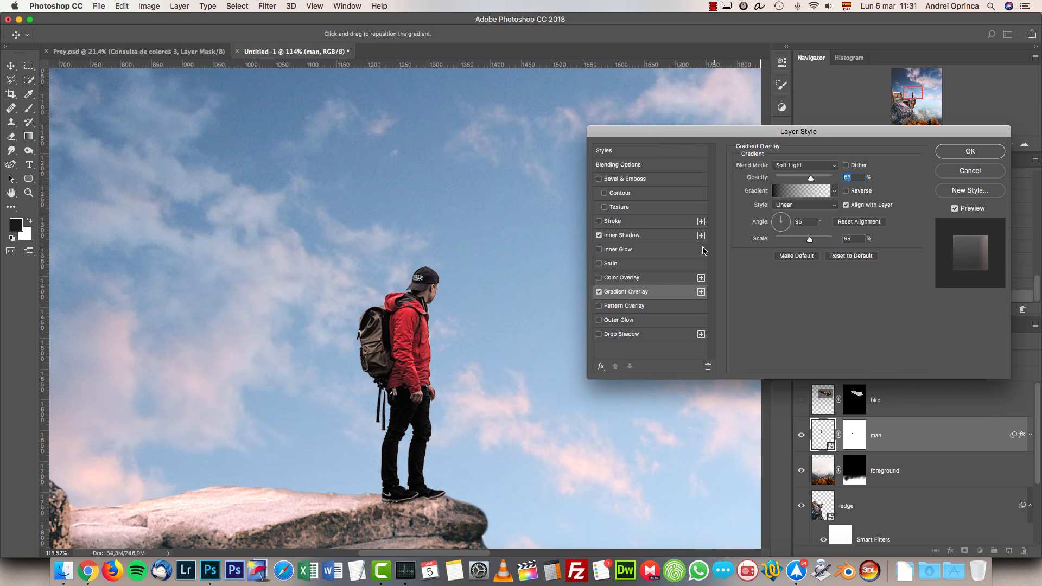
left_click_drag(709, 131, 656, 113)
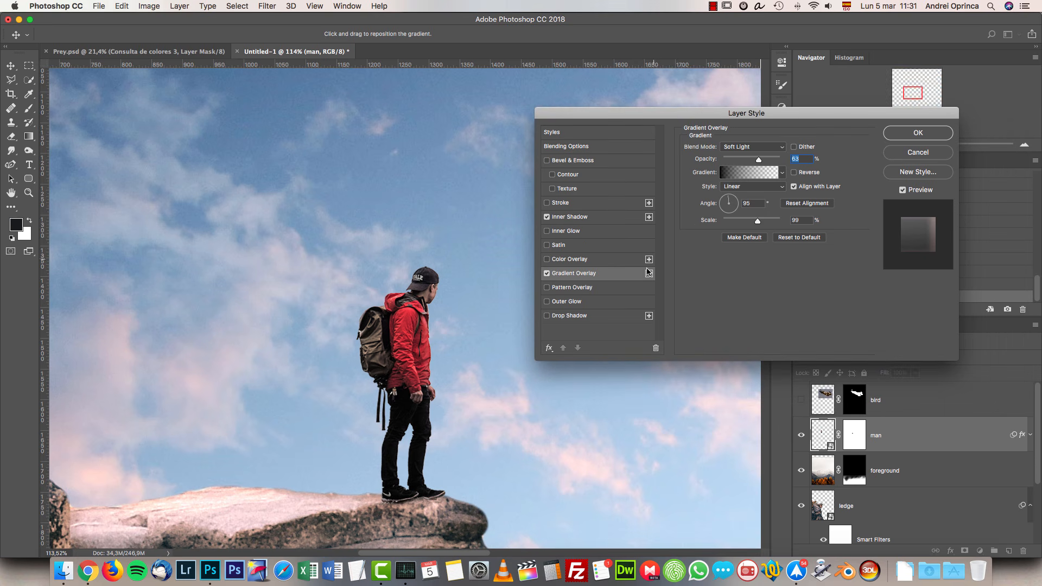
left_click(648, 217)
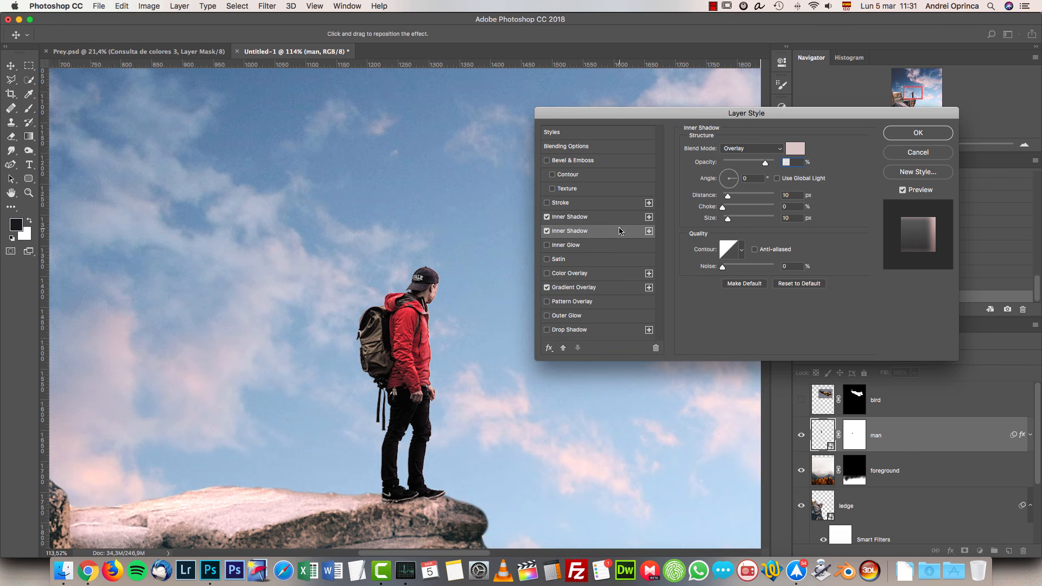
left_click(656, 348)
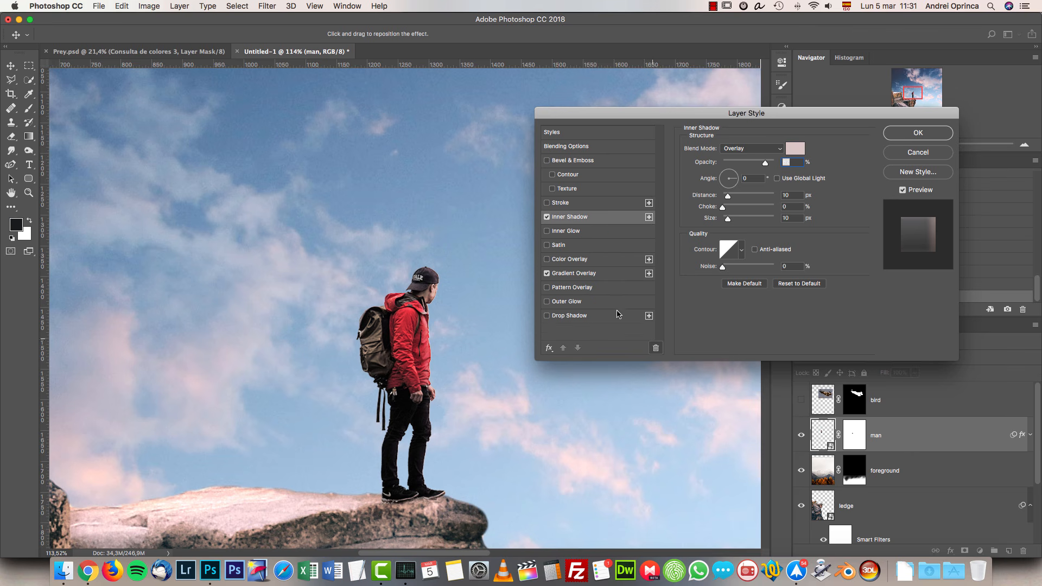
left_click(586, 274)
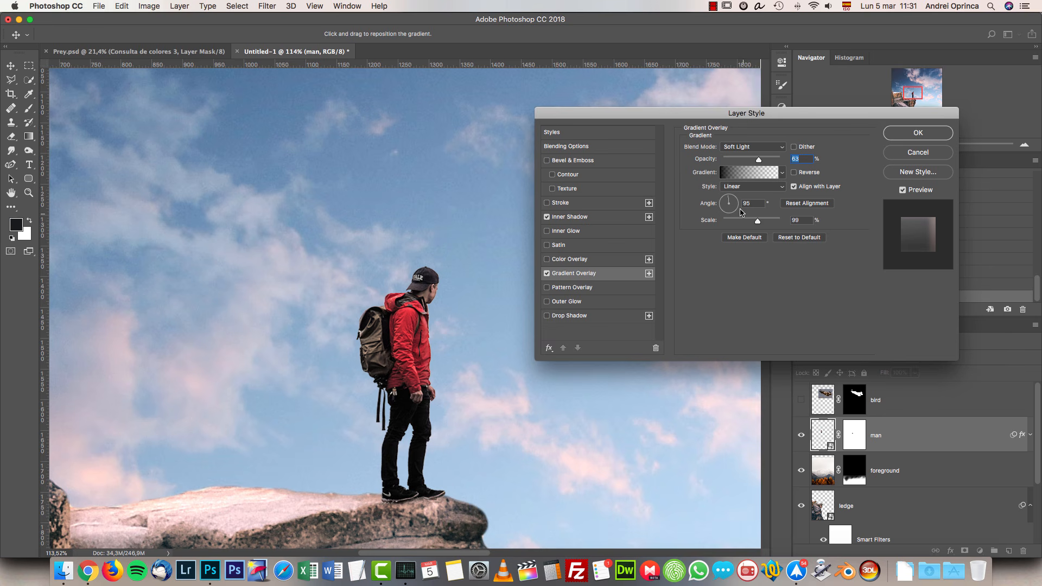
left_click(586, 218)
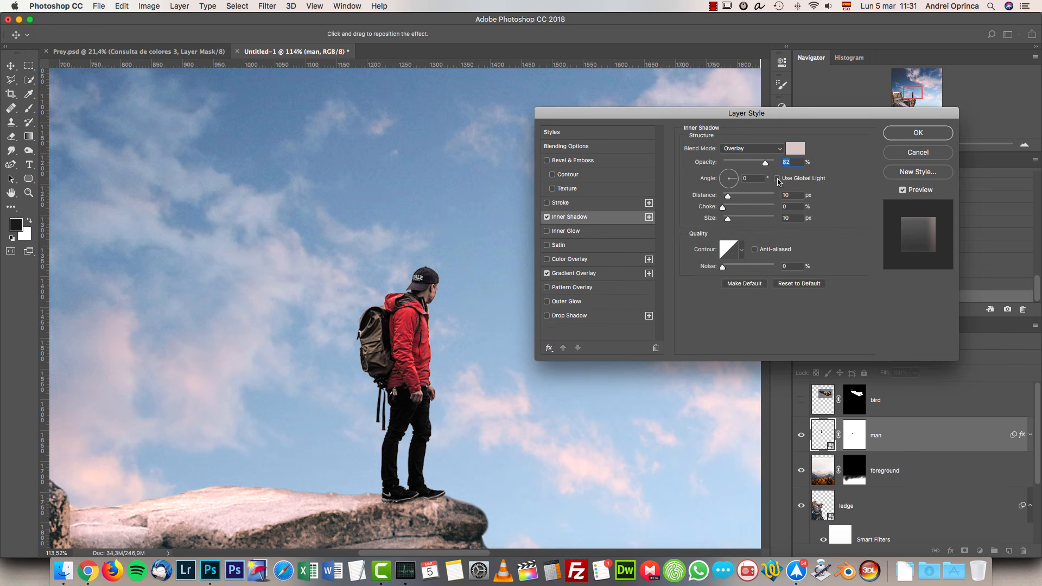
Set the gradient overlay's angle to 0° and choose the Foreground to Transparent preset, keeping Soft Light blending.
left_click(574, 277)
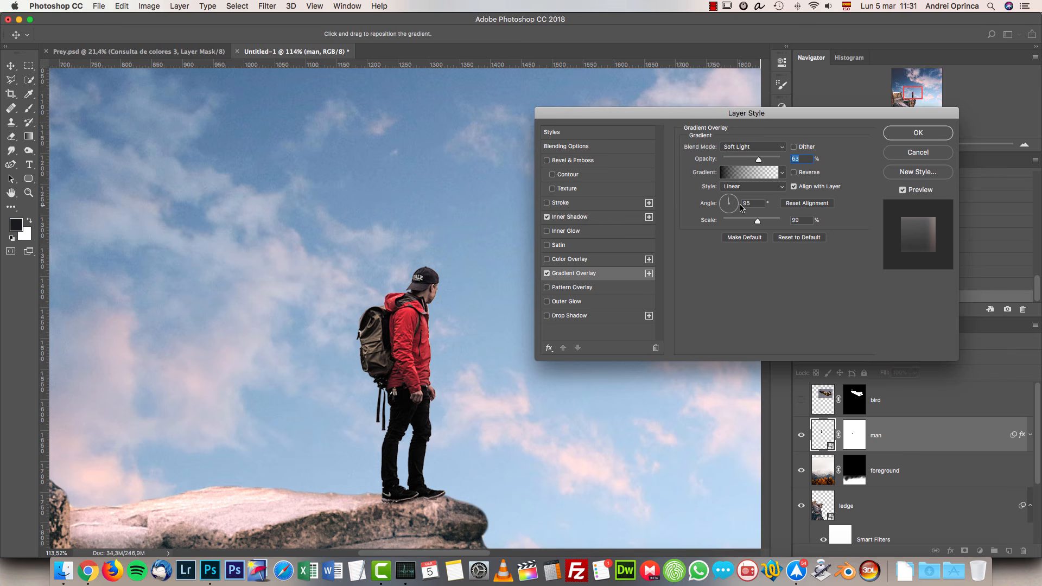
left_click_drag(735, 205, 790, 204)
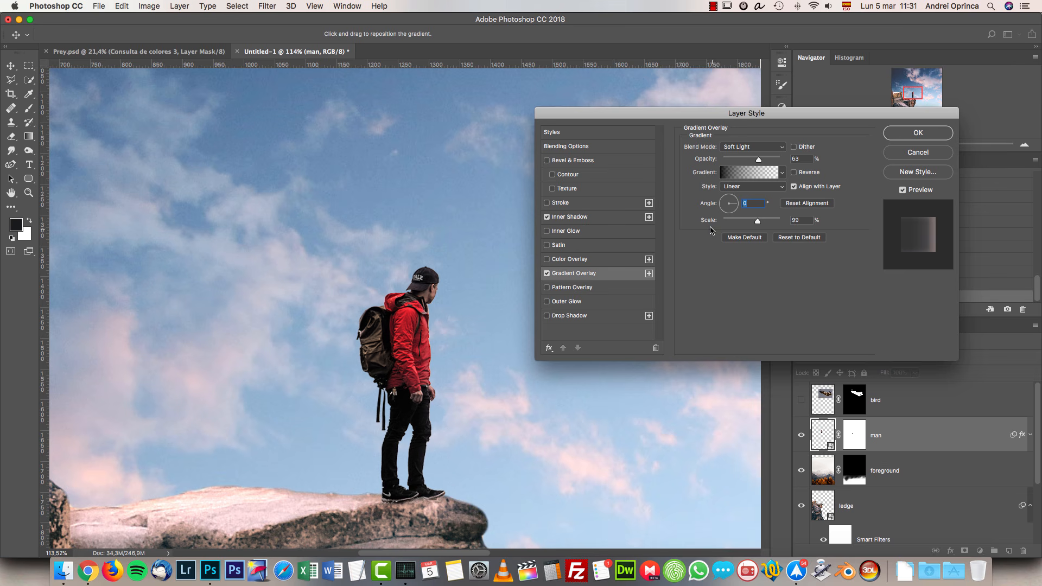
left_click(752, 147)
left_click(752, 147)
left_click(741, 173)
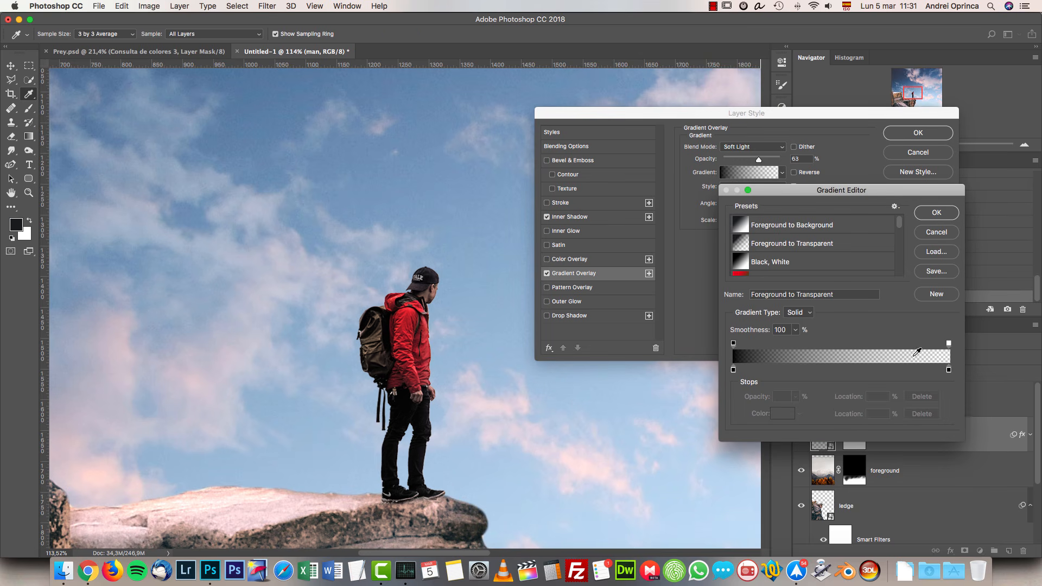
left_click(753, 245)
left_click(945, 214)
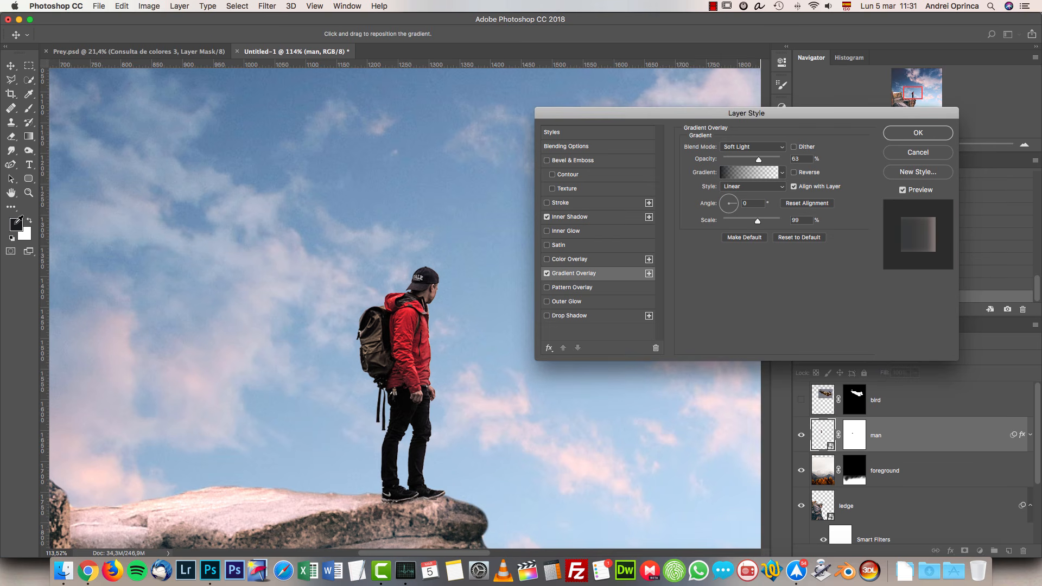
left_click(747, 178)
scroll(813, 240, "down", 3)
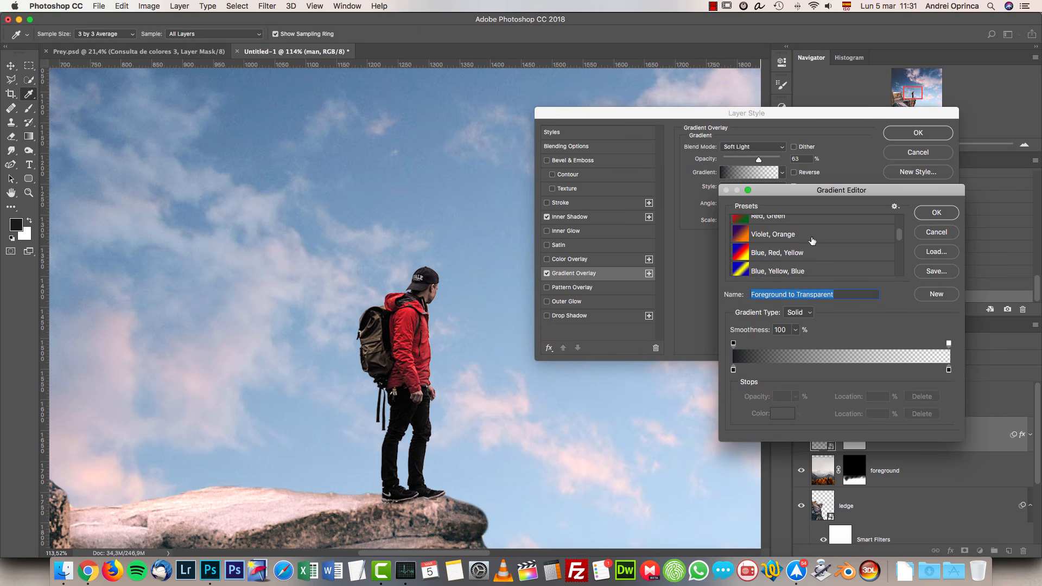
left_click(926, 234)
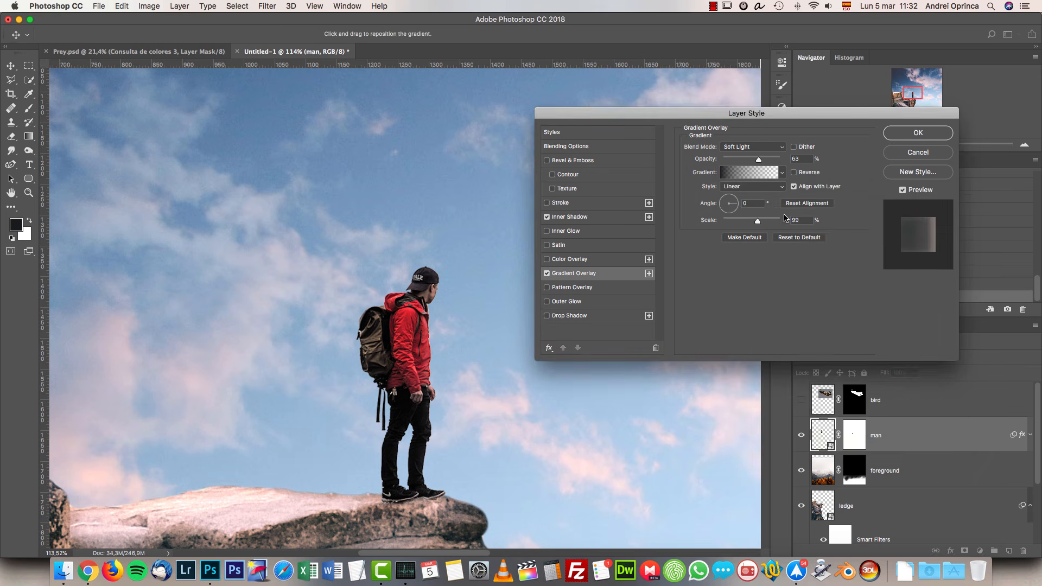
left_click(762, 179)
left_click(946, 232)
Reposition the gradient overlay slightly on the man, set its scale to 100% and opacity to 60%, and apply the layer style.
mouse_move(758, 221)
left_mouse_down()
mouse_move(735, 223)
mouse_move(758, 220)
left_mouse_up()
mouse_move(384, 357)
left_mouse_down()
mouse_move(275, 359)
mouse_move(445, 361)
mouse_move(408, 372)
left_mouse_up()
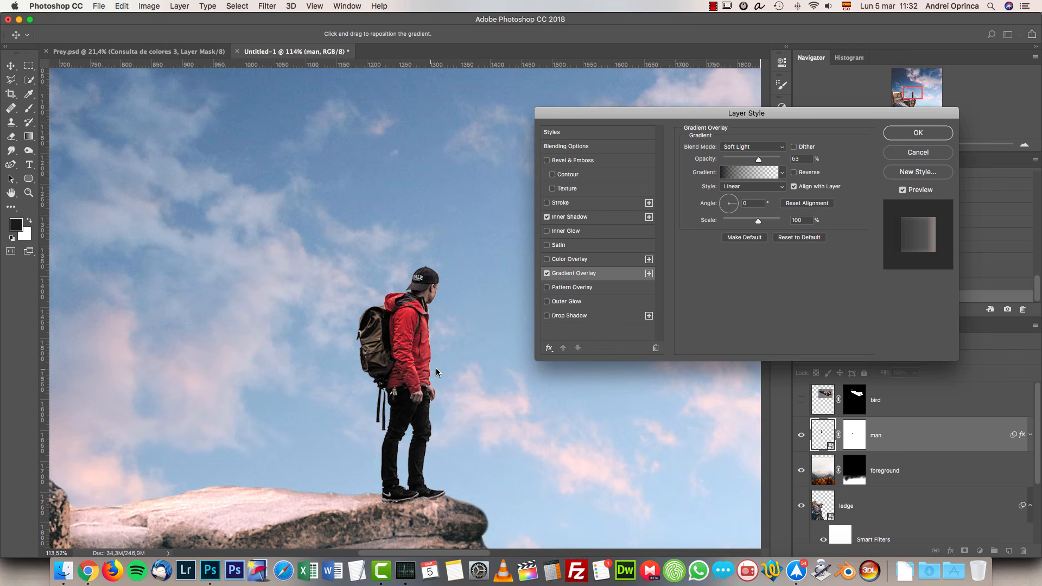
left_click_drag(758, 161, 751, 161)
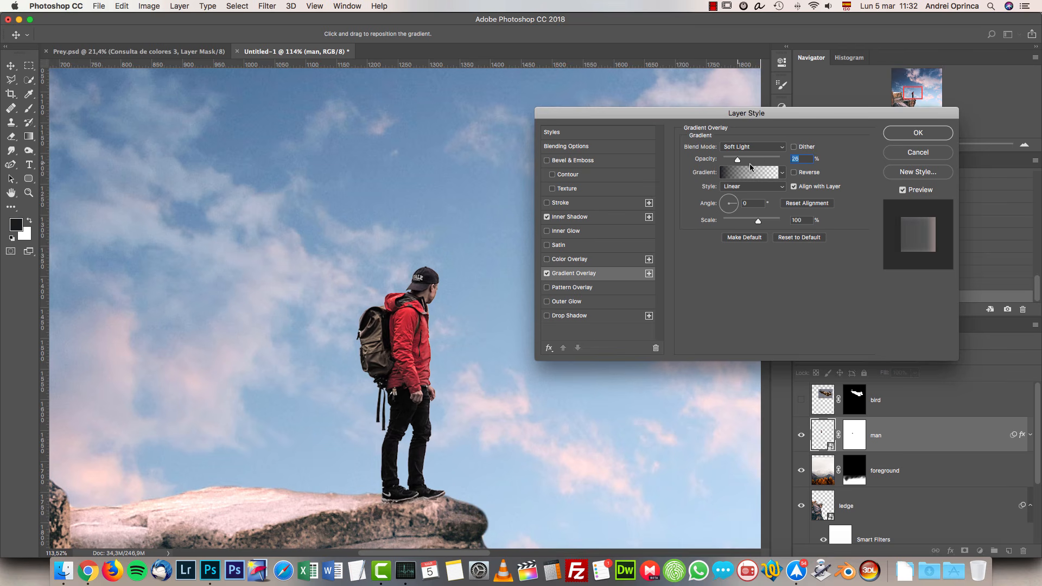
left_click(801, 159)
type("60")
left_click(930, 138)
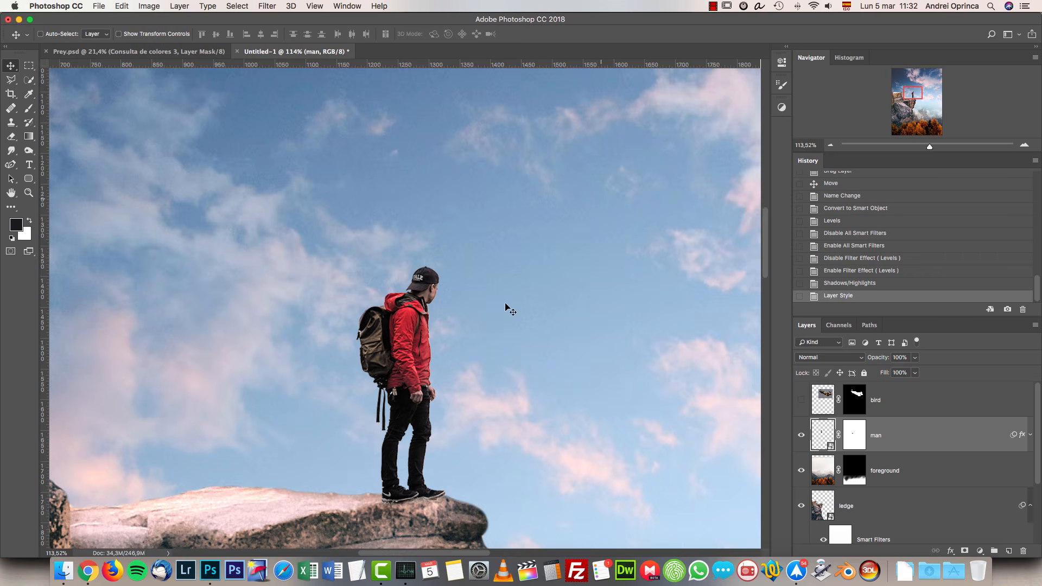
Expand the man layer's effects and compare the composite with its layer effects and smart filters off and on.
scroll(498, 318, "down", 3)
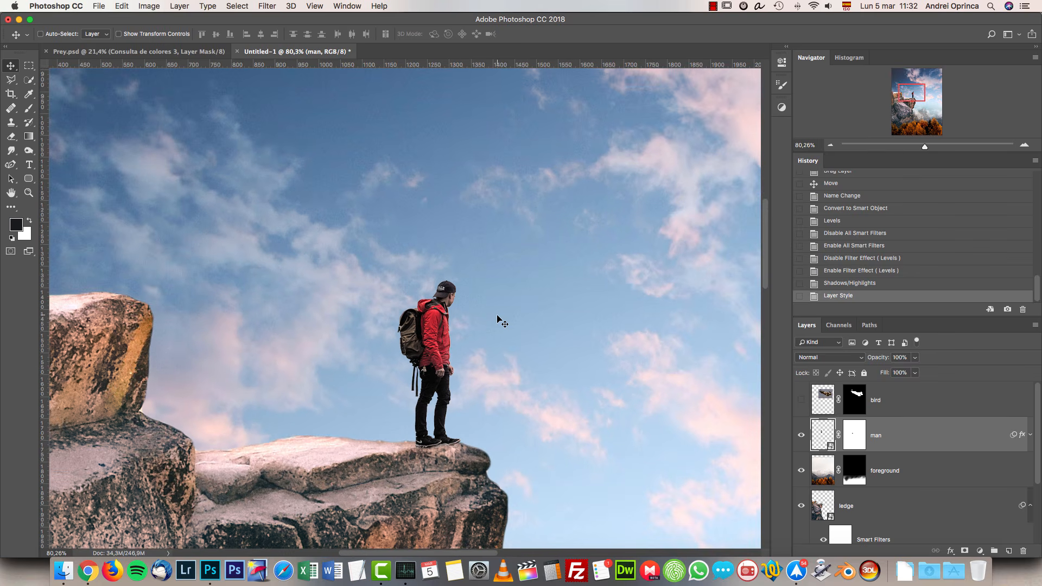
scroll(499, 320, "down", 5)
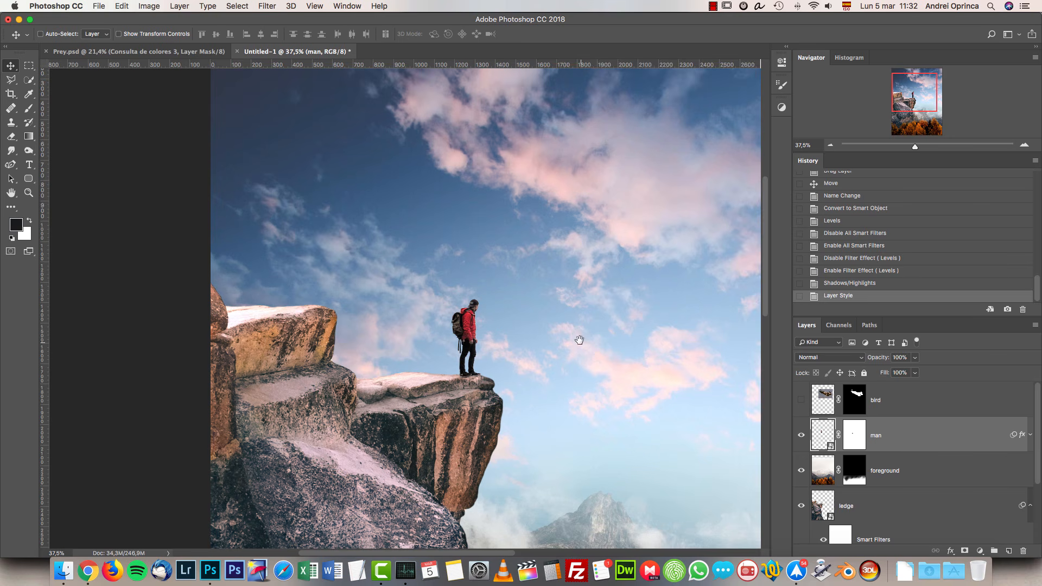
scroll(577, 340, "right", 3)
left_click(1030, 435)
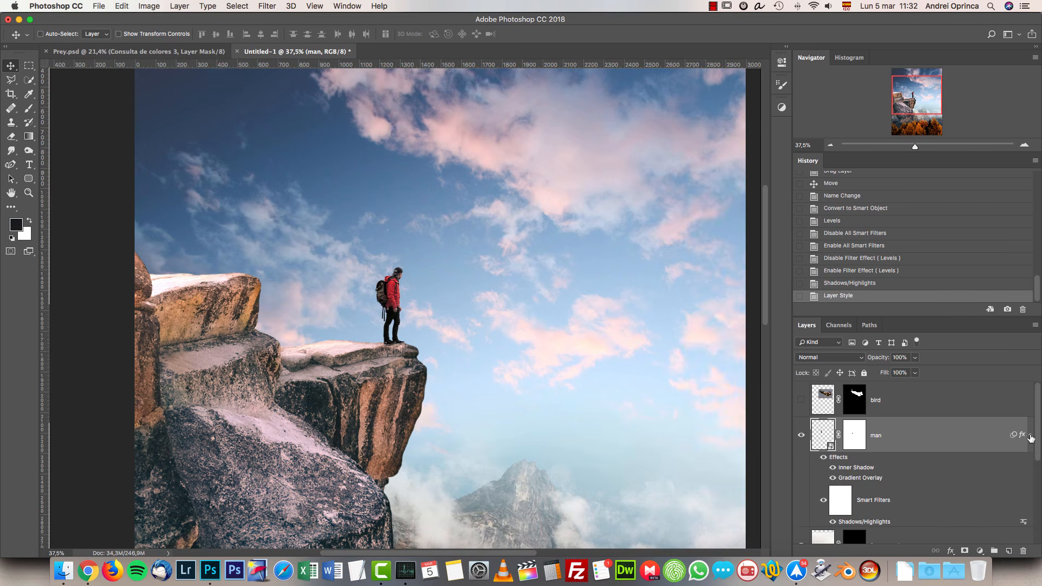
left_click(824, 458)
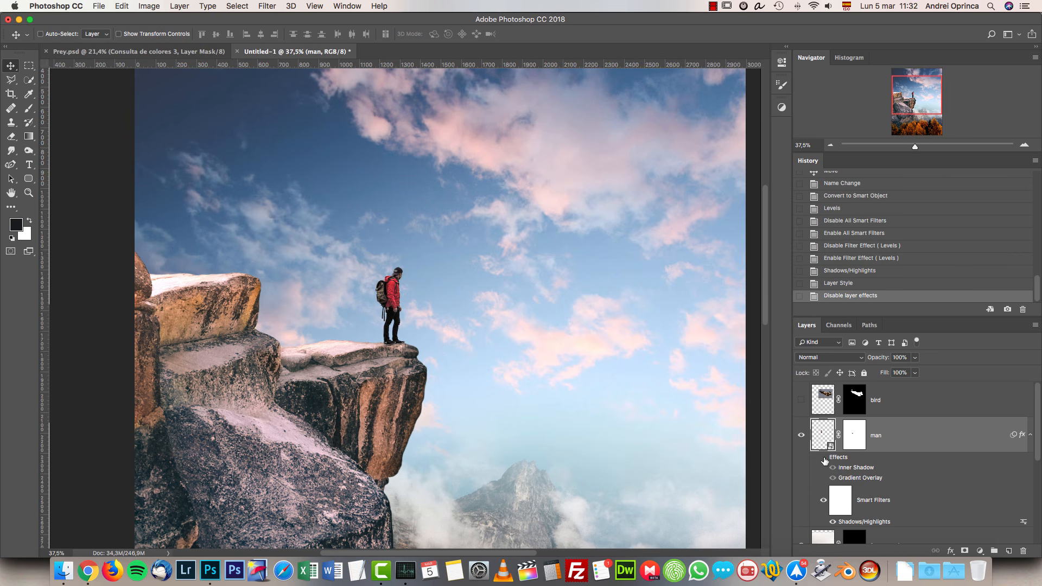
left_click(824, 500)
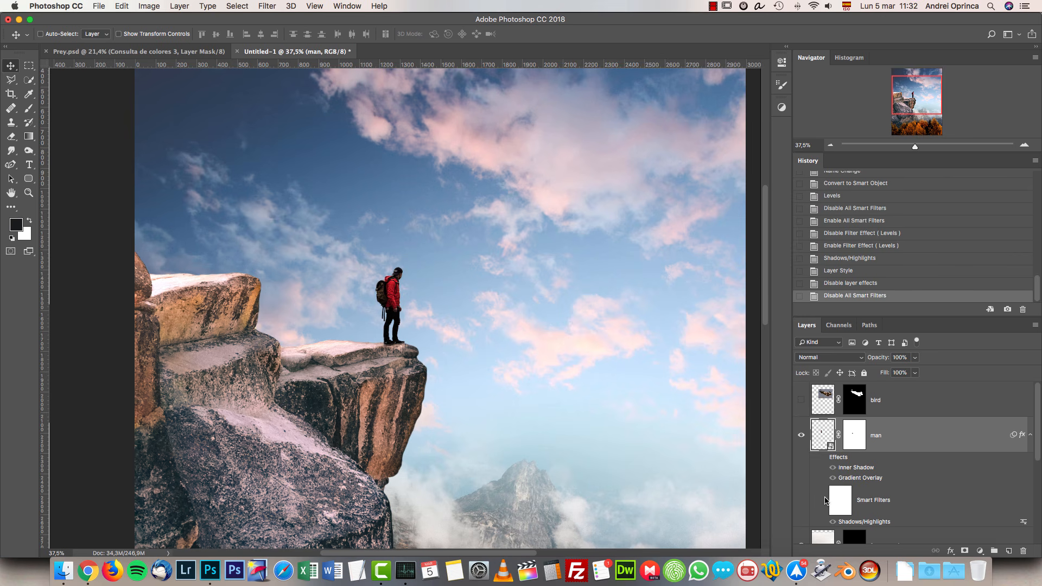
left_click(824, 500)
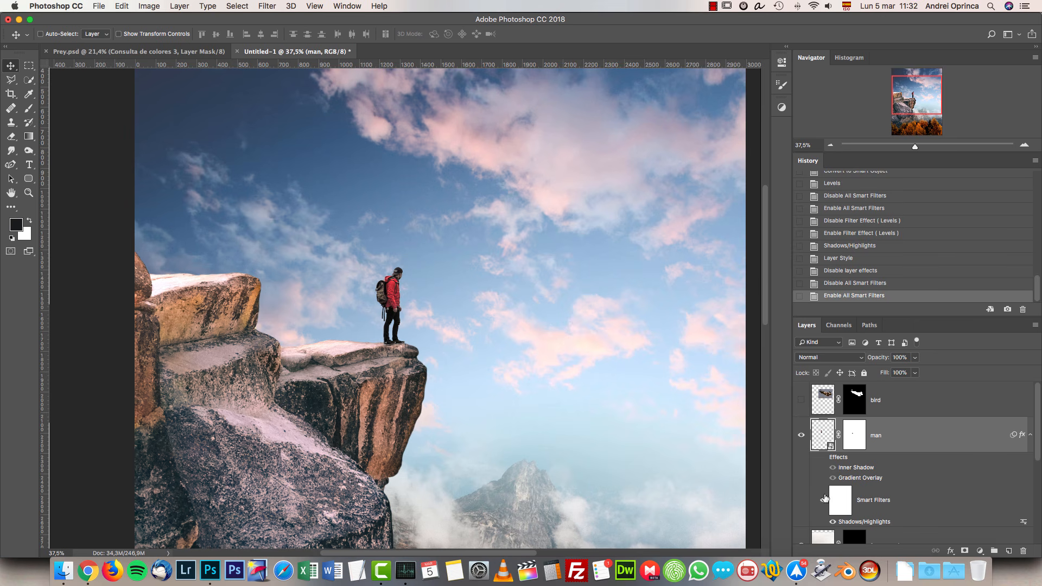
left_click(825, 457)
left_click(824, 457)
left_click(825, 457)
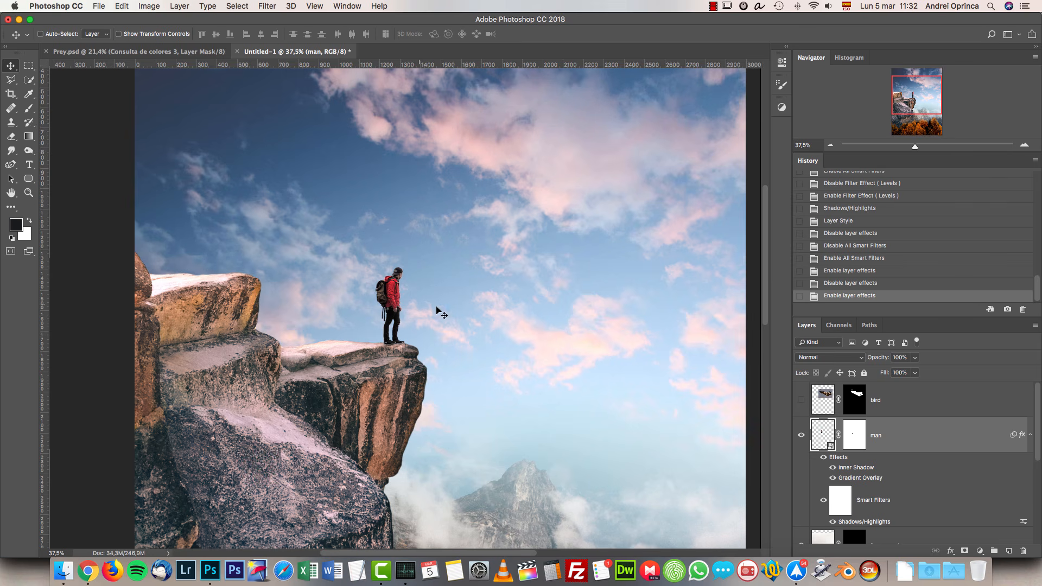
Show the bird layer to check it in the whole composition, and hide it again.
scroll(438, 314, "down", 3)
scroll(443, 326, "down", 2)
scroll(442, 326, "right", 2)
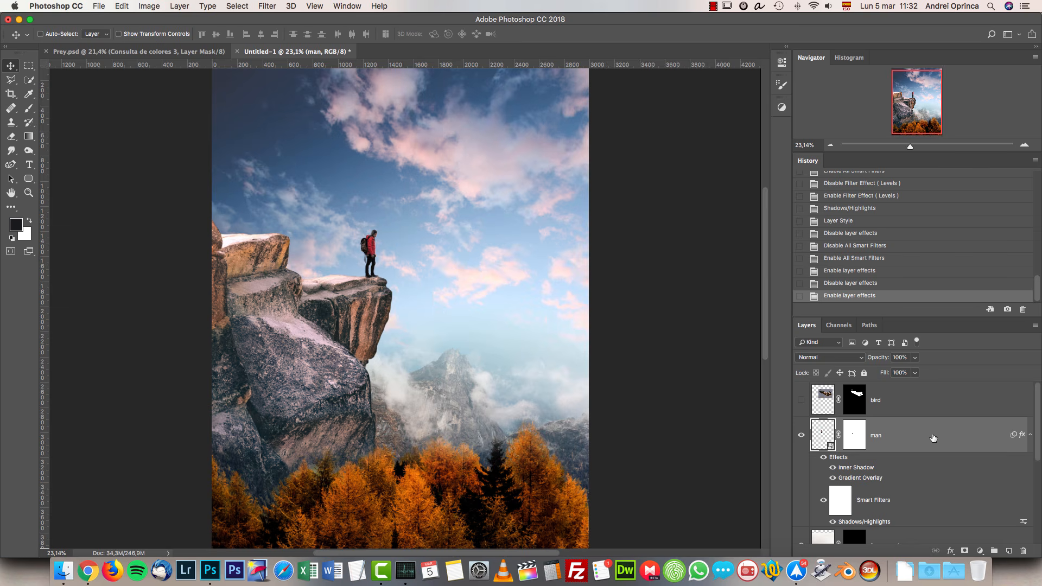
left_click(802, 400)
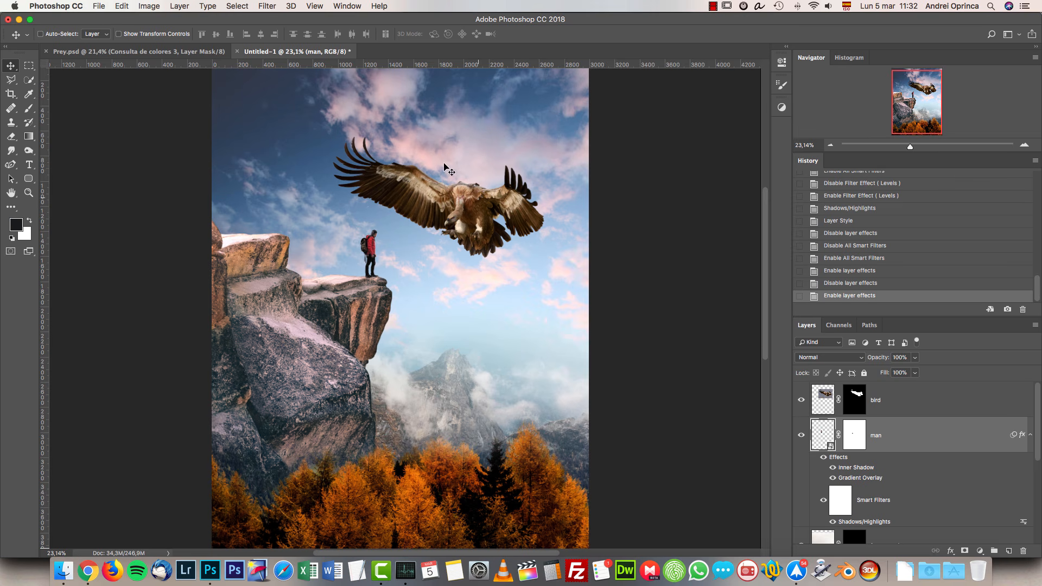
left_click(802, 400)
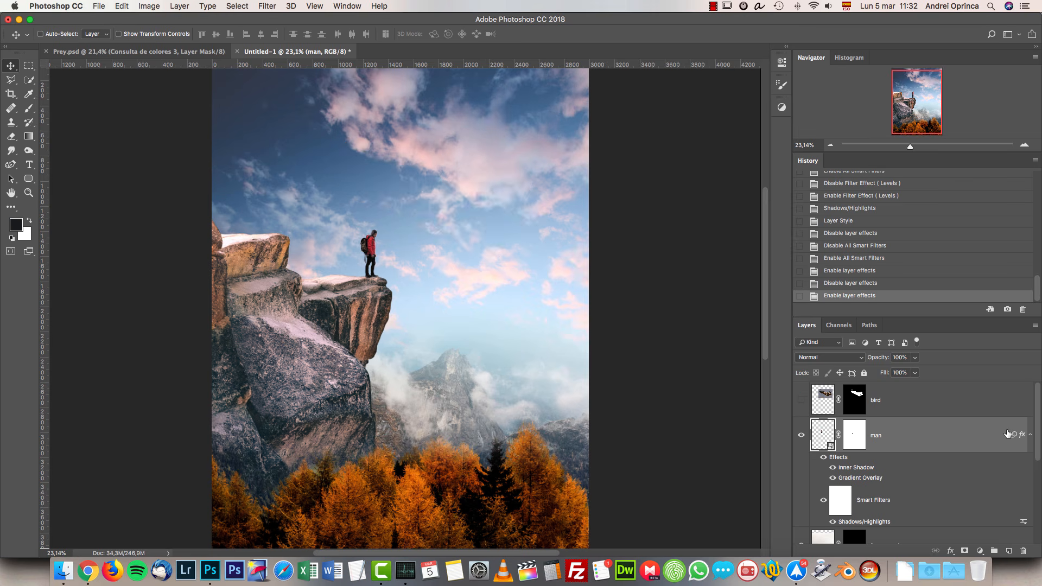
Collapse the man layer's effects and add a Hue/Saturation adjustment layer above it with saturation set to -25.
left_click(1030, 435)
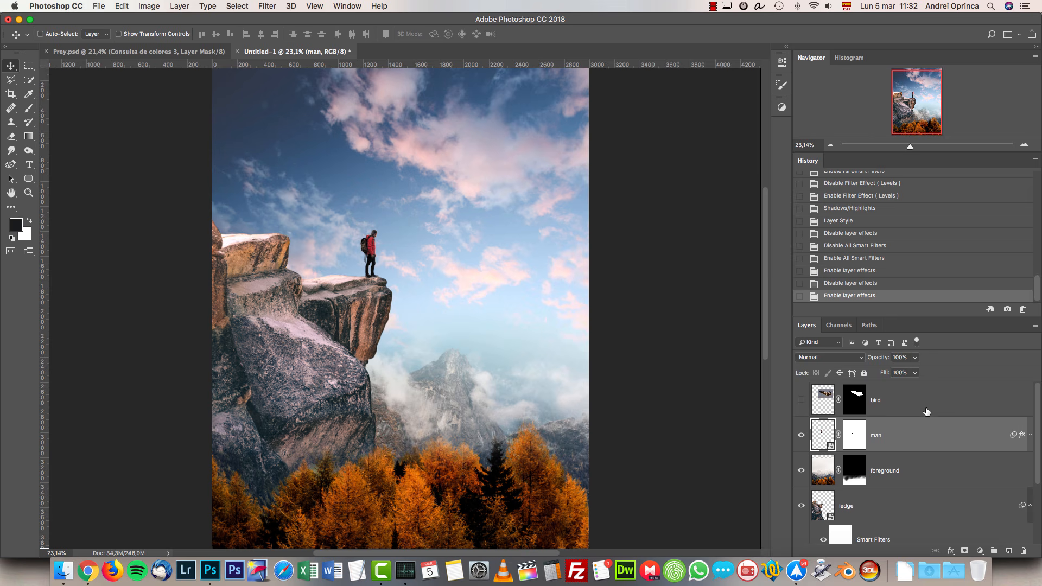
left_click(897, 401)
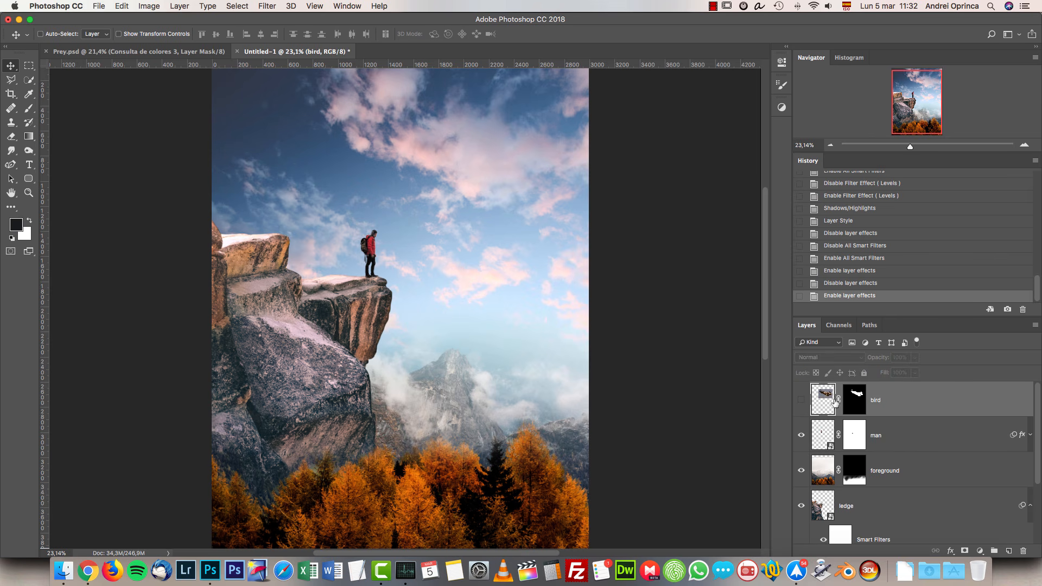
left_click(918, 435)
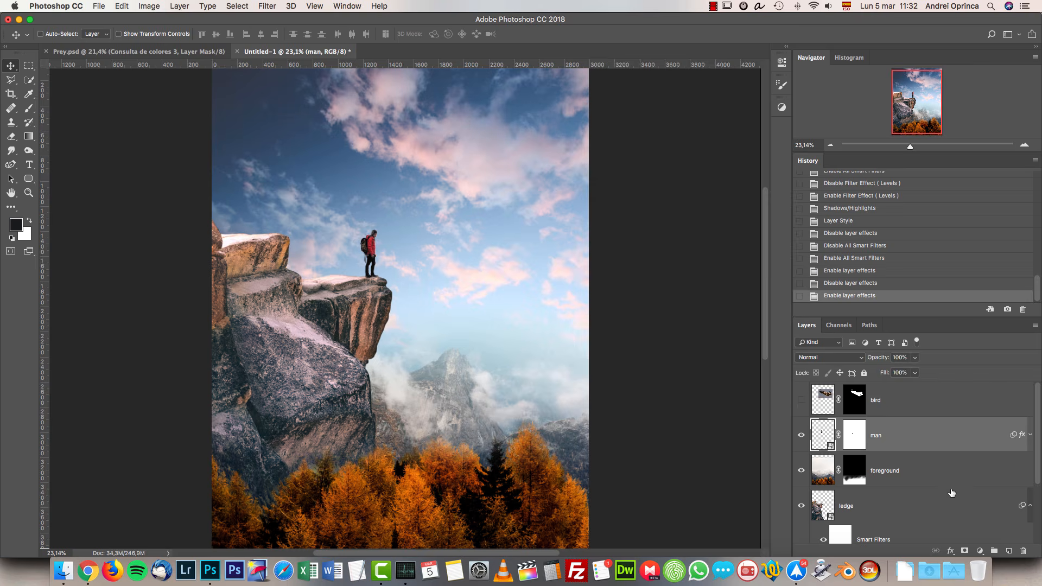
left_click(980, 551)
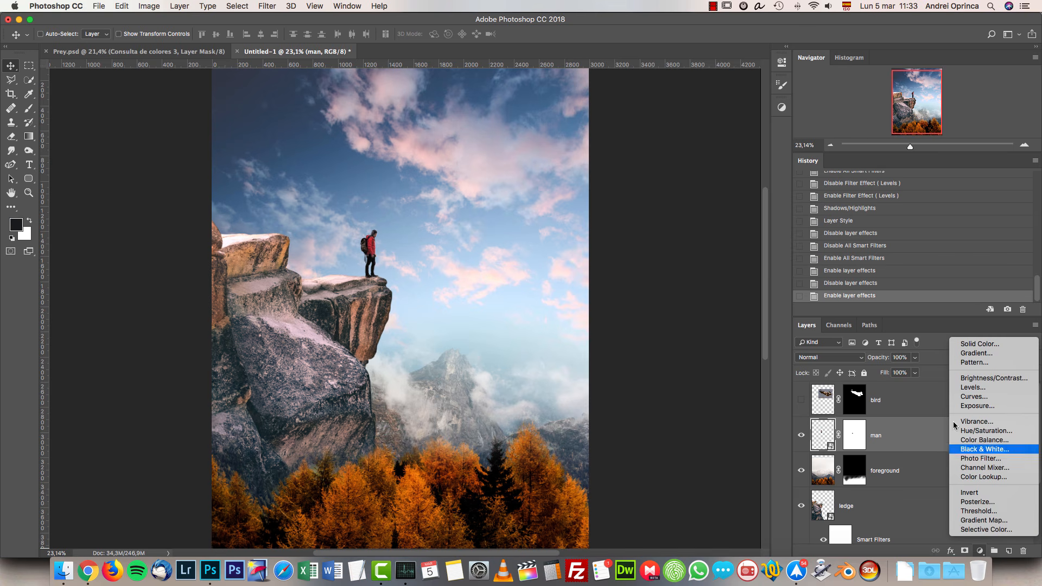
left_click(986, 431)
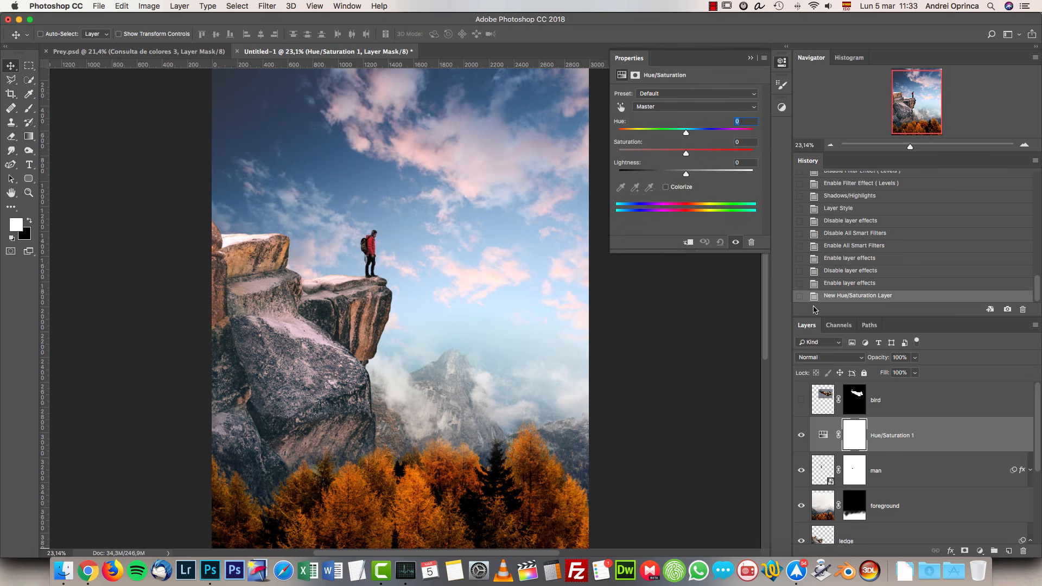
left_click(748, 143)
type("-25")
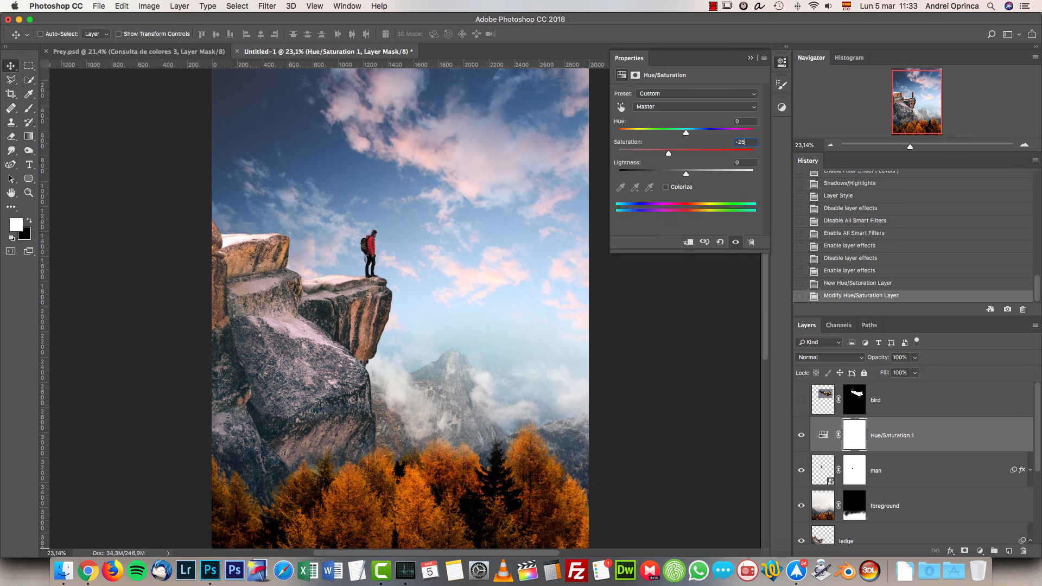
left_click(756, 59)
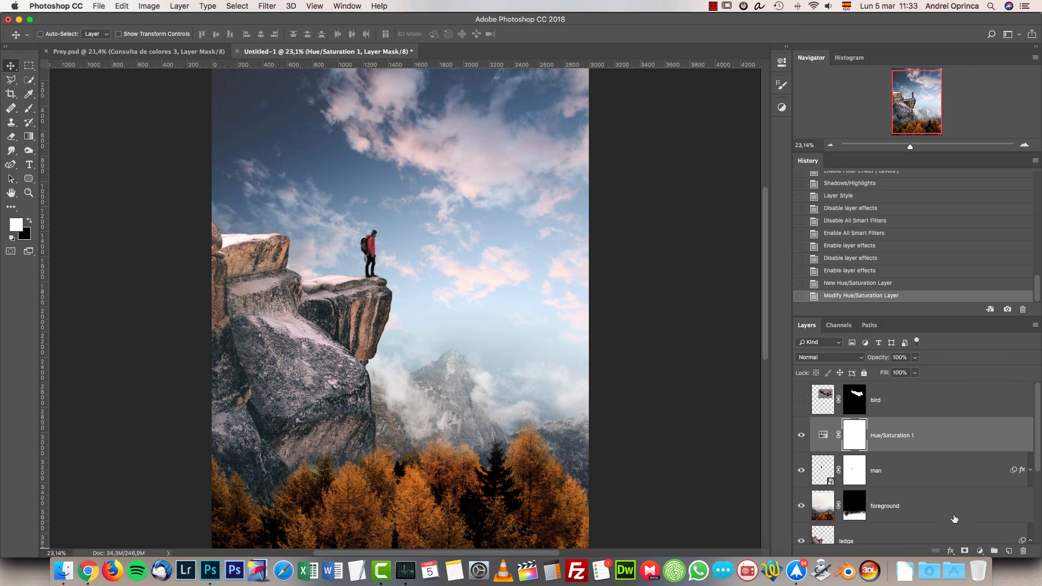
Add a Color Lookup adjustment layer above the Hue/Saturation layer and load the PSDBox-PA27.3dl 3D LUT.
left_click(980, 551)
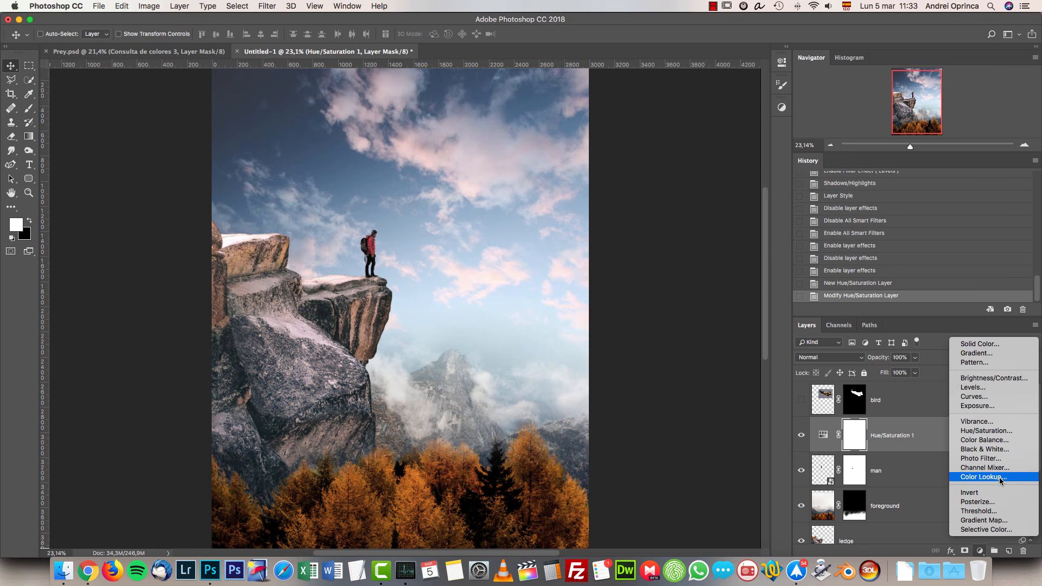
left_click(1001, 478)
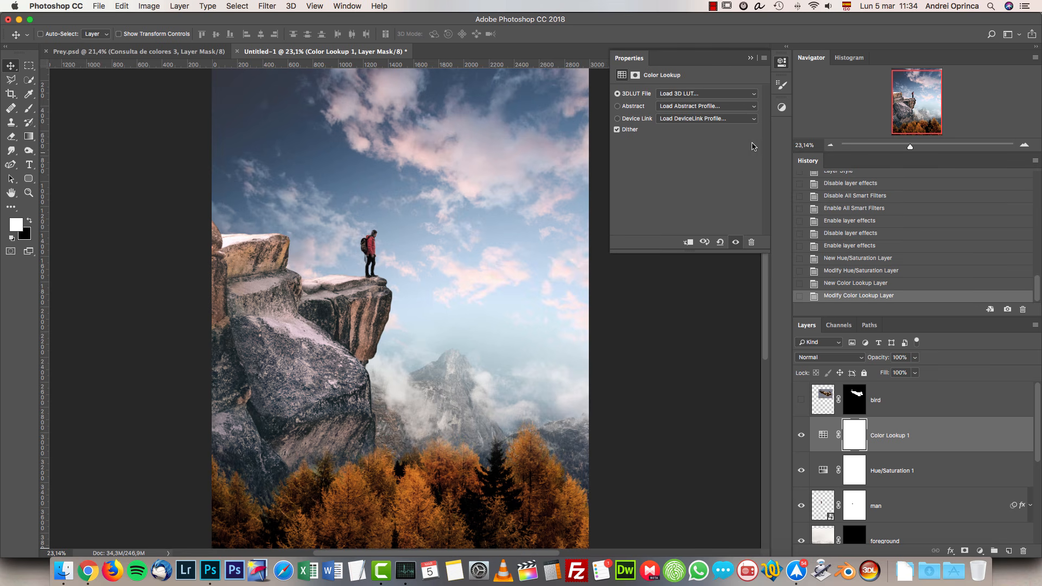
left_click(754, 94)
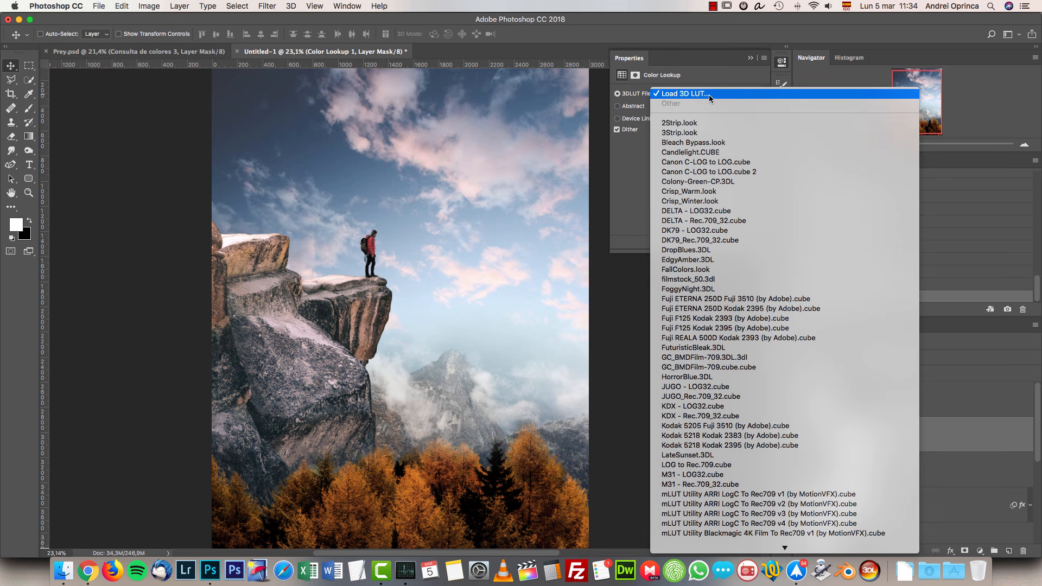
scroll(712, 249, "down", 15)
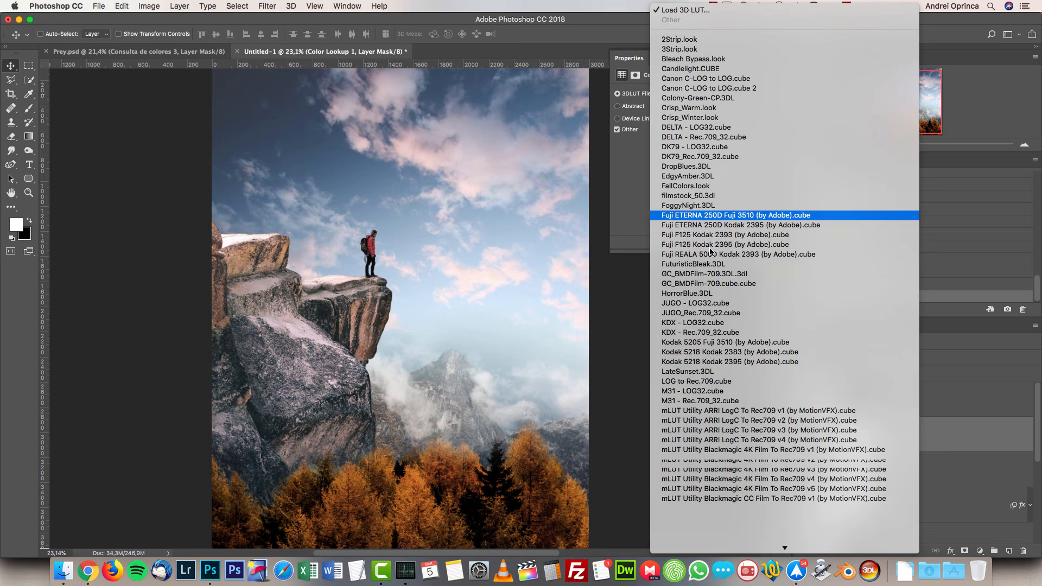
scroll(713, 249, "down", 10)
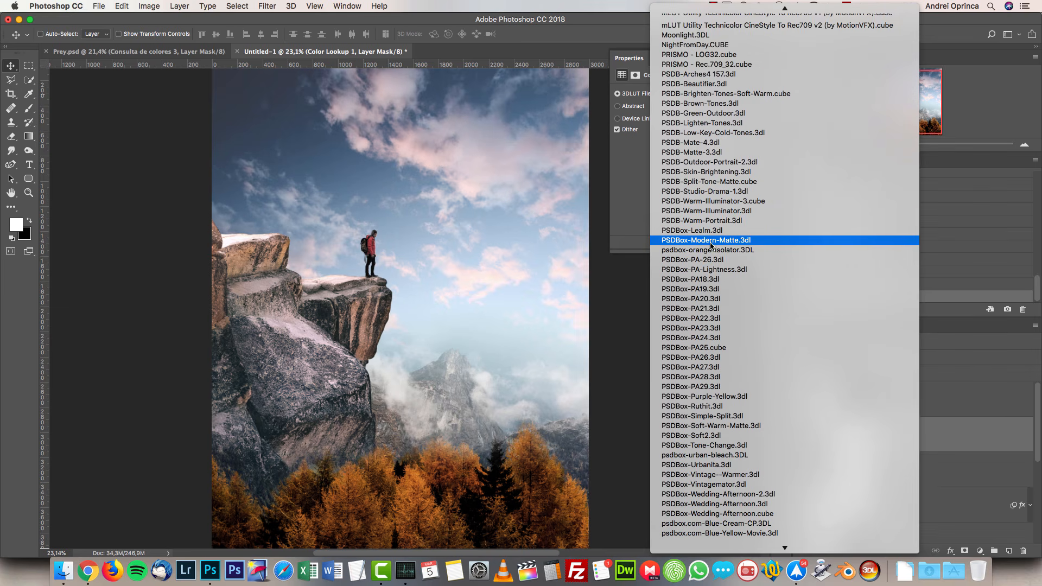
left_click(706, 371)
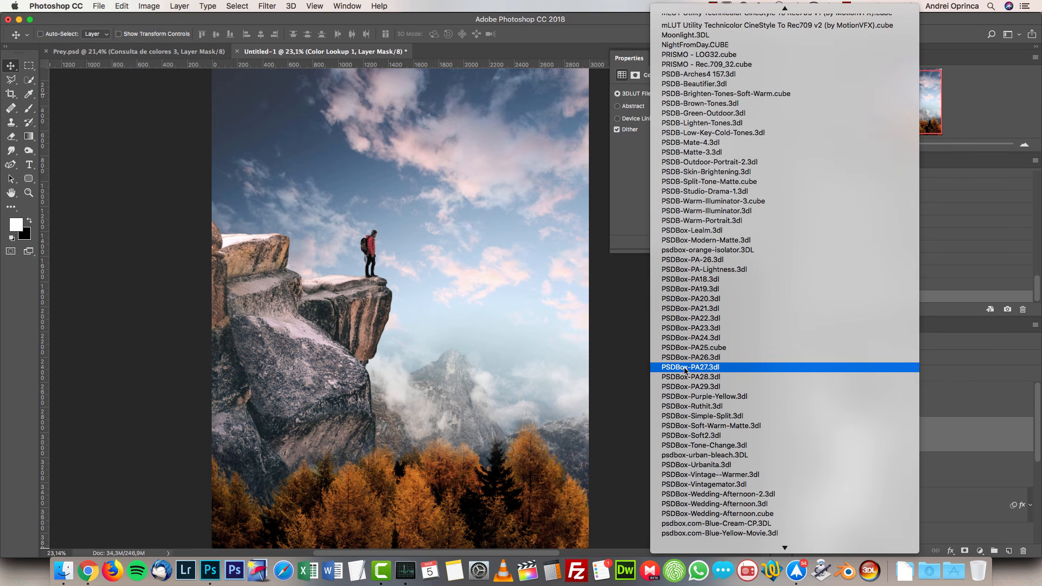
left_click(704, 369)
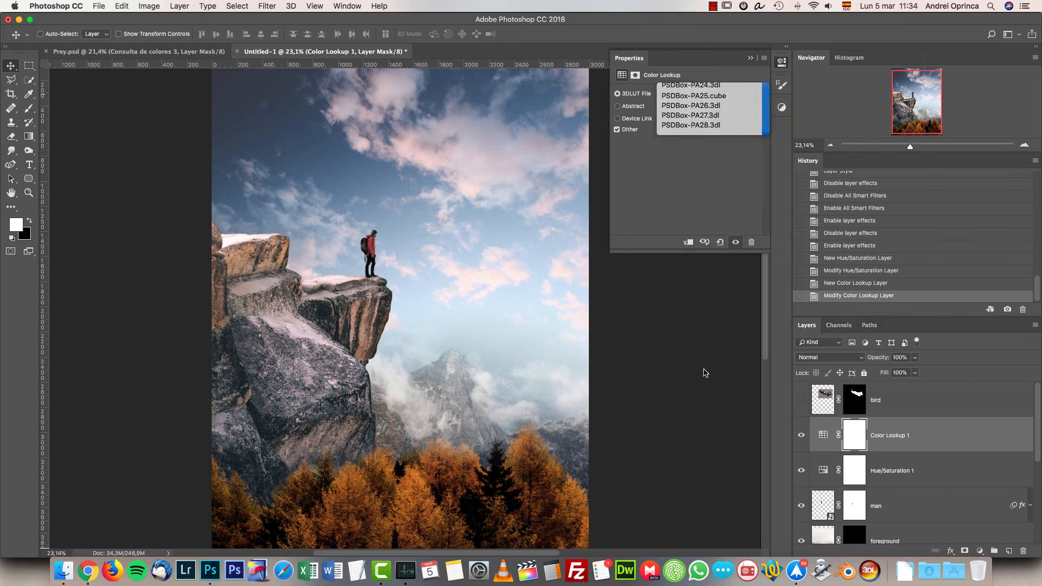
left_click(751, 58)
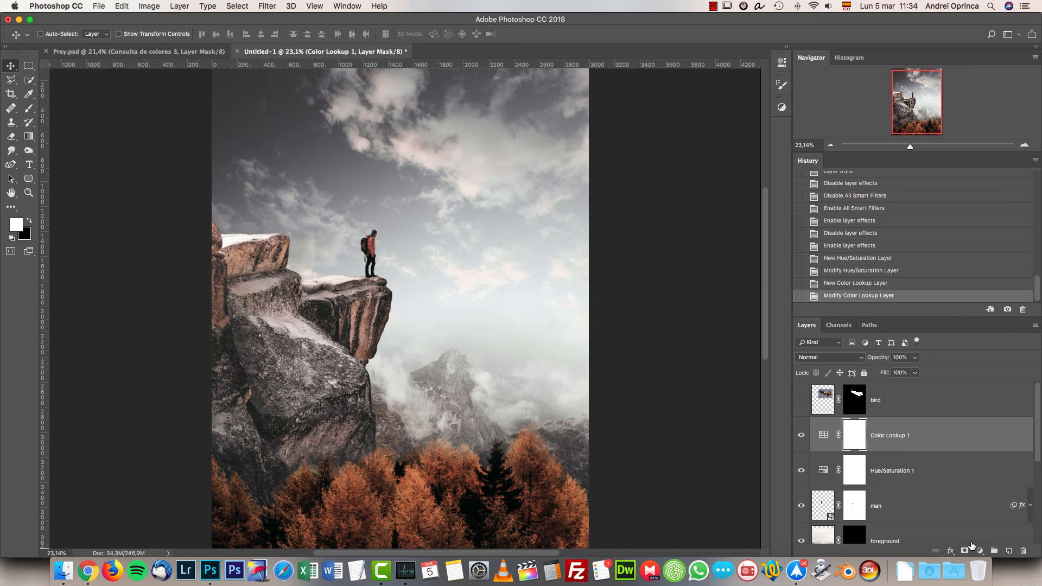
Add a second Color Lookup adjustment layer with the FoggyNight.3DL 3D LUT and set its opacity to 30%.
left_click(980, 550)
left_click(983, 476)
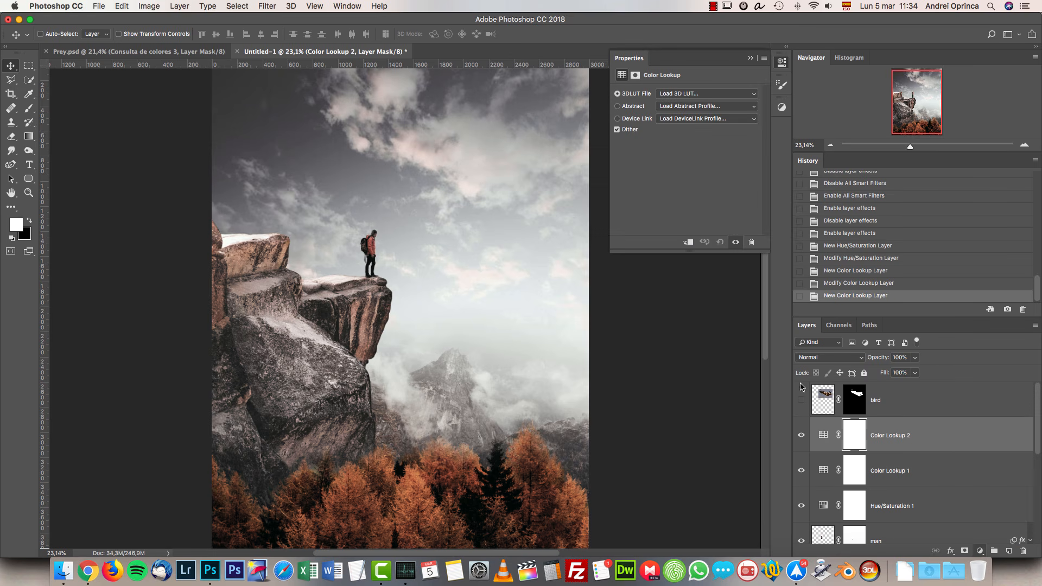
left_click(729, 96)
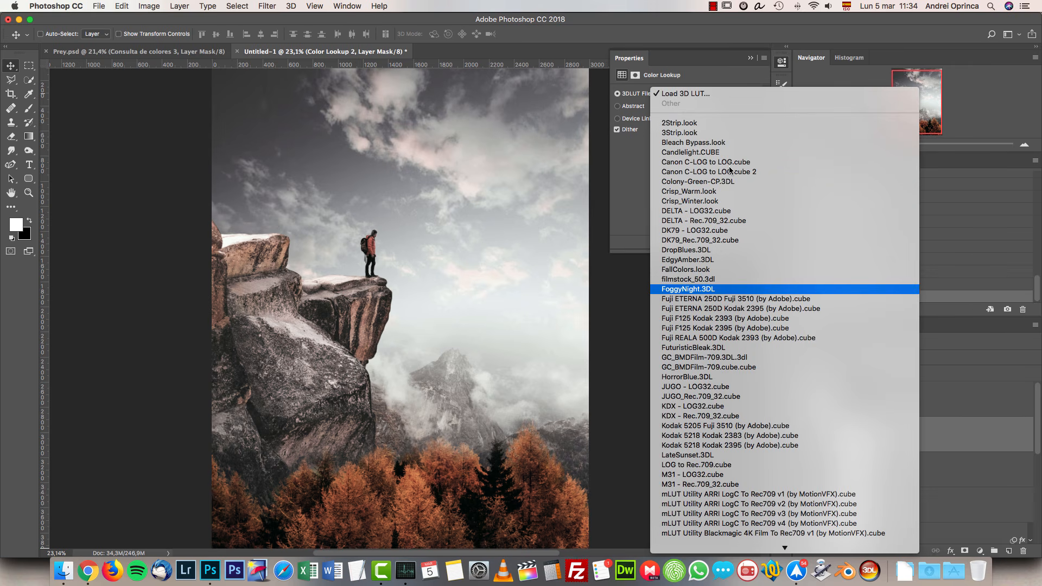
left_click(730, 294)
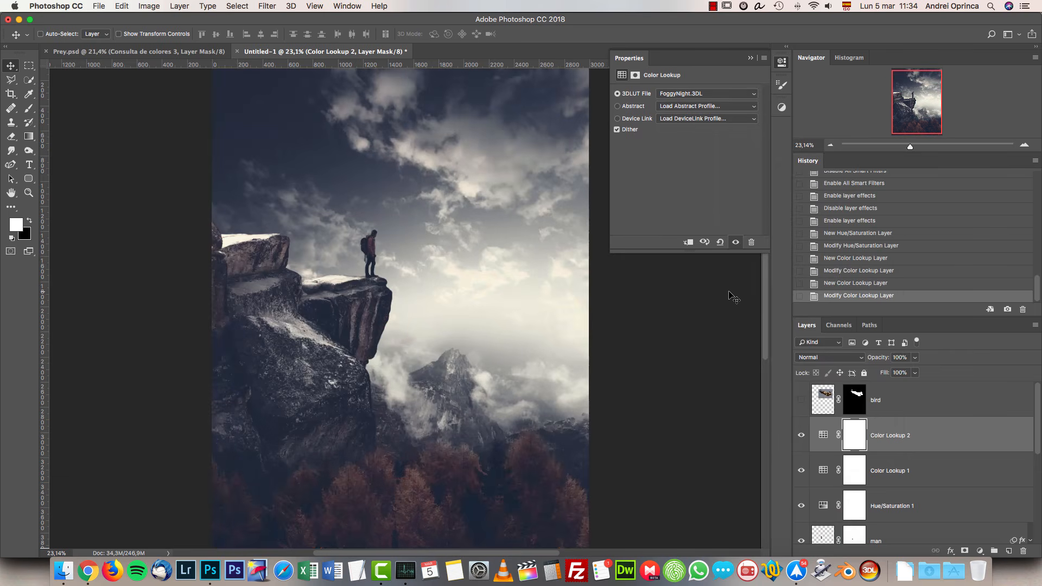
left_click(900, 358)
type("30")
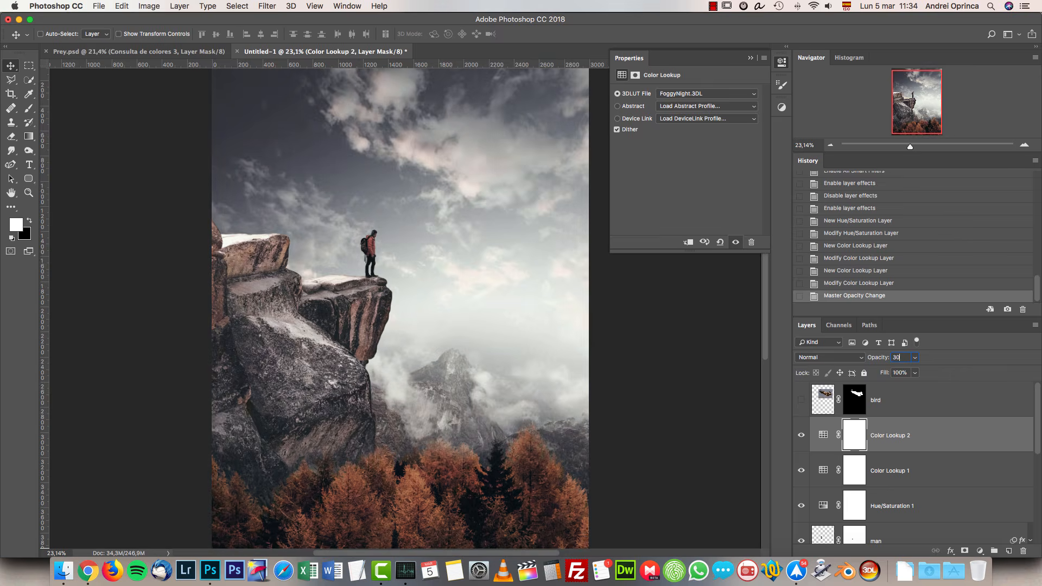
left_click(752, 57)
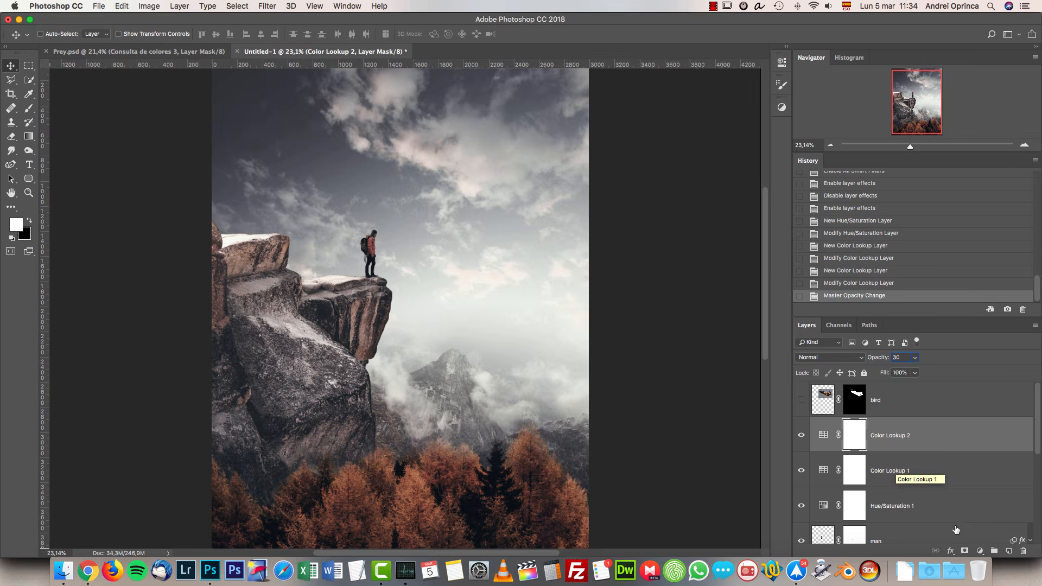
Add a Curves adjustment layer below the bird layer and place an RGB curve point at input 104, output 87.
left_click(981, 551)
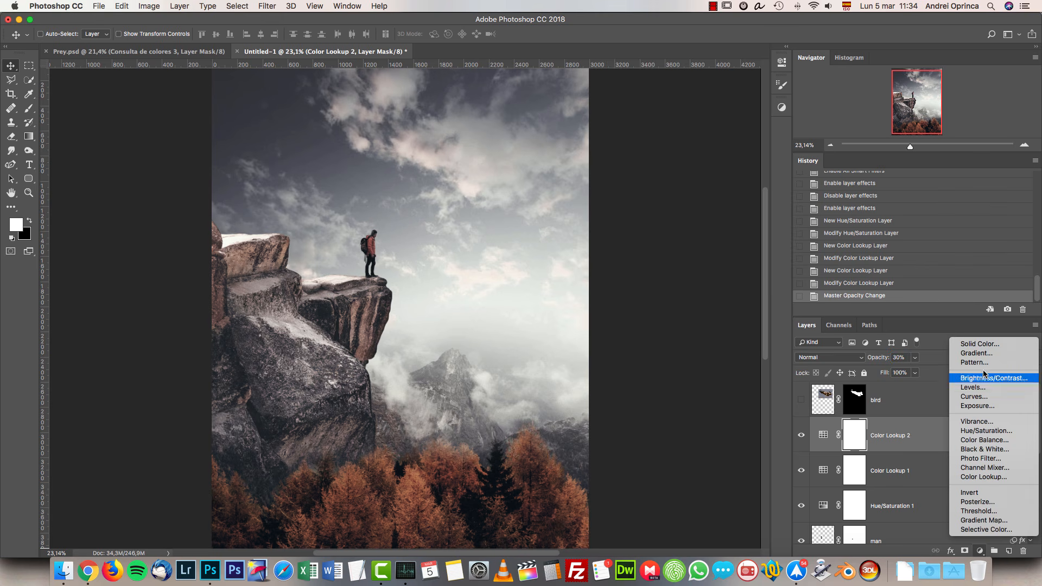
left_click(985, 400)
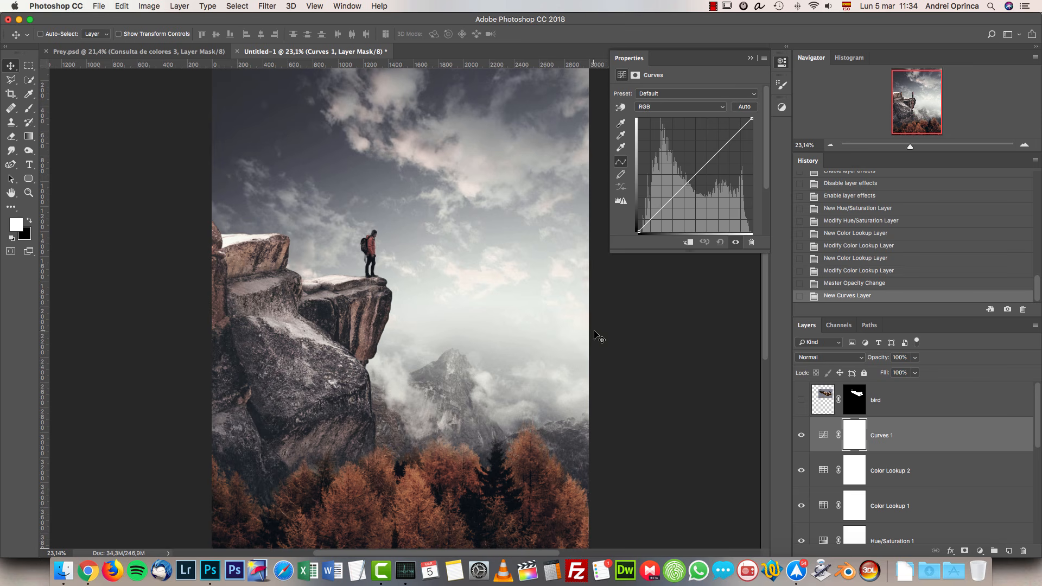
left_click_drag(674, 254, 674, 295)
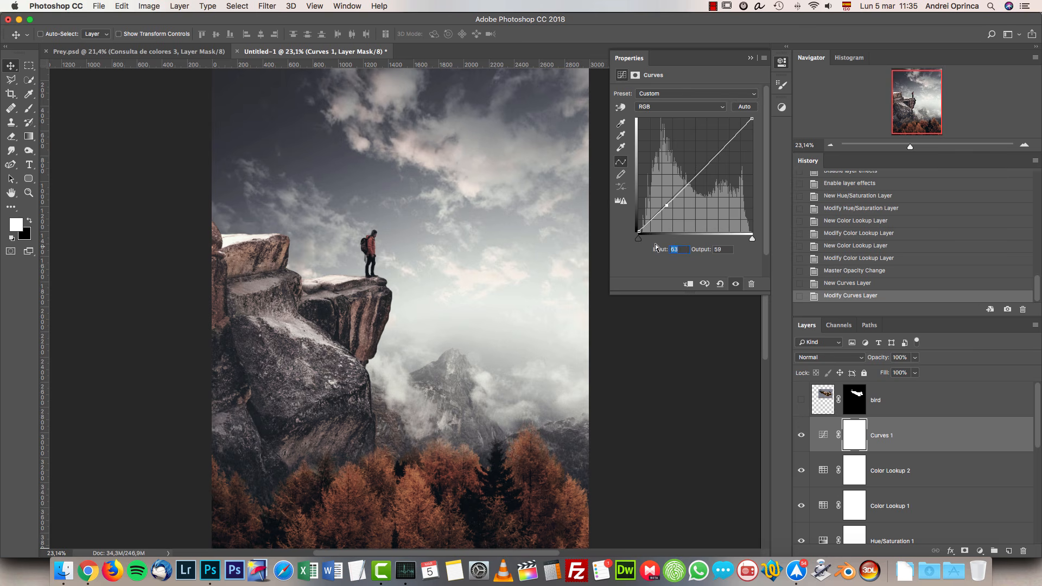
type("104")
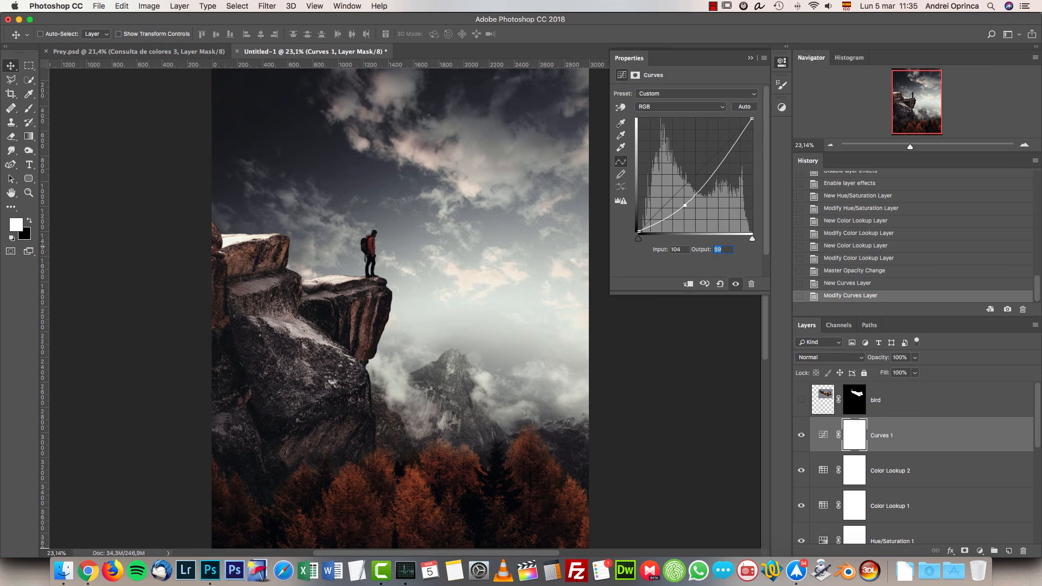
type("87")
key("BackSpace")
Add a second RGB curve point at input 181, output 173, and compare the image with the Curves layer off and on.
left_click(712, 161)
left_click(685, 250)
type("181")
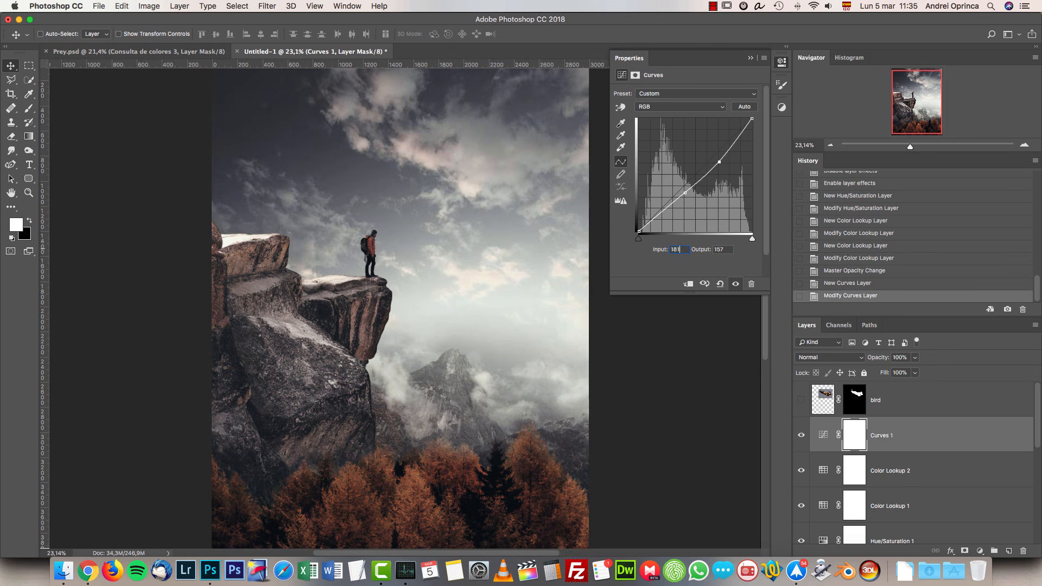
key("Tab")
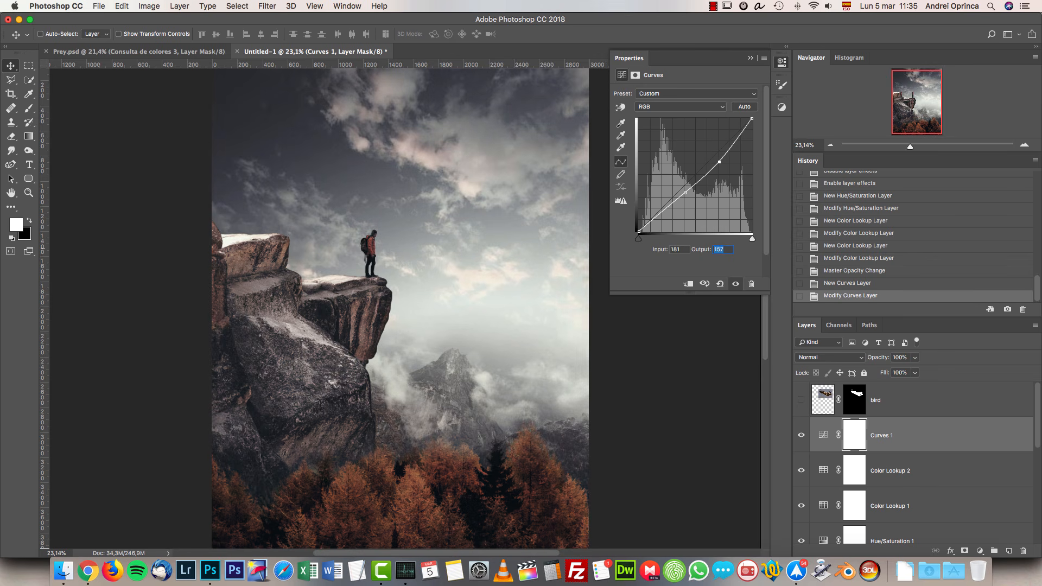
type("173")
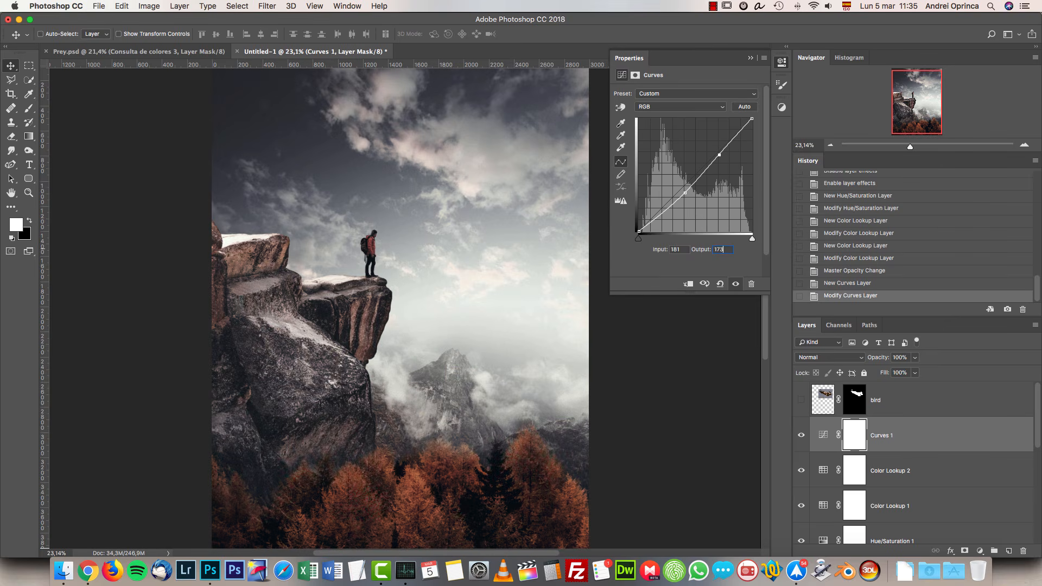
left_click(801, 435)
left_click(801, 435)
Add a Blue channel curve point at input 203, output 197, and compare the image with the Curves layer off and on.
left_click(673, 107)
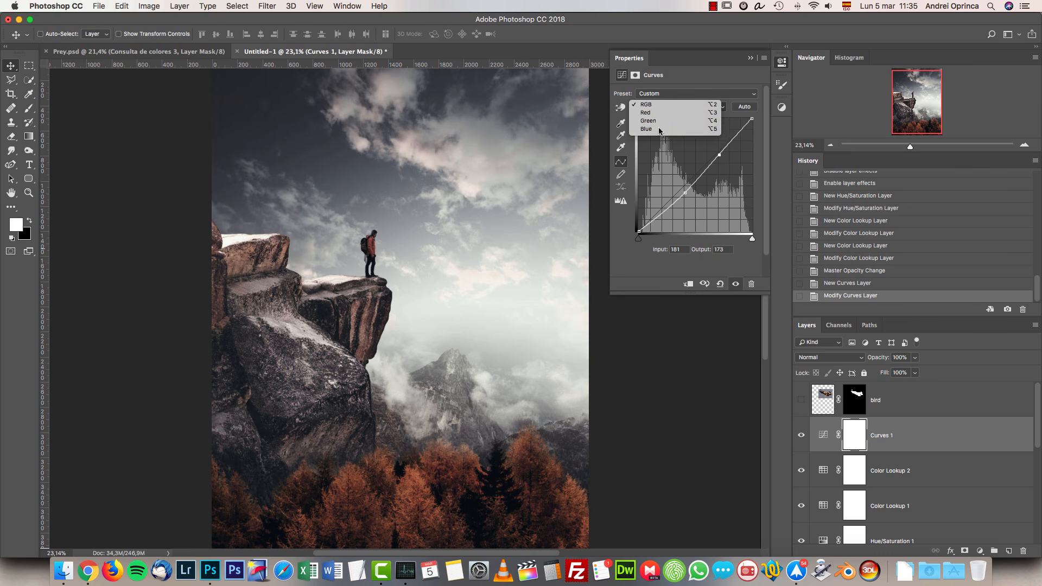
left_click(676, 138)
left_click(718, 153)
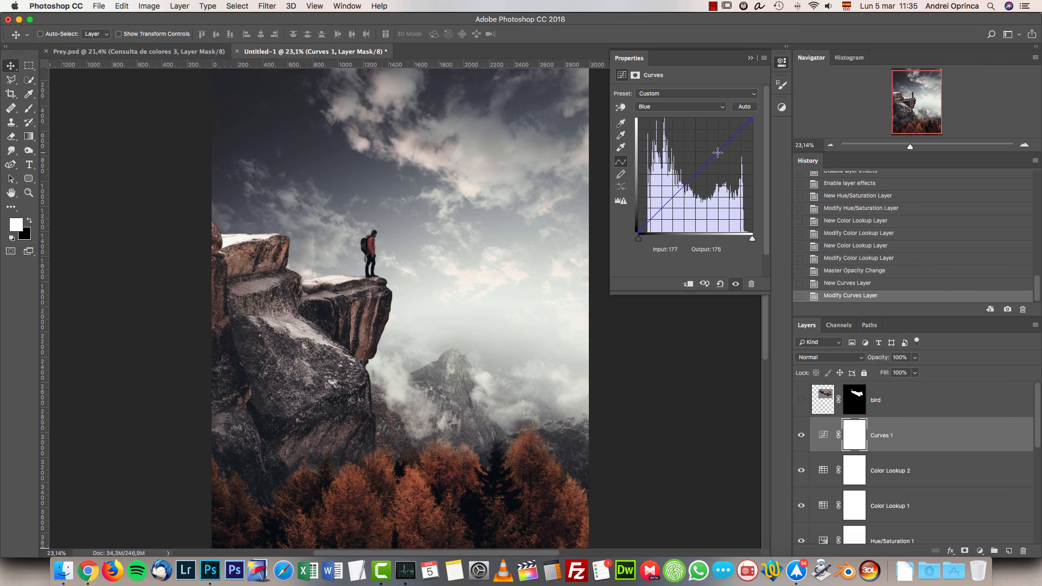
left_click(683, 249)
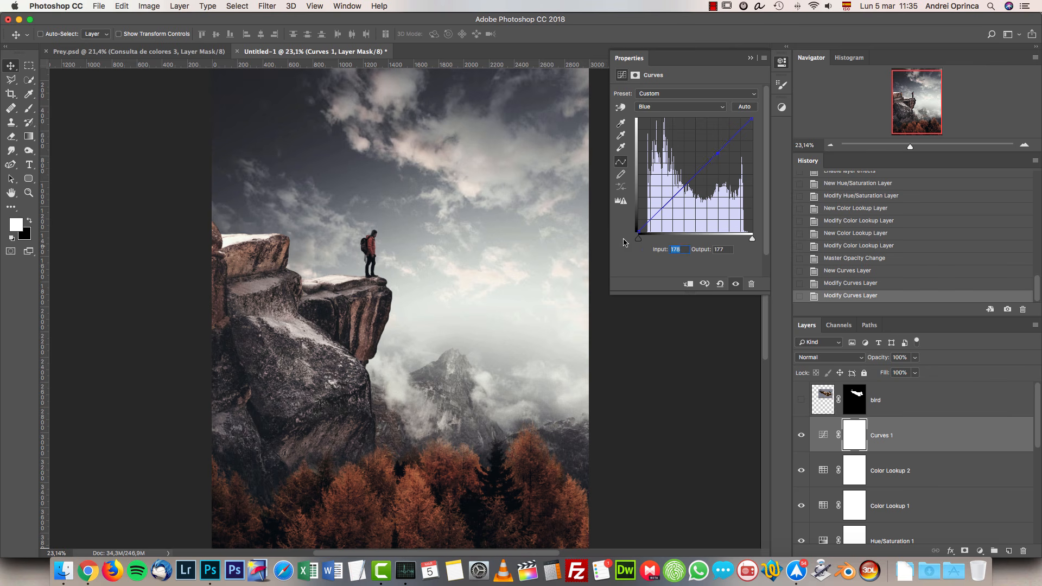
type("203")
type("197")
left_click(751, 58)
left_click(802, 436)
left_click(802, 436)
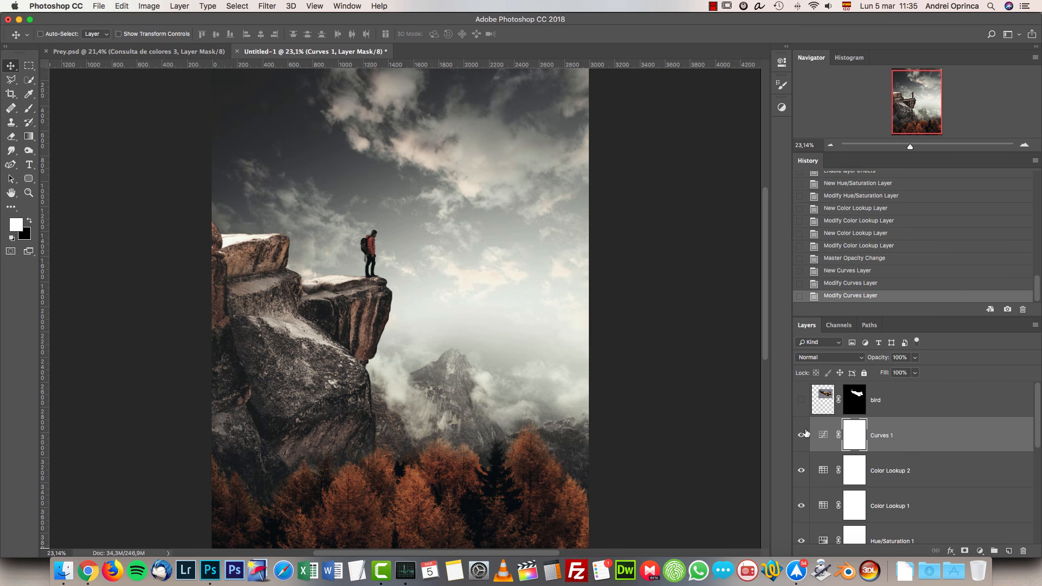
Show and select the bird layer, and float the Navigator over the cliff beside the man.
left_click(802, 400)
left_click(1025, 145)
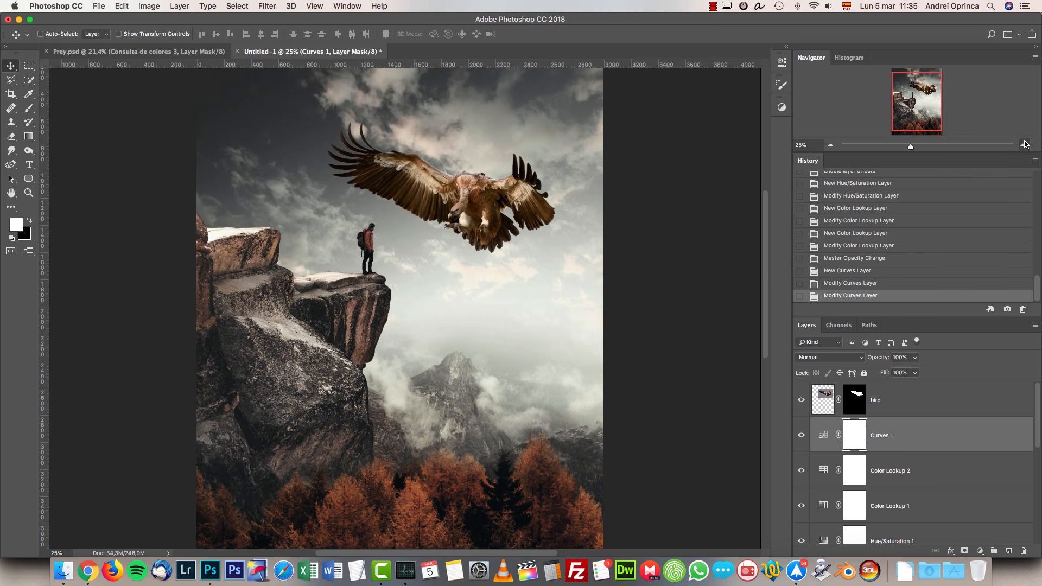
left_click_drag(643, 233, 622, 286)
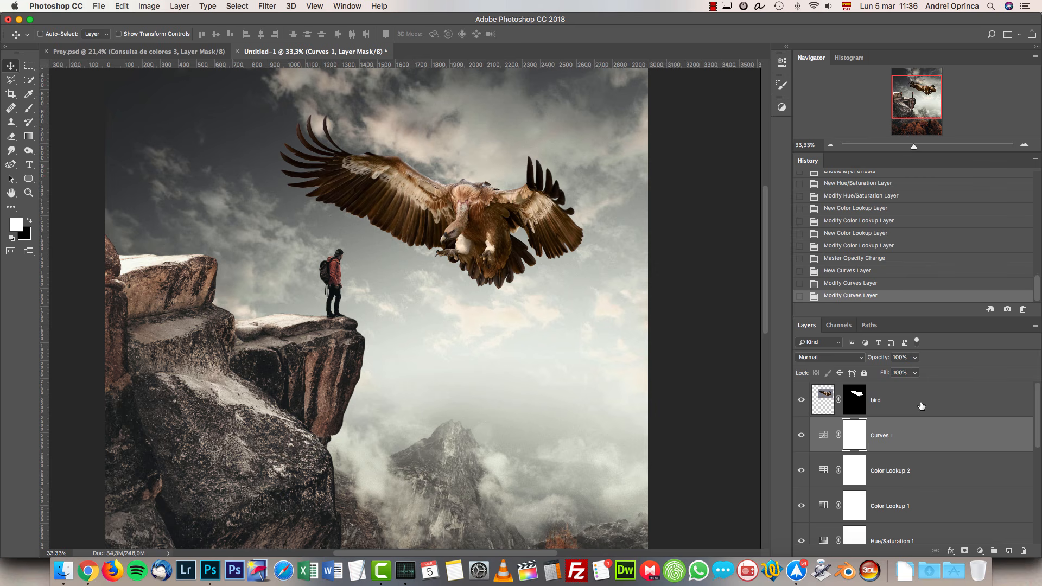
left_click(921, 406)
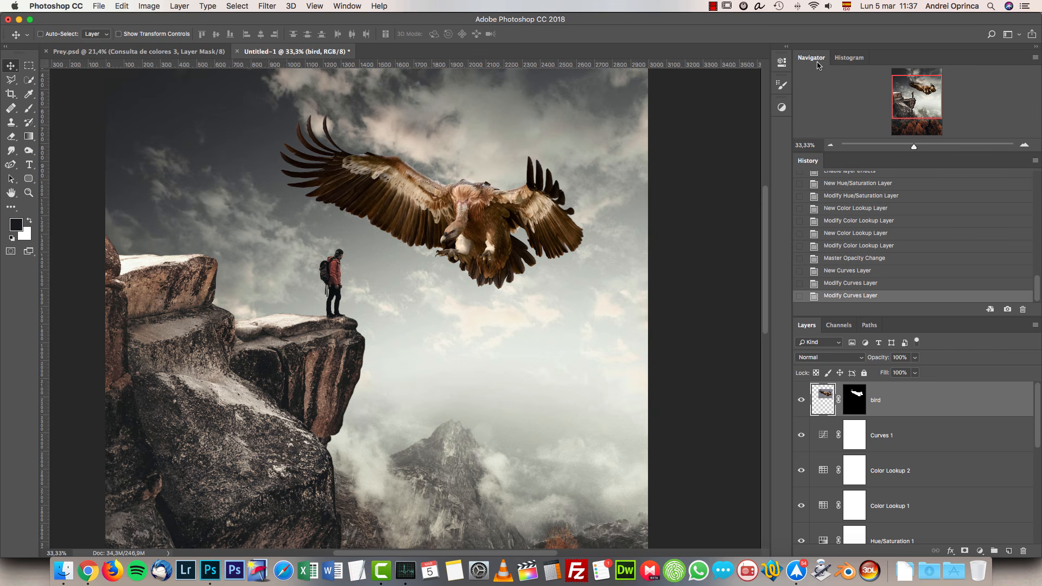
left_click_drag(814, 59, 219, 225)
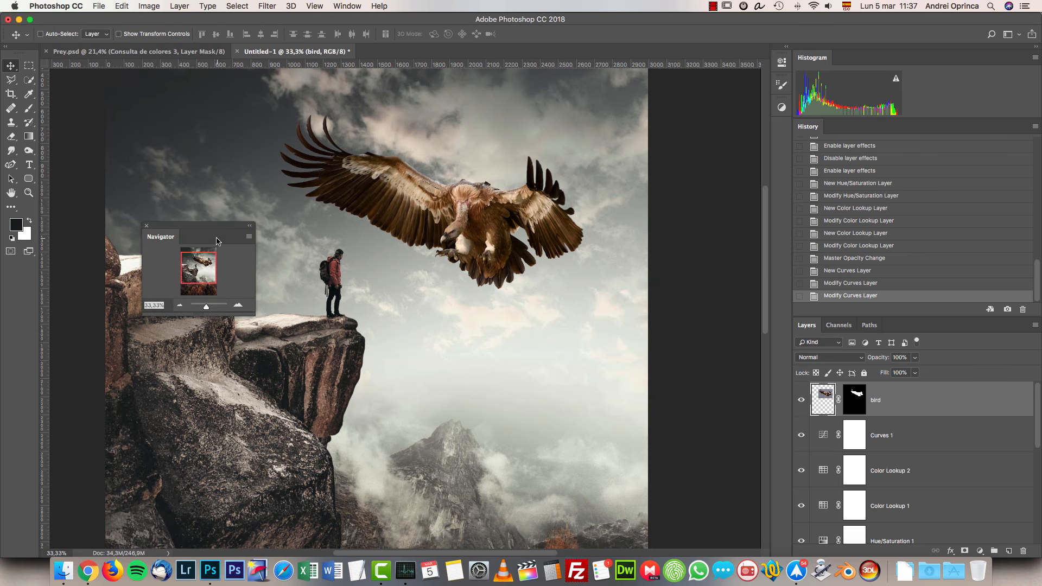
Enlarge the floating Navigator into a tall preview of the whole composite, and bring the bird into view beside it.
left_click(346, 6)
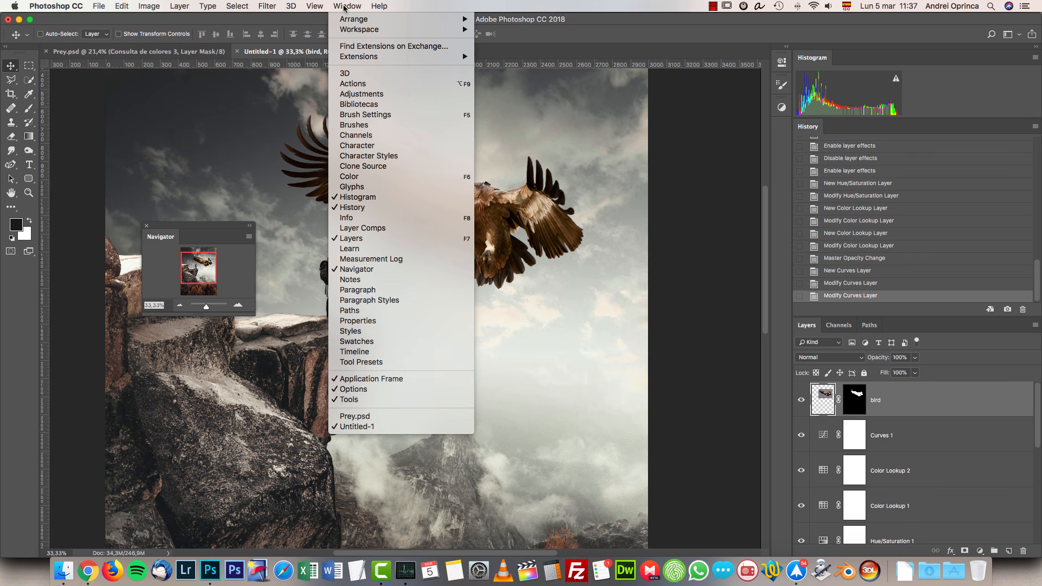
left_click(211, 234)
left_click_drag(256, 315, 552, 558)
left_click_drag(385, 242, 264, 32)
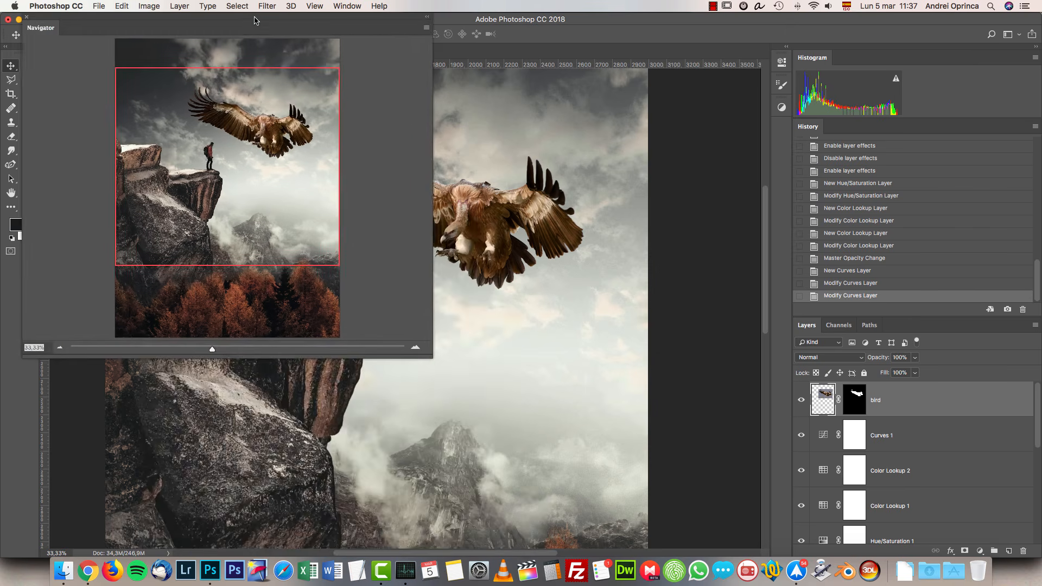
left_click_drag(428, 356, 485, 562)
left_click_drag(408, 24, 394, 24)
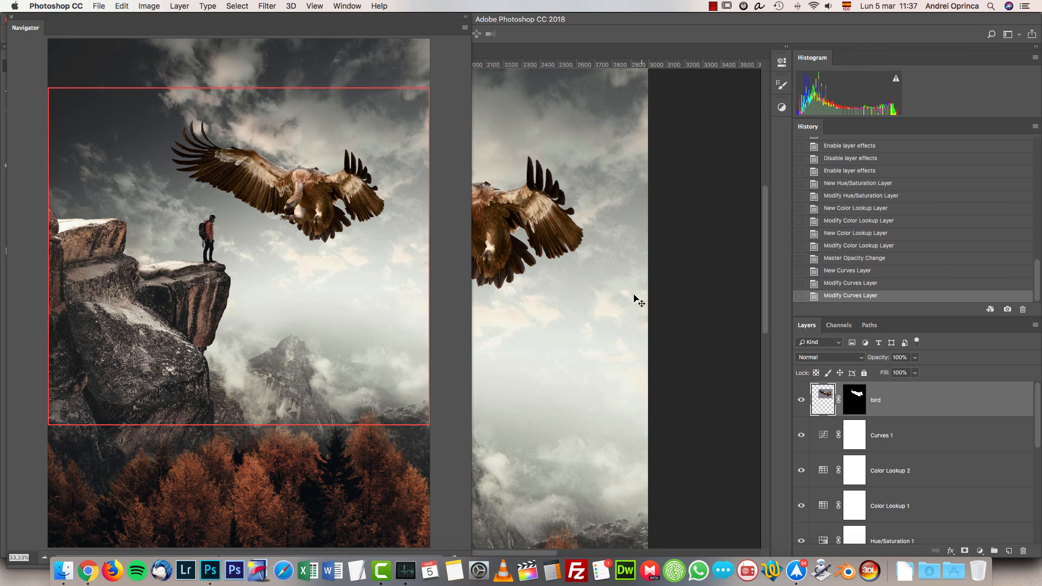
left_click_drag(581, 305, 614, 284)
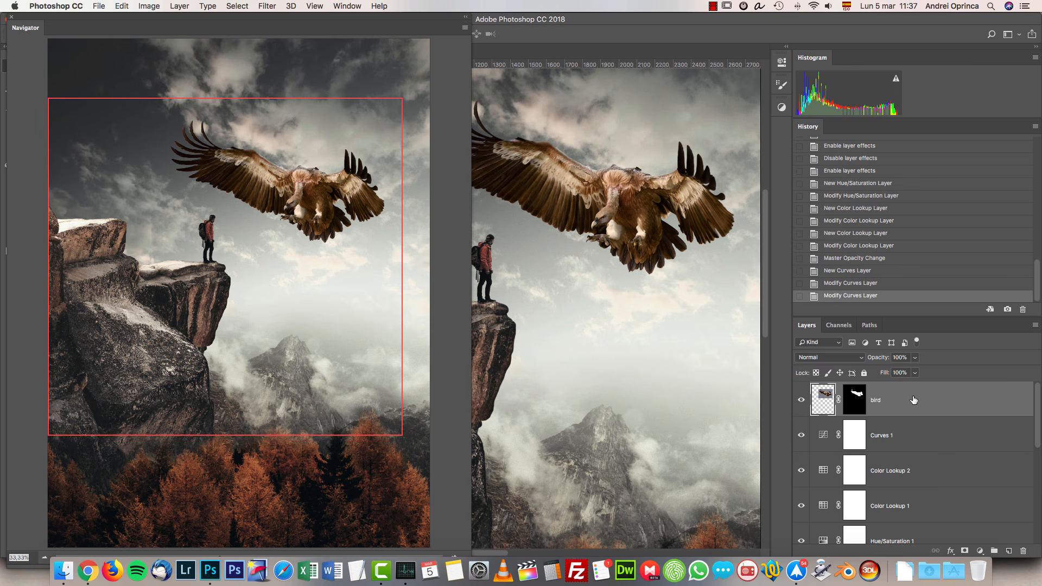
Examine the bird's tones against the background in the individual Red, Green and Blue channels.
left_click(838, 326)
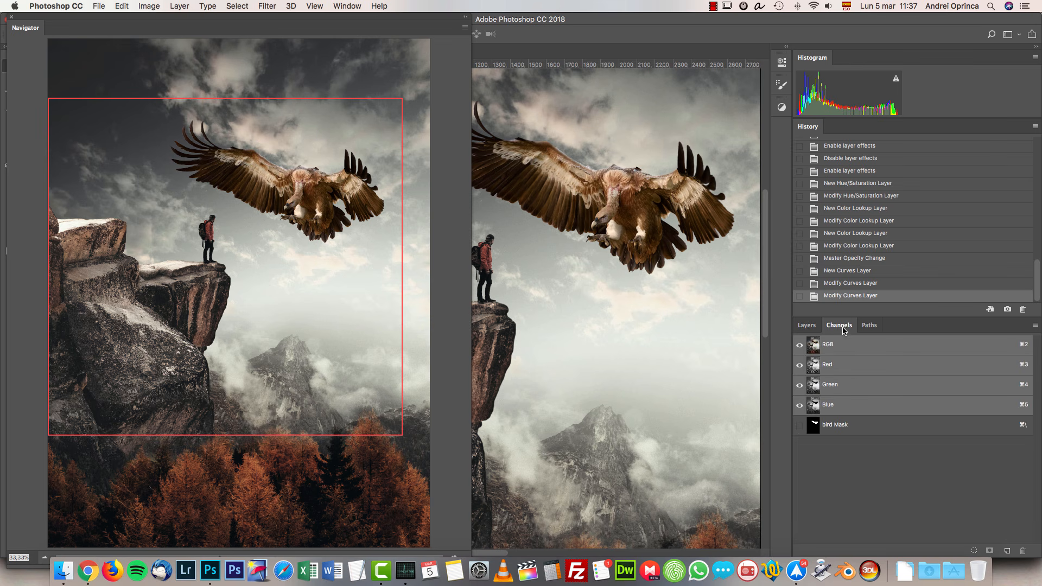
left_click(807, 326)
left_click(836, 326)
left_click(849, 369)
left_click(849, 387)
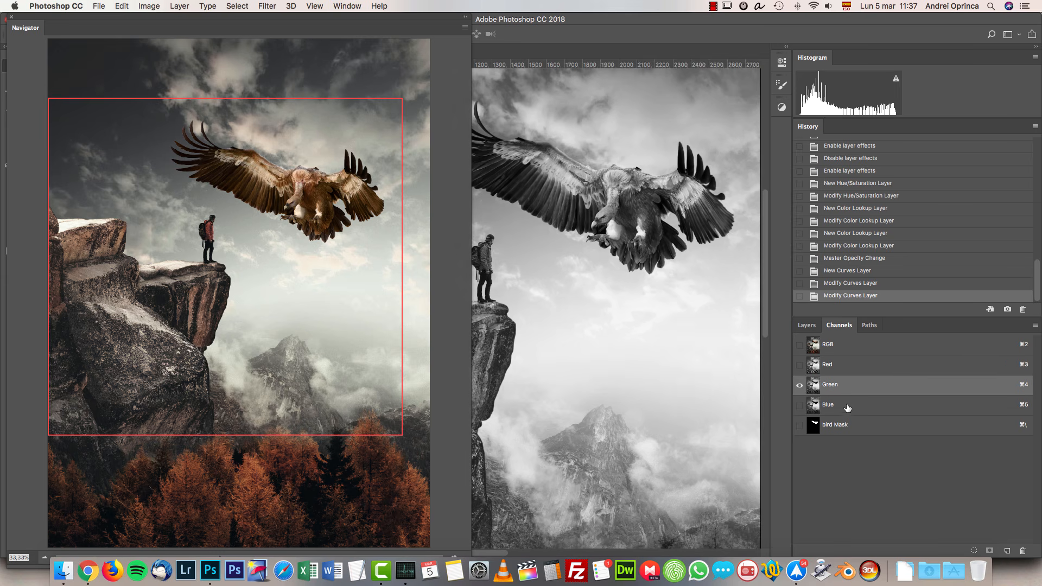
left_click(847, 405)
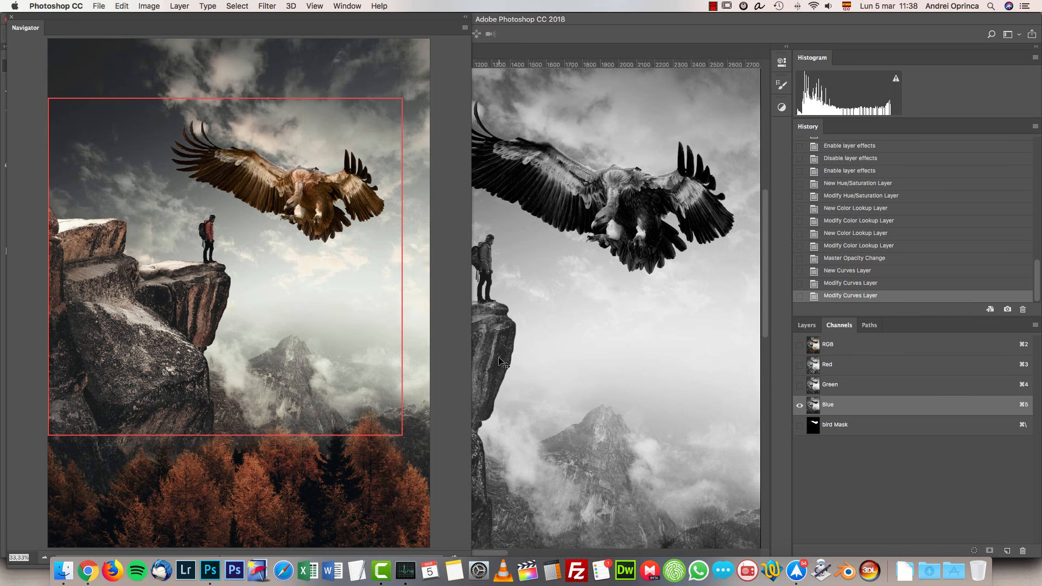
left_click_drag(518, 397, 547, 445)
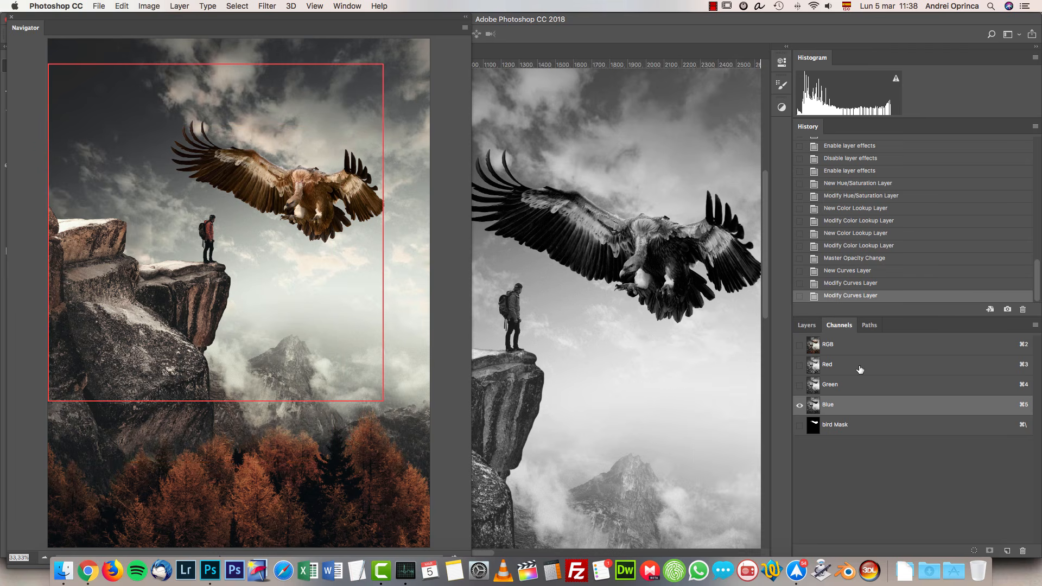
Open Levels for the bird layer's Red channel and place the dialog clear of the image.
left_click(860, 367)
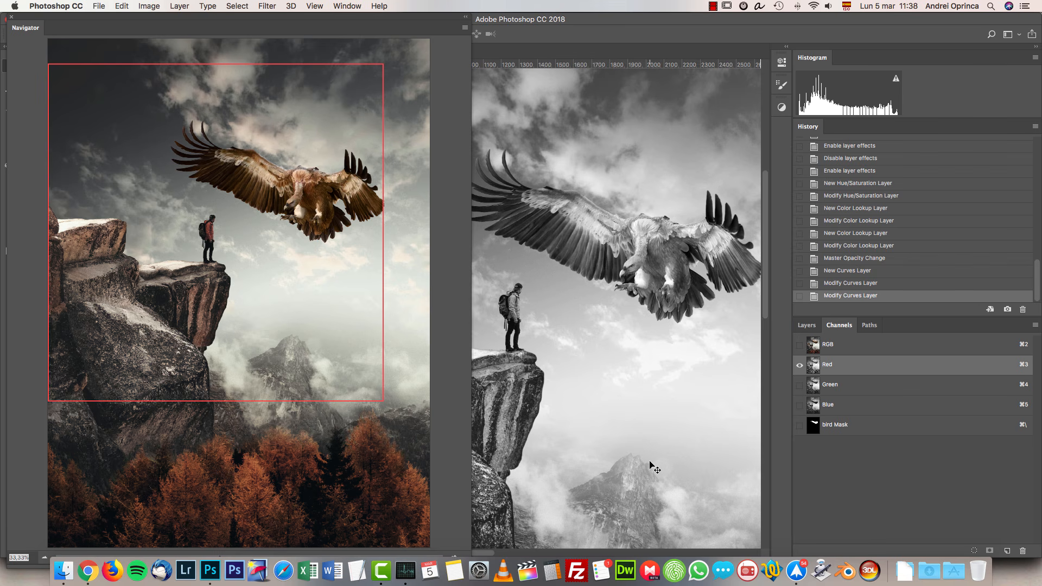
key("super+l")
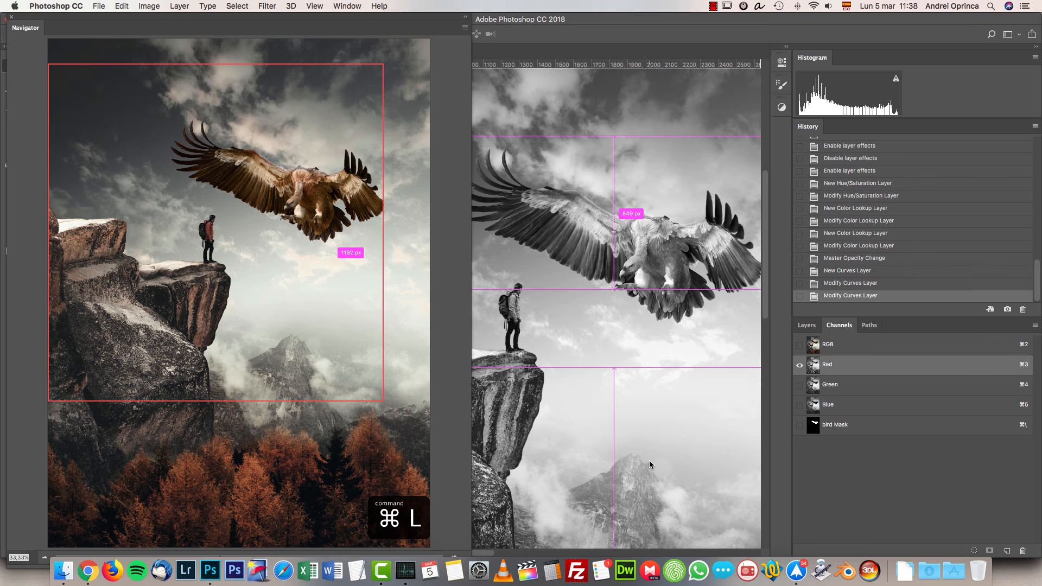
left_click_drag(818, 165, 603, 145)
left_click(807, 326)
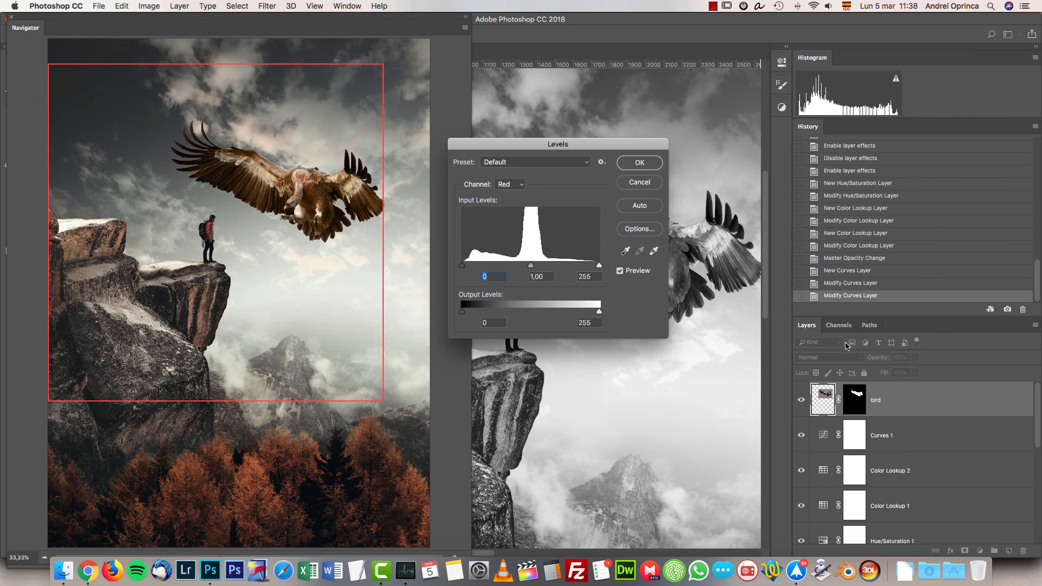
left_click(839, 326)
left_click_drag(627, 141, 937, 169)
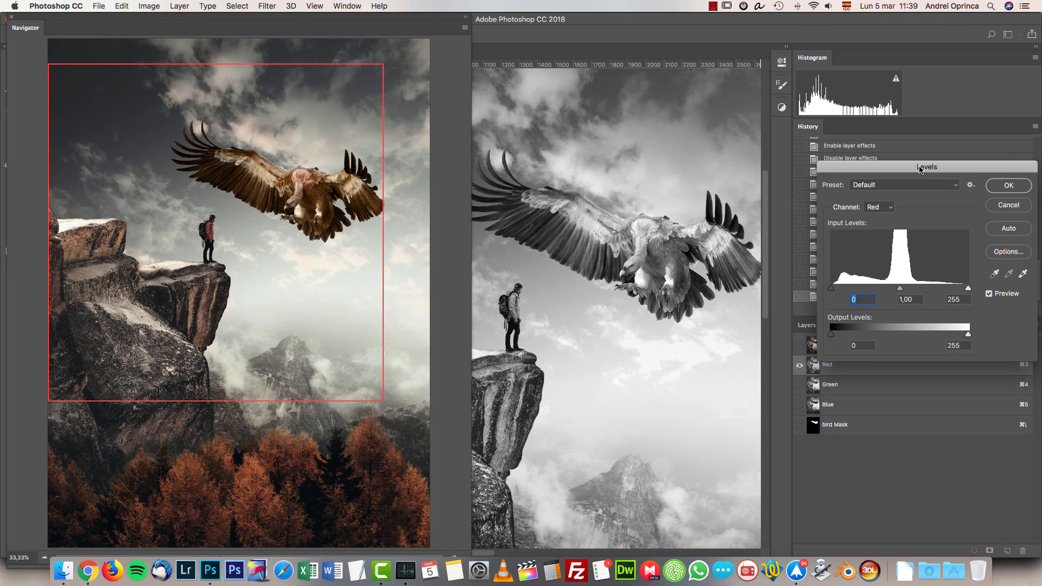
left_click_drag(923, 169, 910, 161)
Try lowering the Red channel's input white point to 161, and restore it to 255.
left_click_drag(955, 282, 904, 281)
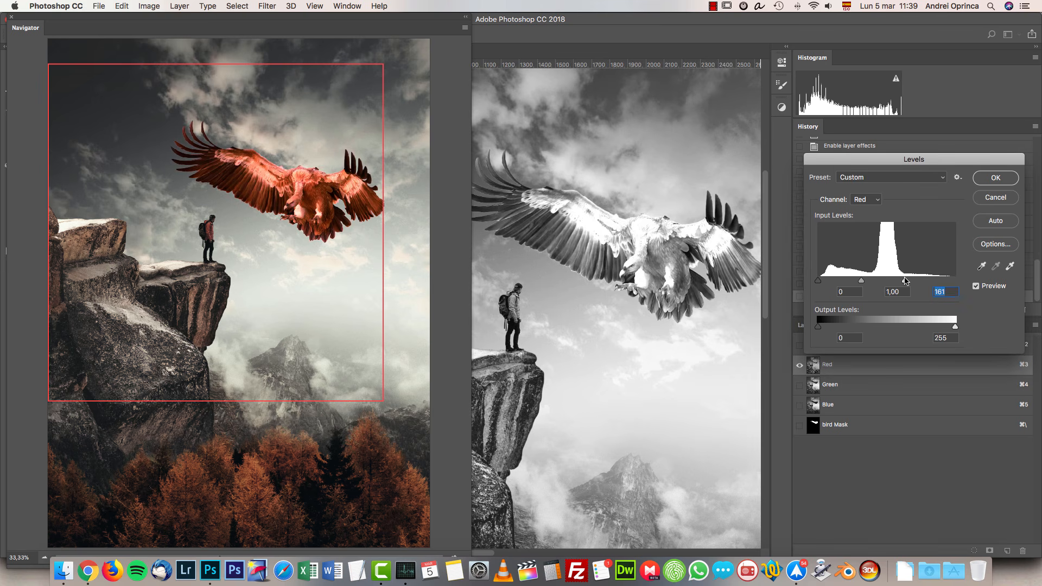
left_click_drag(905, 281, 956, 282)
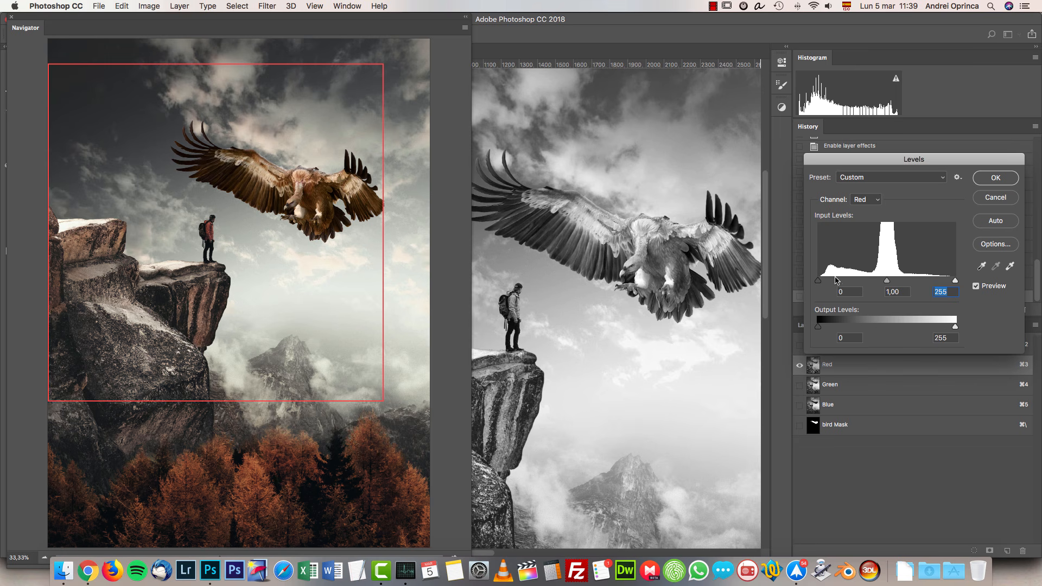
left_click(956, 282)
left_click_drag(956, 282, 927, 282)
left_click_drag(928, 281, 956, 281)
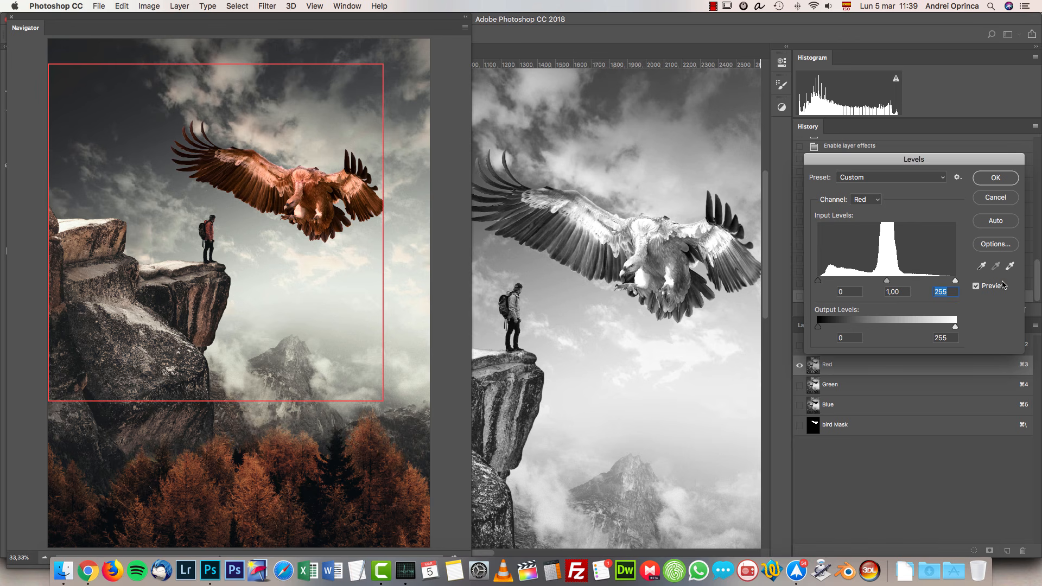
Try the Red channel's output white level at 215 and at 121, restoring it to 255 each time.
left_click_drag(956, 325, 934, 327)
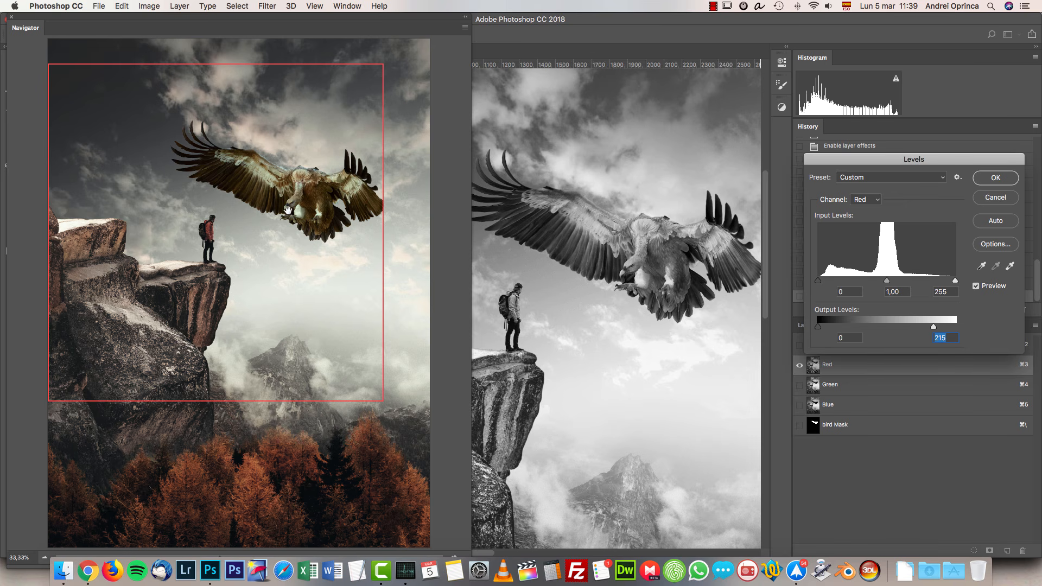
left_click_drag(934, 326, 988, 328)
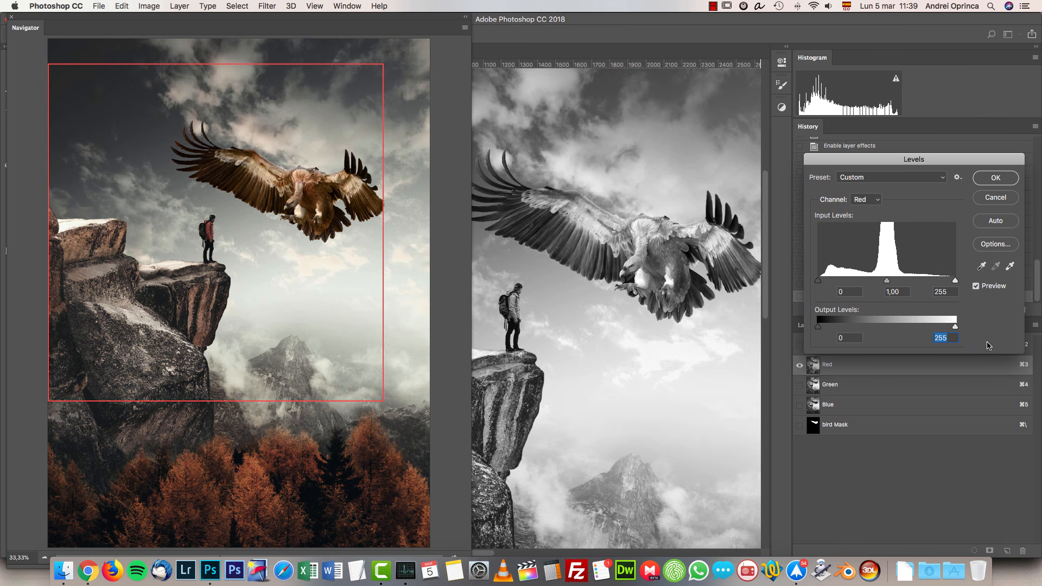
left_click_drag(954, 326, 884, 326)
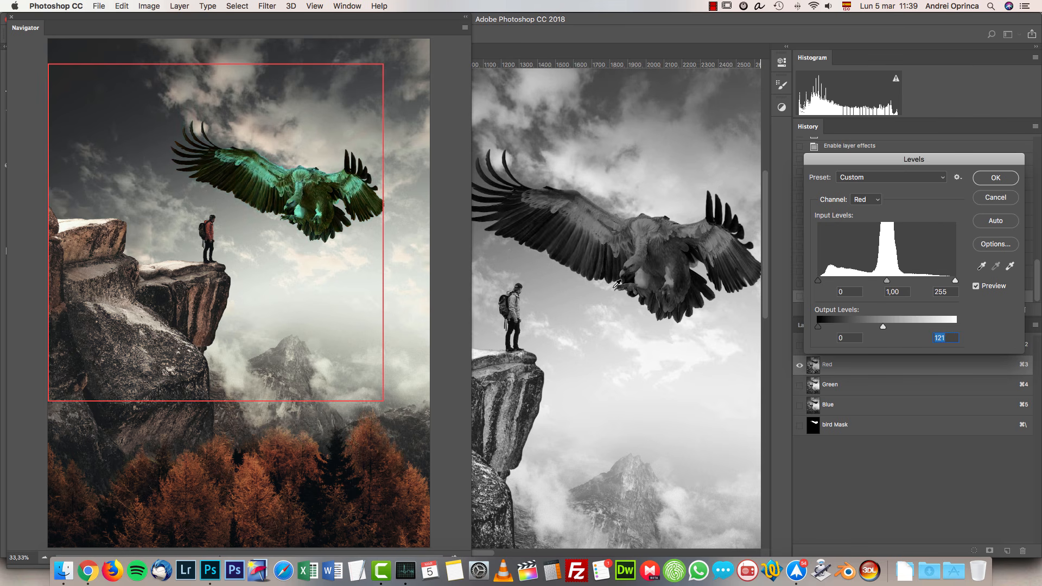
left_click_drag(884, 326, 982, 329)
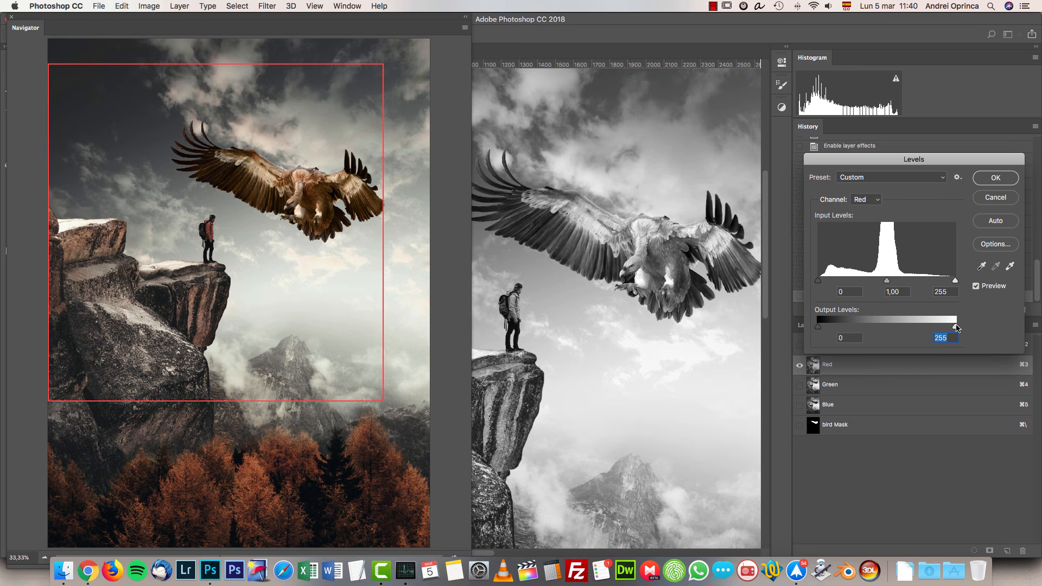
Apply Levels to the bird's Red channel with input black 6, midtones 1.05, output black 7 and output white 239.
left_click_drag(955, 328, 947, 328)
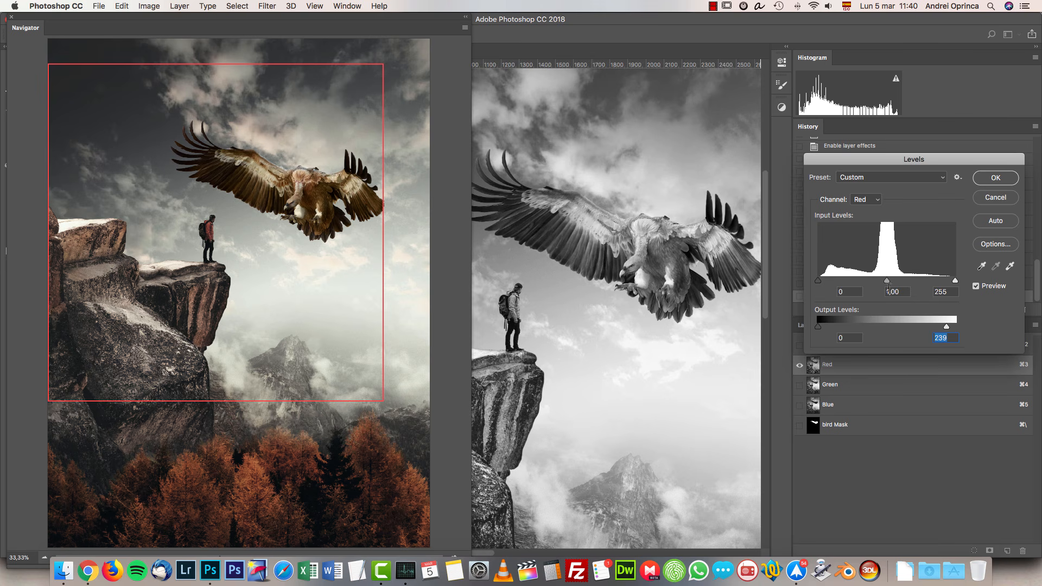
left_click_drag(887, 281, 887, 283)
left_click_drag(819, 282, 818, 283)
left_click_drag(818, 326, 830, 329)
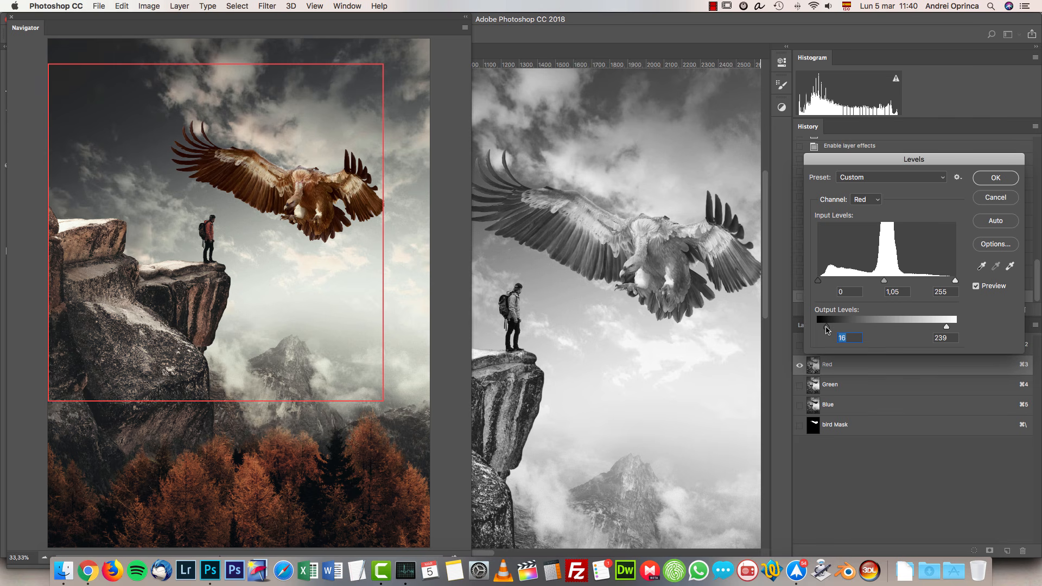
left_click_drag(825, 327, 822, 327)
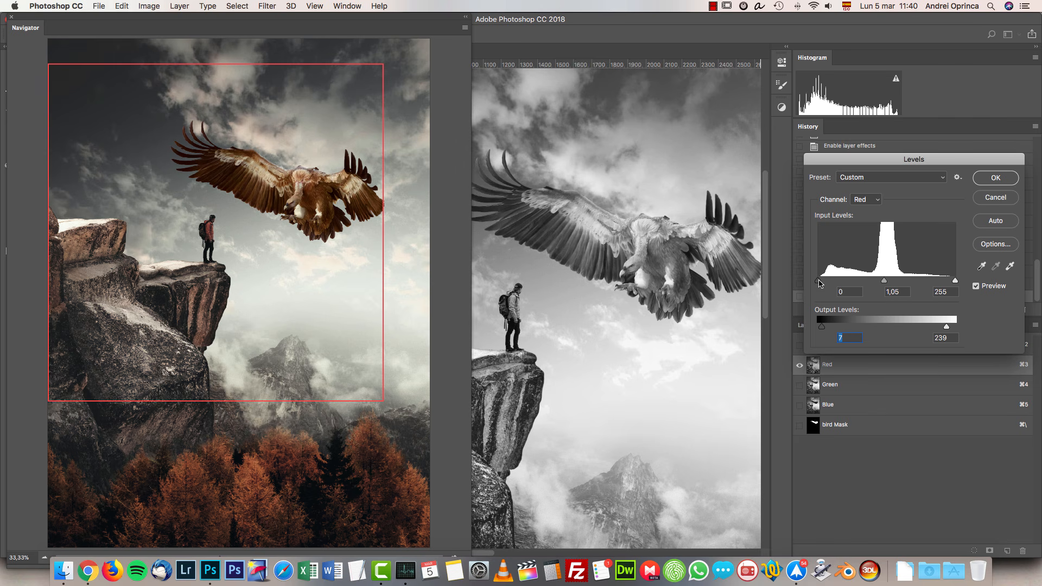
left_click(822, 283)
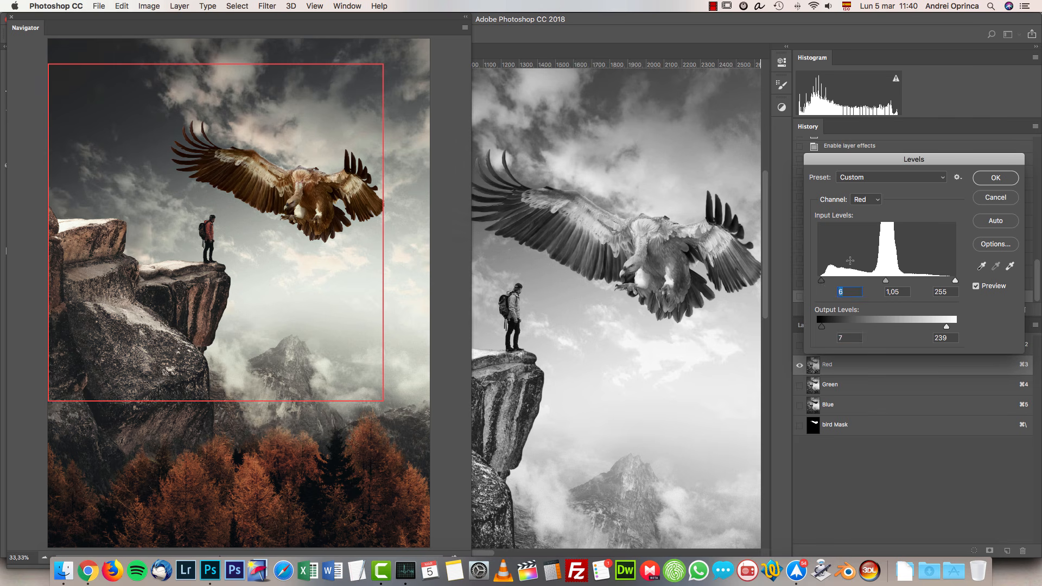
left_click(996, 178)
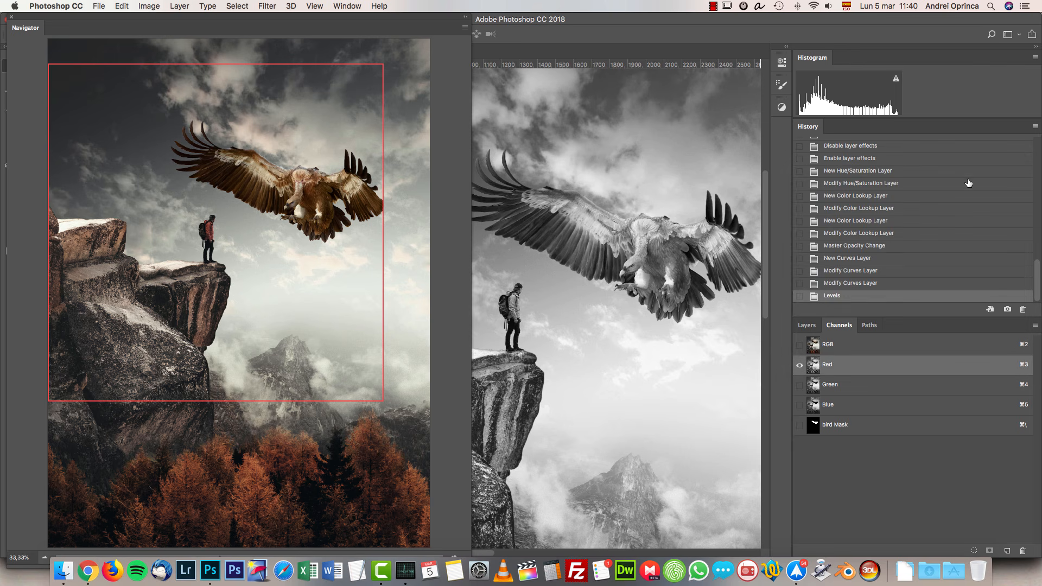
Isolate the Green channel and narrow the Navigator so the whole bird and the man fit beside it.
left_click(855, 385)
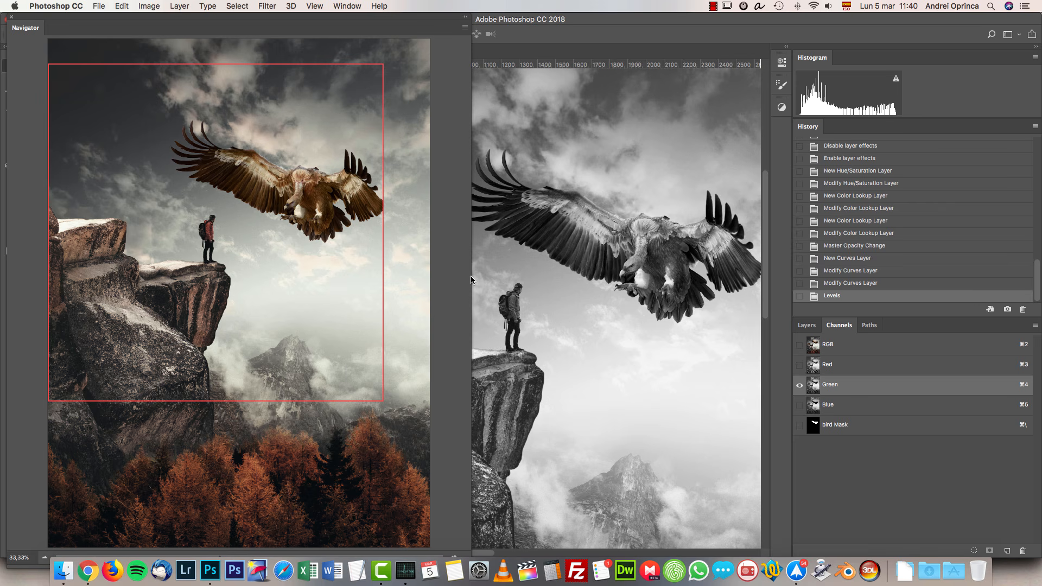
left_click(469, 100)
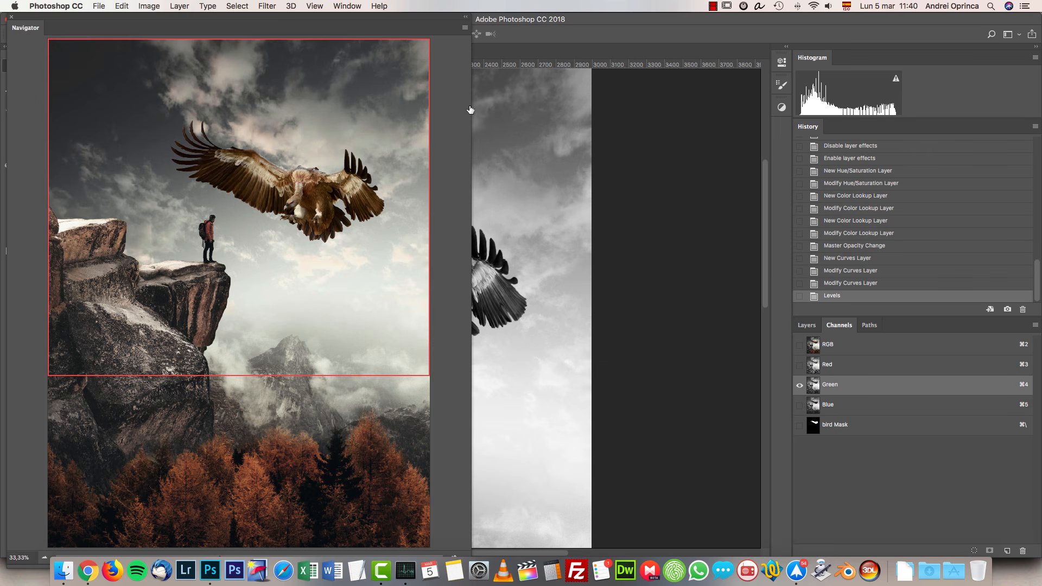
left_click_drag(472, 107, 330, 106)
Apply Levels to the bird's Green channel with output black 5, slightly brighter midtones and a slightly lower output white.
key("super+l")
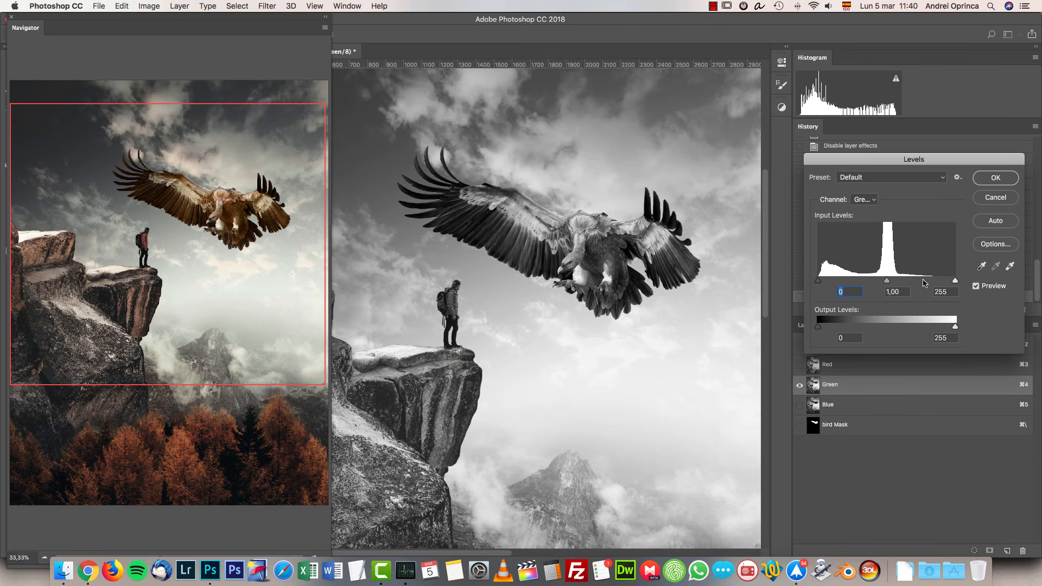
left_click_drag(821, 279, 780, 287)
mouse_move(818, 326)
left_mouse_down()
mouse_move(831, 326)
mouse_move(821, 327)
left_mouse_up()
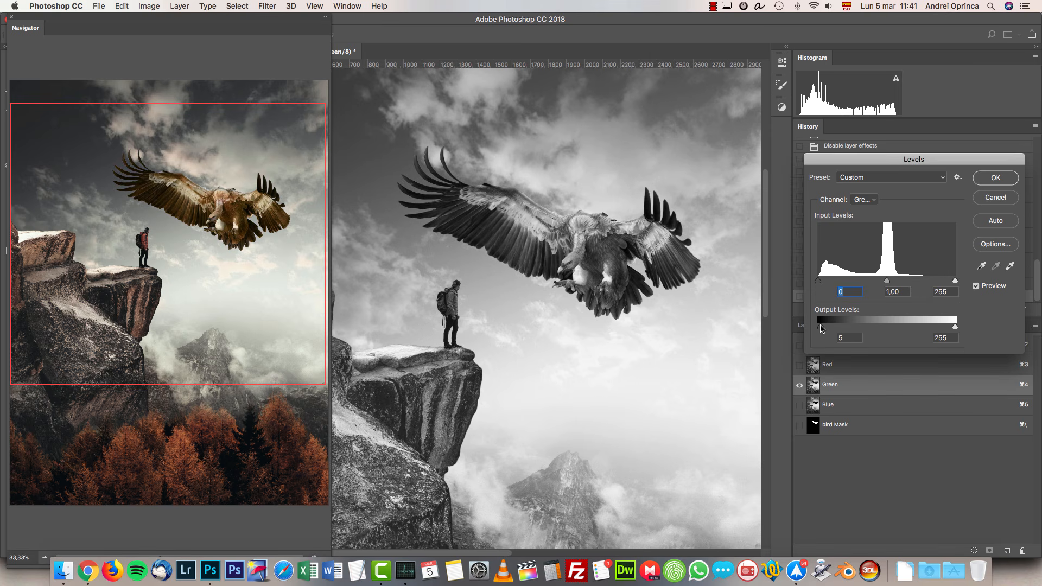
left_click_drag(887, 281, 885, 283)
mouse_move(956, 281)
left_mouse_down()
mouse_move(938, 283)
mouse_move(955, 281)
left_mouse_up()
left_click_drag(953, 328, 951, 328)
left_click(992, 179)
Apply Levels to the bird's Blue channel with input white 248, midtones 0.92, output black about 21 and a slightly lower output white.
left_click(859, 404)
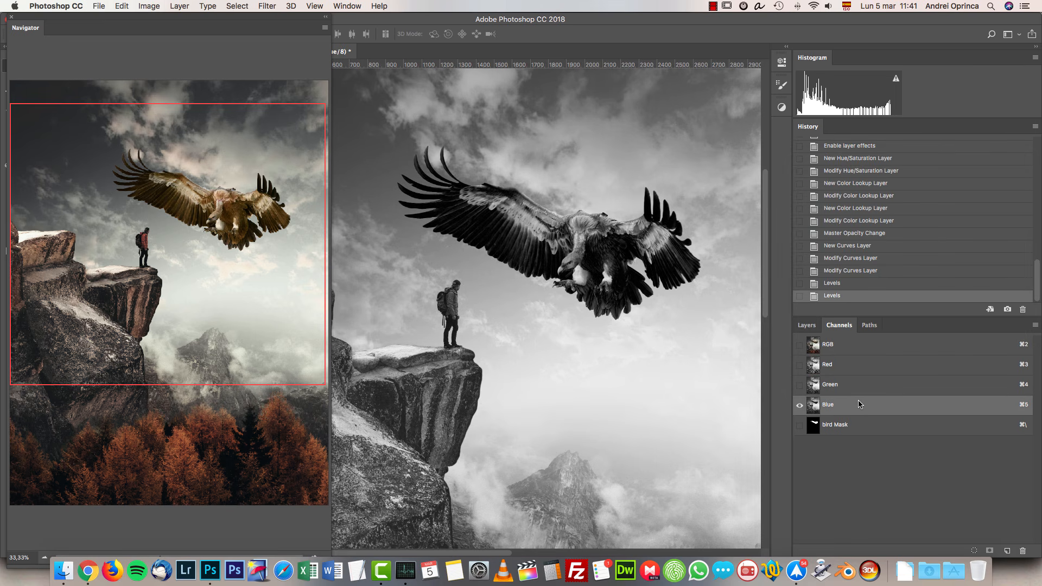
key("super+l")
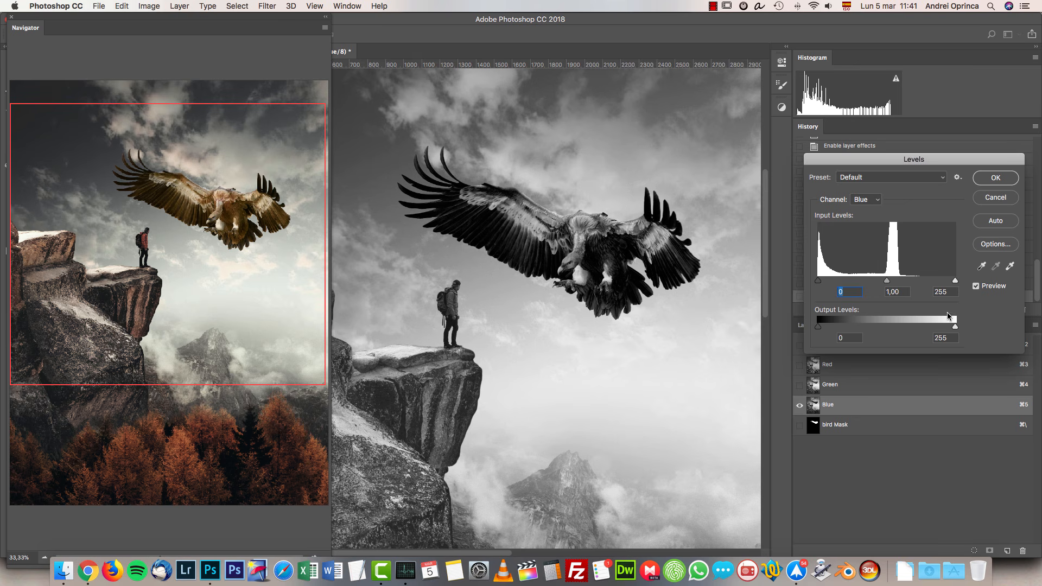
mouse_move(955, 281)
left_mouse_down()
mouse_move(943, 283)
mouse_move(952, 283)
left_mouse_up()
mouse_move(818, 327)
left_mouse_down()
mouse_move(843, 328)
mouse_move(829, 327)
left_mouse_up()
left_click_drag(885, 283, 890, 282)
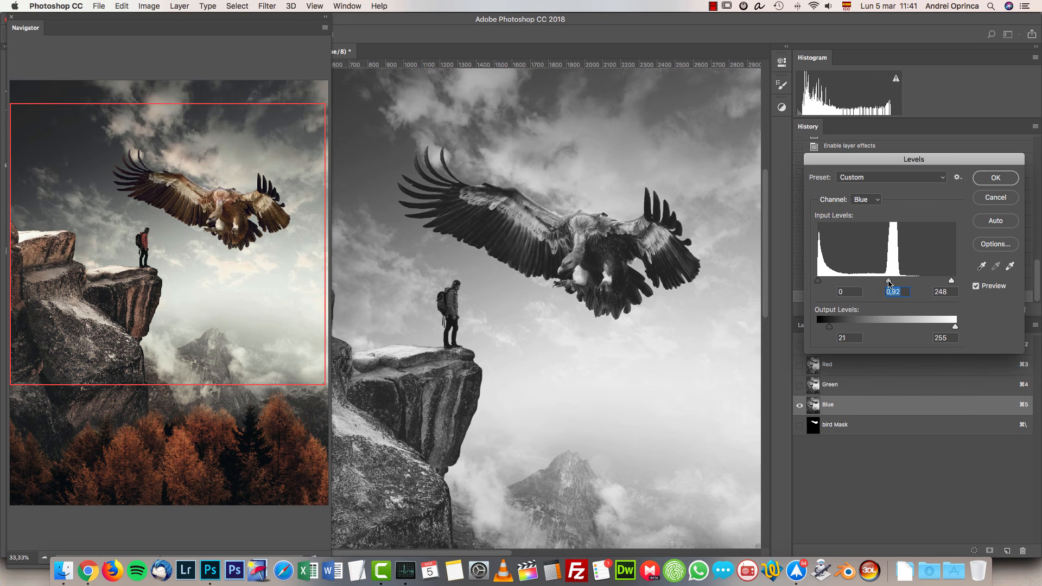
left_click_drag(818, 280, 818, 281)
left_click_drag(829, 326, 830, 328)
left_click_drag(953, 328, 945, 327)
left_click(996, 179)
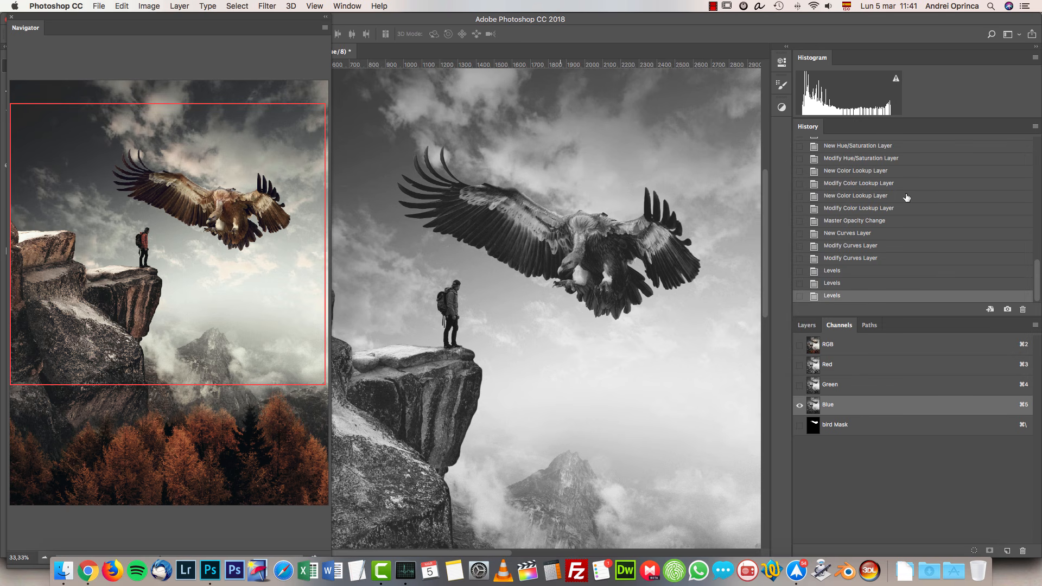
Reset the current custom workspace to its saved panel layout and enlarge the Navigator preview.
left_click(808, 326)
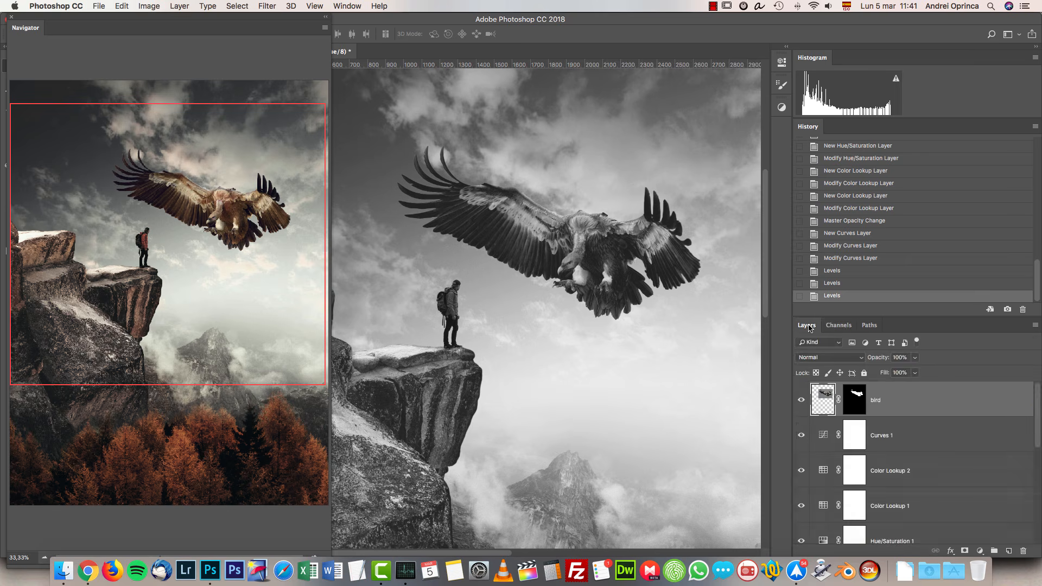
left_click(1013, 33)
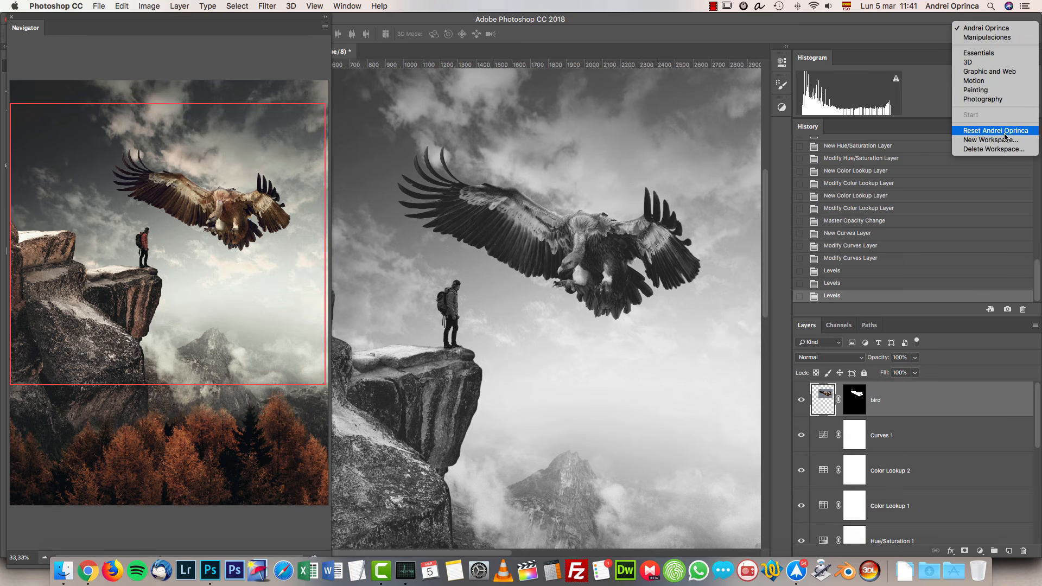
left_click(1005, 140)
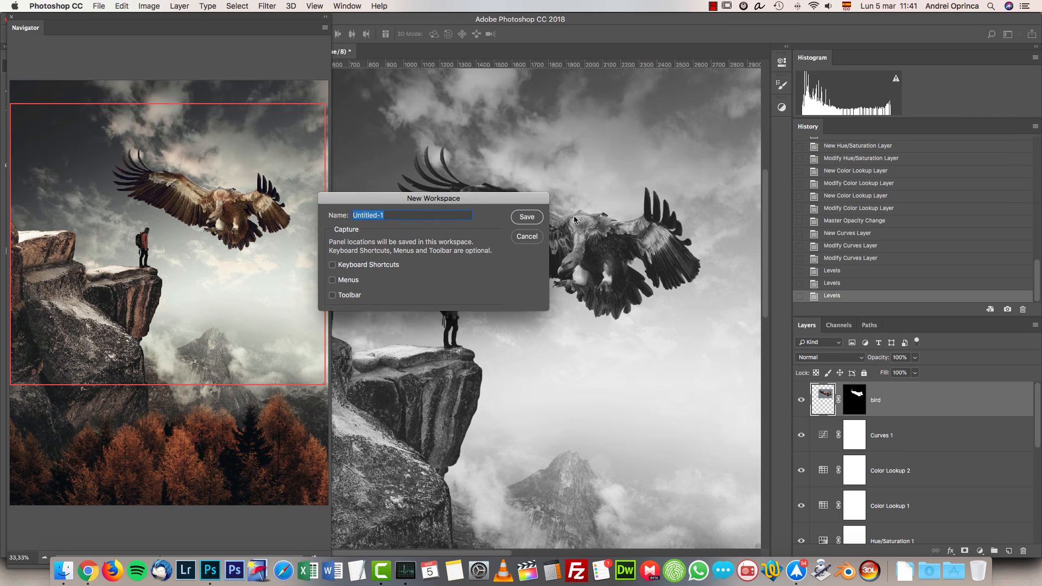
key("Escape")
left_click(1018, 35)
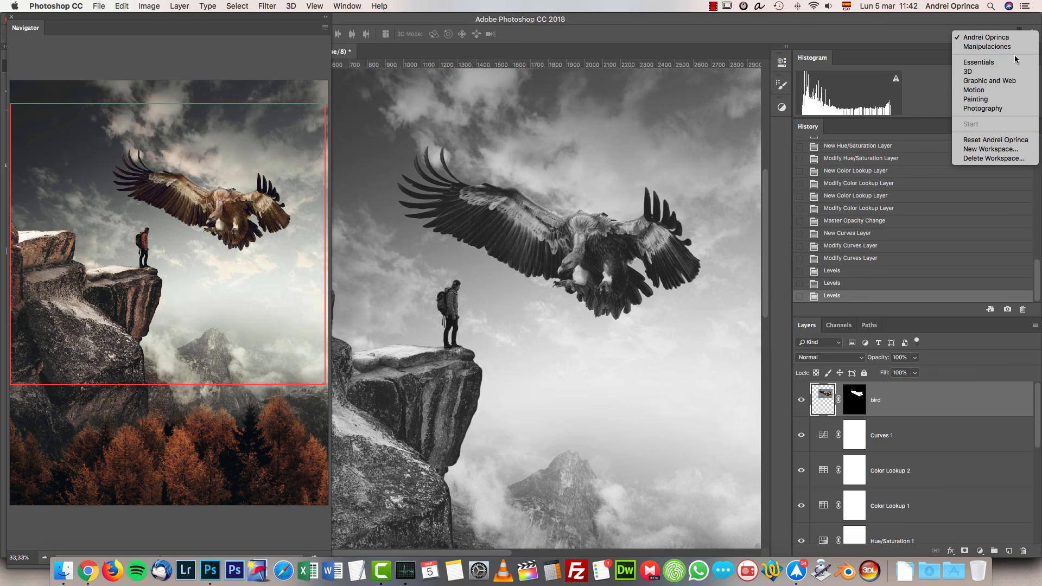
left_click(1003, 140)
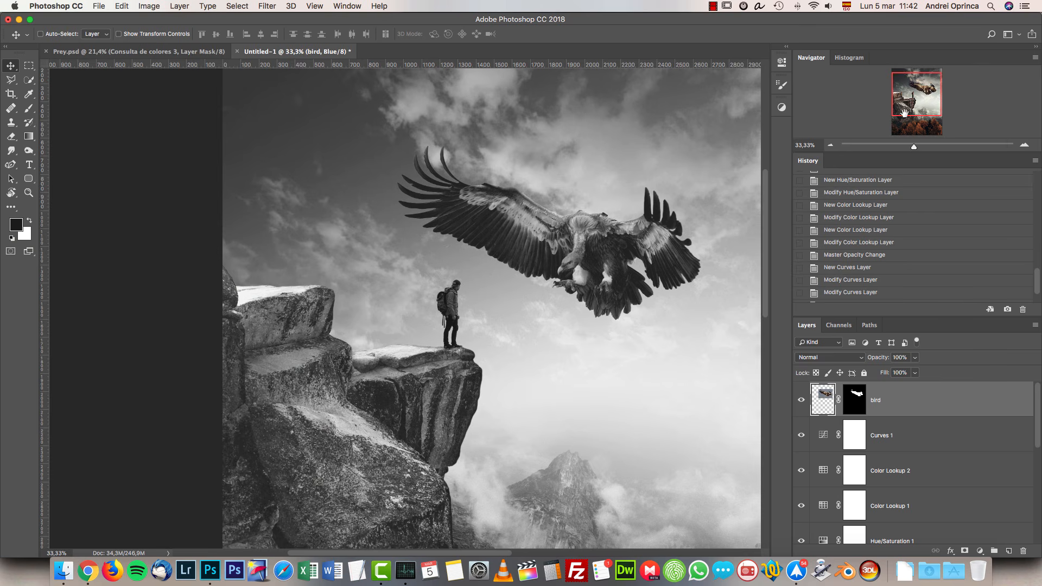
left_click_drag(852, 153, 841, 265)
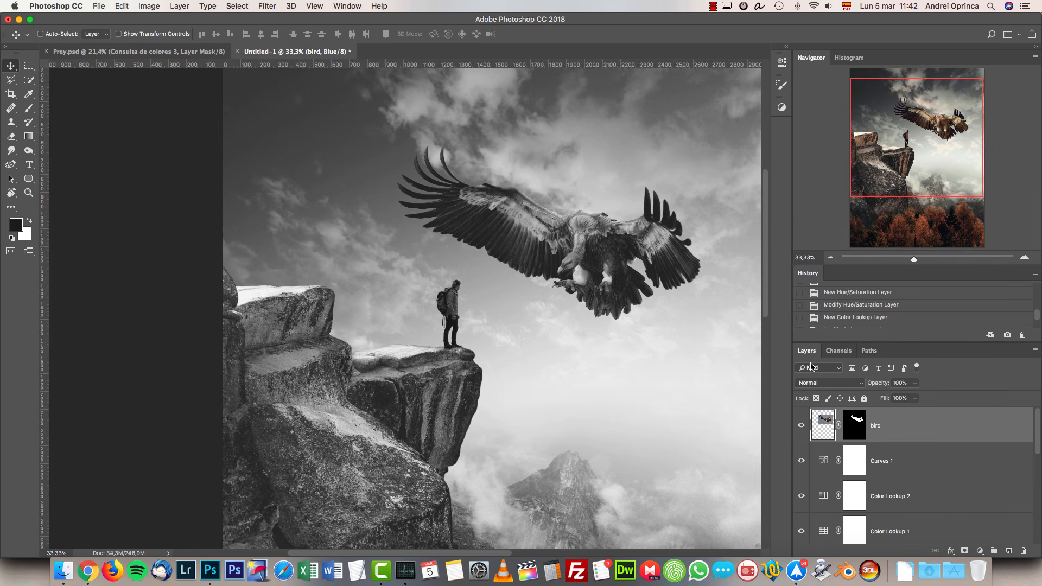
Restore the full-color RGB composite view and return to the layer list with the bird layer active.
left_click(840, 351)
left_click(839, 363)
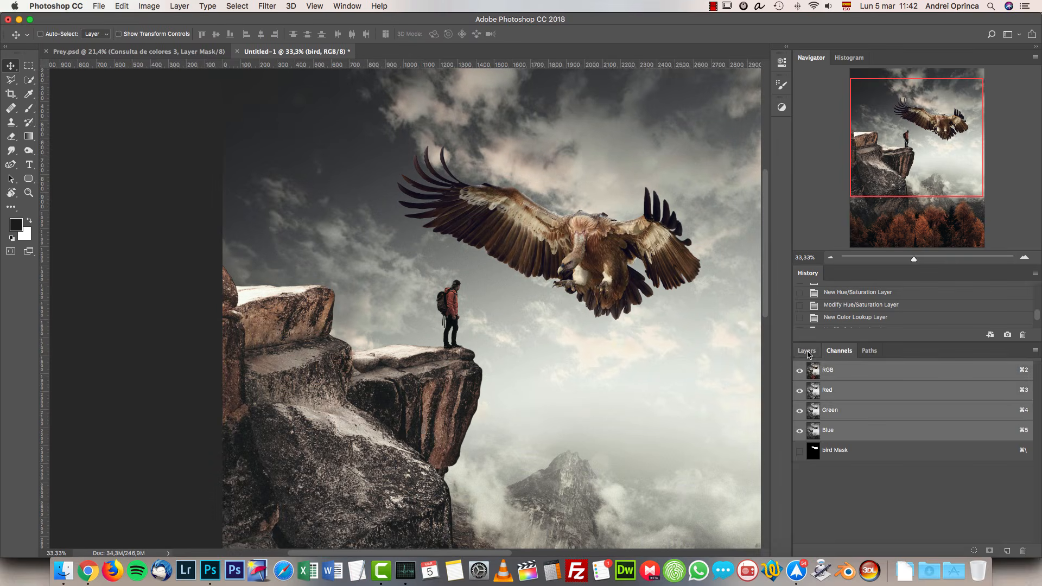
left_click(807, 351)
scroll(698, 342, "right", 3)
scroll(531, 275, "up", 2)
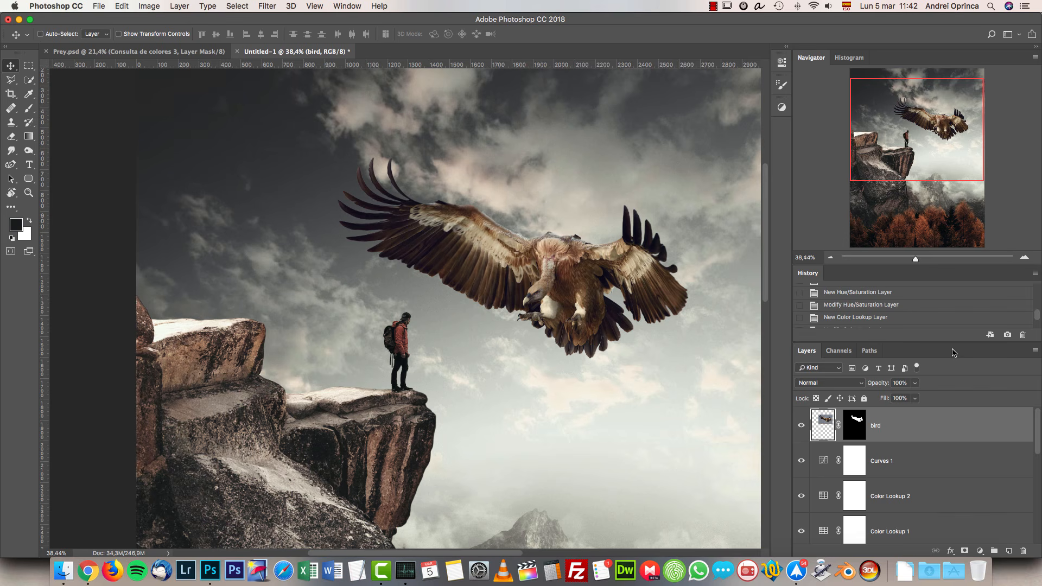
Enlarge the History list and compare the bird before and after the three Levels adjustments.
left_click_drag(950, 344, 950, 399)
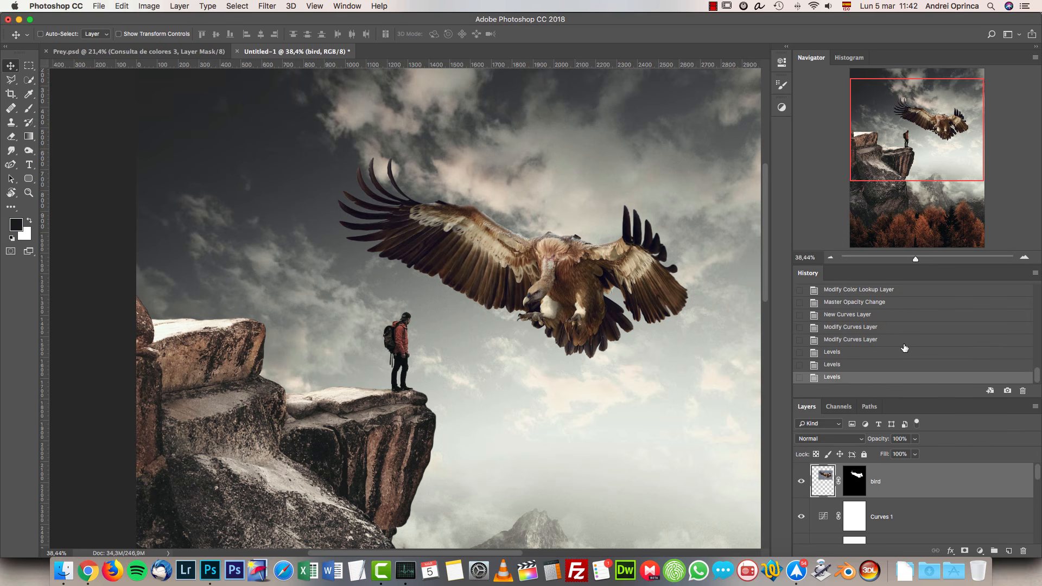
left_click(841, 340)
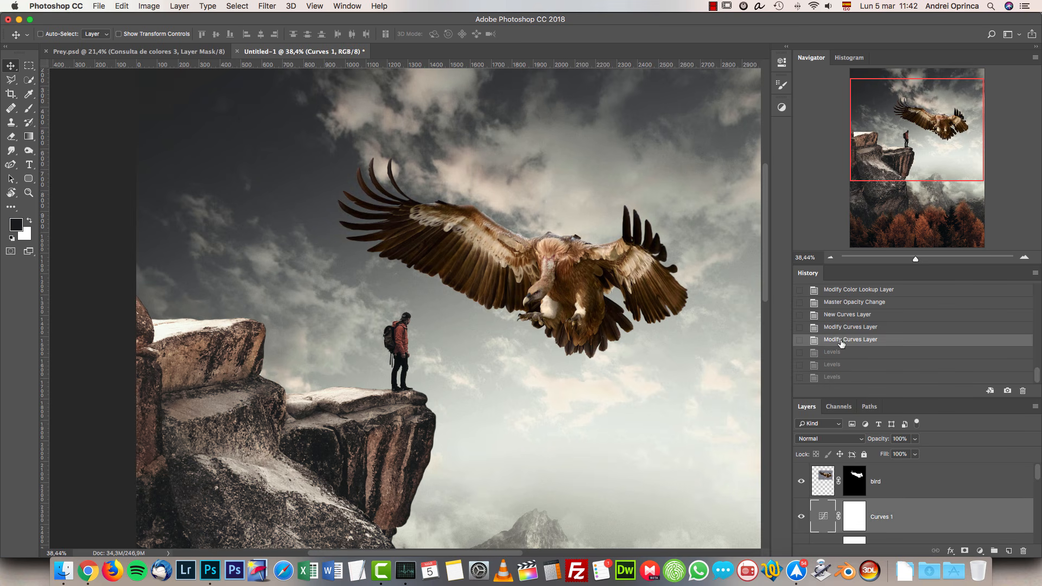
left_click(836, 378)
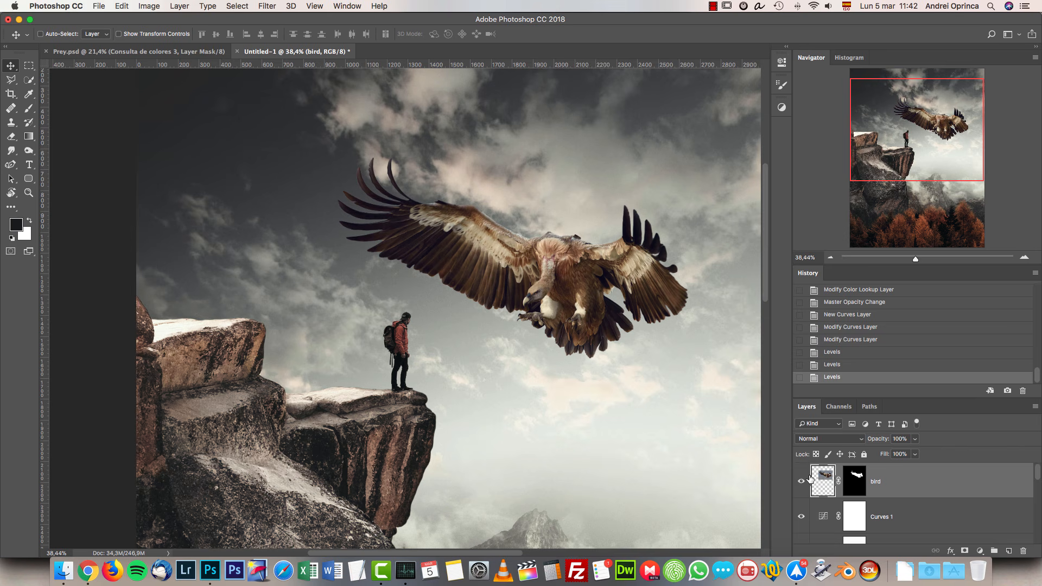
Lower the bird's saturation to -34 with Hue/Saturation.
key("super+u")
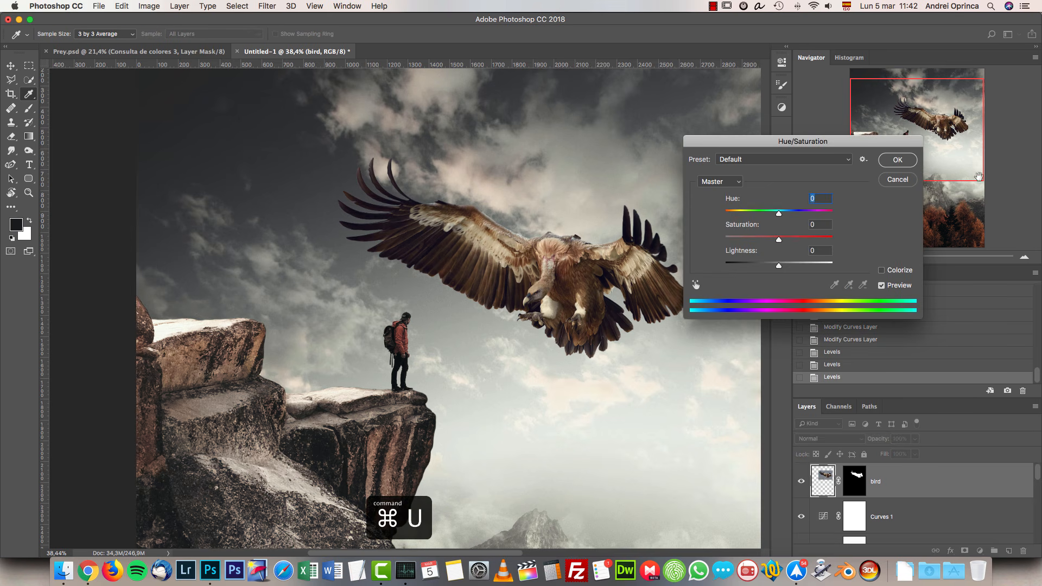
left_click_drag(750, 242, 766, 241)
scroll(519, 252, "down", 5)
scroll(519, 253, "right", 2)
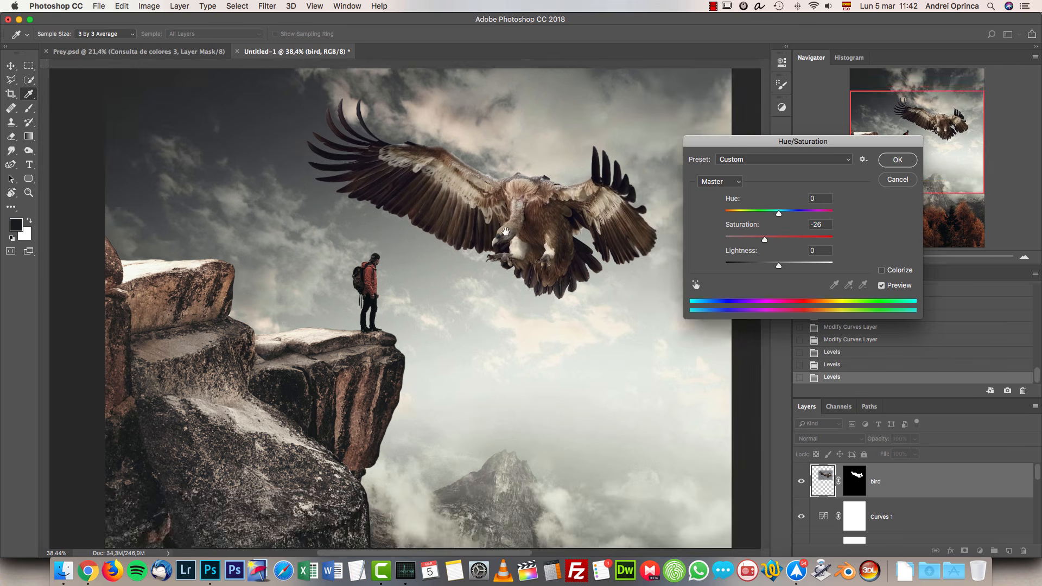
left_click_drag(761, 241, 760, 239)
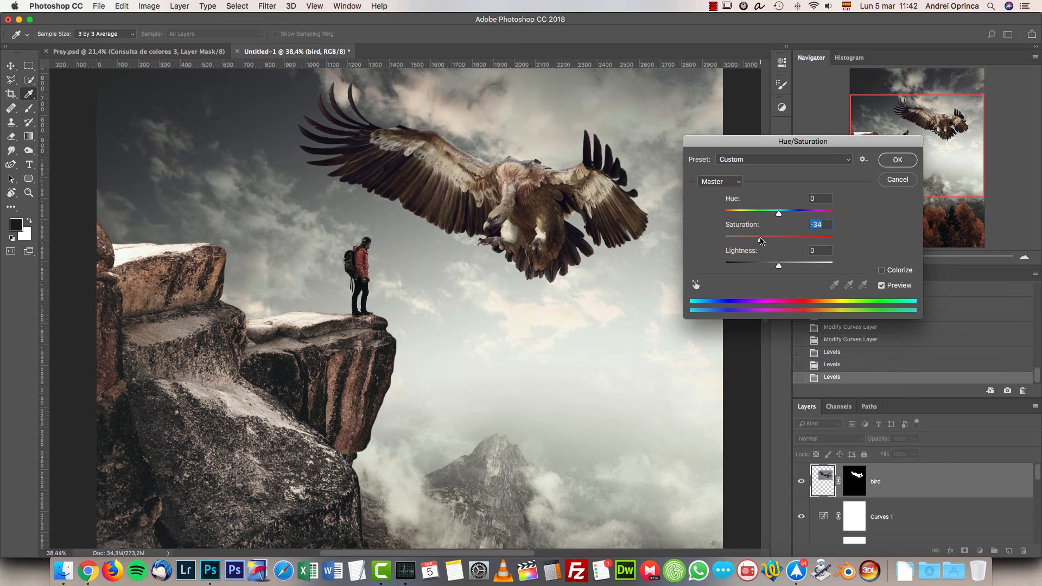
left_click(897, 159)
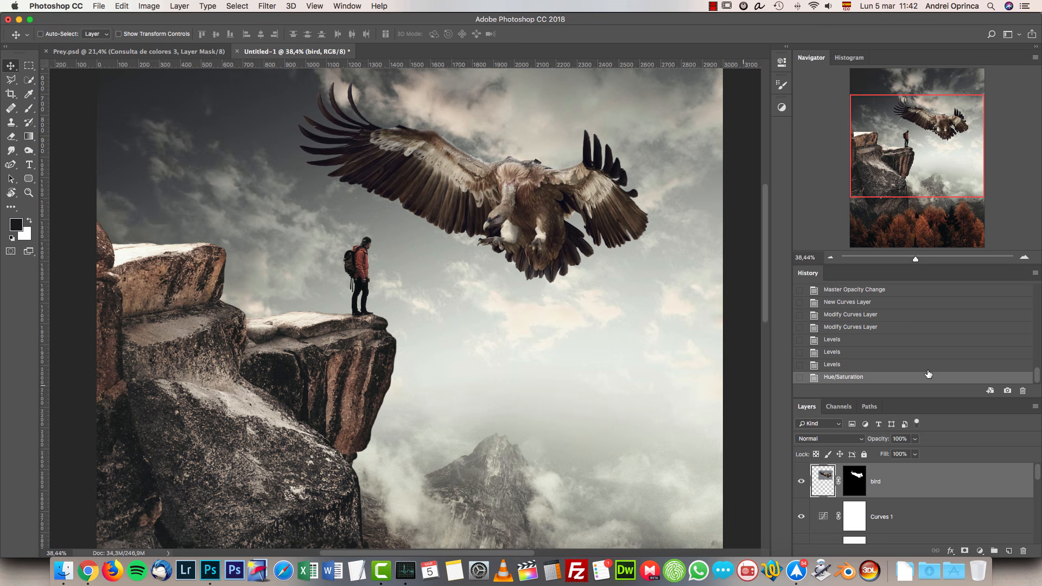
Revert the document to the last Curves layer change before the Levels edits and convert the bird layer to a Smart Object.
left_click(860, 328)
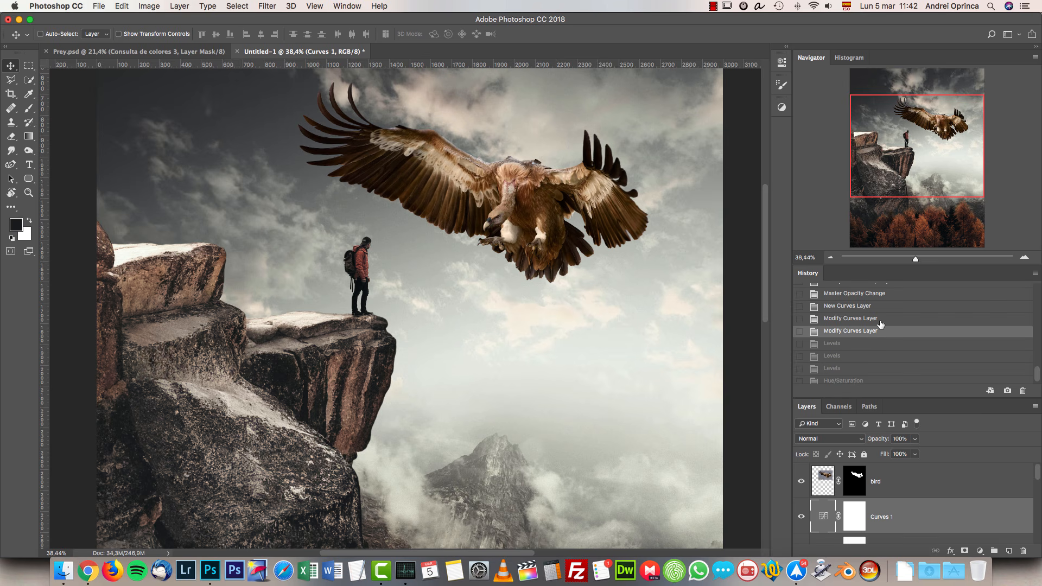
left_click(933, 484)
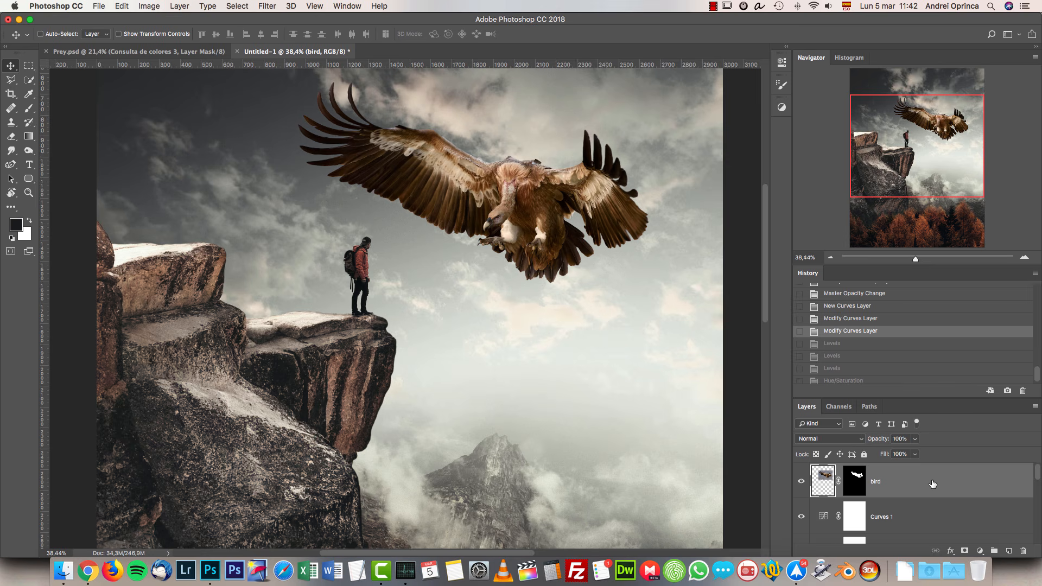
right_click(933, 485)
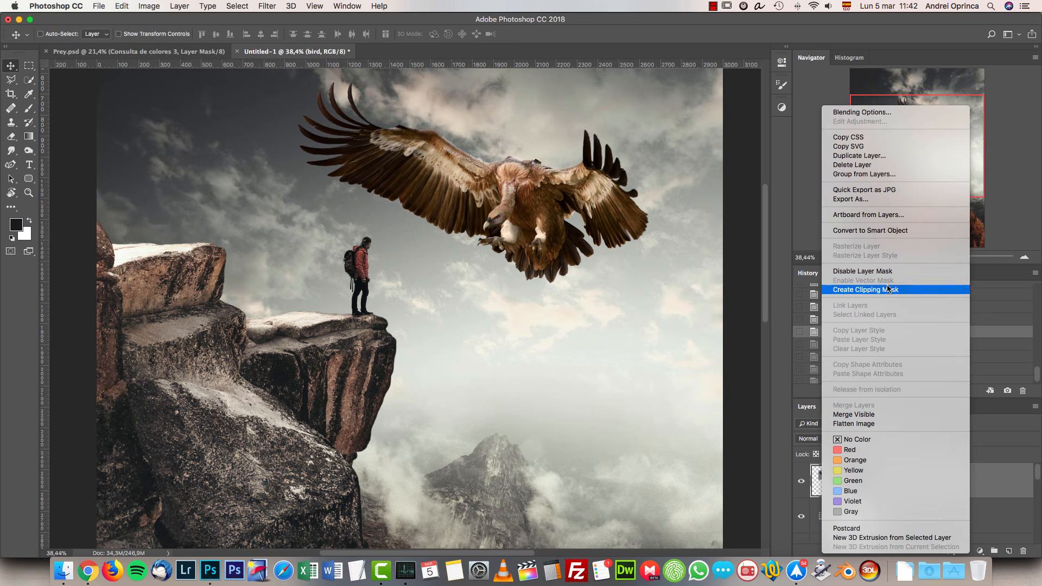
left_click(880, 231)
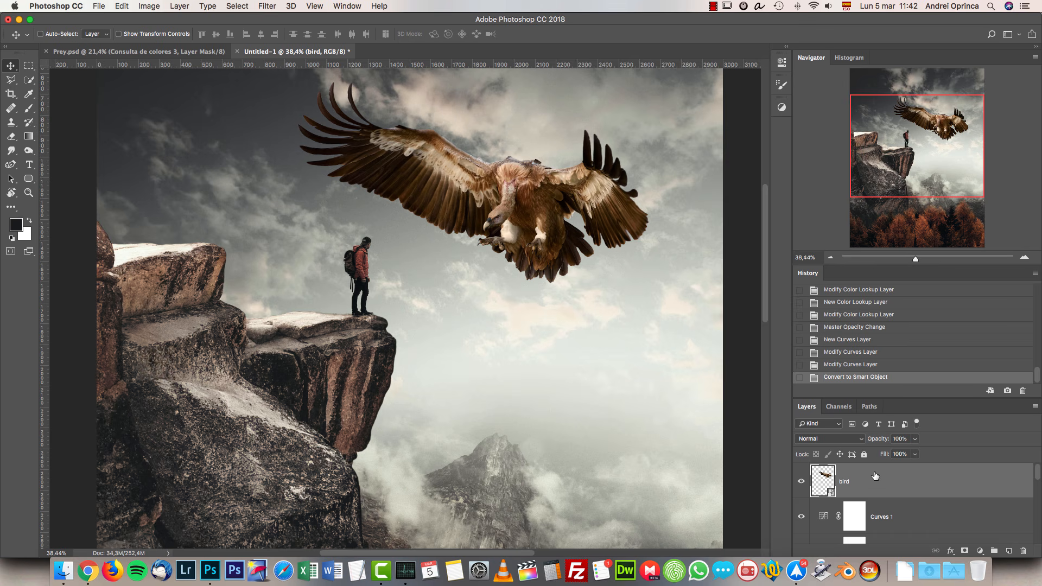
Apply Levels to the bird Smart Object with RGB midtones 0.85 and input white 244.
key("super+l")
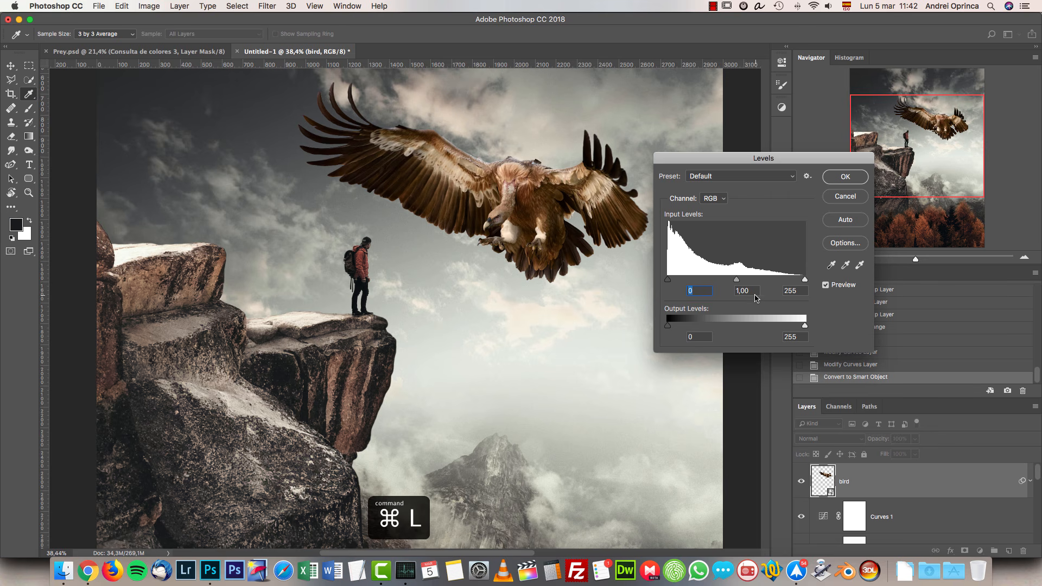
left_click(756, 290)
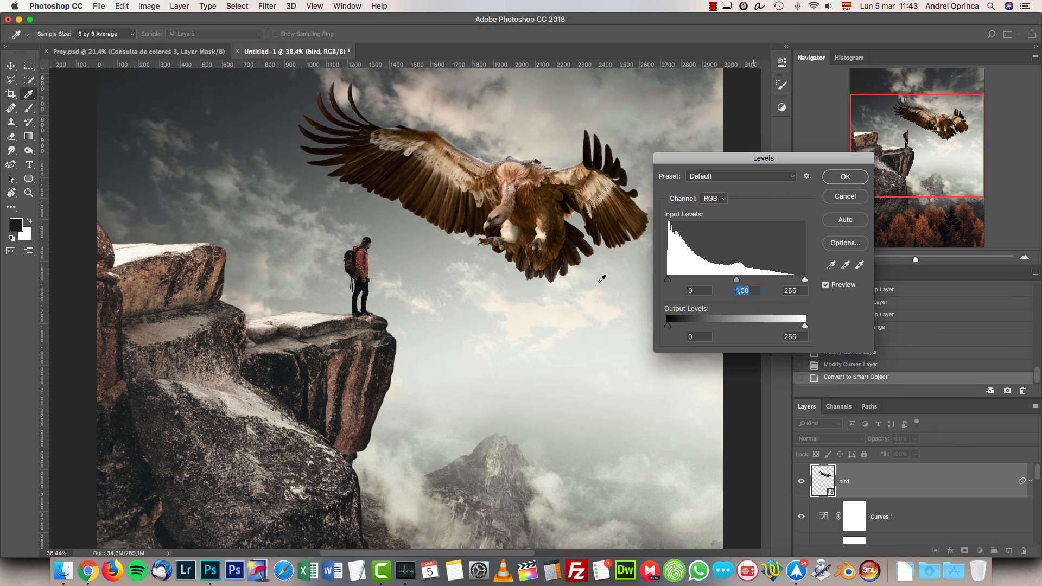
type("0,85")
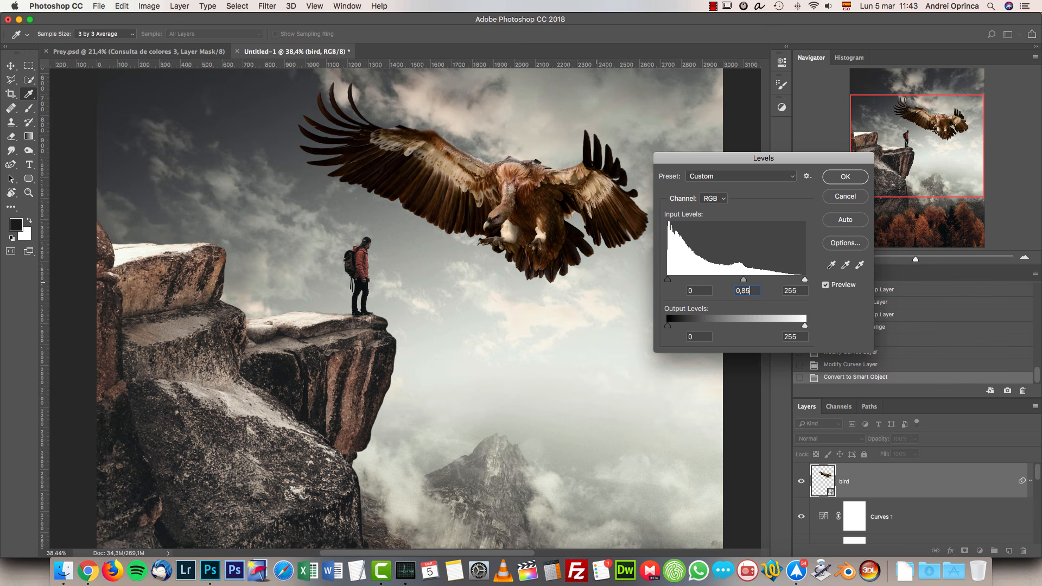
left_click(794, 291)
type("244")
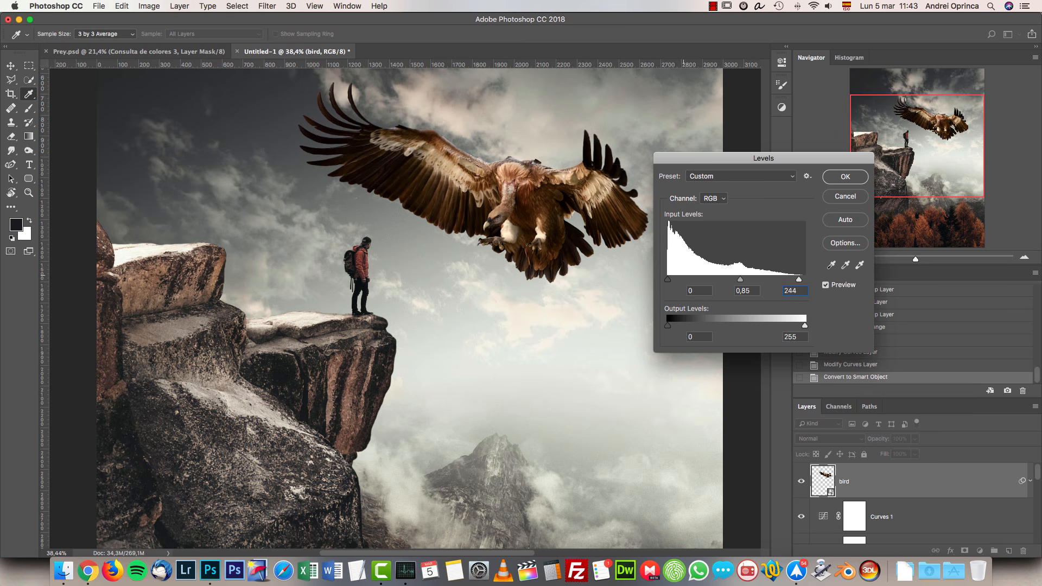
left_click_drag(742, 282, 732, 282)
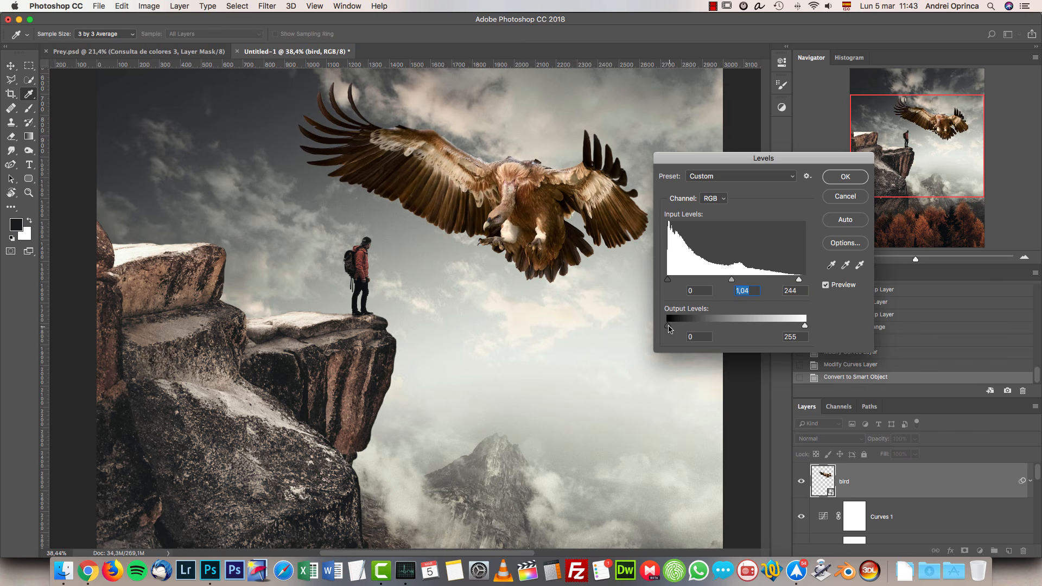
left_click_drag(730, 279, 737, 279)
type("0,85")
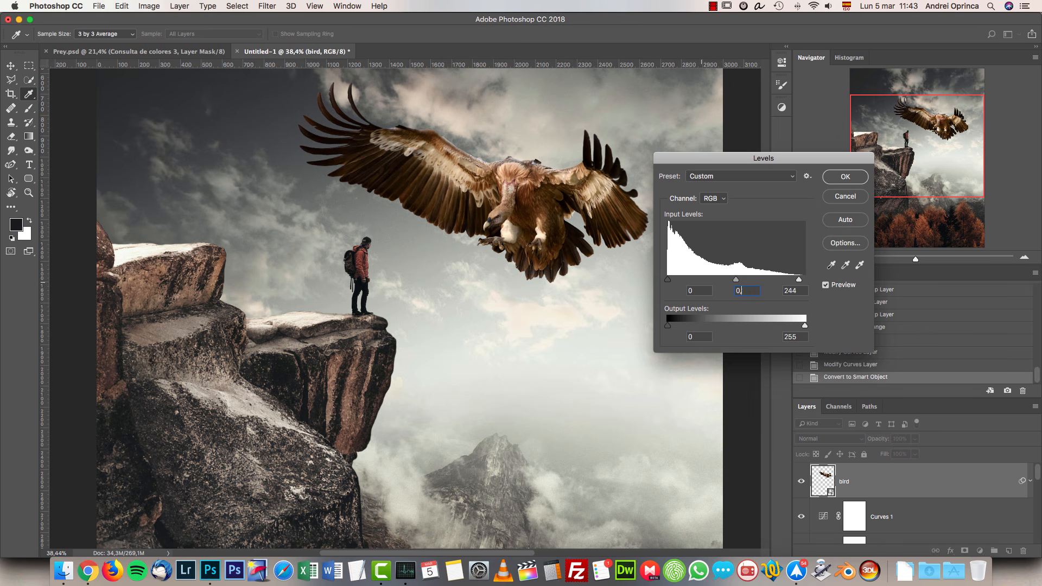
left_click(844, 177)
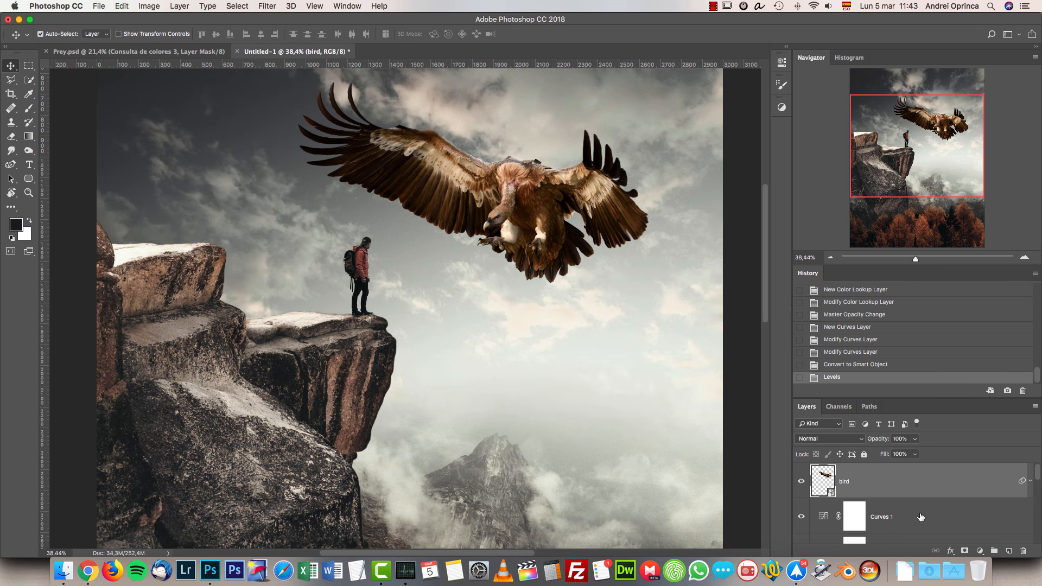
Start a Curves adjustment on the bird and raise the RGB black point to output 24 at input 0.
key("super+m")
left_click_drag(620, 117, 896, 127)
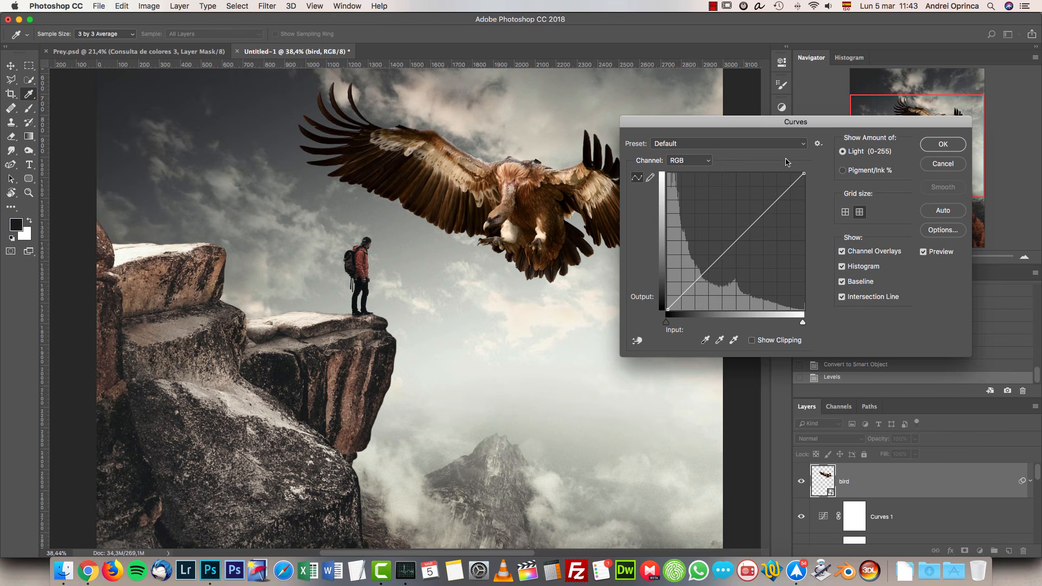
left_click_drag(826, 123, 814, 140)
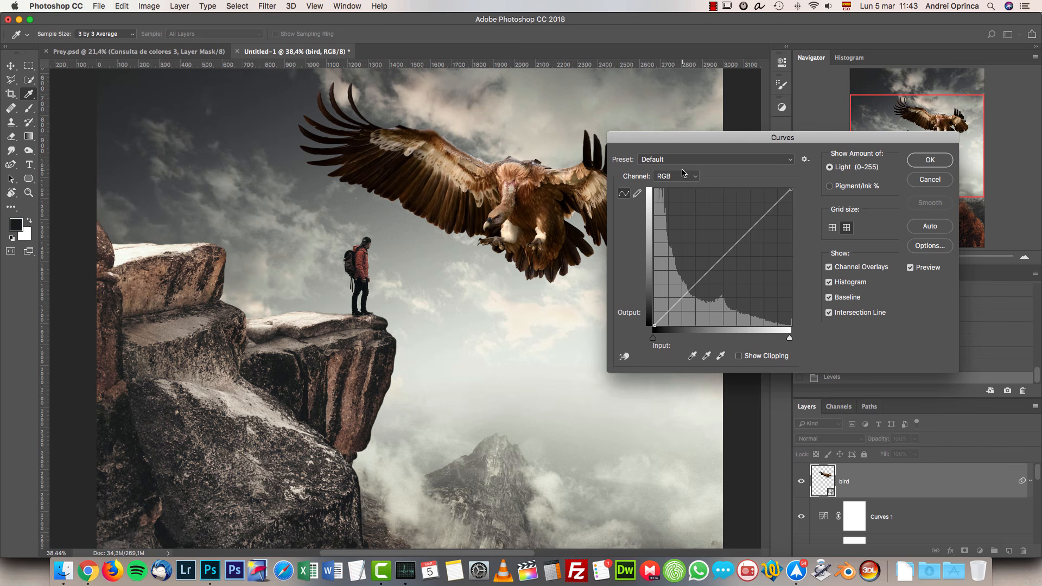
left_click(654, 325)
left_click_drag(649, 324, 639, 315)
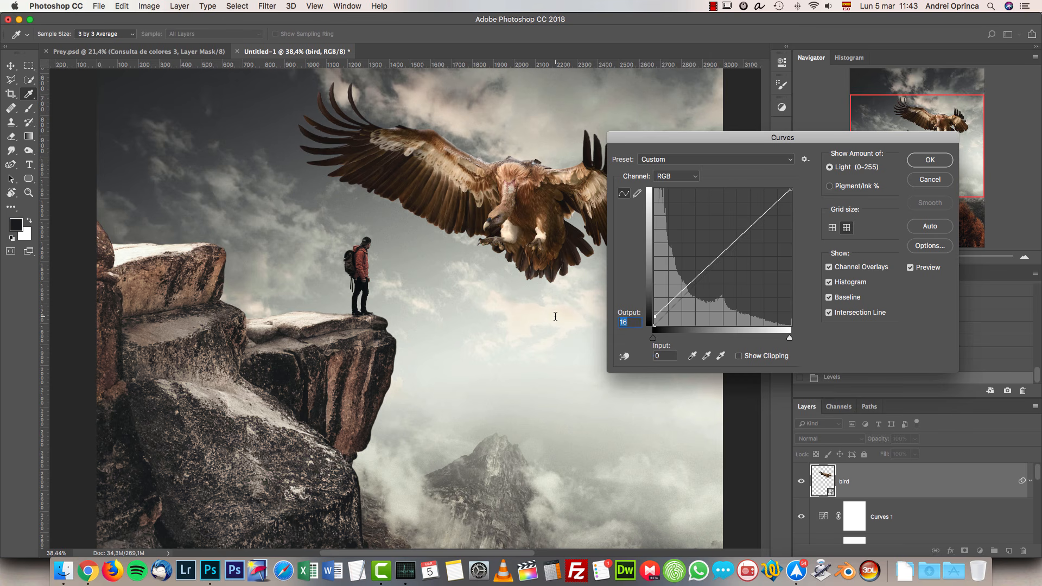
type("24")
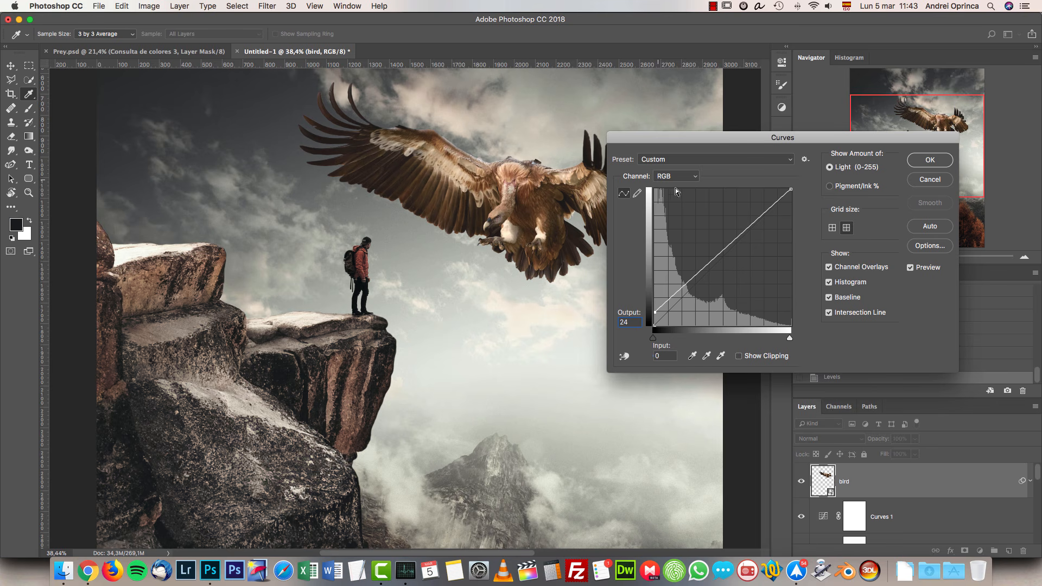
Add two points to the bird's RGB curve: input 38 with output 44, and input 134 with output 134.
left_click(688, 279)
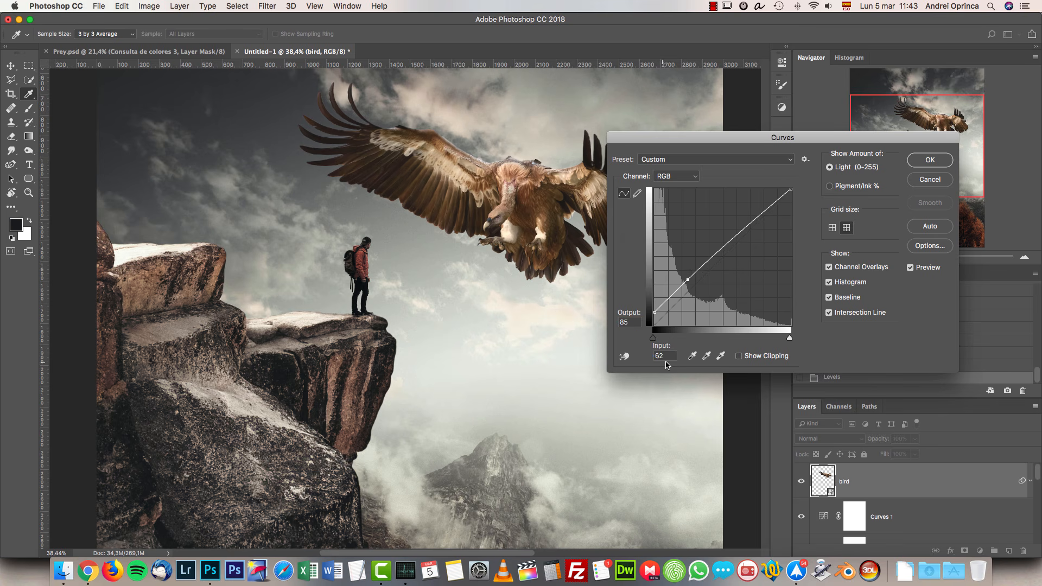
key("Tab")
type("38")
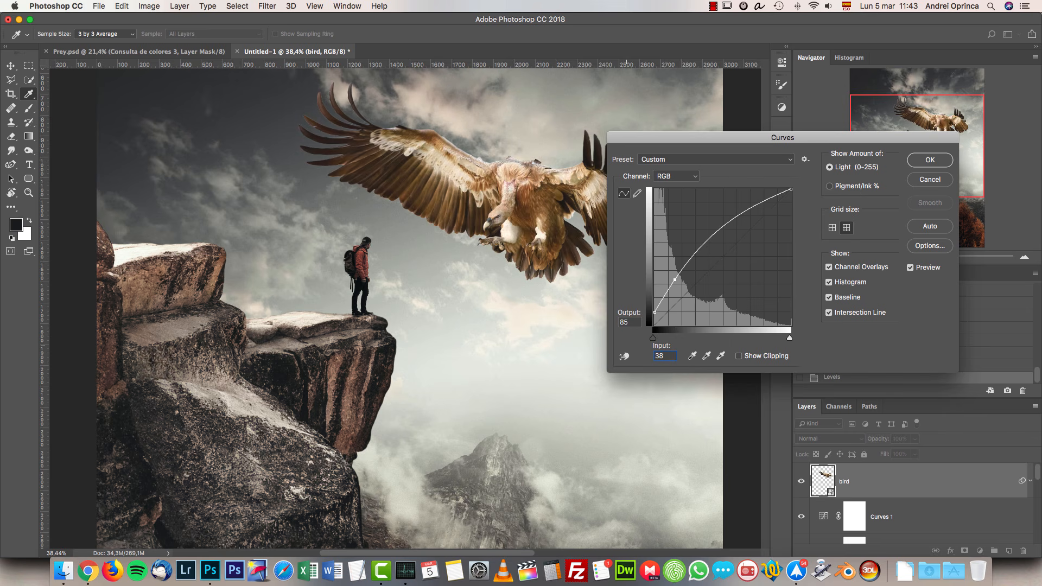
type("44")
left_click(728, 259)
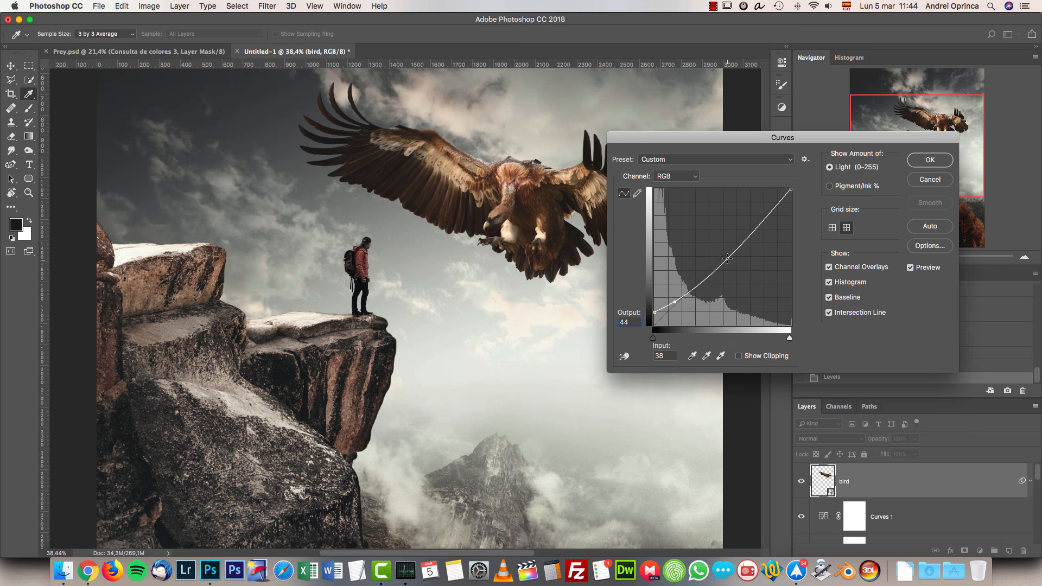
left_click(671, 359)
type("134")
key("Tab")
type("134")
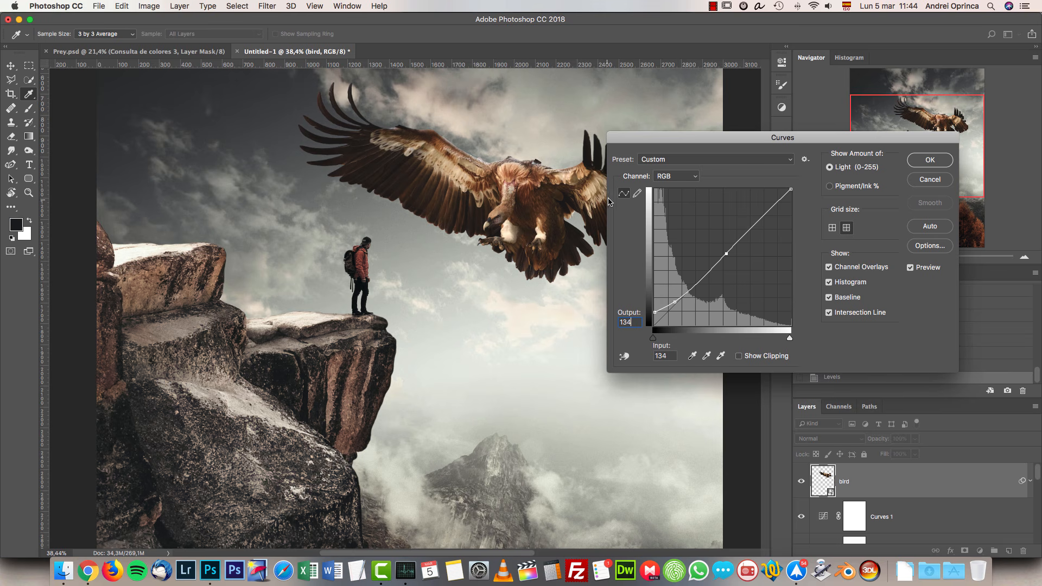
Raise the black point of the bird's Blue curve to output 12 at input 0.
left_click(678, 176)
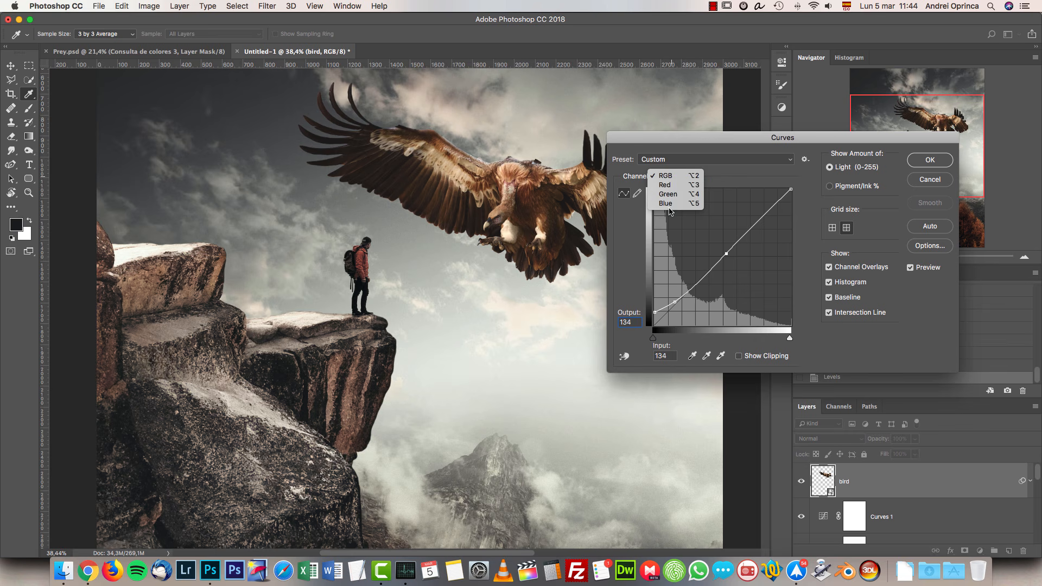
left_click(667, 204)
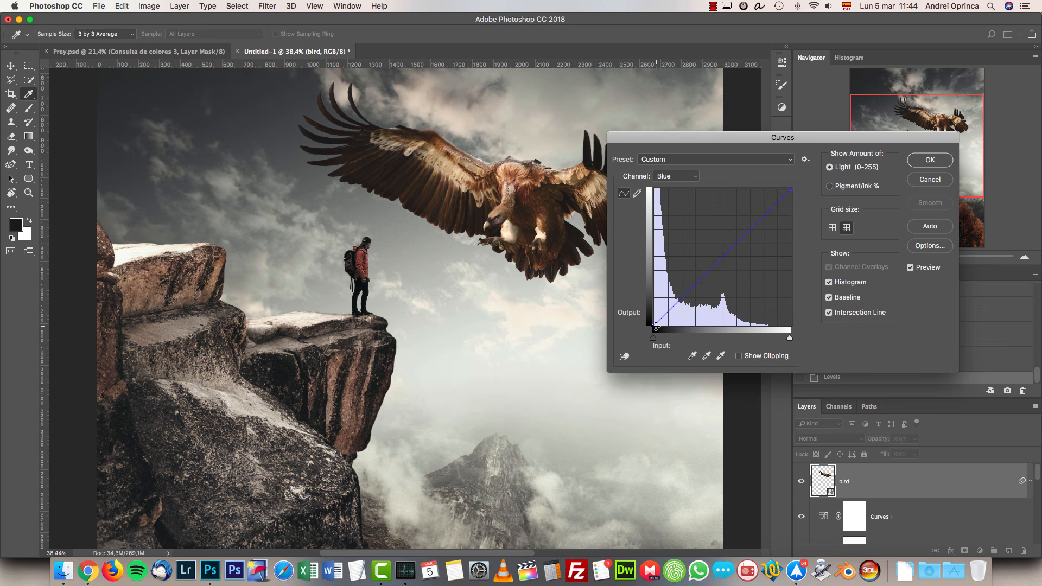
left_click_drag(657, 326, 640, 317)
left_click(632, 322)
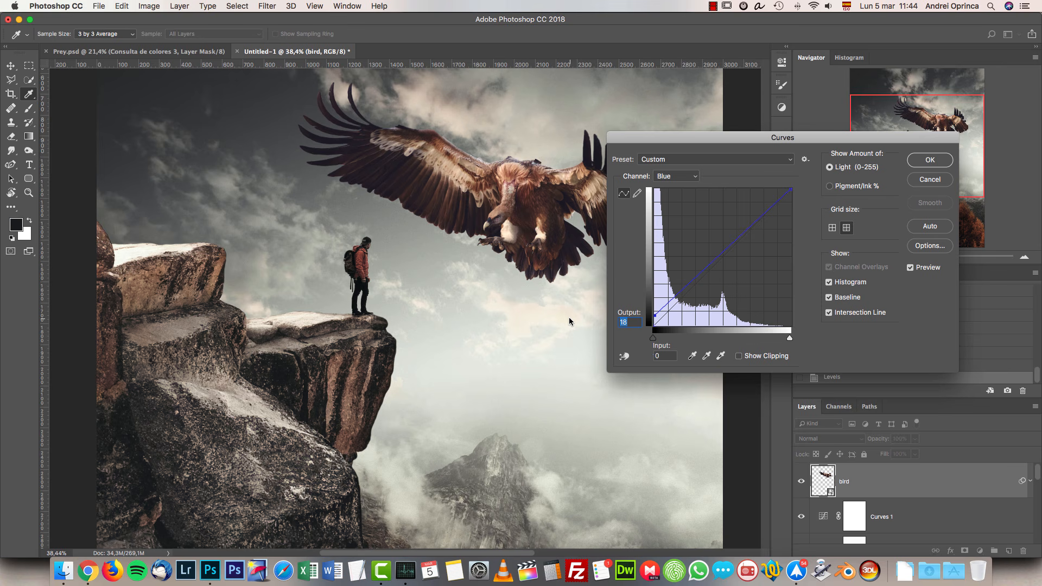
type("12")
mouse_move(793, 191)
left_mouse_down()
mouse_move(797, 201)
mouse_move(810, 182)
left_mouse_up()
Raise the black point of the bird's Green curve to output 7 at input 0 and apply the Curves adjustment.
left_click(660, 177)
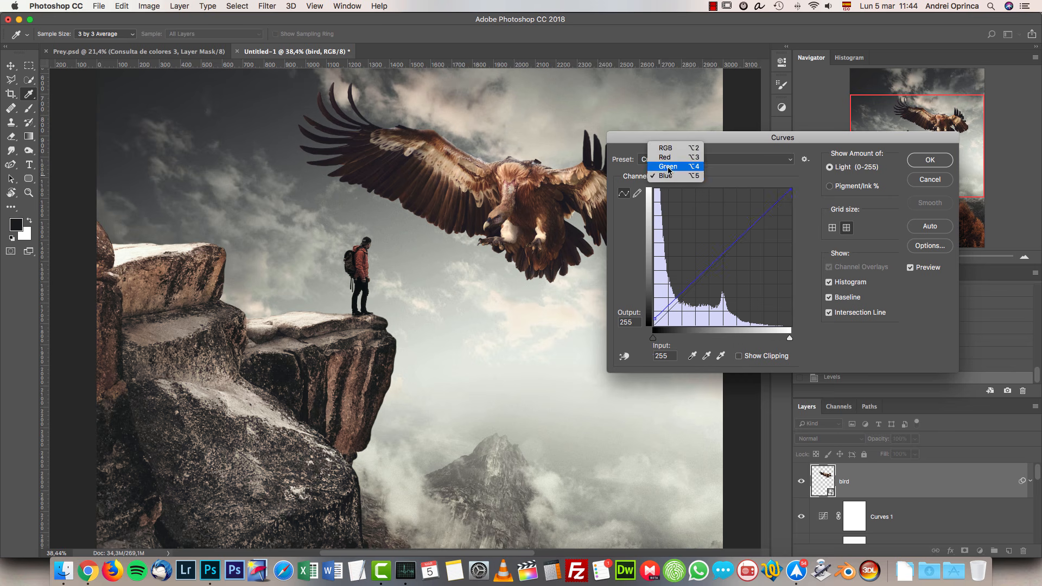
left_click(669, 166)
left_click(654, 325)
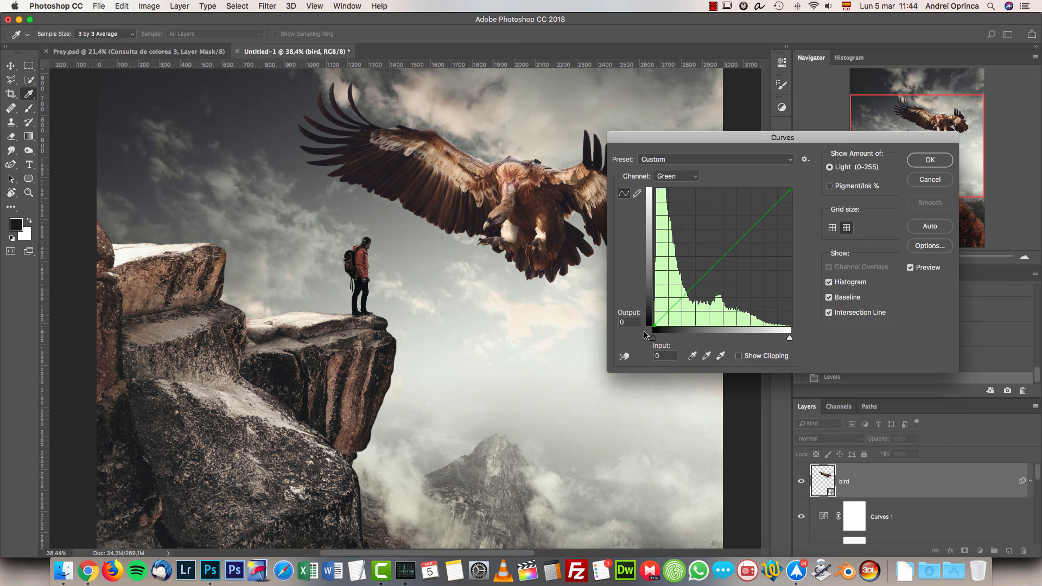
type("7")
left_click(928, 163)
Apply Hue/Saturation to the bird Smart Object with saturation -32.
left_click_drag(453, 428, 511, 468)
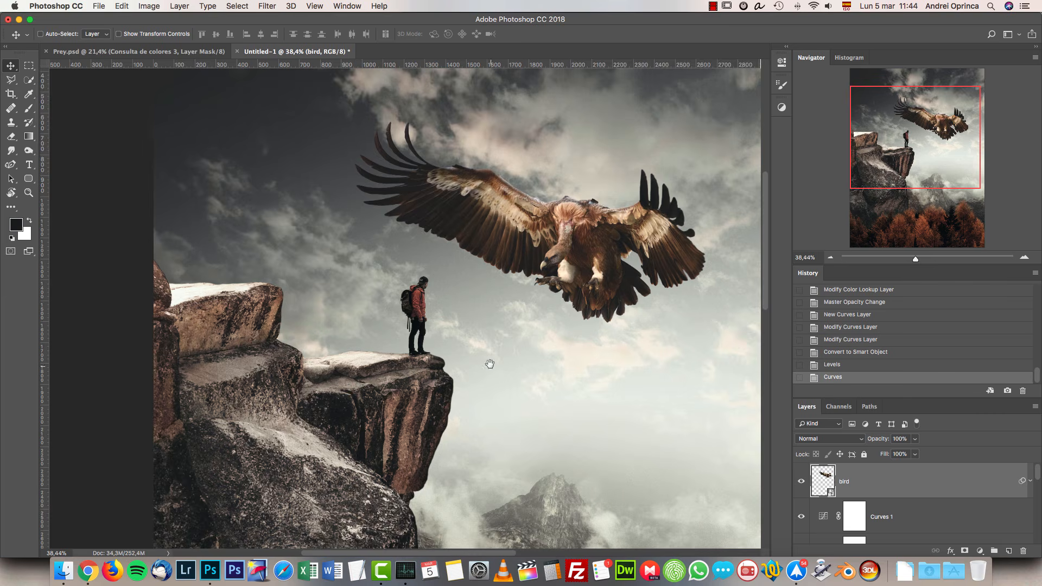
left_click_drag(489, 363, 304, 195)
left_click_drag(337, 313, 494, 470)
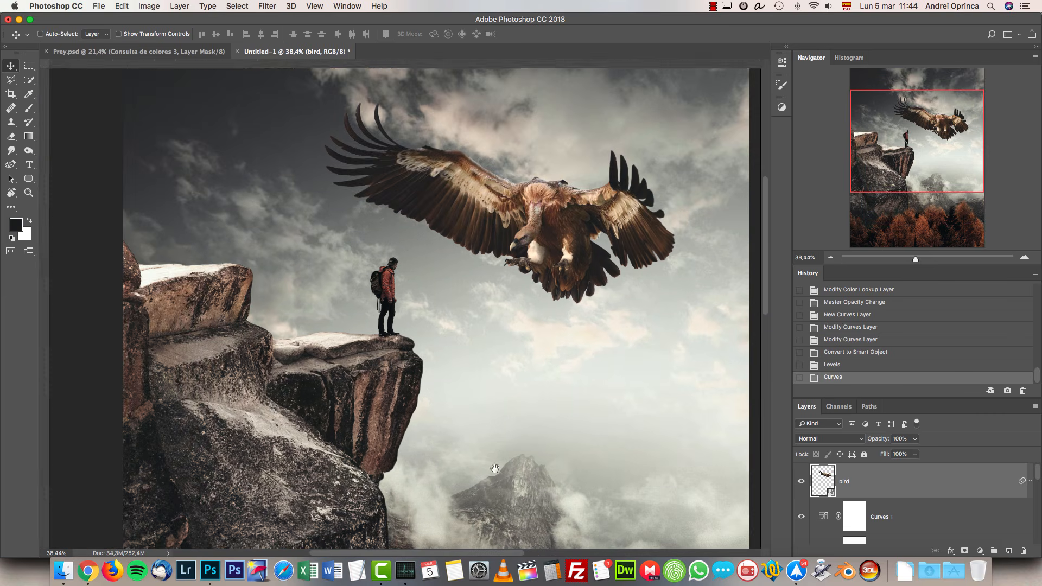
mouse_move(505, 363)
left_mouse_down()
mouse_move(494, 291)
mouse_move(514, 365)
left_mouse_up()
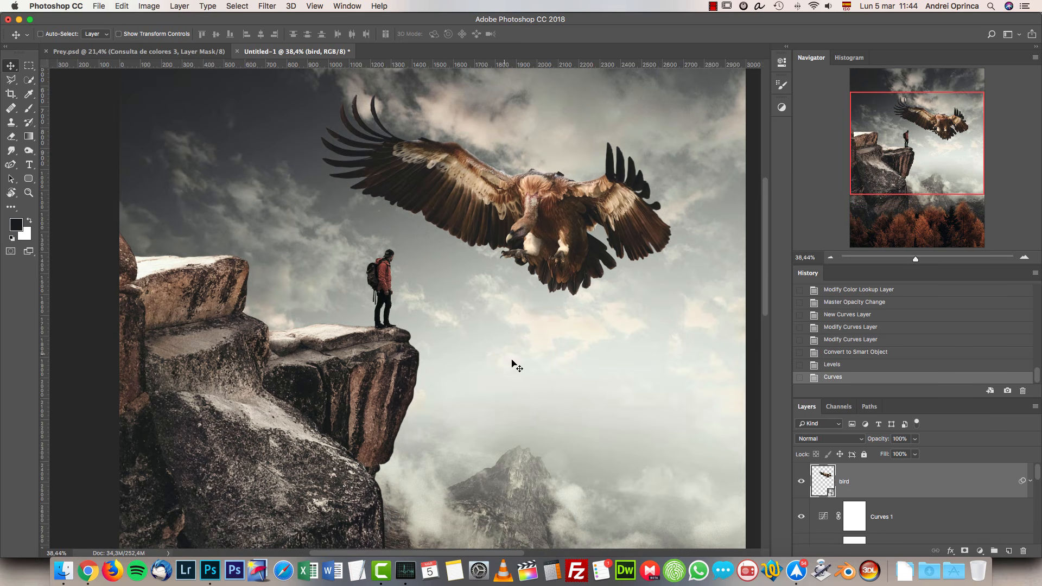
key("super+u")
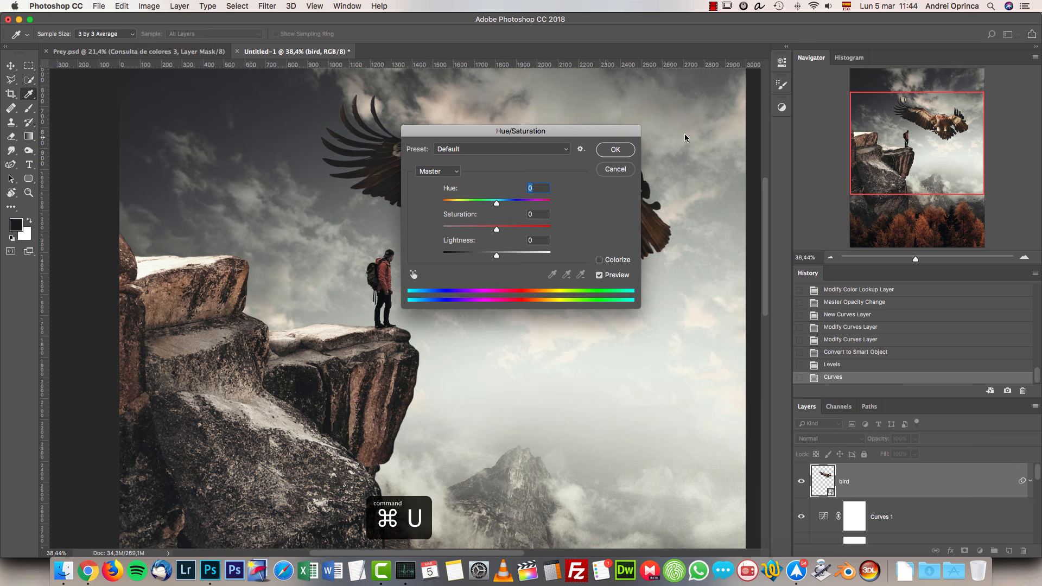
left_click_drag(574, 131, 861, 131)
left_click_drag(784, 228, 766, 231)
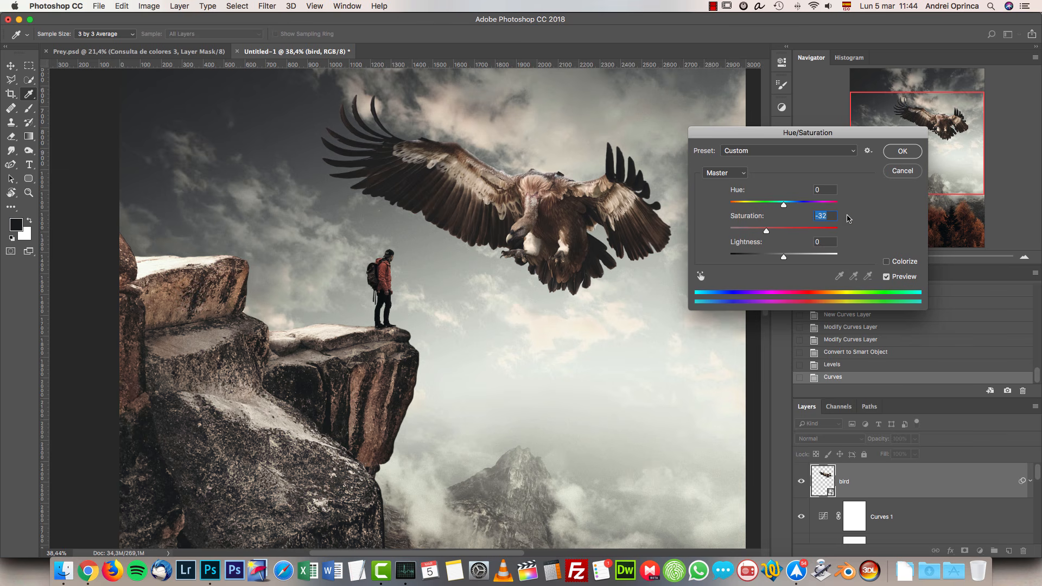
left_click(902, 152)
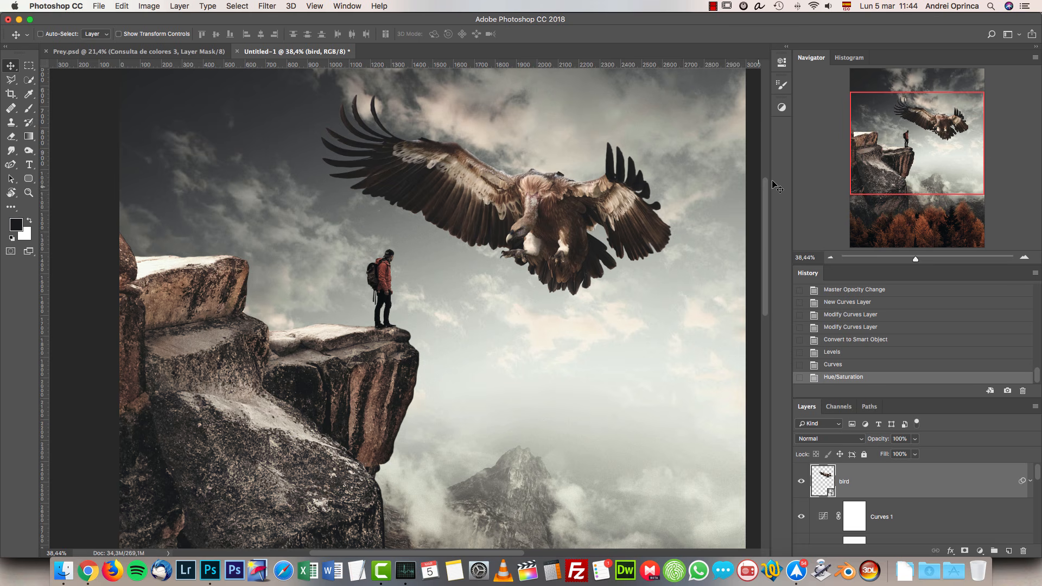
Expand the bird's Smart Filters and toggle them off and on to compare the bird before and after the adjustments.
left_click(1033, 481)
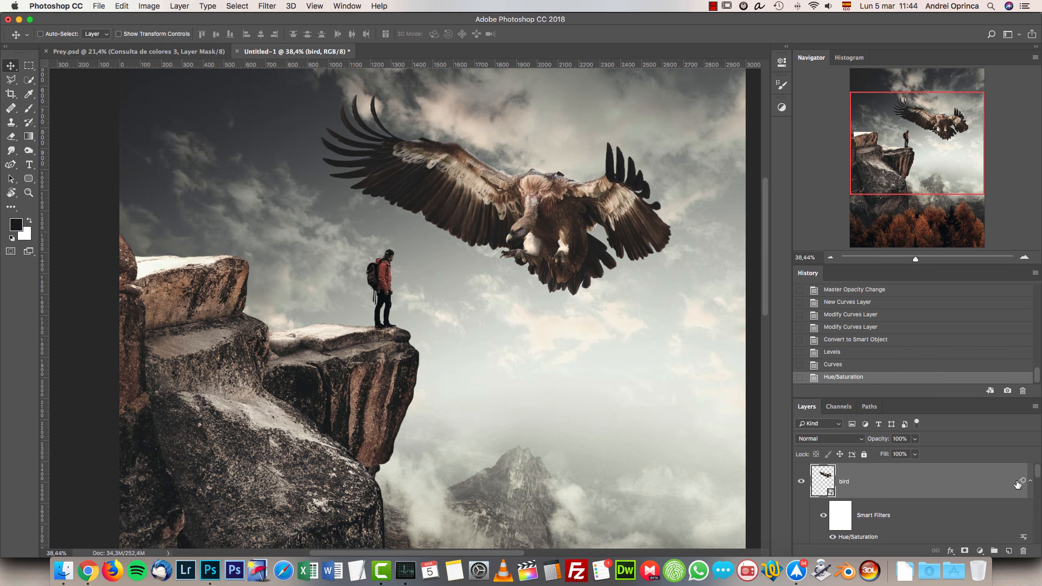
scroll(466, 313, "down", 3)
scroll(478, 296, "up", 3)
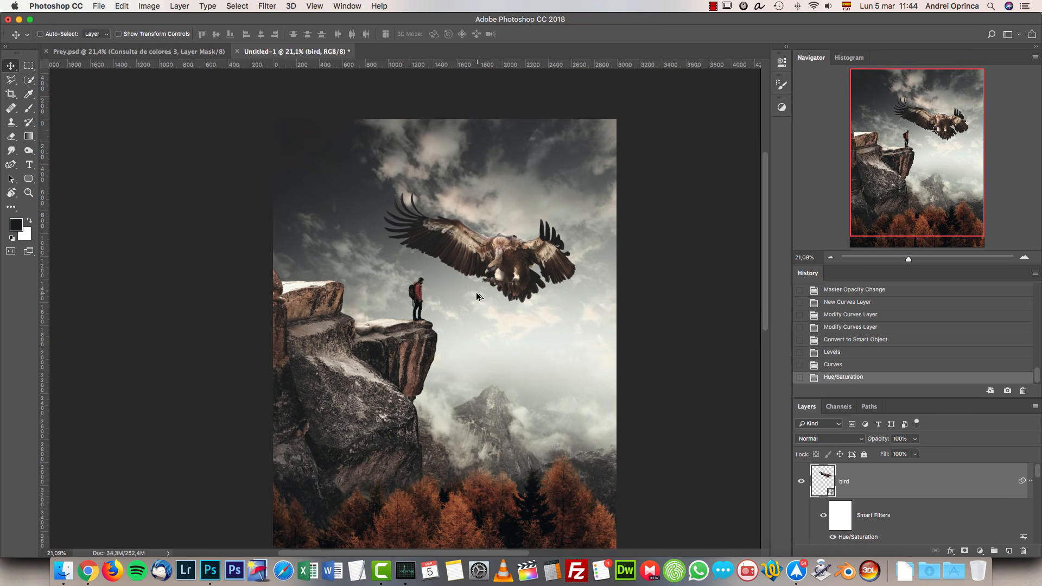
left_click(824, 515)
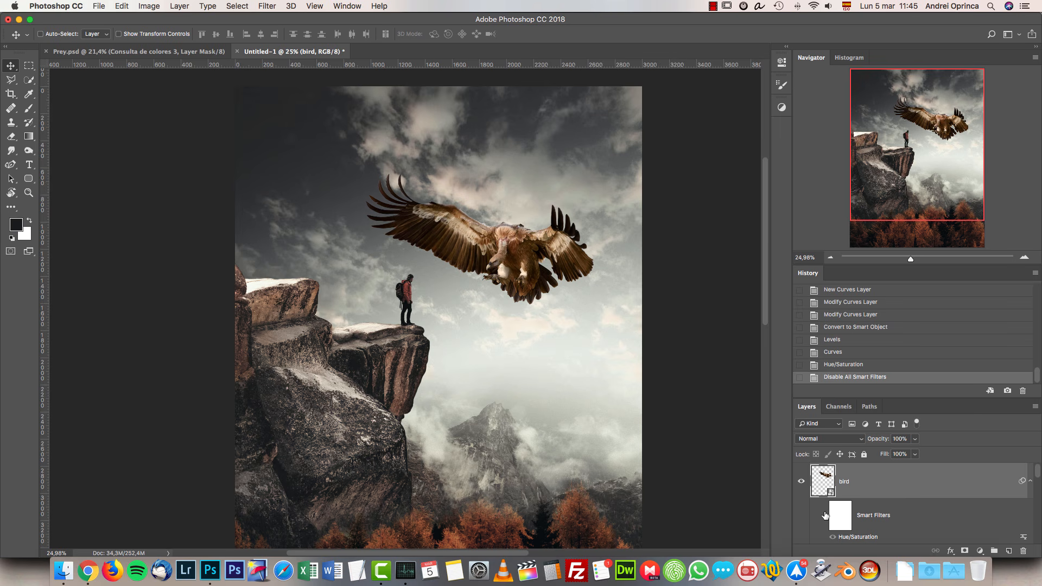
left_click(824, 515)
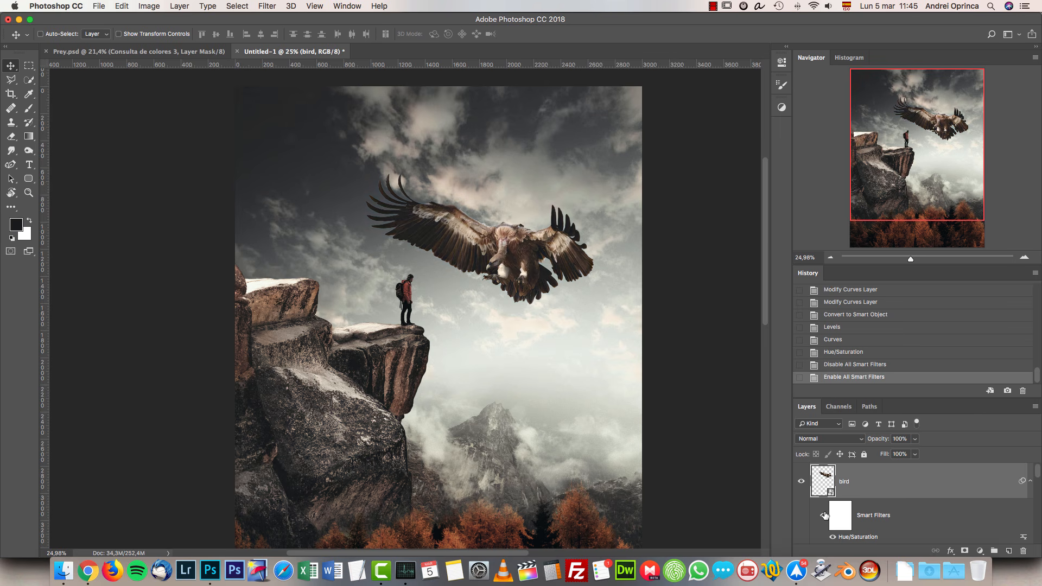
scroll(512, 294, "up", 5)
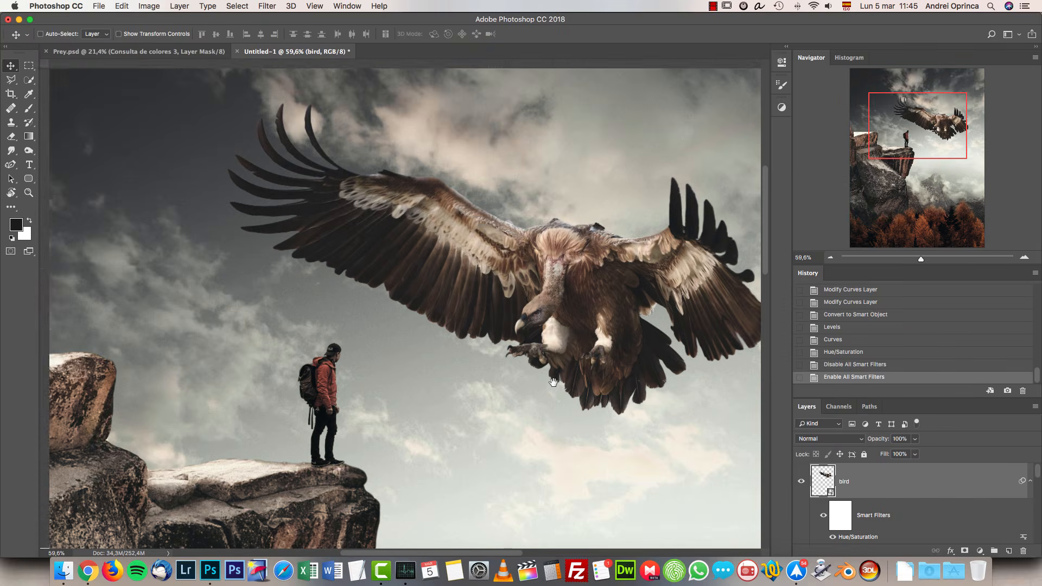
scroll(550, 376, "down", 2)
scroll(541, 328, "down", 2)
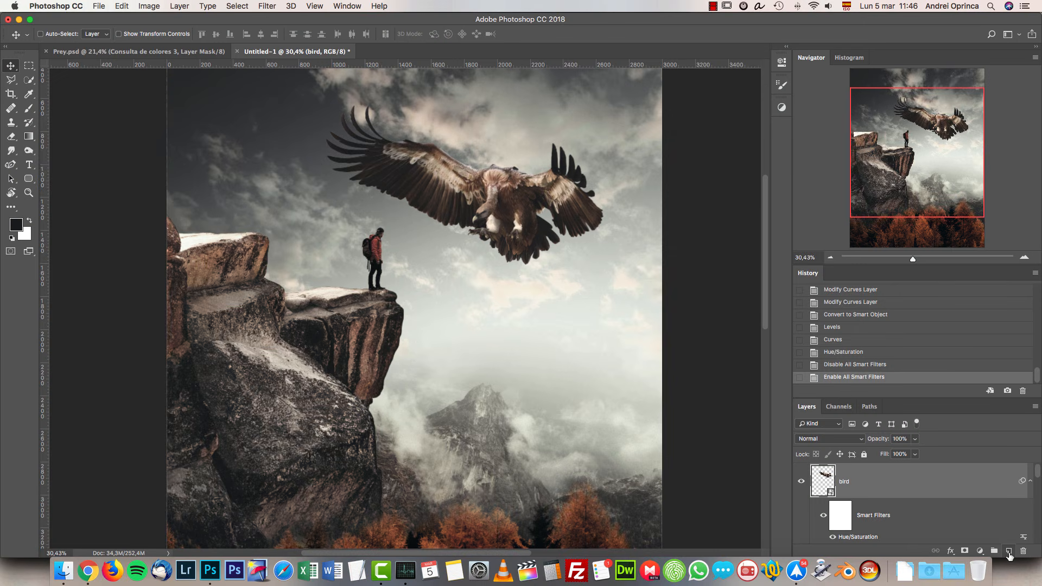
Add a new layer above the bird, set its blend mode to Screen and name it glow.
left_click(1008, 551)
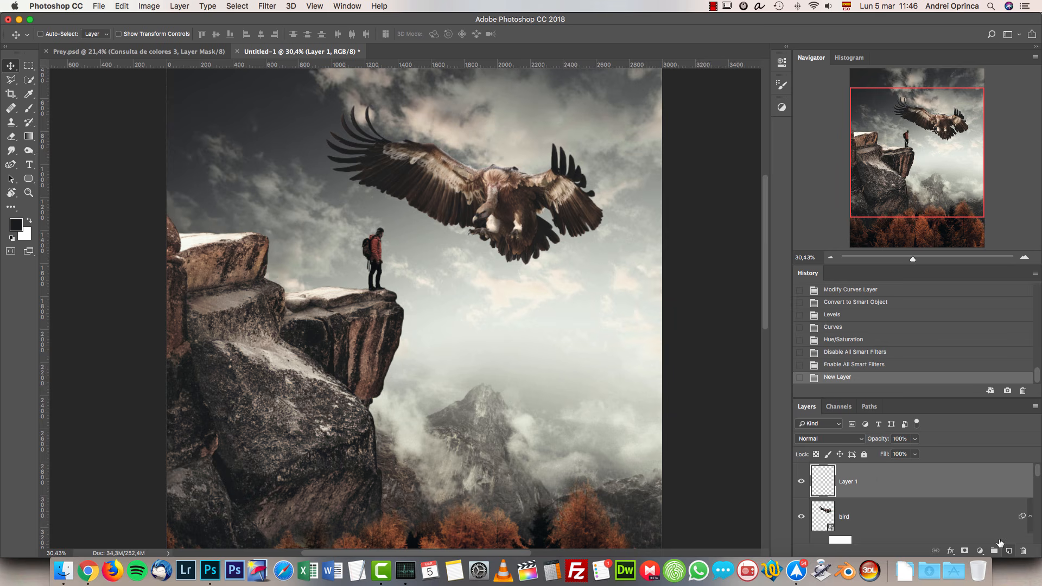
left_click(831, 438)
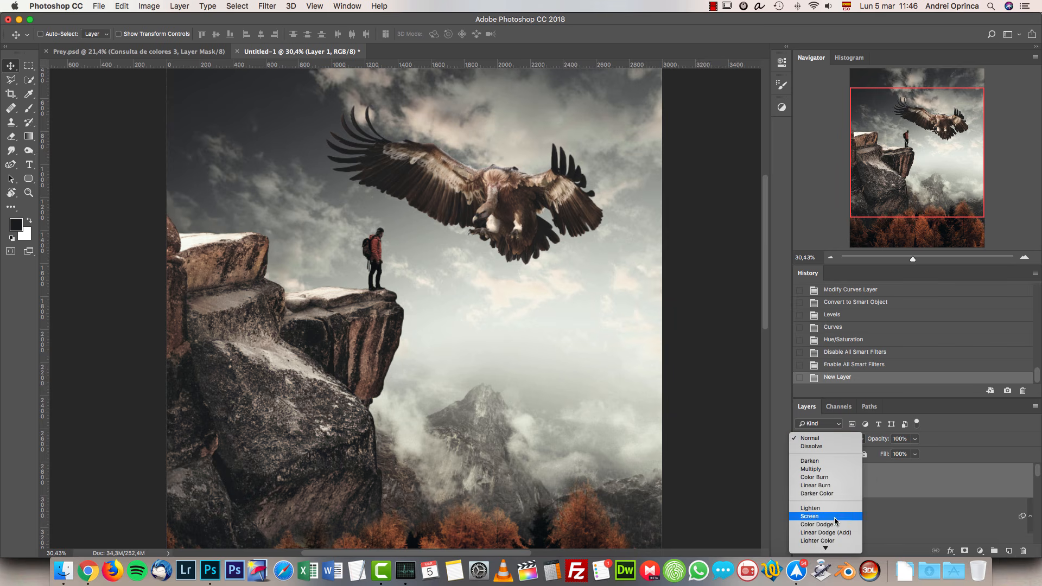
left_click(836, 516)
double_click(847, 482)
type("glow")
key("Return")
key("b")
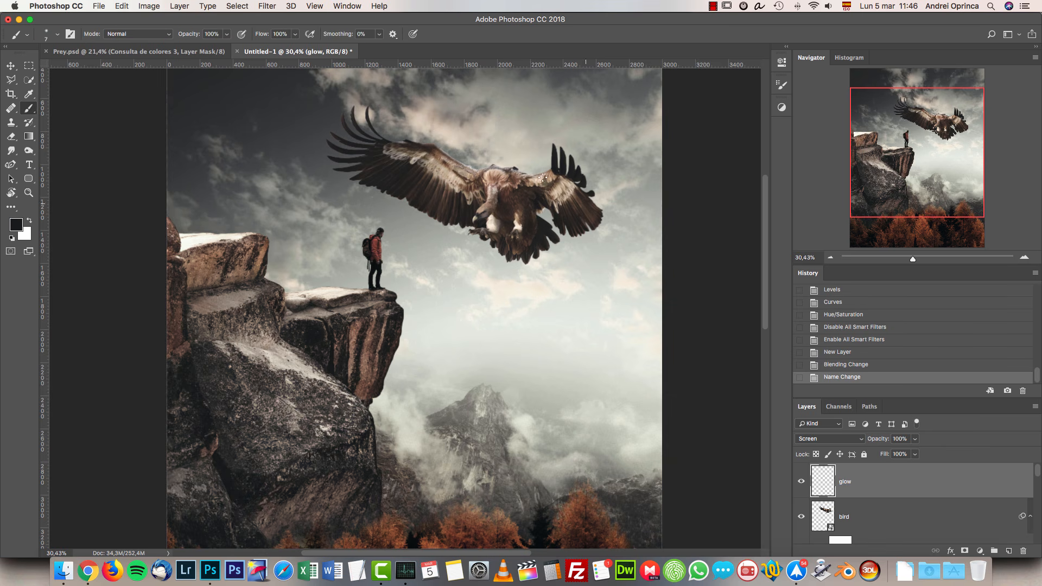
Move the bird layer slightly upward in the sky, farther above the man.
scroll(448, 236, "up", 1)
scroll(471, 333, "down", 7)
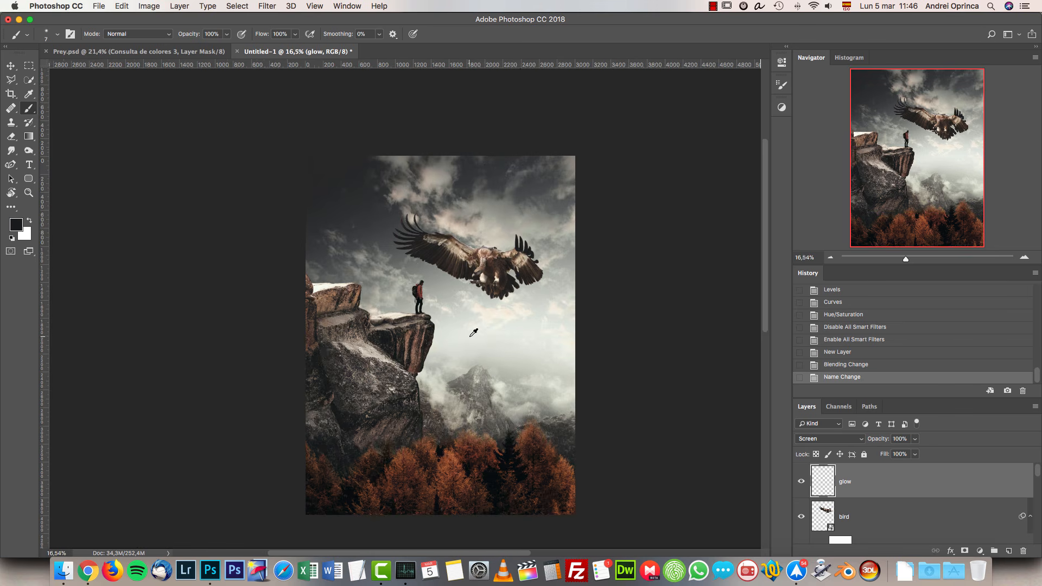
left_click(913, 517)
key("v")
left_click_drag(506, 310, 504, 292)
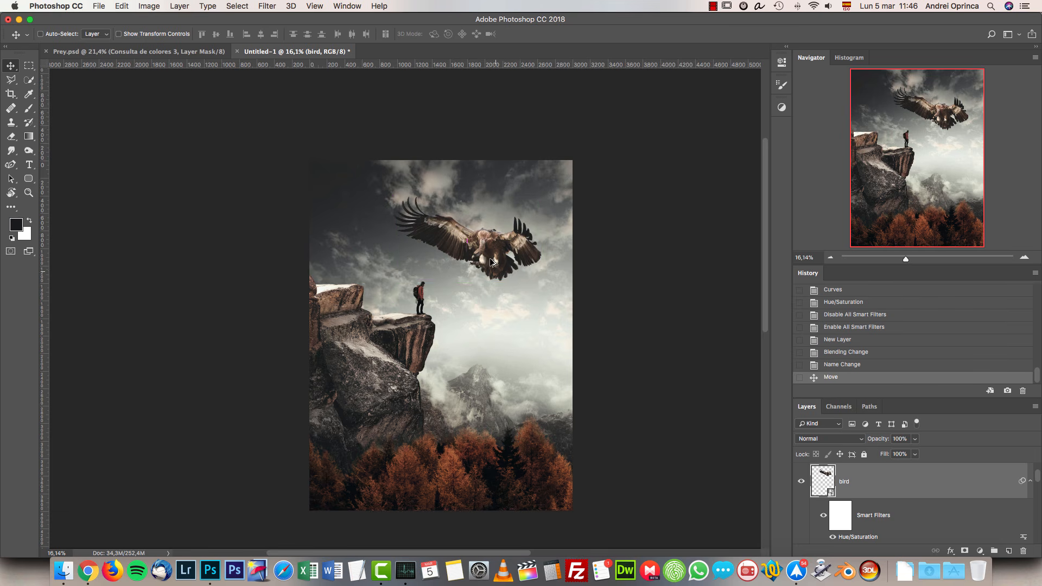
scroll(490, 258, "up", 6)
scroll(871, 475, "up", 2)
Select the glow layer and set up a soft round brush with 0% hardness, enlarged to 900 px.
left_click(873, 476)
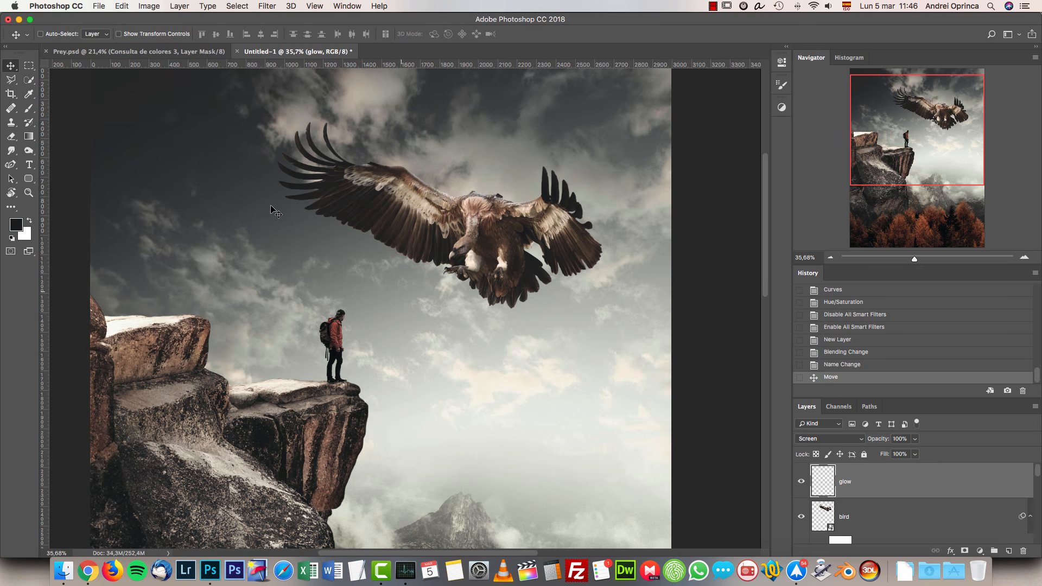
left_click(30, 111)
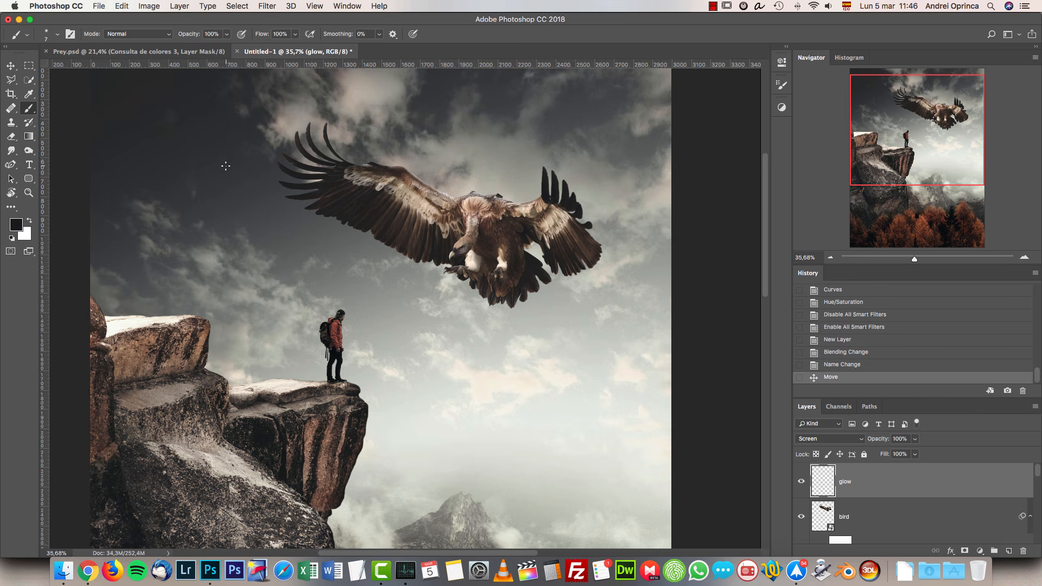
right_click(289, 227)
left_click_drag(379, 255, 400, 250)
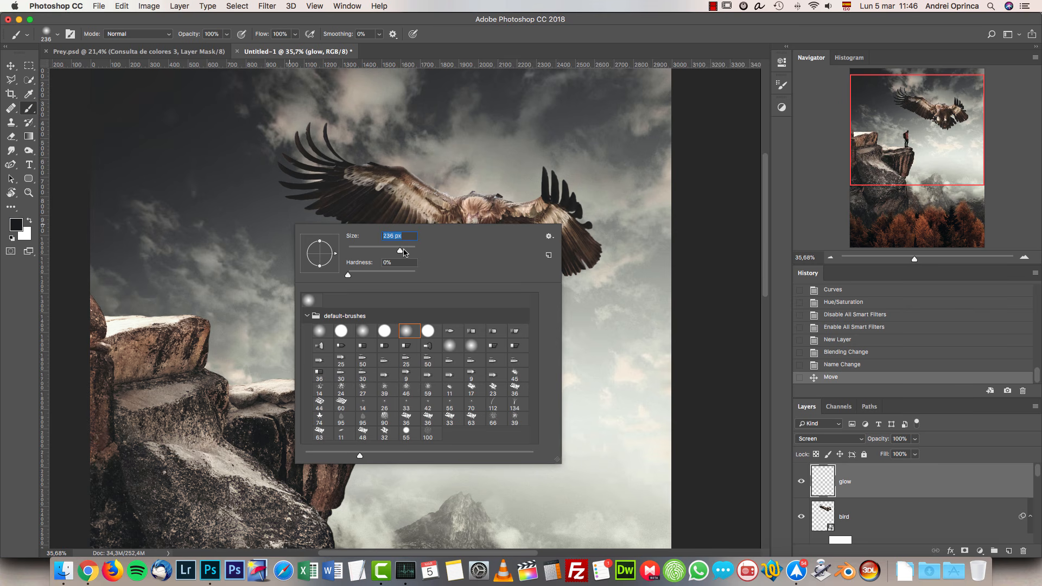
left_click_drag(903, 478, 396, 325)
left_click(608, 193)
key("bracketright")
key("bracketright")
key("bracketright")
key("bracketright")
key("bracketright")
key("bracketright")
scroll(407, 308, "up", 1)
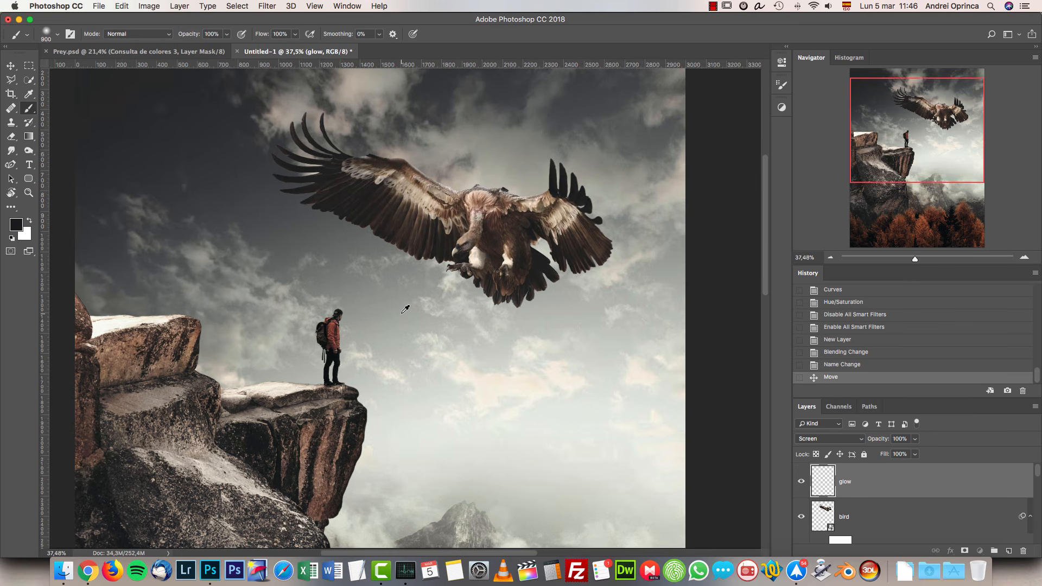
Set the foreground color to the dark warm brown 2a261f.
left_click(17, 226)
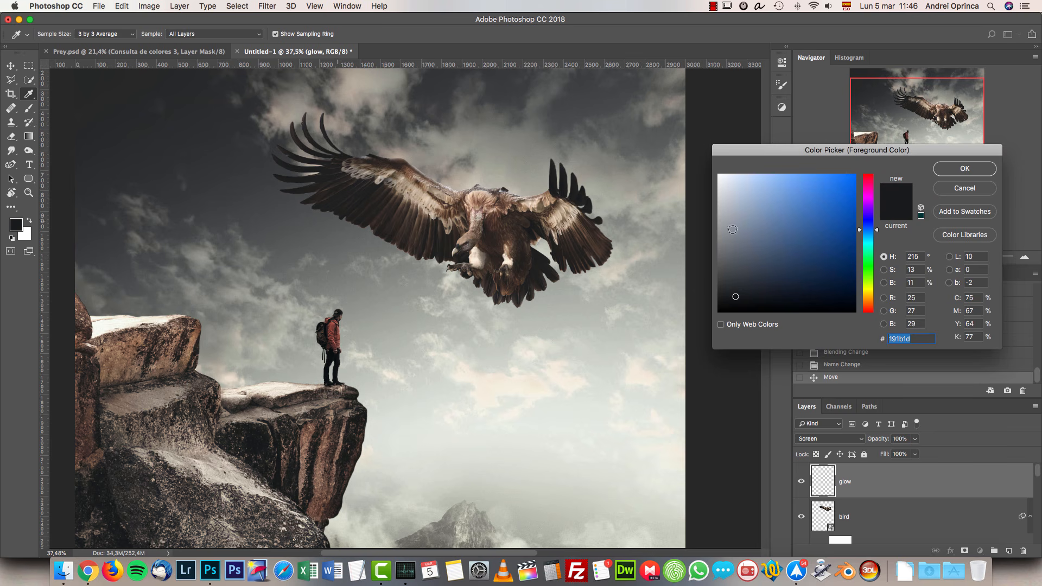
left_click(874, 297)
left_click_drag(874, 297, 874, 298)
left_click_drag(761, 282, 753, 289)
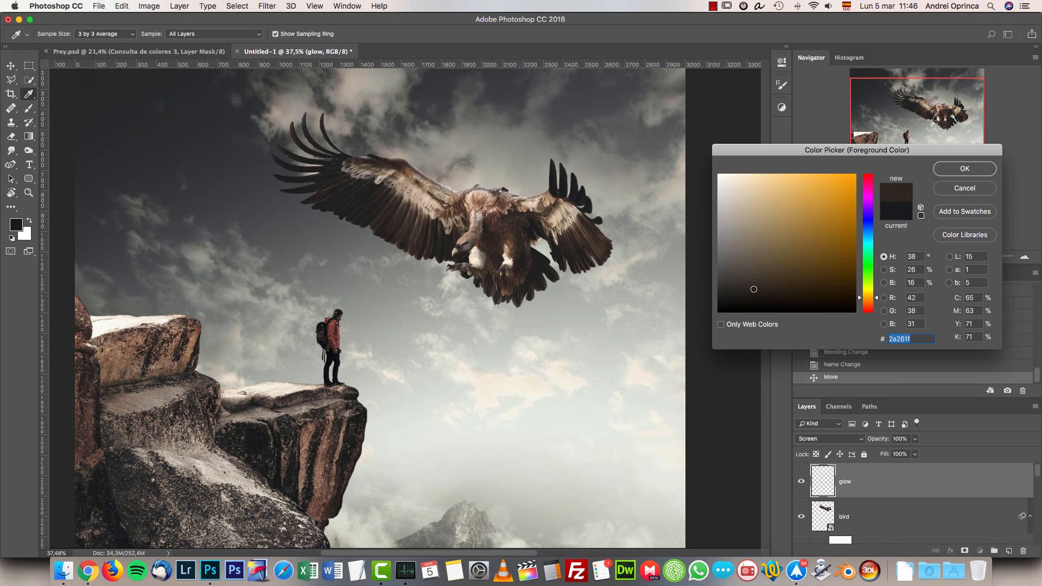
left_click(953, 171)
Try a single brush dab near the man on the glow layer and undo it.
key("b")
scroll(369, 296, "up", 1)
left_click(355, 331)
key("cmd+z")
Set the foreground color to 37332c and dab a glow over the bird with a 1200 px soft brush.
left_click(17, 224)
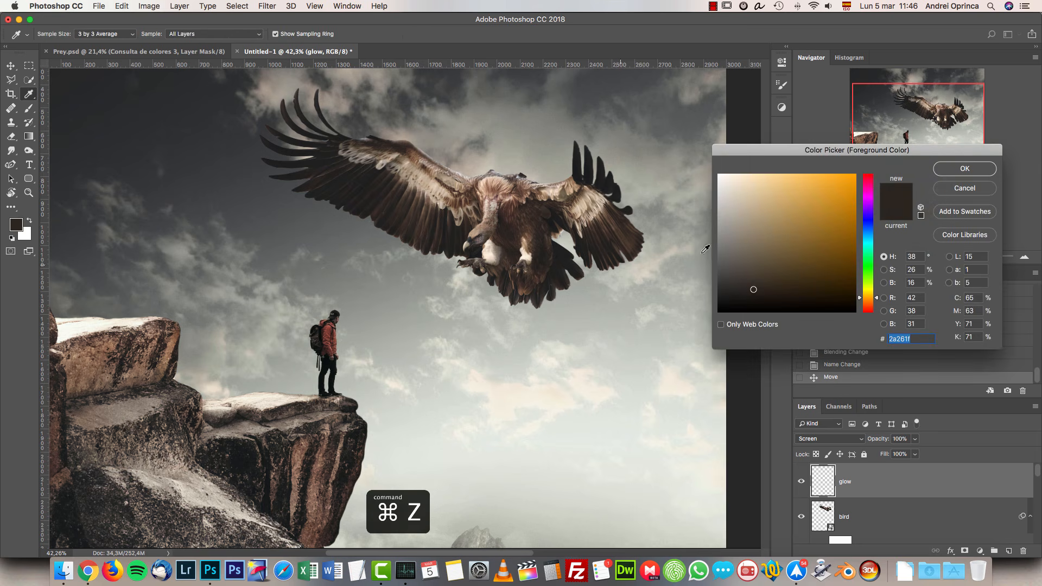
left_click_drag(754, 289, 746, 283)
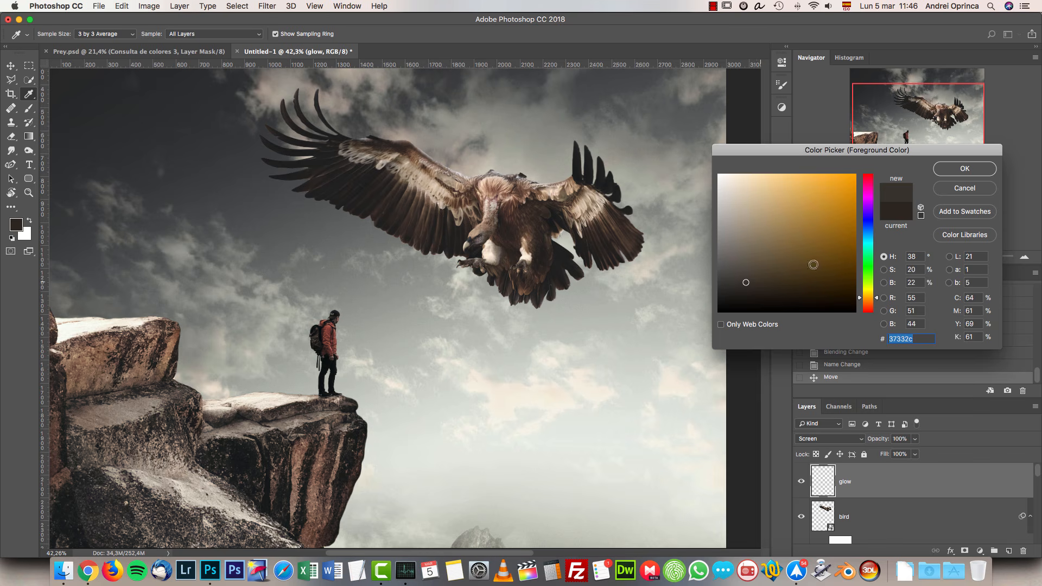
left_click(965, 169)
scroll(485, 194, "up", 3)
key("bracketright")
key("bracketright")
key("bracketright")
left_click(493, 179)
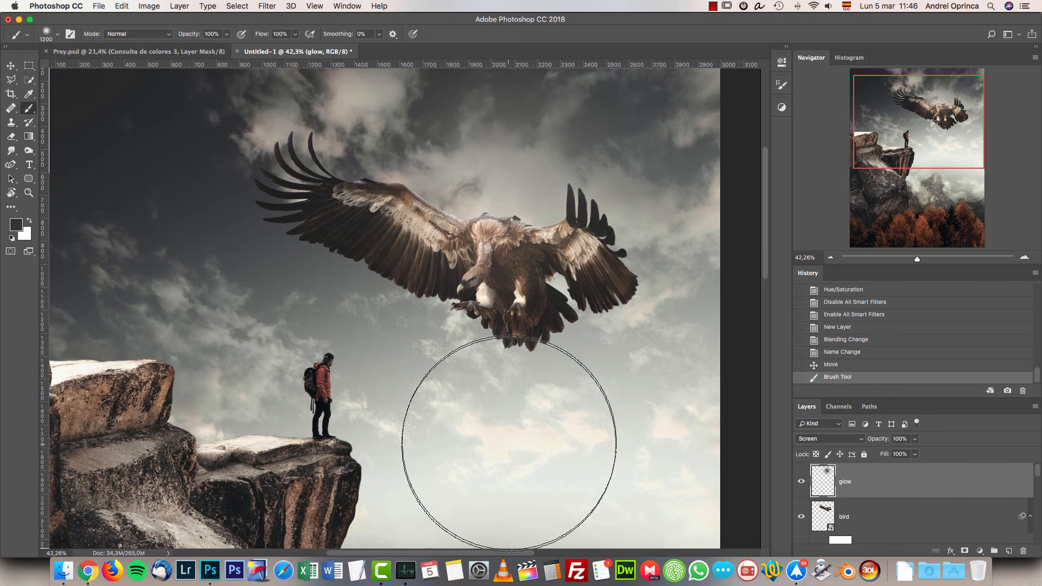
Pick a slightly lighter brown-gray foreground color and dab another glow below the bird with an enlarged soft brush.
left_click(16, 224)
left_click(742, 277)
left_click(974, 166)
scroll(654, 354, "up", 2)
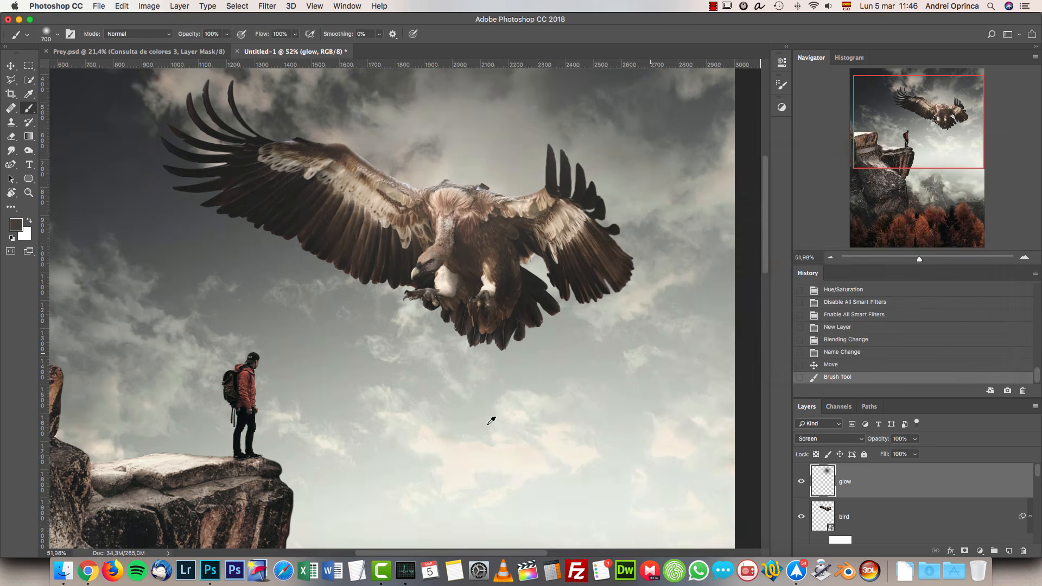
scroll(492, 420, "up", 2)
scroll(356, 414, "down", 1)
key("bracketright")
scroll(380, 390, "down", 2)
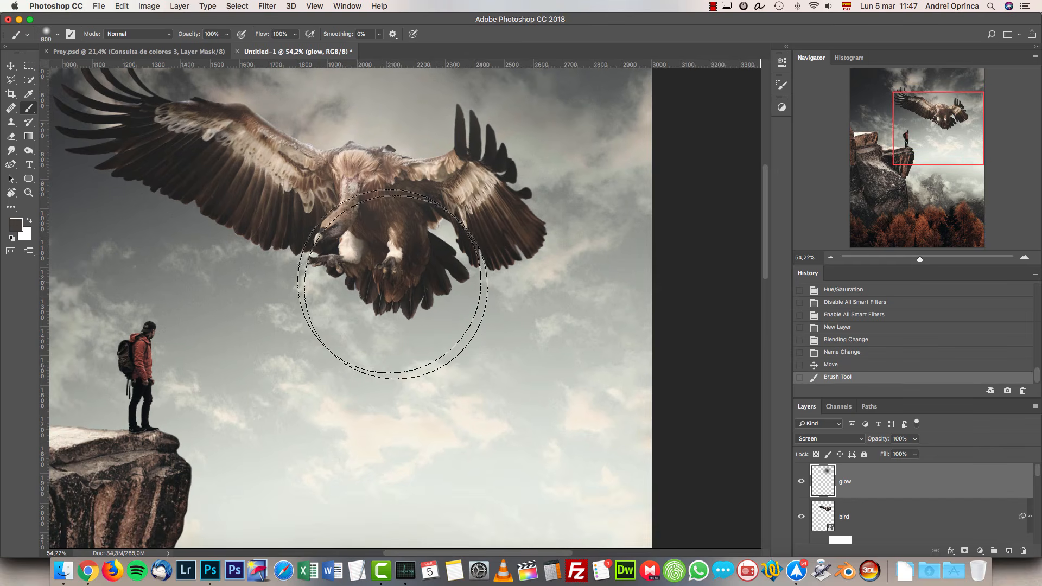
scroll(392, 284, "down", 2)
scroll(392, 284, "left", 1)
key("bracketright")
key("bracketright")
key("bracketright")
left_click(393, 388)
Reduce the brush to 400 px and undo the test dab beside the man.
left_click_drag(395, 349, 568, 400)
key("super+r")
key("bracketleft")
key("bracketleft")
key("bracketleft")
key("bracketleft")
key("bracketleft")
key("bracketleft")
key("bracketleft")
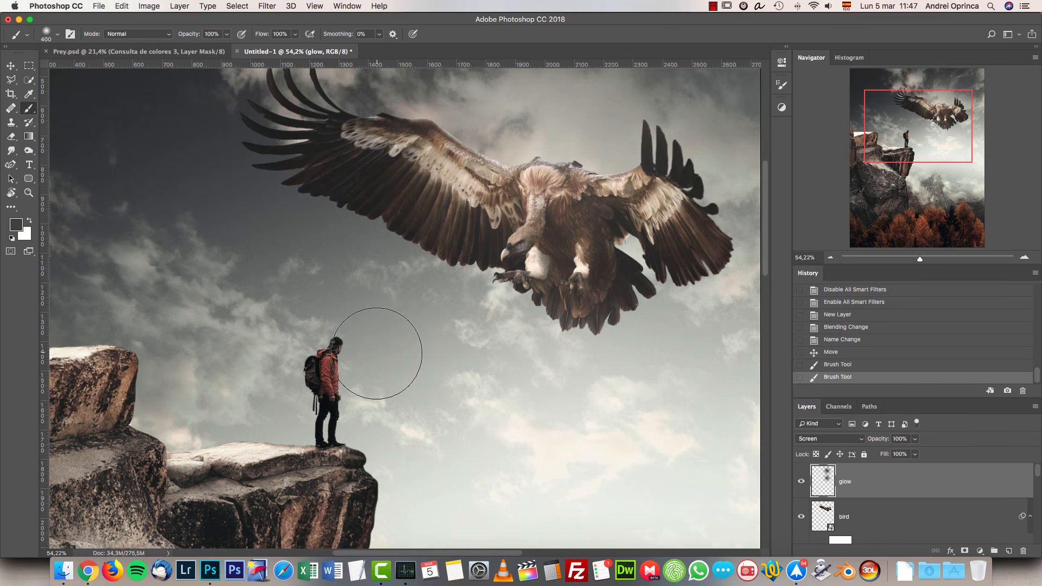
key("super+z")
Set the foreground color to 26241f and dab a glow beside the man with an 800 px soft brush.
key("bracketright")
key("bracketright")
key("bracketright")
key("bracketright")
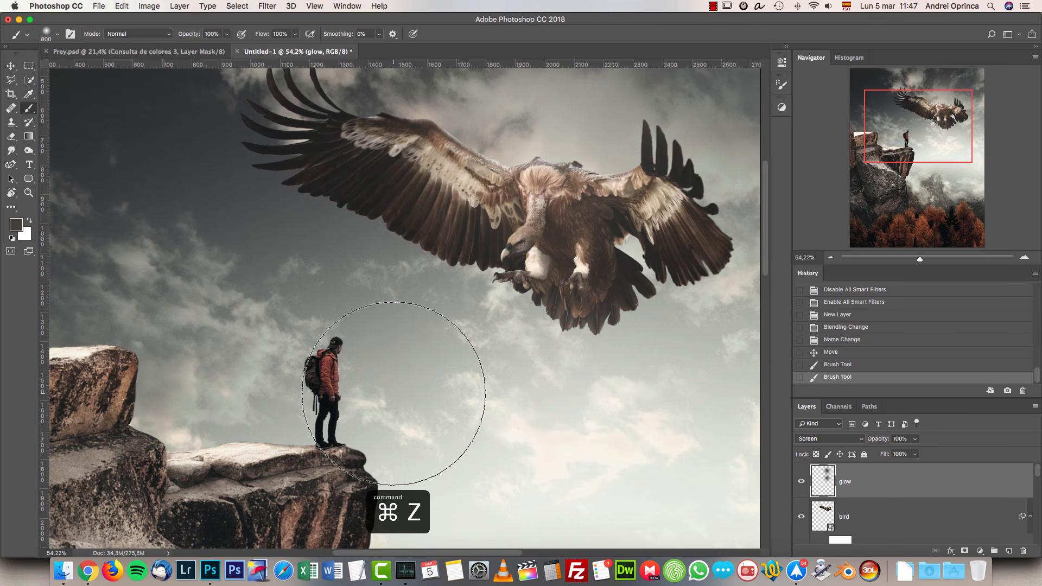
left_click(16, 224)
left_click_drag(748, 298, 742, 291)
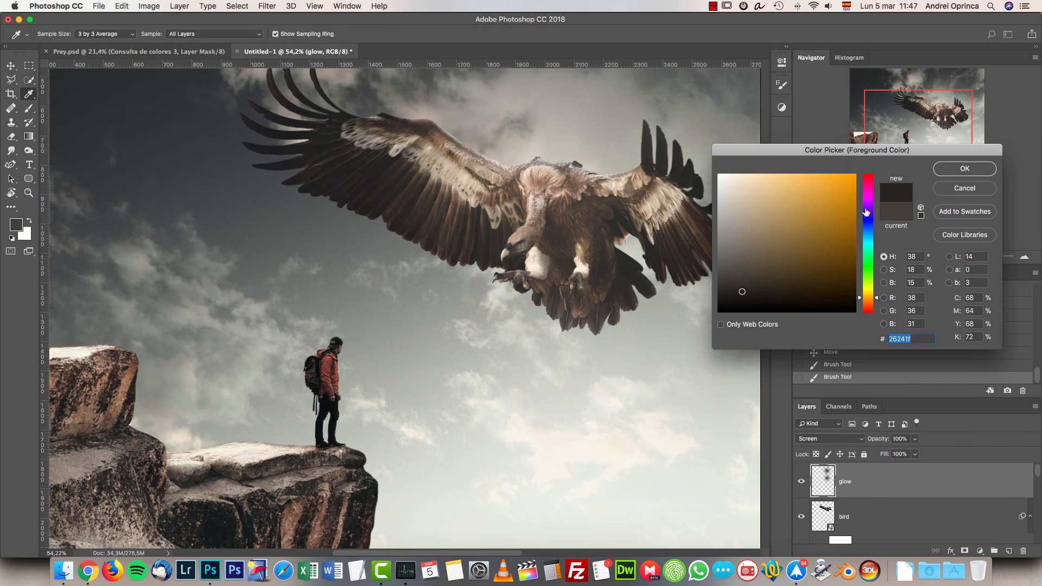
left_click(960, 169)
scroll(526, 354, "up", 4)
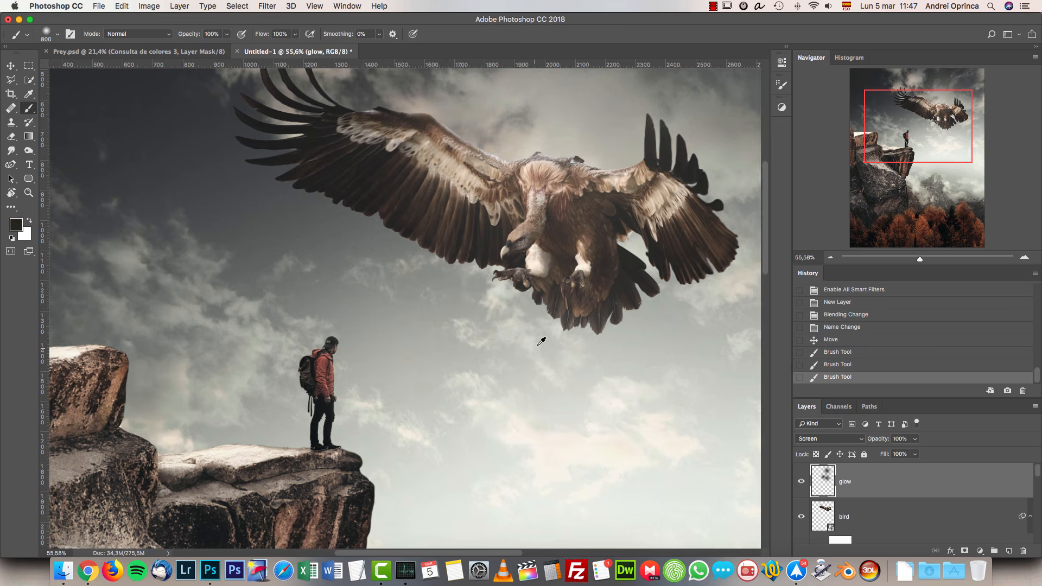
left_click_drag(459, 365, 569, 313)
Raise the man layer's Inner Shadow opacity to 100% and pick a lighter pink as its shadow color.
key("v")
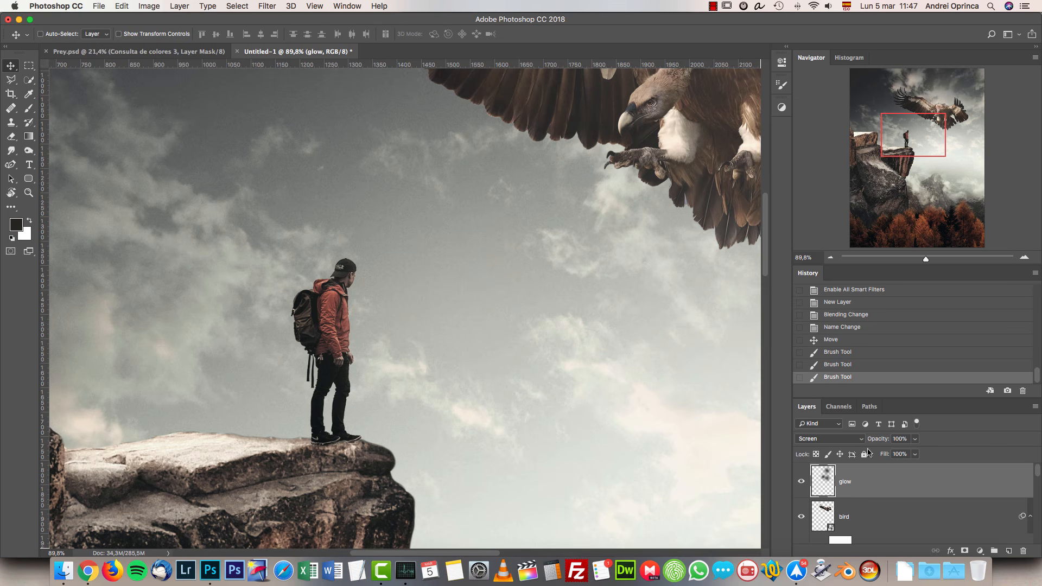
scroll(901, 513, "down", 5)
scroll(901, 513, "down", 3)
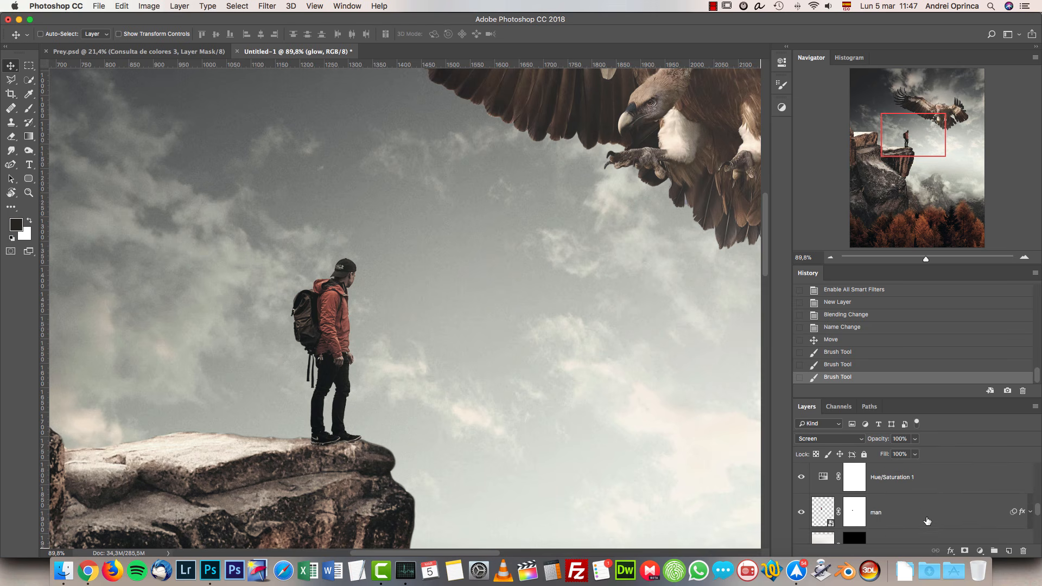
double_click(928, 513)
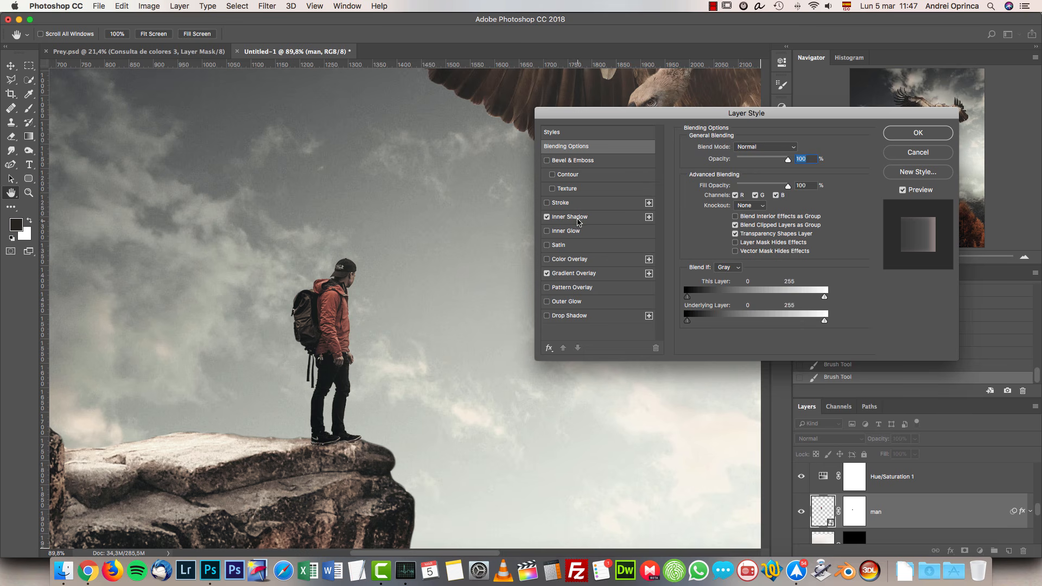
left_click(545, 219)
left_click(547, 218)
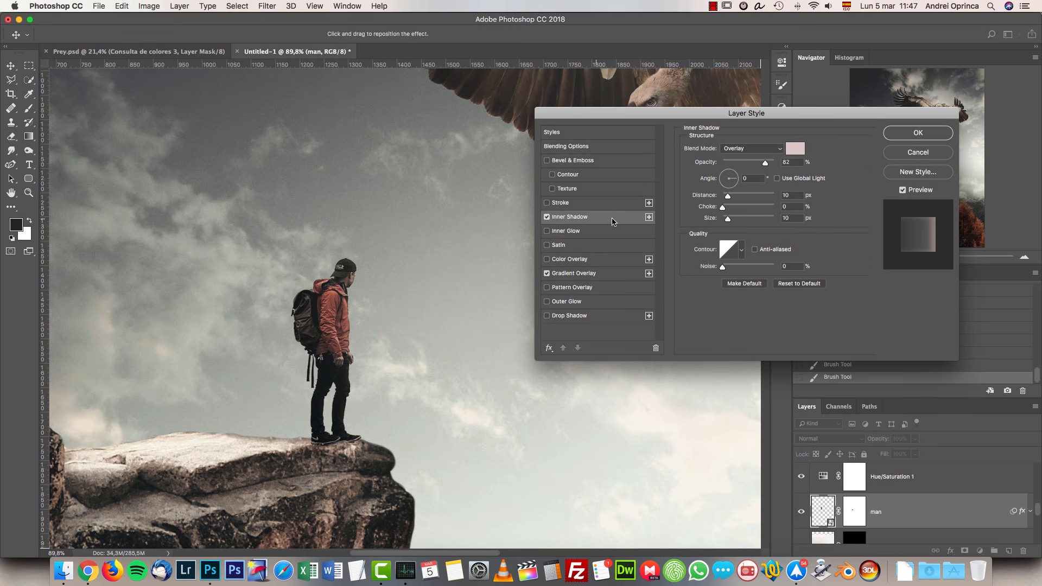
left_click_drag(768, 168, 787, 164)
left_click(795, 149)
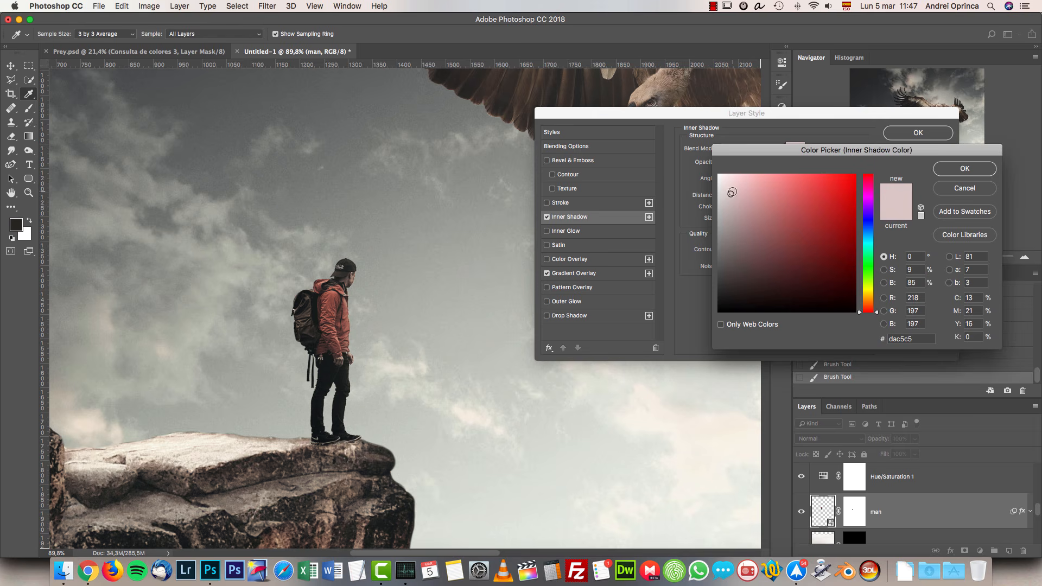
left_click_drag(732, 193, 728, 184)
left_click(938, 169)
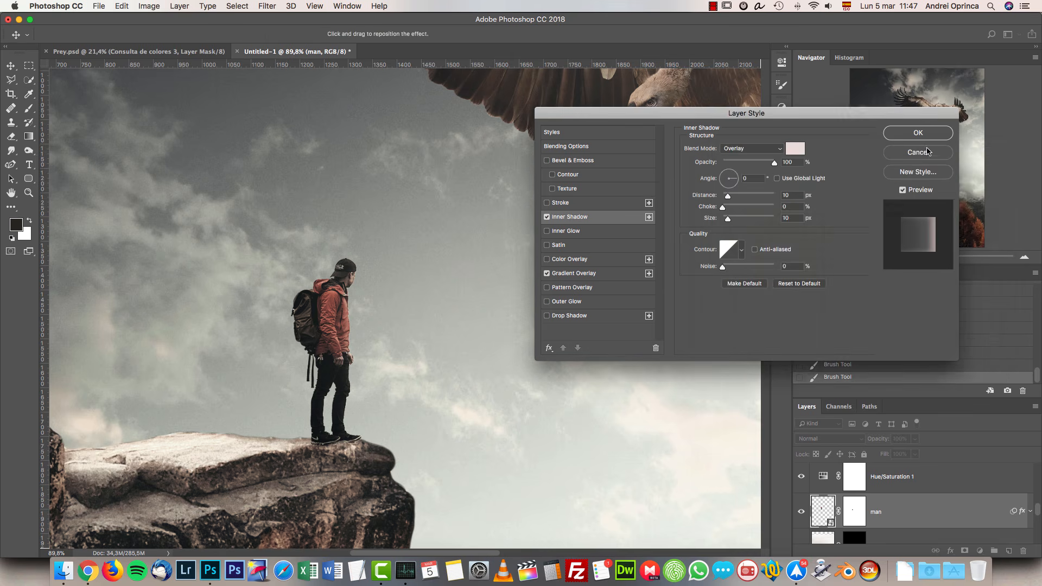
key("Return")
Select the glow layer and toggle its visibility to compare the whole image with and without the glow.
scroll(535, 302, "down", 10)
scroll(527, 299, "up", 3)
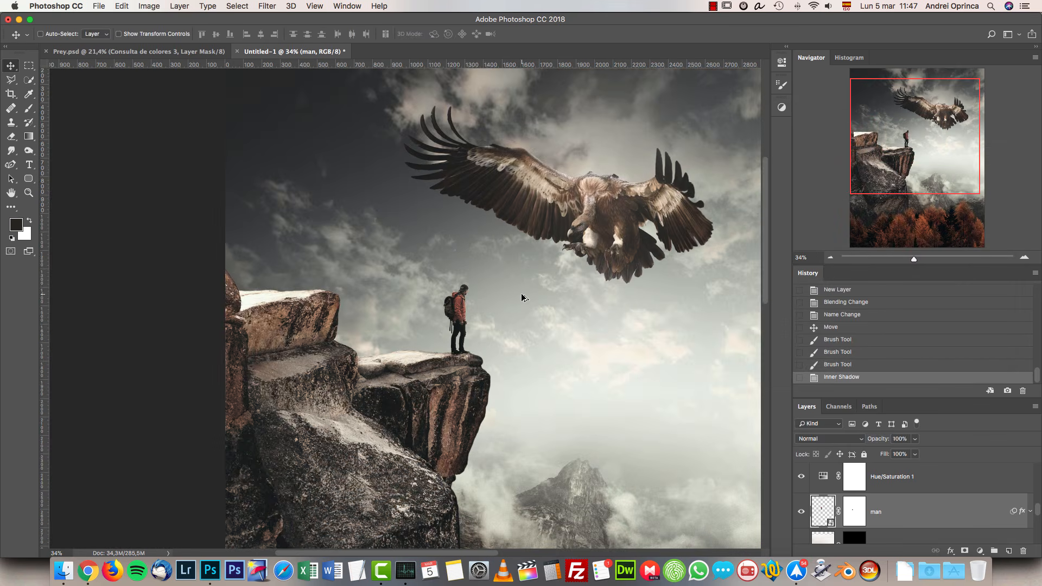
scroll(868, 500, "up", 3)
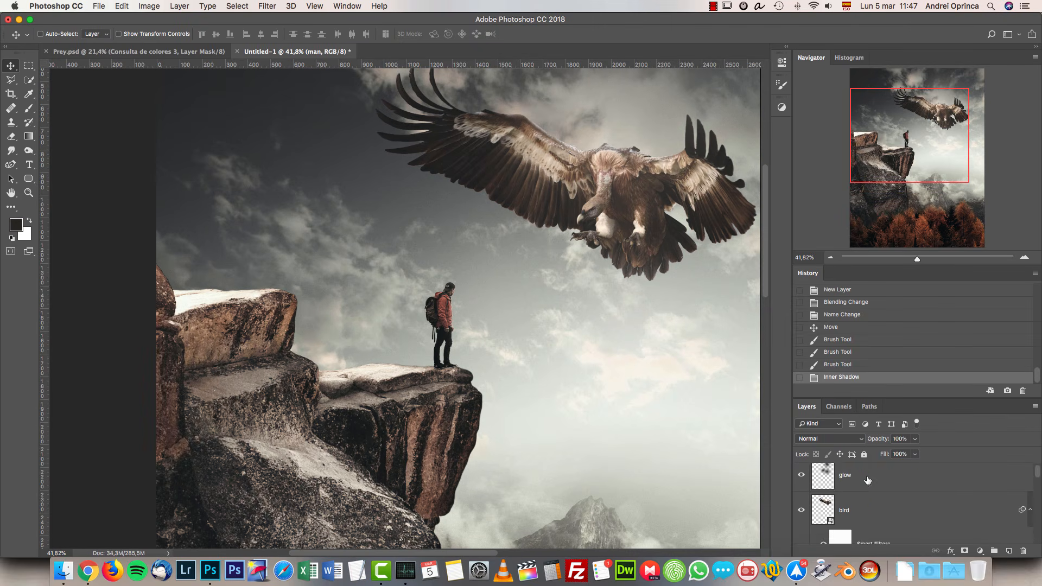
left_click(858, 484)
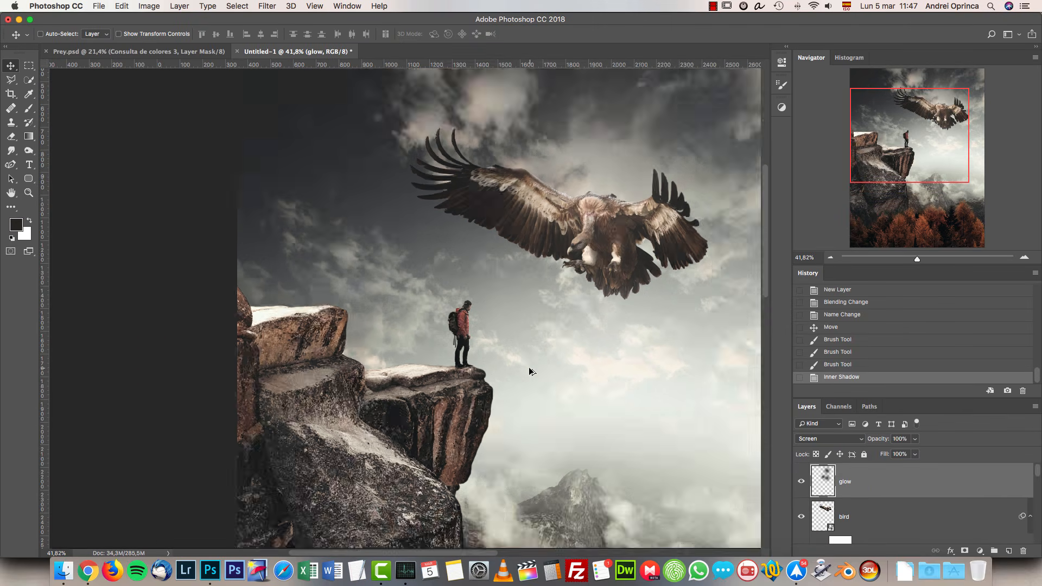
scroll(531, 369, "down", 5)
left_click_drag(605, 388, 575, 349)
scroll(571, 342, "up", 1)
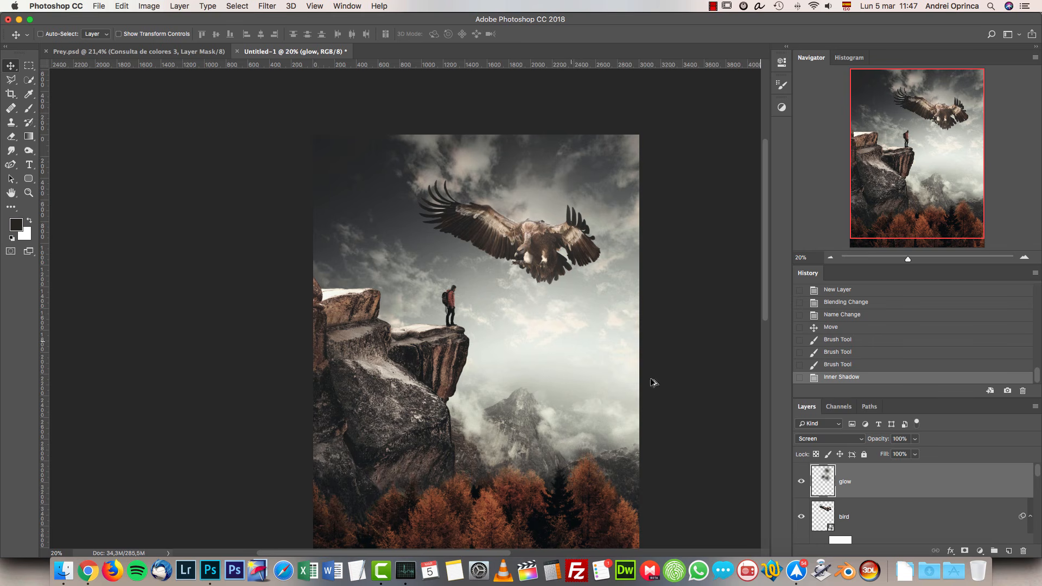
left_click(796, 481)
left_click(798, 481)
left_click(800, 480)
left_click(802, 479)
left_click(801, 481)
Add a Curves adjustment layer above the glow layer, slightly lift one highlight and one shadow point, and compare the result.
scroll(515, 320, "up", 3)
scroll(496, 310, "up", 2)
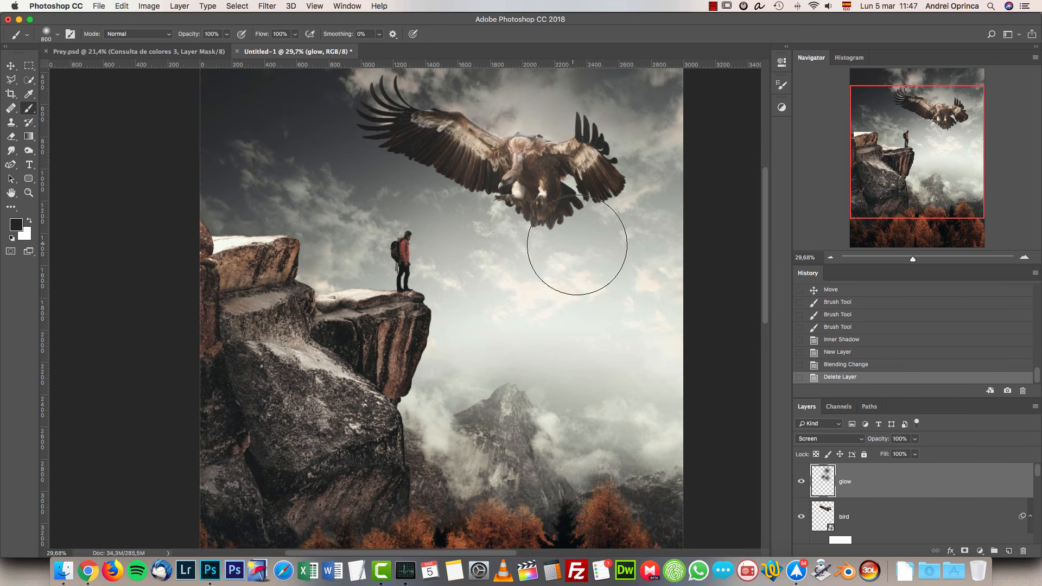
left_click(980, 551)
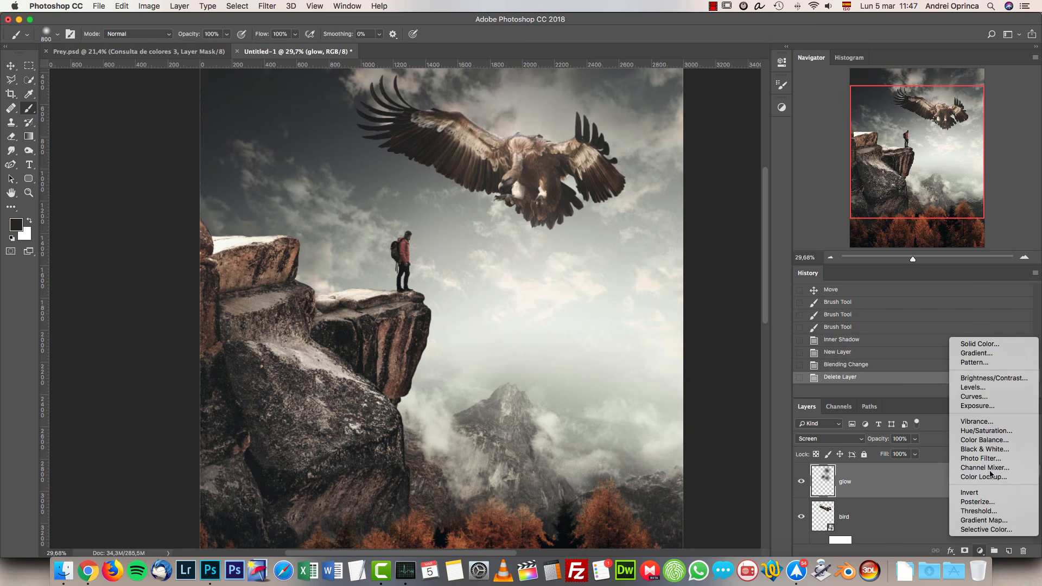
left_click(986, 401)
left_click(719, 151)
left_click_drag(674, 198, 674, 195)
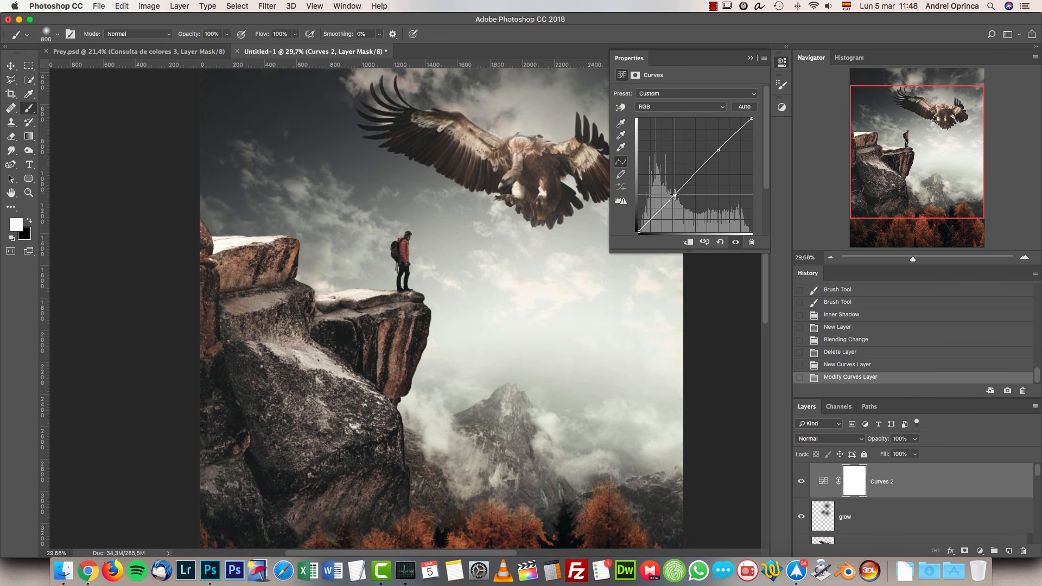
left_click(800, 481)
left_click(801, 481)
left_click(752, 58)
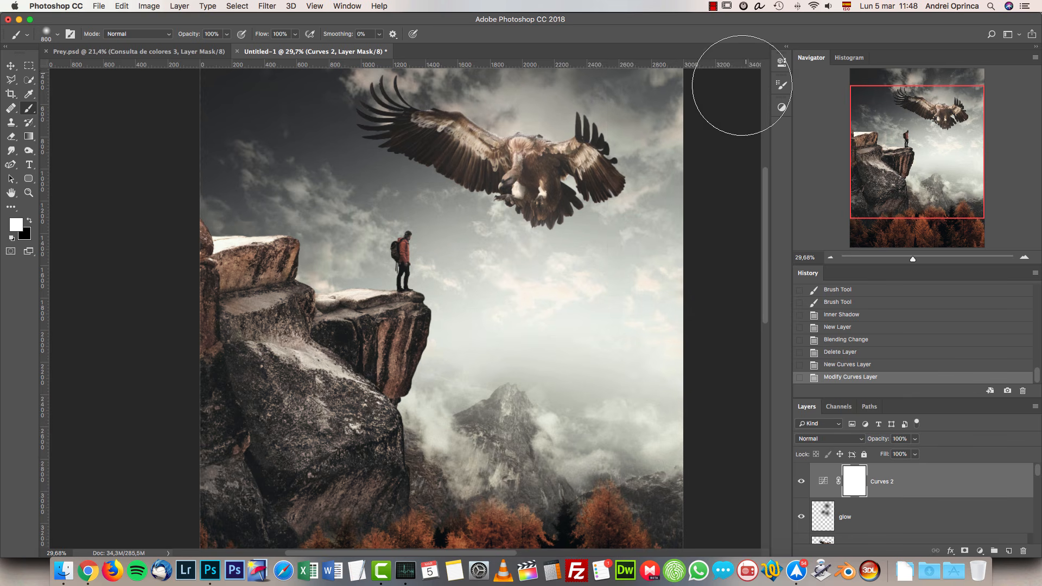
Stamp all visible layers into a new merged layer above the Curves adjustment.
scroll(574, 193, "up", 4)
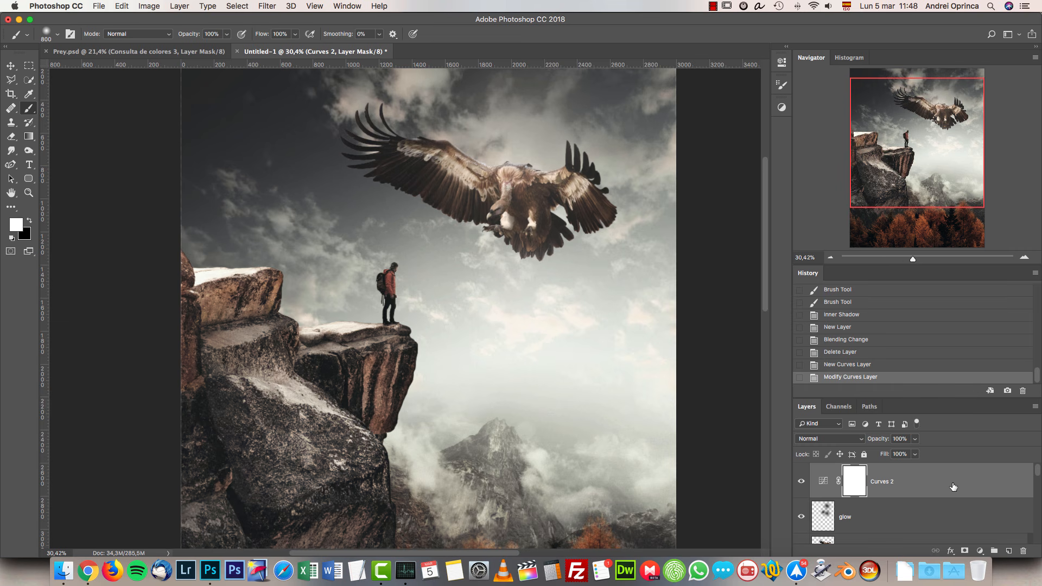
left_click(979, 478)
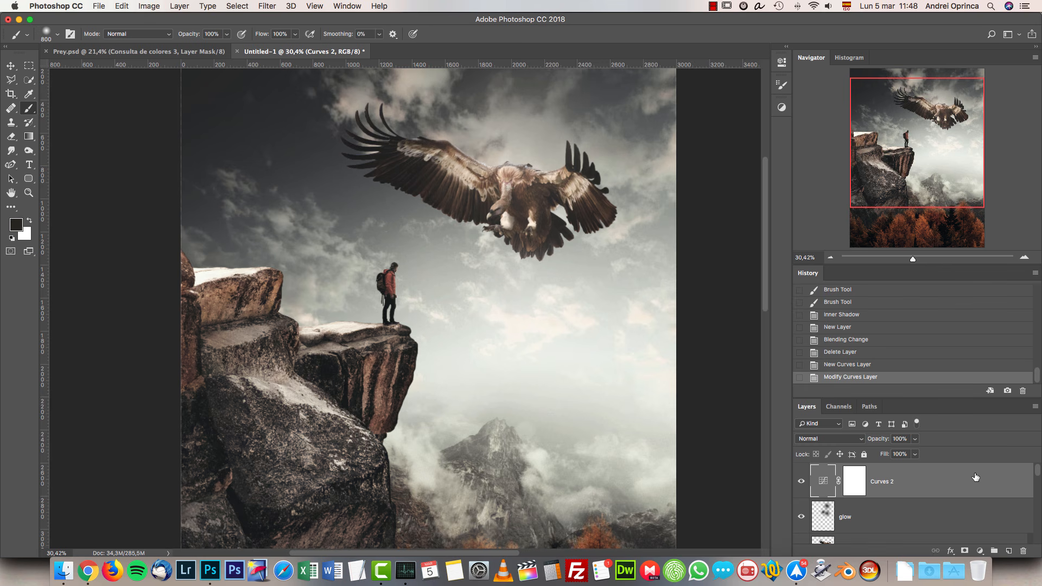
key("alt+shift+super+e")
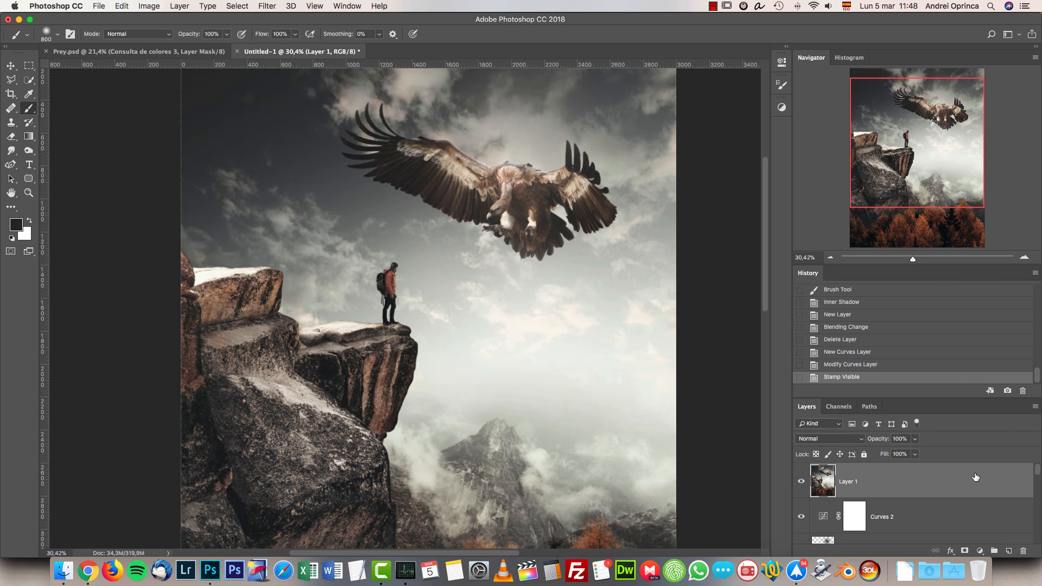
scroll(611, 295, "right", 2)
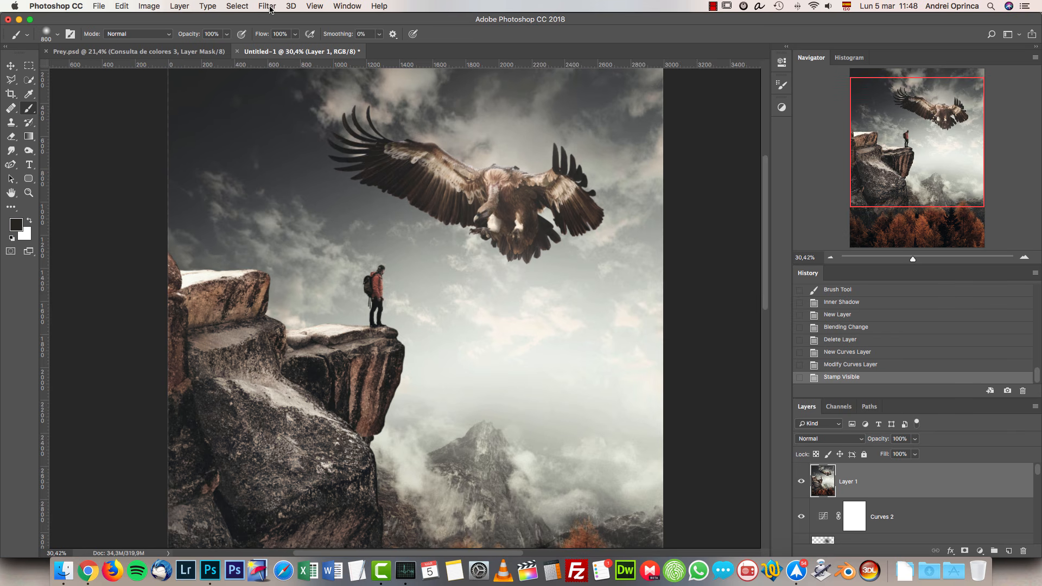
left_click(270, 7)
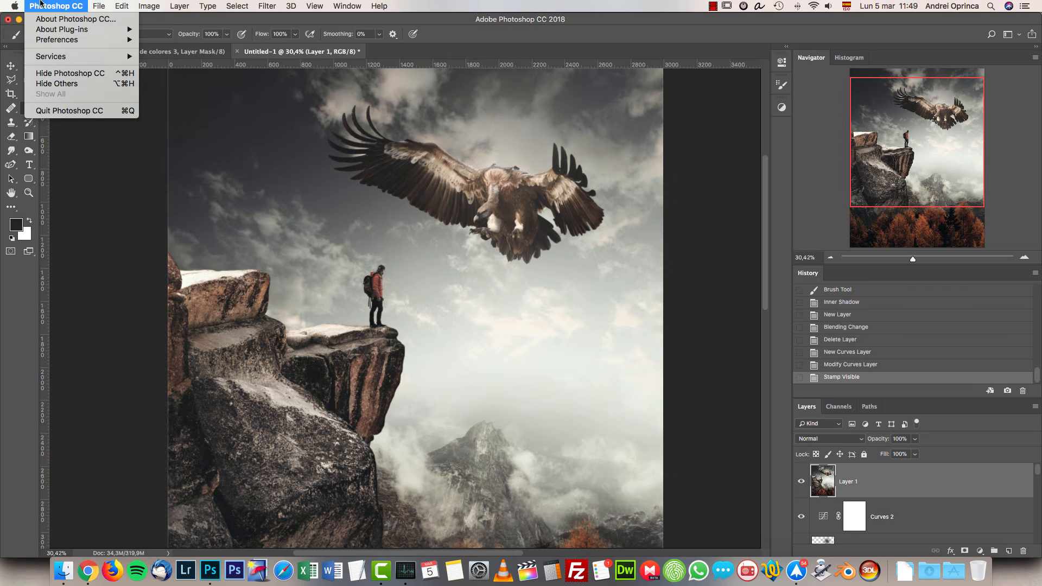
mouse_move(103, 5)
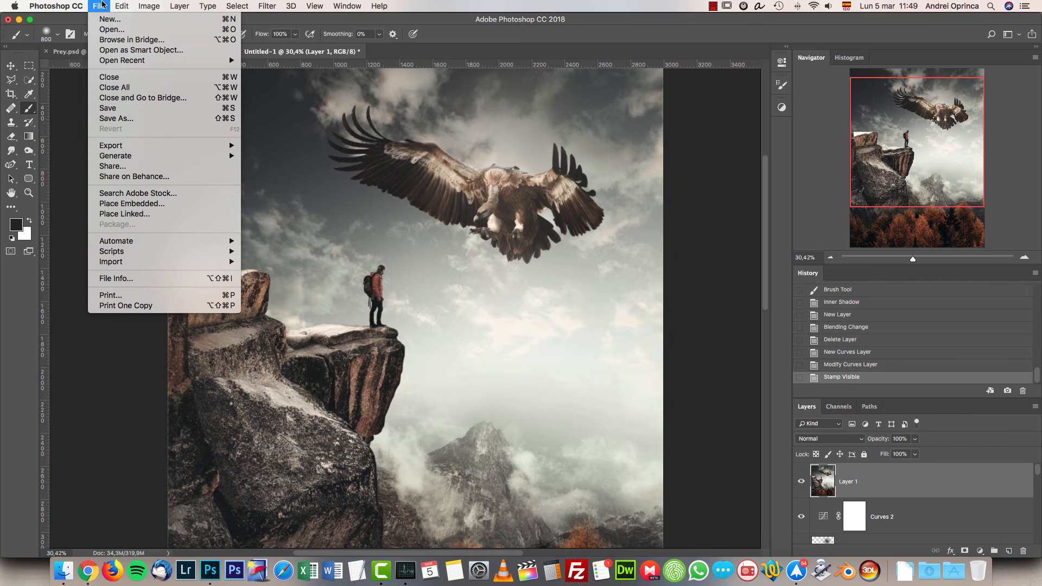
left_click(128, 118)
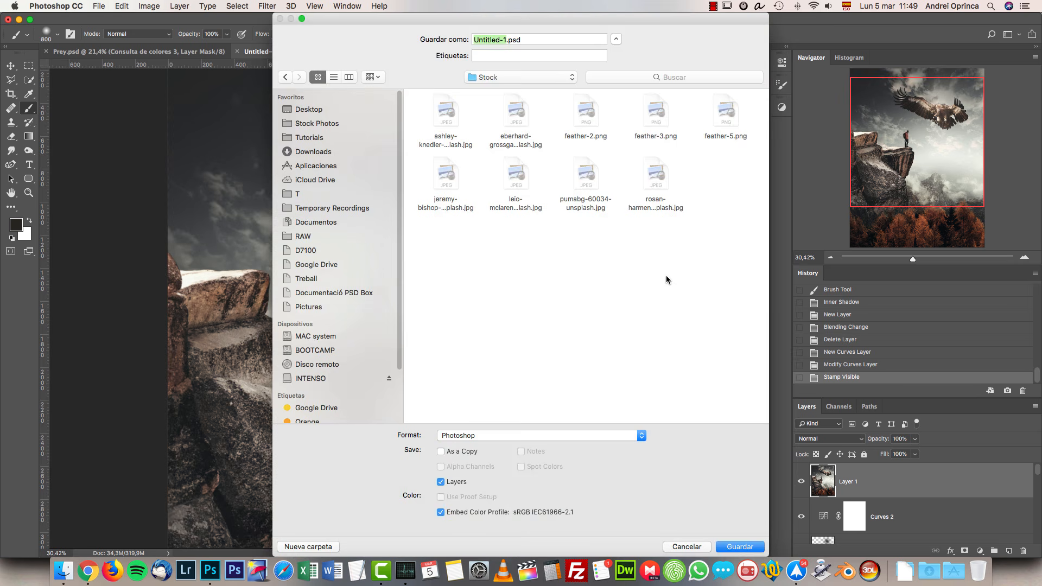
left_click(612, 436)
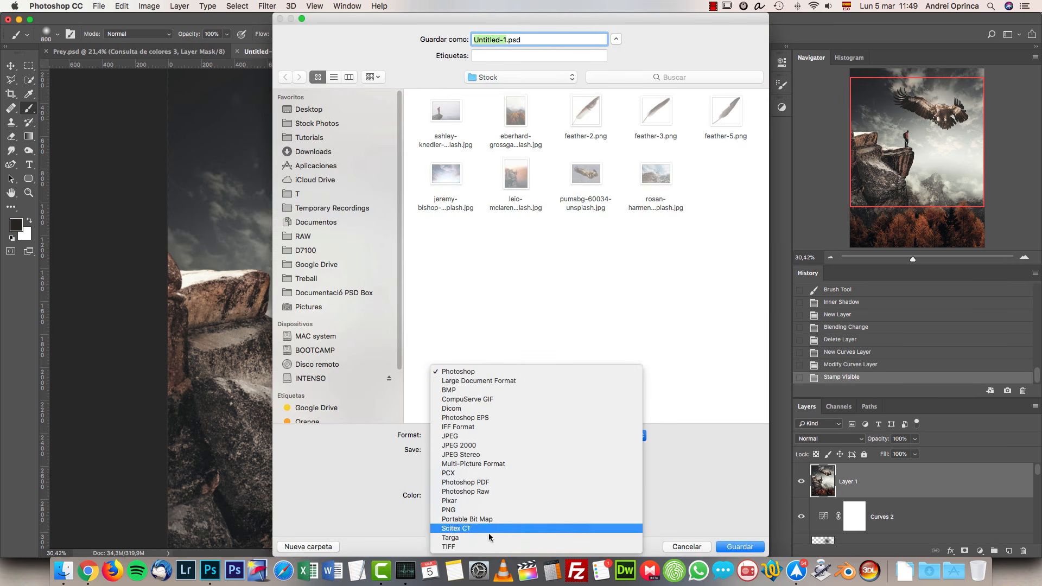
left_click(479, 546)
left_click(444, 483)
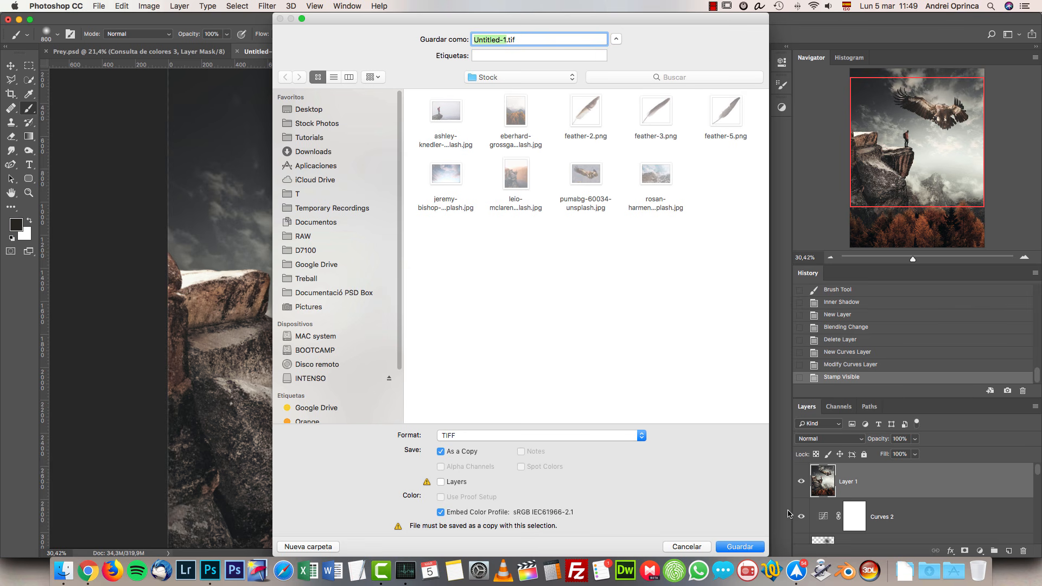
left_click(697, 546)
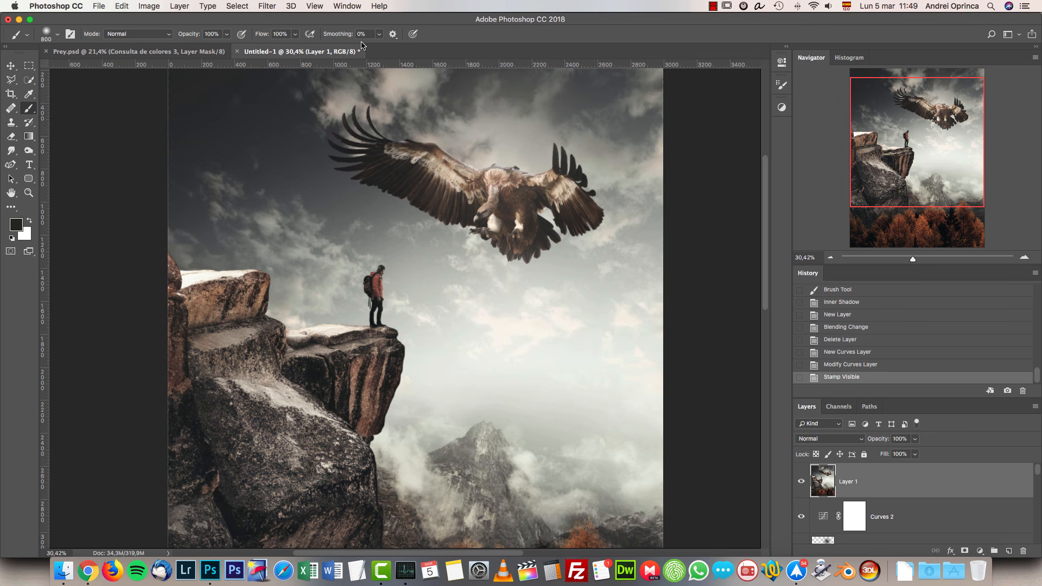
Apply the Camera Raw Filter to the merged layer with Temperature +4, Clarity +30 and Exposure left at its default.
left_click(264, 7)
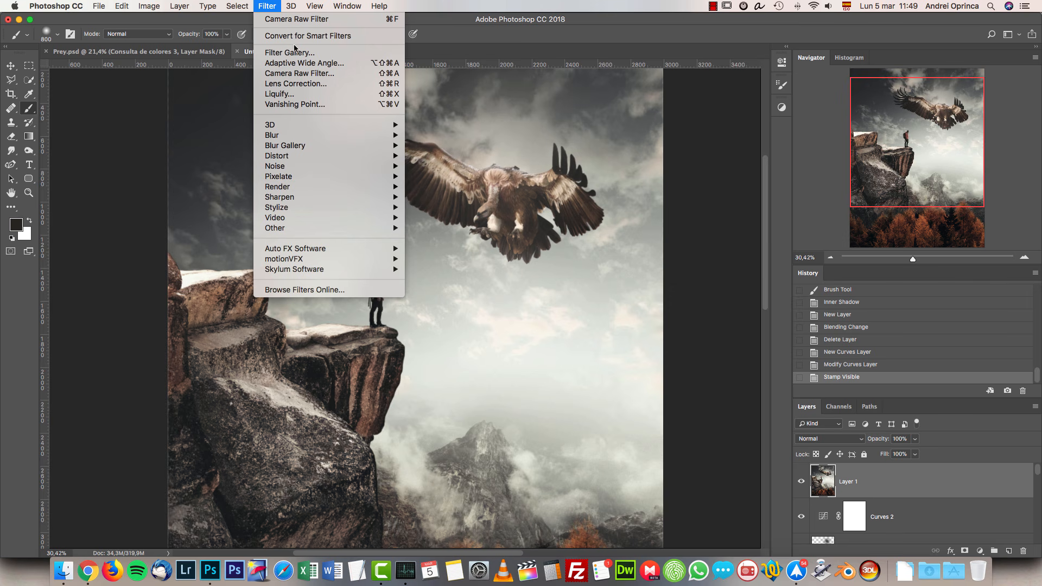
left_click(306, 74)
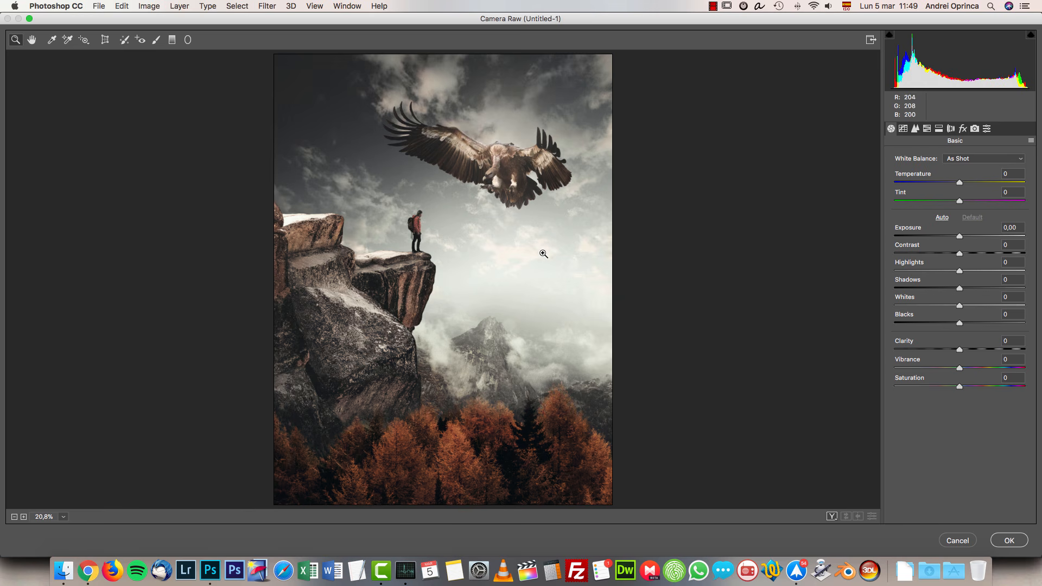
left_click_drag(960, 236, 957, 237)
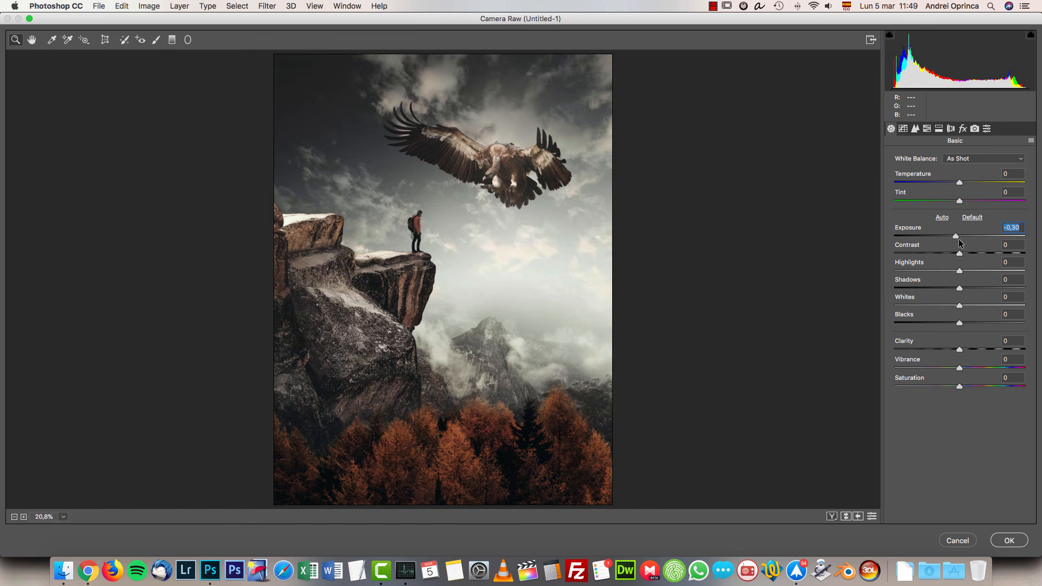
double_click(958, 238)
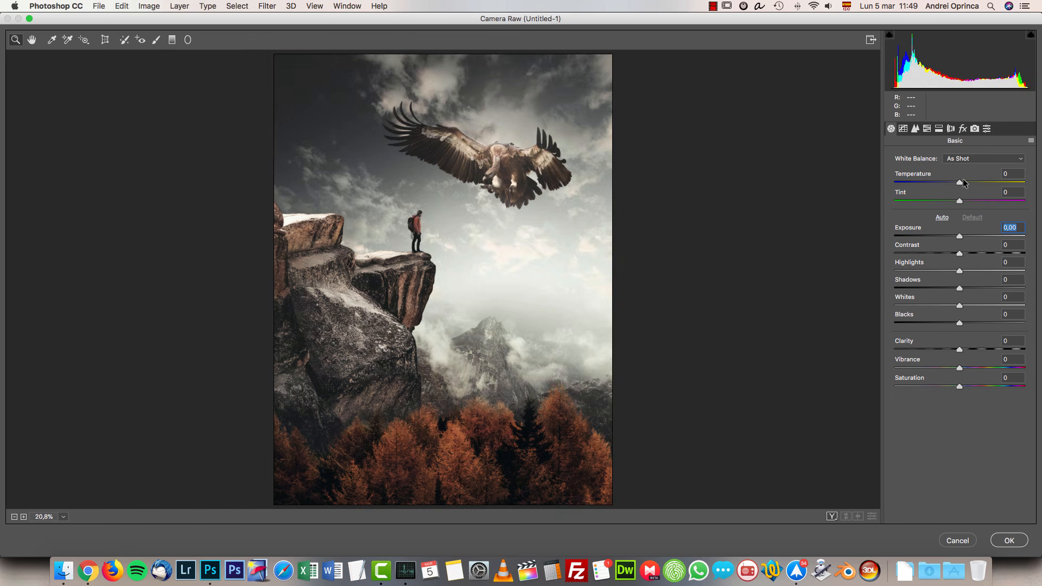
left_click_drag(961, 182, 963, 181)
left_click_drag(965, 351, 979, 349)
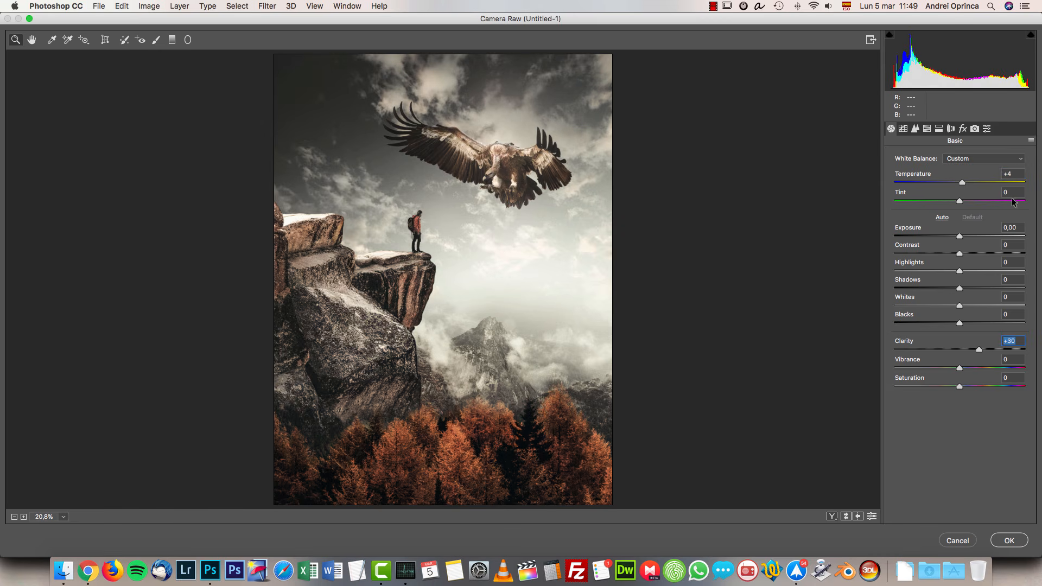
Try a radial filter over the bird and sky in Camera Raw, and delete it.
left_click(188, 39)
left_click_drag(397, 119, 630, 379)
key("Delete")
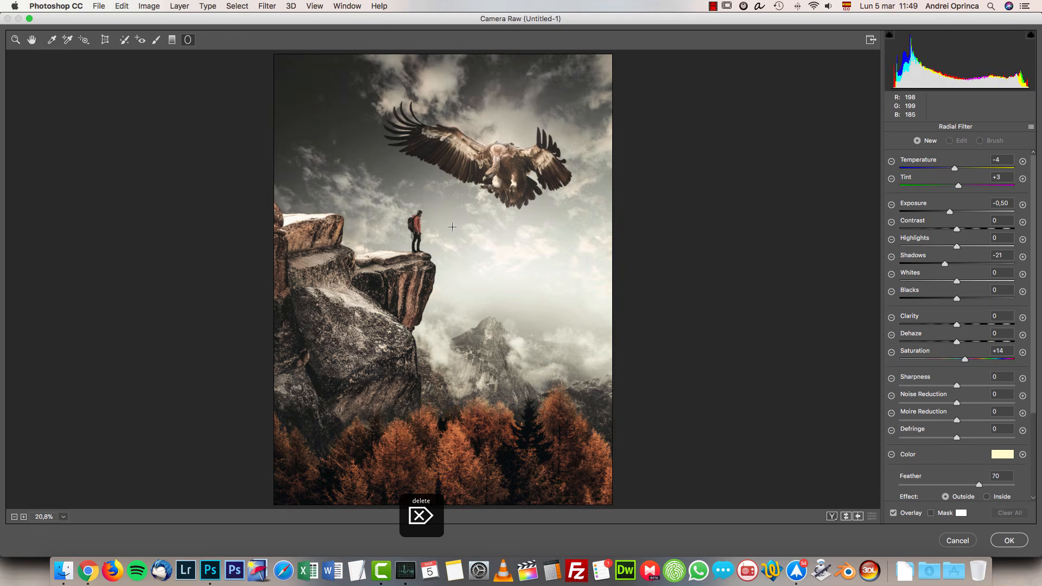
left_click(1031, 128)
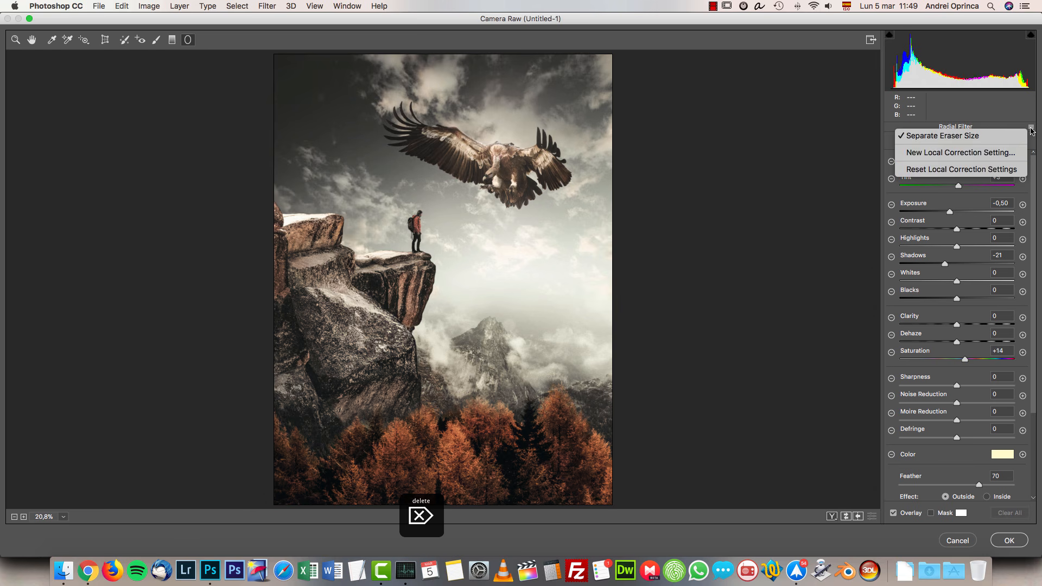
left_click(983, 117)
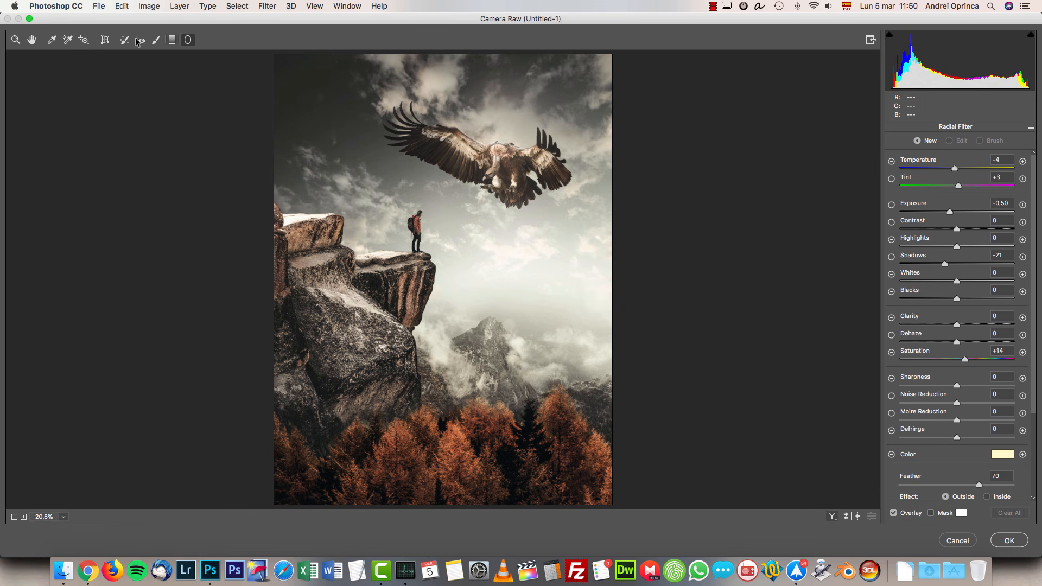
Load the saved Camera Raw settings from Prey-RAW.xmp in the Prey folder.
left_click(32, 40)
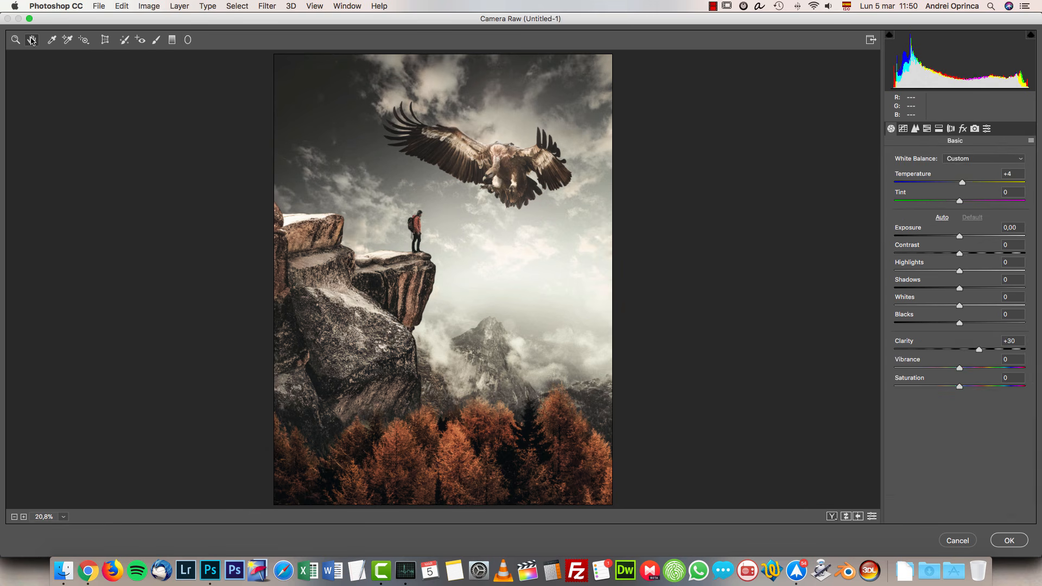
left_click(1030, 141)
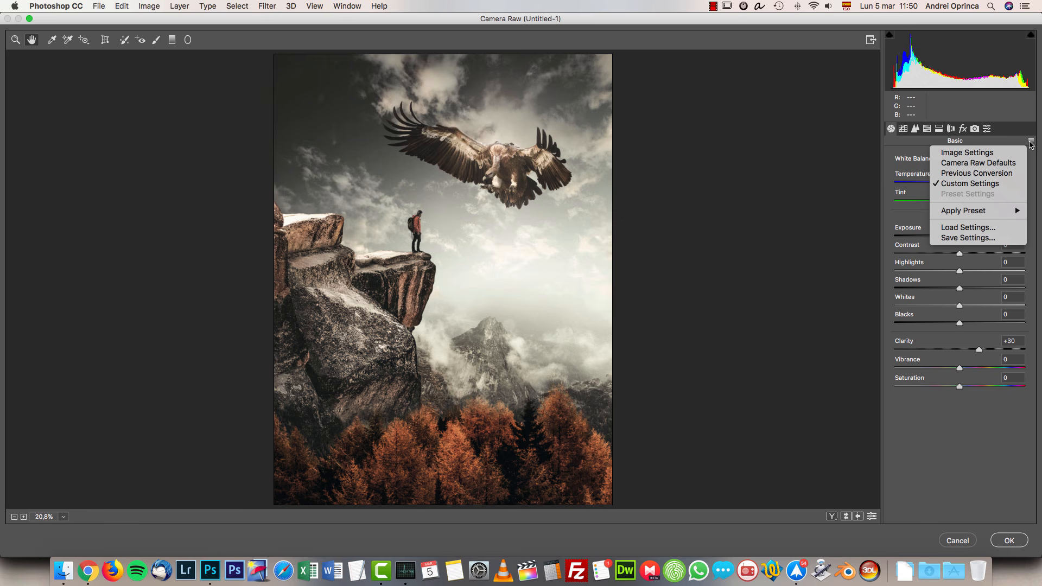
left_click(964, 230)
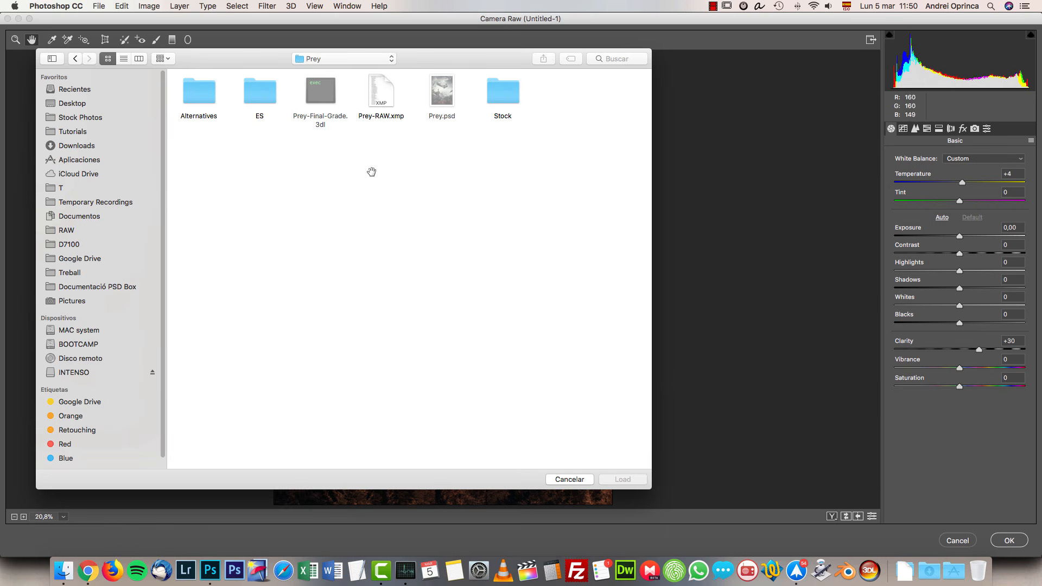
left_click(385, 91)
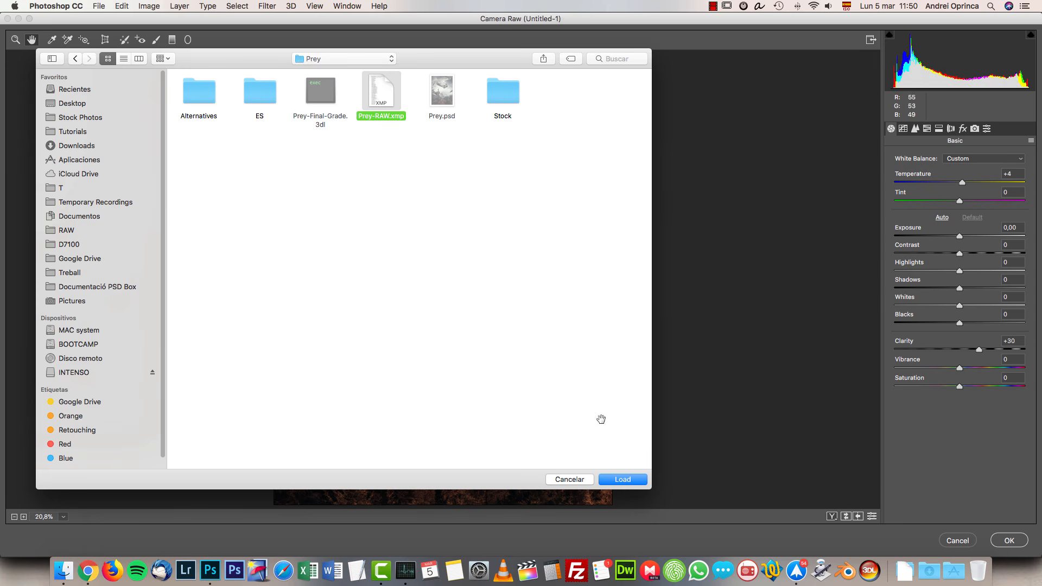
left_click(634, 481)
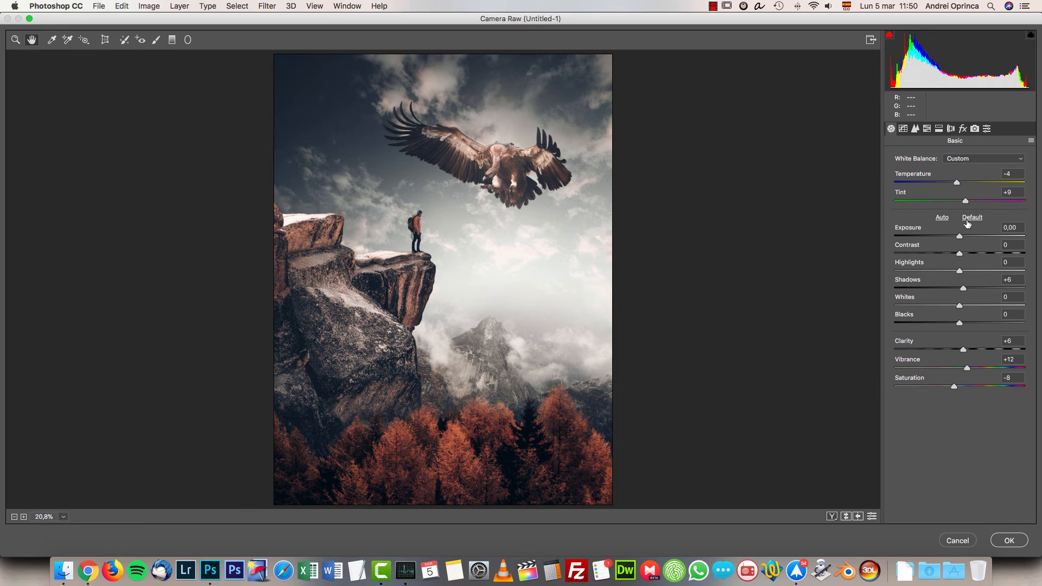
Review the loaded tone curve, split toning and camera calibration settings, and apply the Camera Raw Filter to the merged layer.
left_click(904, 129)
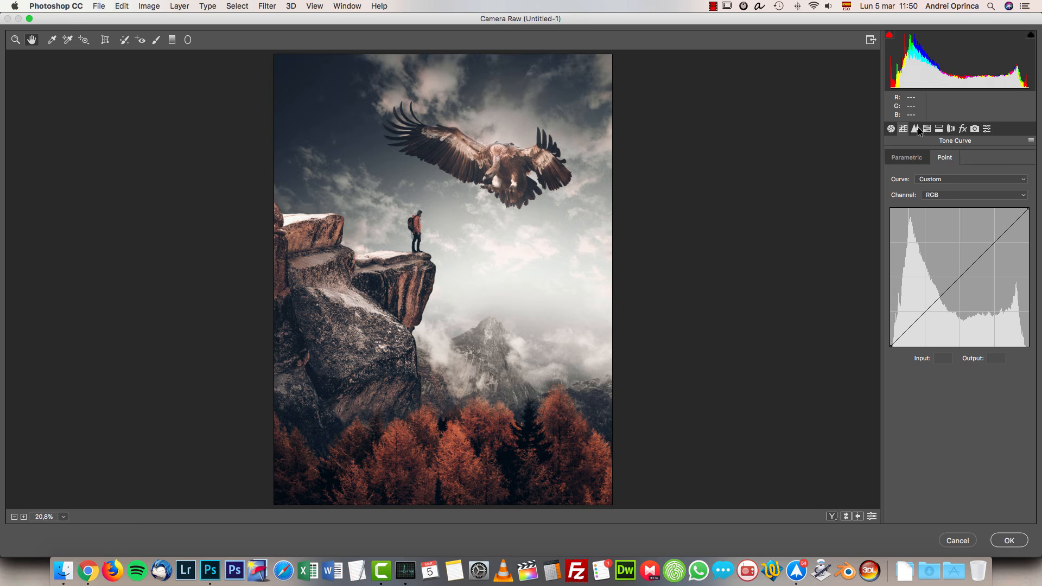
left_click(928, 129)
left_click(951, 129)
left_click(938, 131)
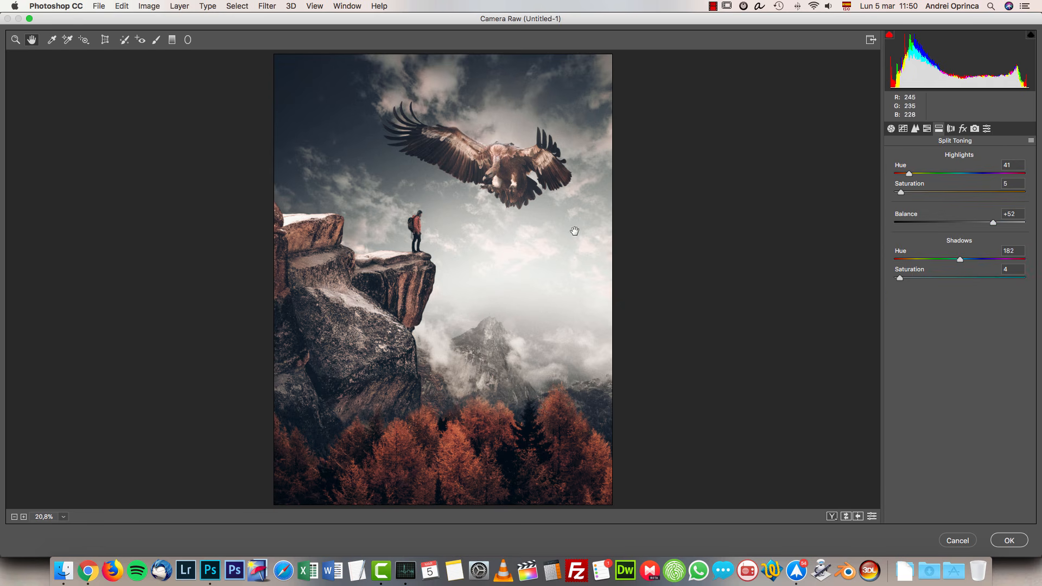
left_click(977, 128)
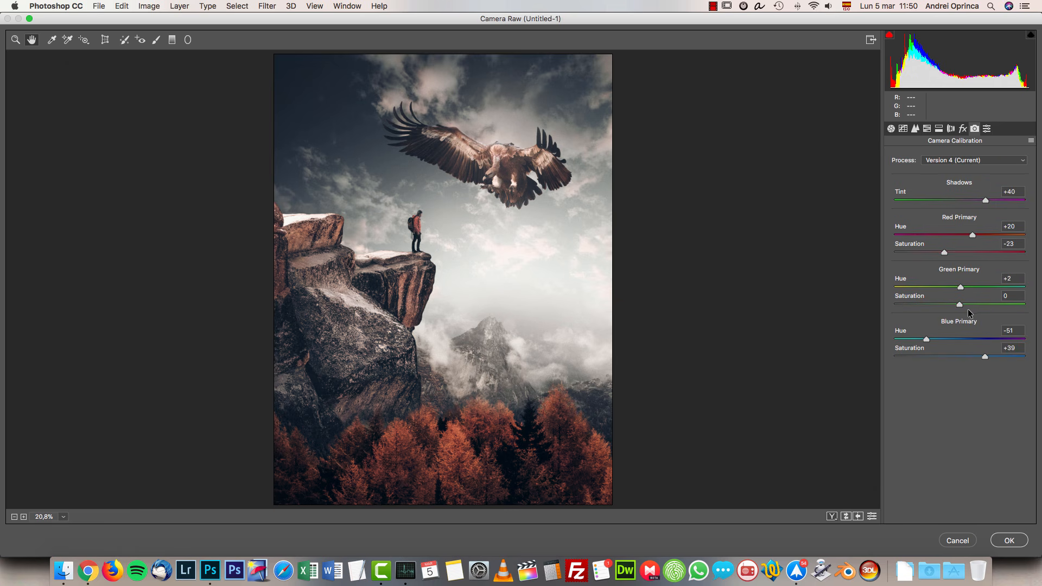
left_click_drag(968, 233, 972, 235)
left_click(1010, 541)
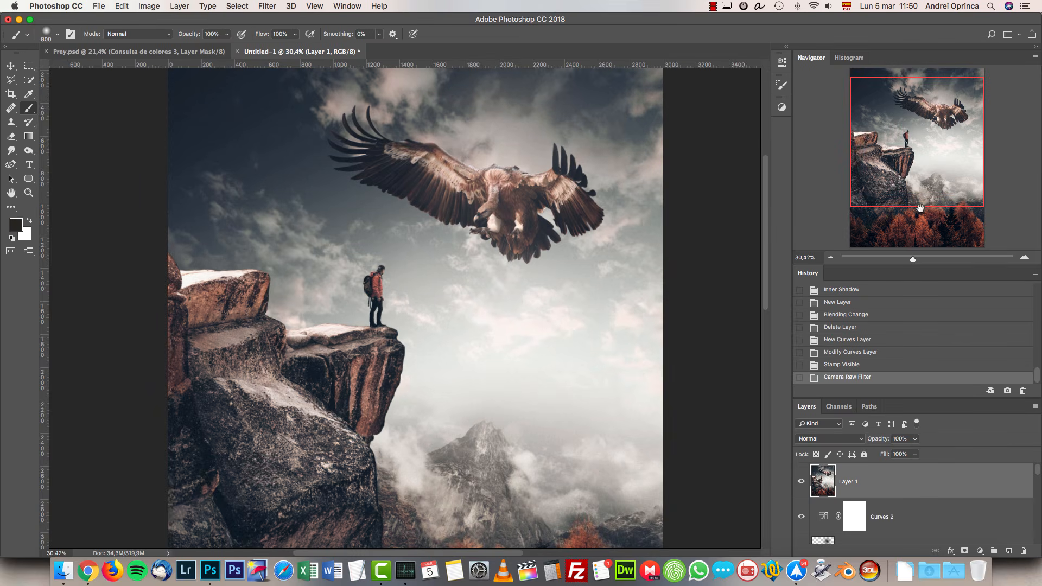
Add a Color Lookup adjustment layer above the merged layer and load Prey-Final-Grade.3dl as its 3D LUT.
left_click_drag(922, 127, 922, 147)
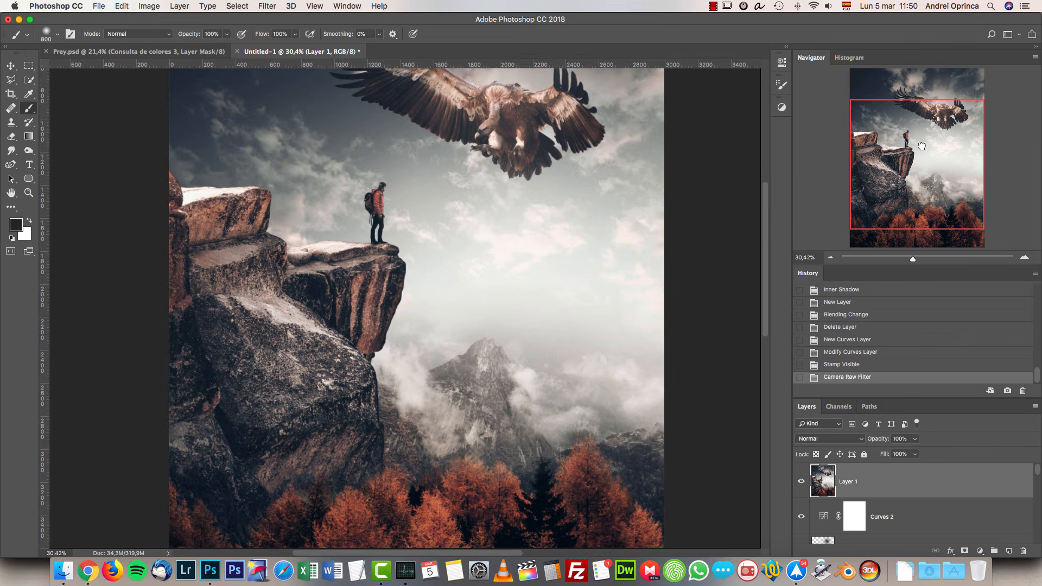
left_click(981, 551)
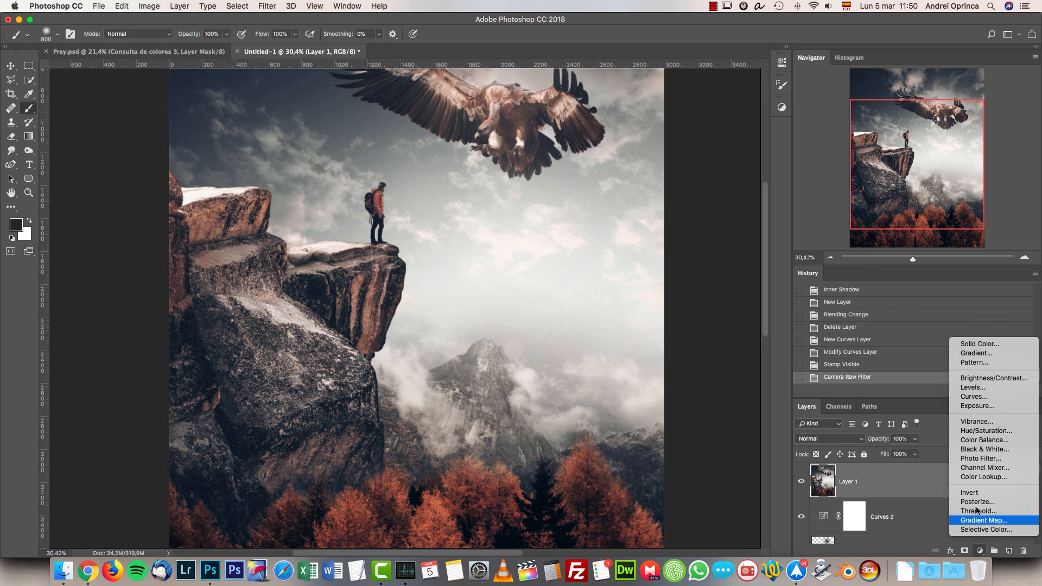
left_click(978, 477)
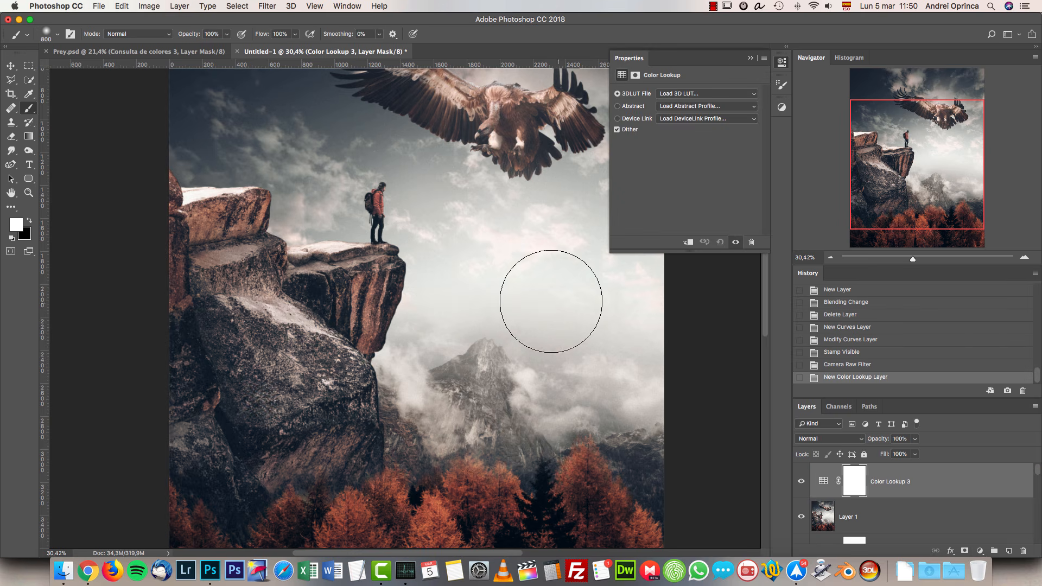
scroll(435, 309, "up", 3)
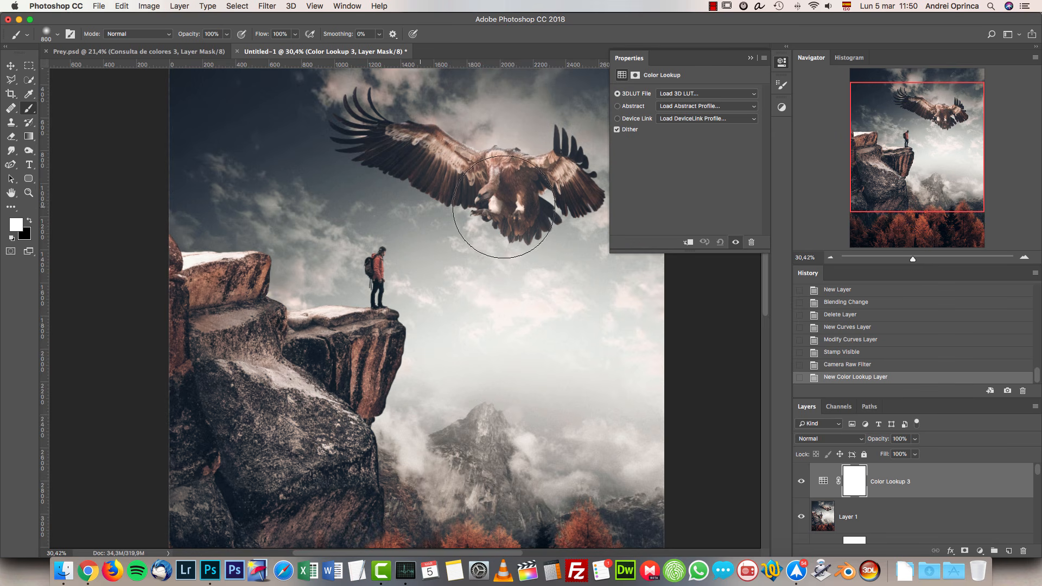
left_click(694, 95)
left_click(682, 94)
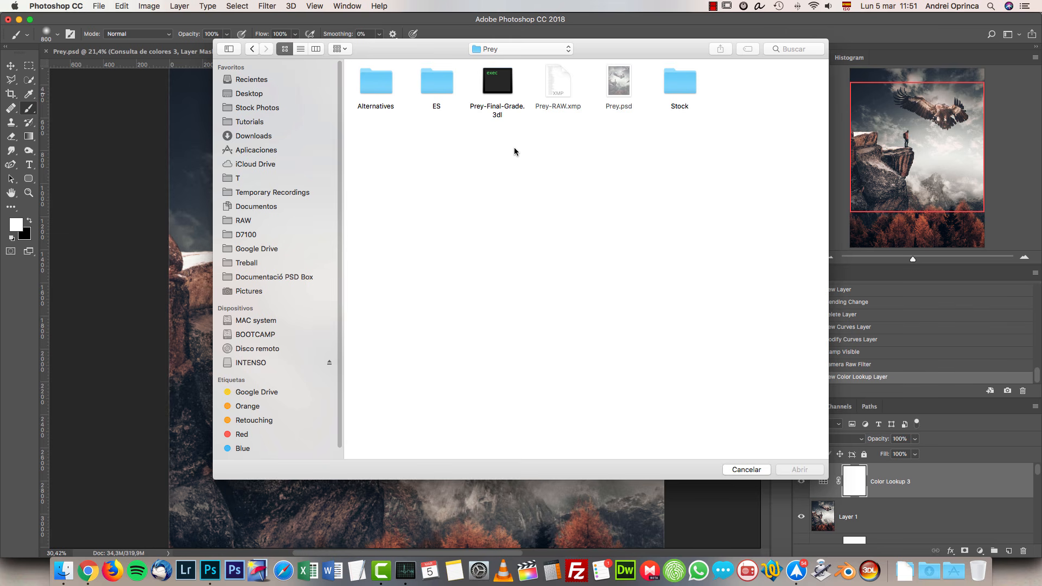
left_click(485, 109)
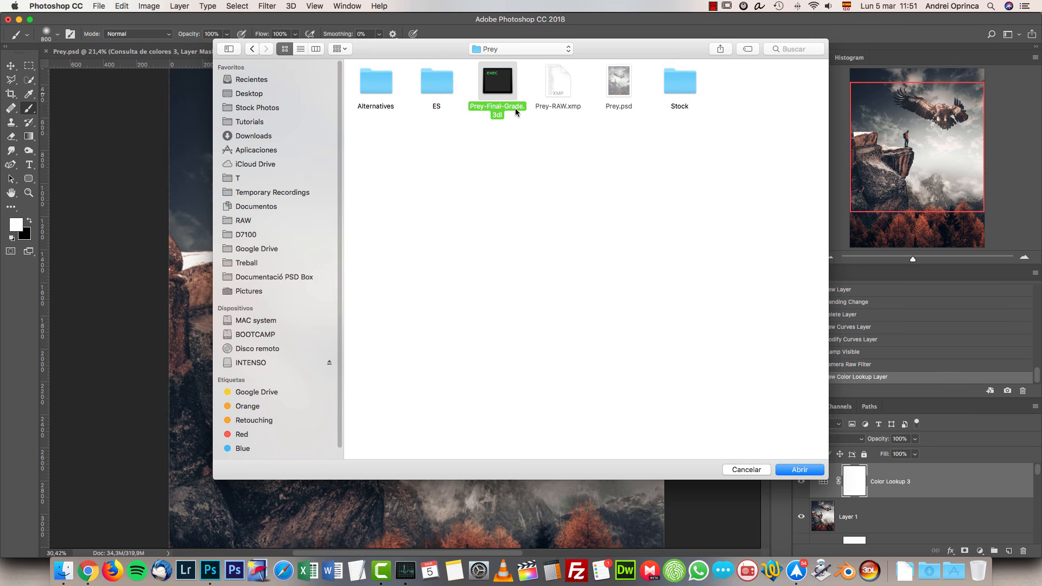
left_click(800, 470)
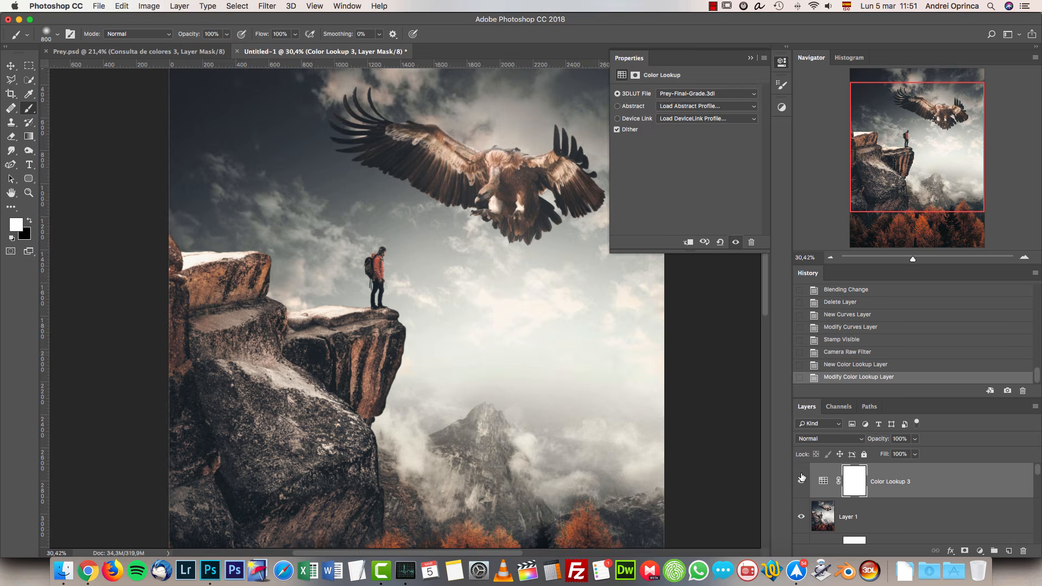
left_click(751, 57)
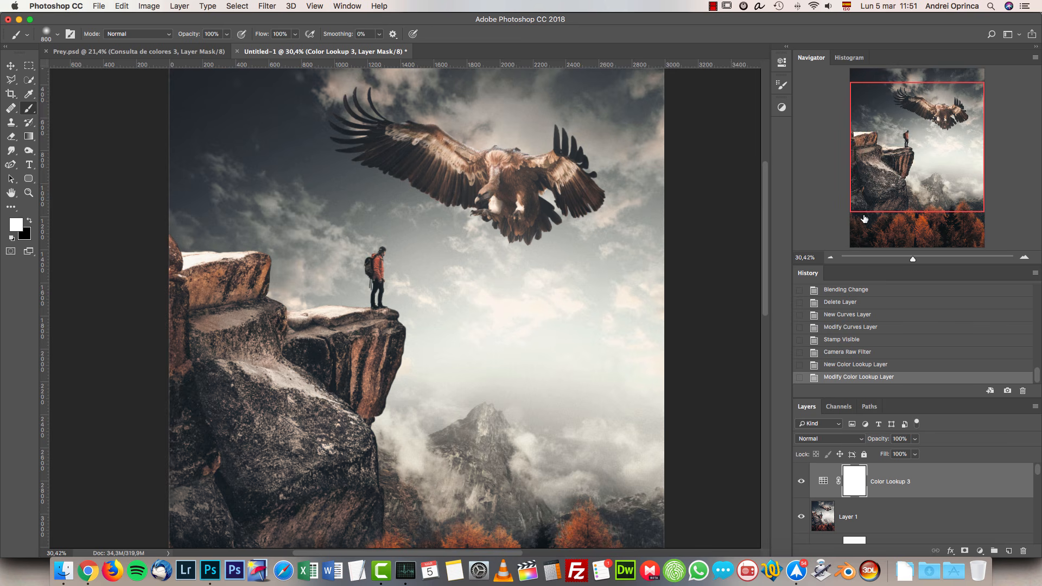
Examine the graded composite as a whole and at 100% around the man on the cliff.
left_click(830, 259)
left_click_drag(500, 324, 540, 305)
scroll(535, 300, "down", 1)
scroll(538, 297, "down", 2)
scroll(541, 296, "up", 1)
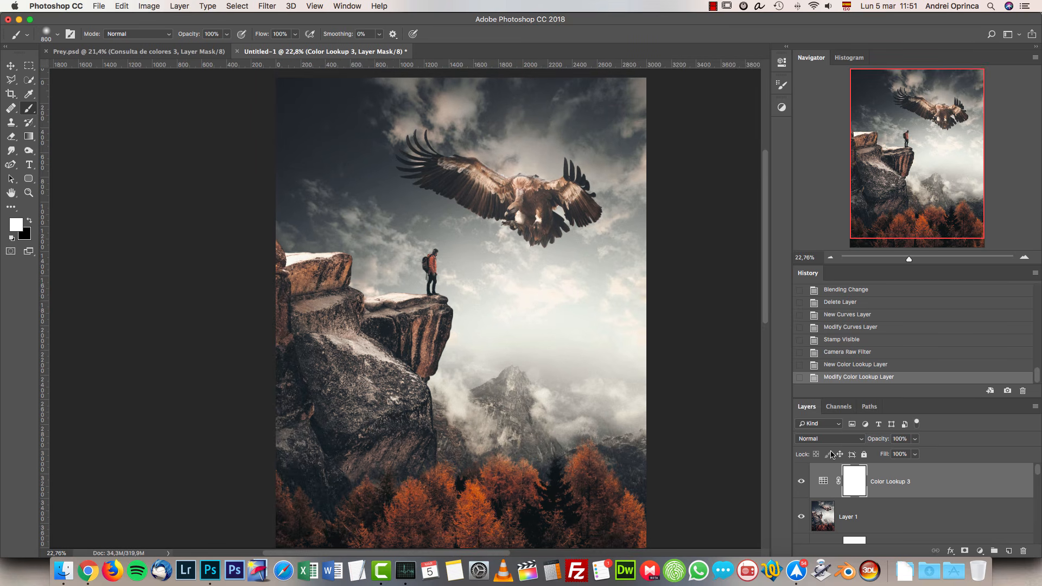
key("super+1")
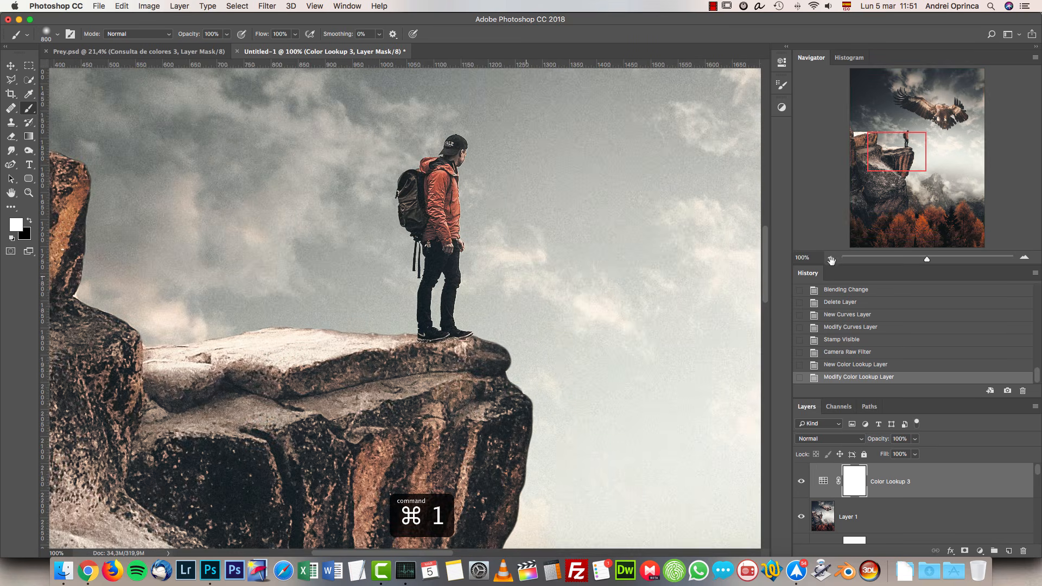
left_click(829, 257)
Examine the reference version in Prey.psd, looking at the whole scene and closer at the bird and feathers.
left_click_drag(647, 259, 301, 390)
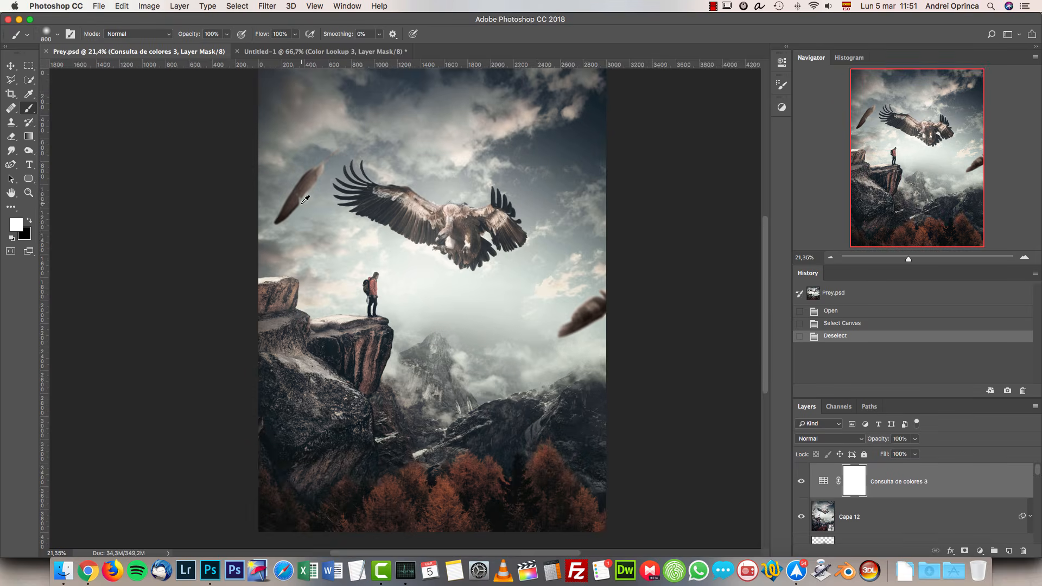
scroll(300, 205, "up", 4)
left_click_drag(452, 260, 418, 248)
key("super+r")
key("v")
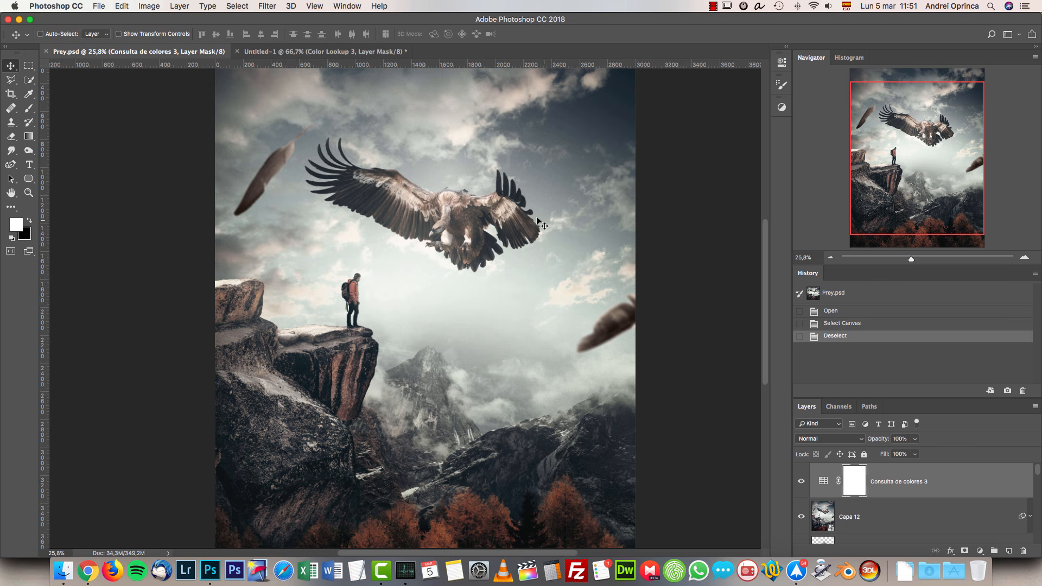
scroll(522, 216, "down", 2)
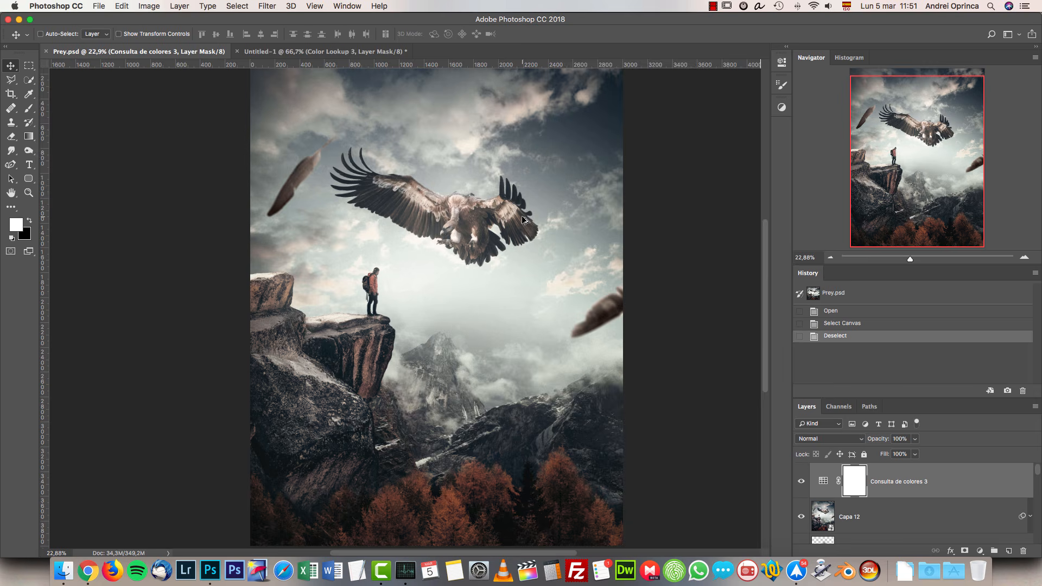
scroll(522, 216, "up", 4)
left_click_drag(460, 233, 472, 256)
scroll(369, 246, "up", 2)
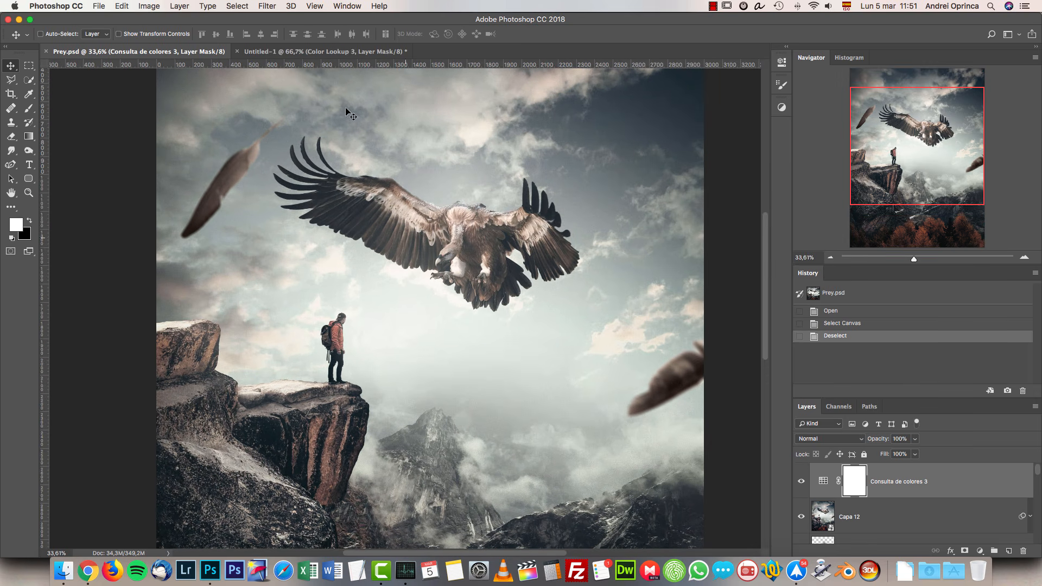
Compare the sky, bird and cliff of the Untitled-1 composite with the Prey.psd version.
left_click(292, 52)
scroll(364, 152, "down", 10)
scroll(365, 152, "up", 6)
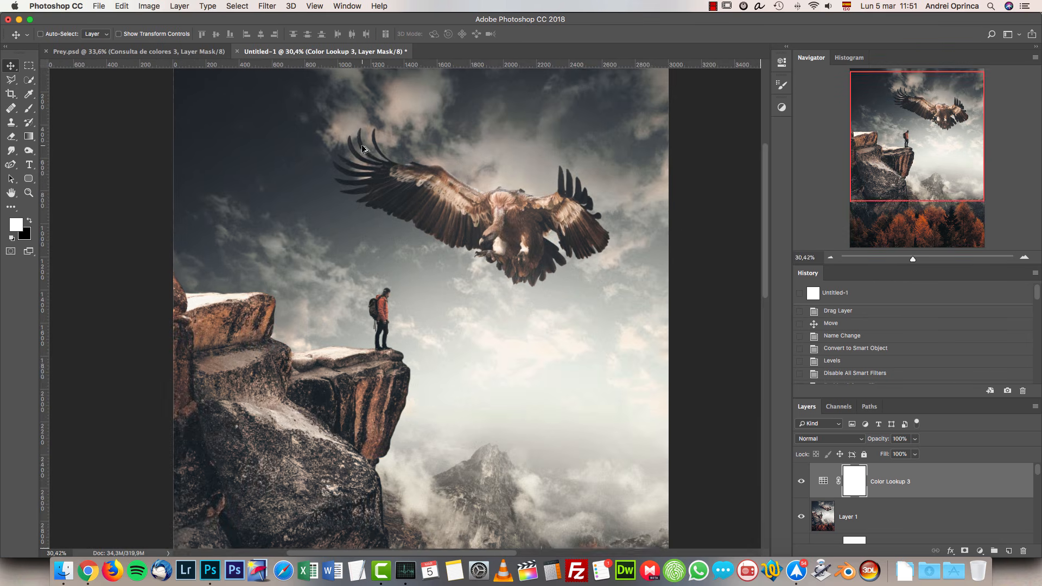
left_click(170, 55)
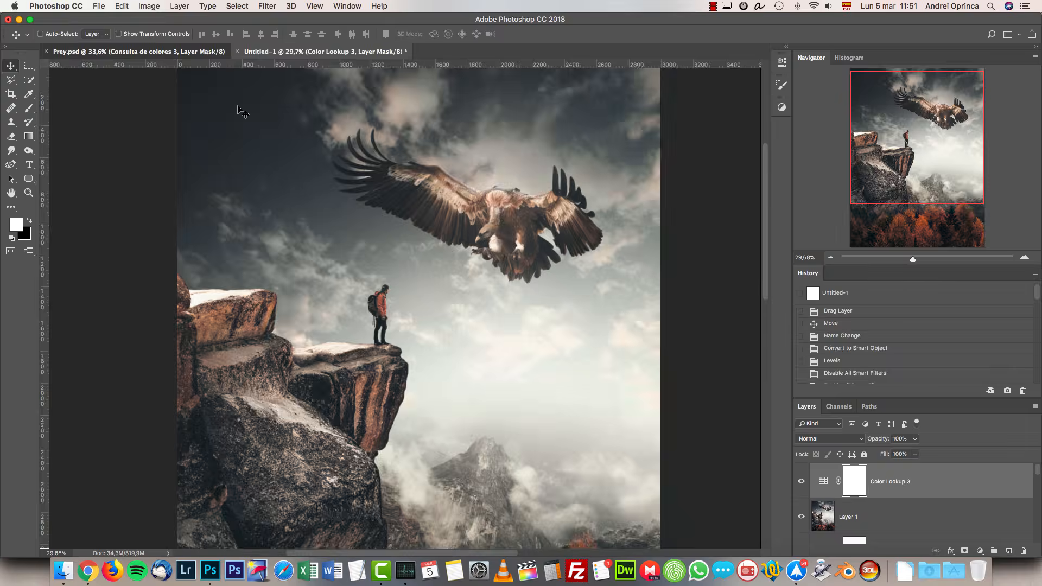
scroll(327, 168, "down", 1)
left_click(341, 53)
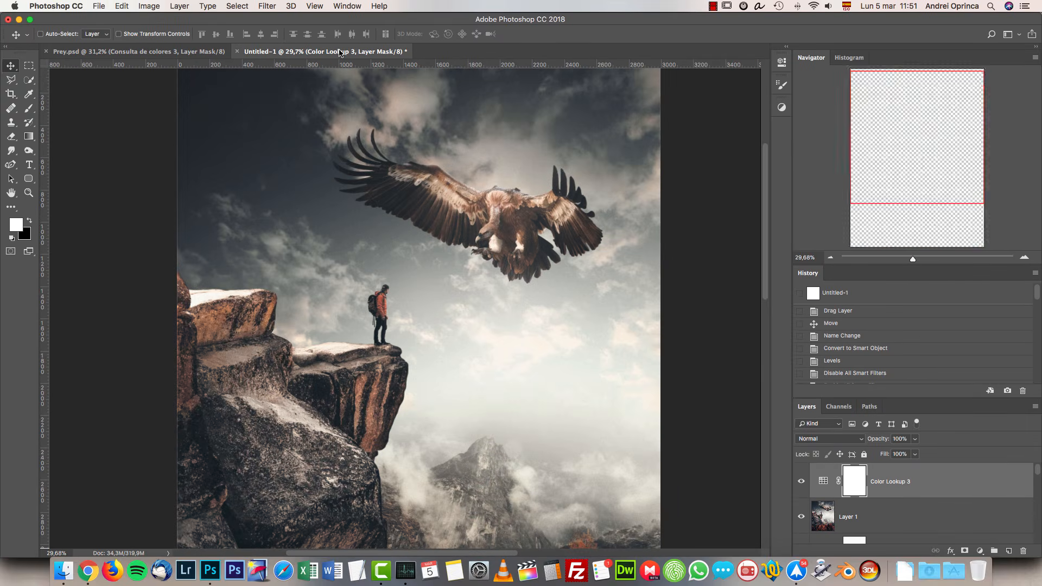